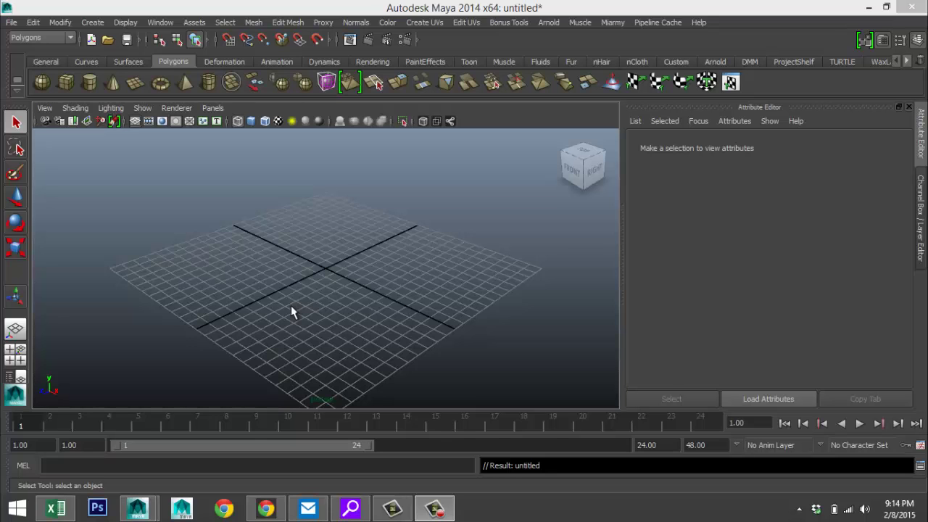
# Step: Create a polygon cylinder near the grid's center with radius about 1.05 and height about 5.1, and turn on shaded display
pyautogui.keyDown('alt'); pyautogui.moveTo(295, 311); pyautogui.dragTo(322, 305); pyautogui.keyUp('alt')
pyautogui.scroll(2, 322, 304)
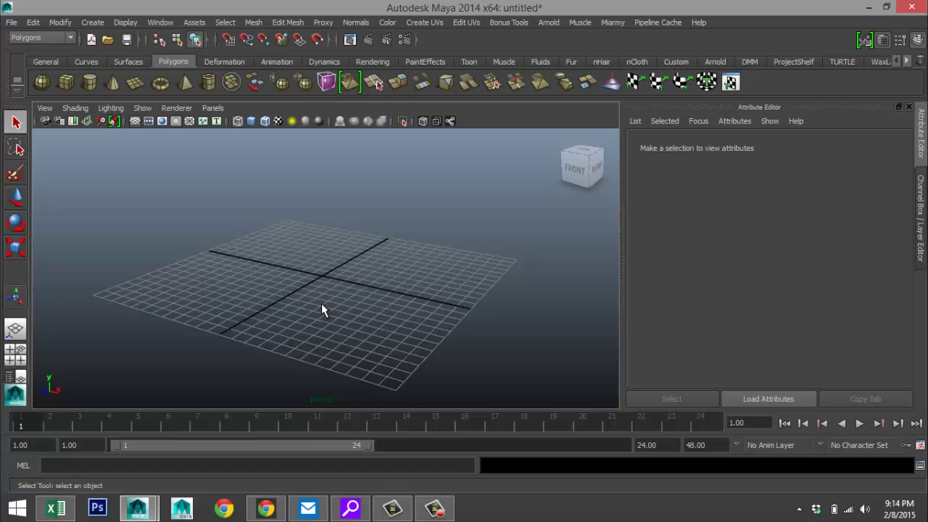
pyautogui.scroll(2, 322, 303)
pyautogui.scroll(2, 324, 299)
pyautogui.scroll(-3, 320, 265)
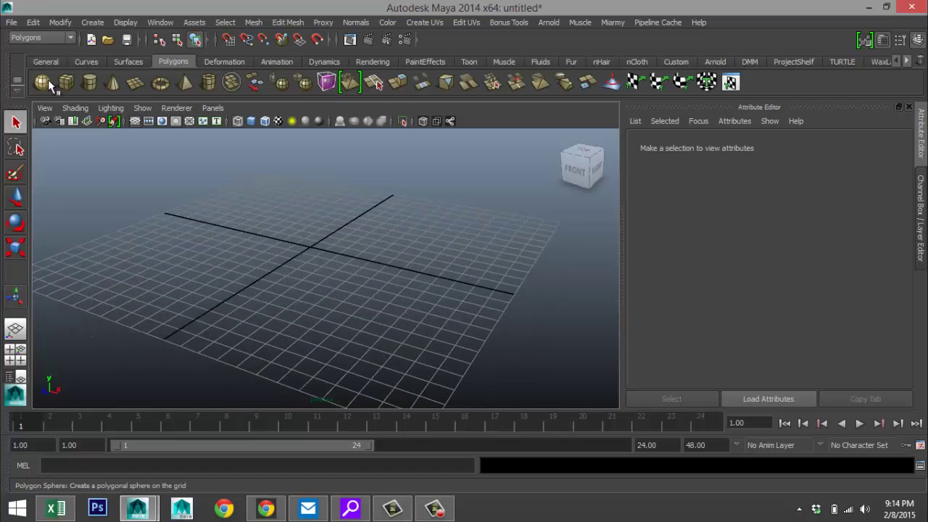
pyautogui.click(85, 83)
pyautogui.moveTo(310, 255); pyautogui.dragTo(329, 177)
pyautogui.press('5')
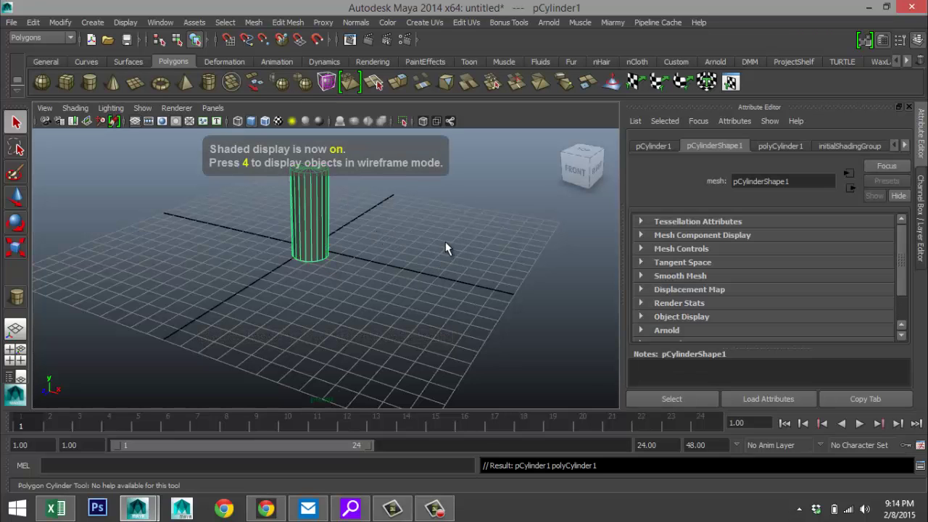
# Step: Set the cylinder's axis subdivisions to 40 and its height subdivisions to 3
pyautogui.moveTo(446, 244)
pyautogui.keyDown('alt'); pyautogui.mouseDown()
pyautogui.moveTo(437, 271)
pyautogui.moveTo(588, 269)
pyautogui.mouseUp(); pyautogui.keyUp('alt')
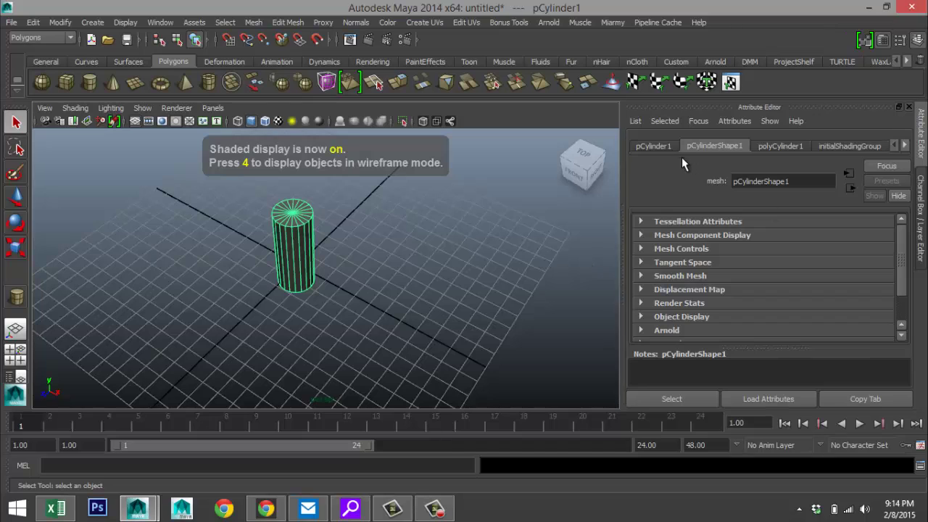
pyautogui.click(658, 146)
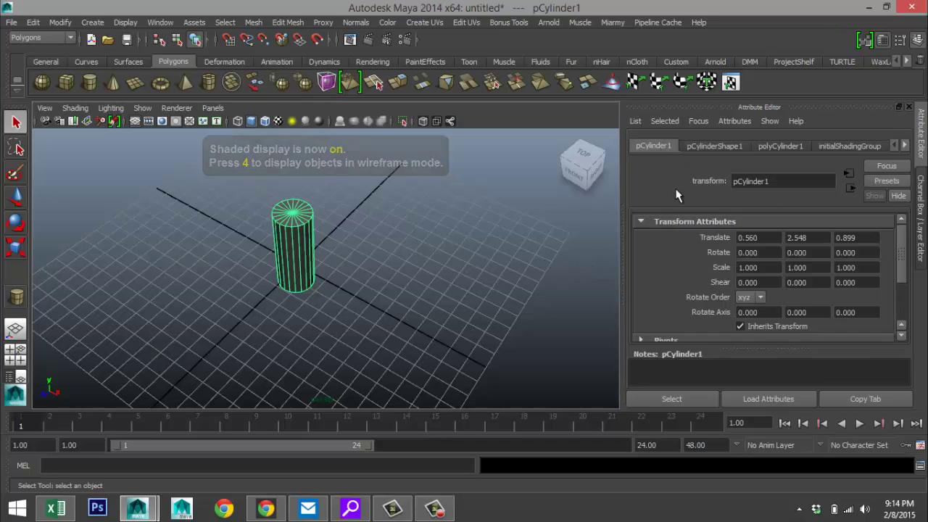
pyautogui.click(776, 146)
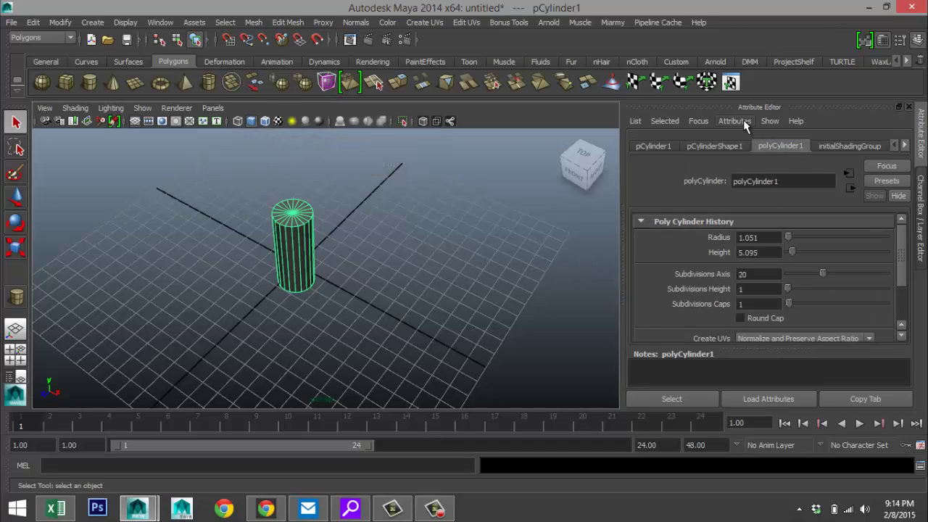
pyautogui.doubleClick(754, 274)
pyautogui.write('40')
pyautogui.press('Return')
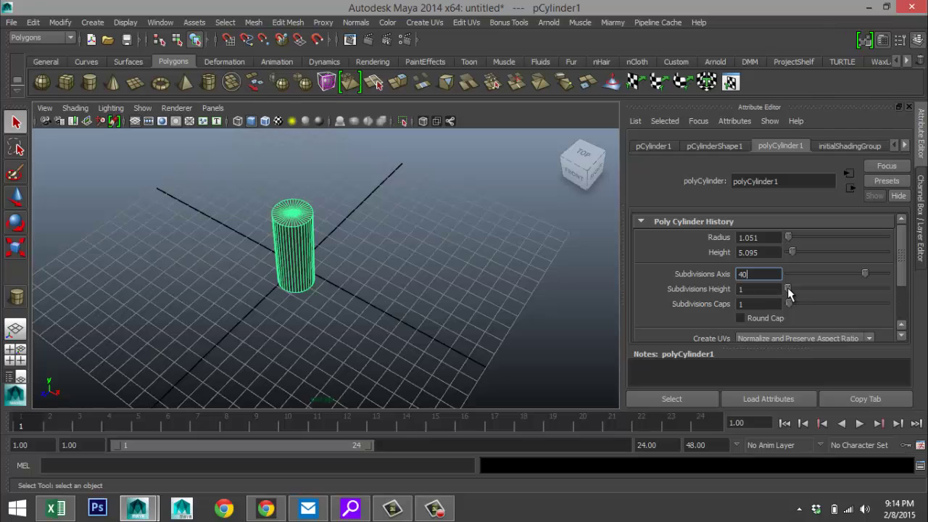
pyautogui.moveTo(789, 292); pyautogui.dragTo(793, 294)
# Step: Select both horizontal edge loops around the cylinder's middle and move them down toward its base
pyautogui.keyDown('alt'); pyautogui.moveTo(330, 333); pyautogui.dragTo(362, 288); pyautogui.keyUp('alt')
pyautogui.scroll(5, 354, 321)
pyautogui.scroll(3, 354, 321)
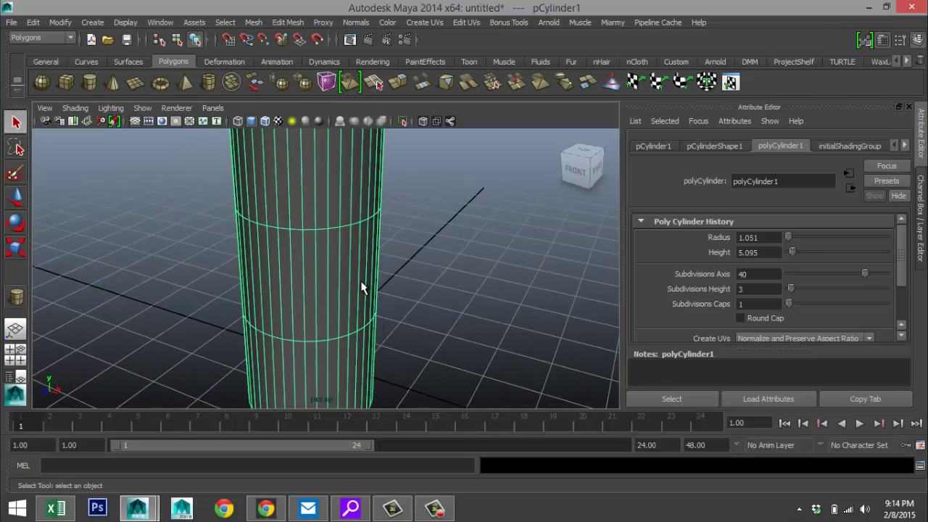
pyautogui.moveTo(322, 226); pyautogui.dragTo(323, 183, button='right')
pyautogui.doubleClick(320, 227)
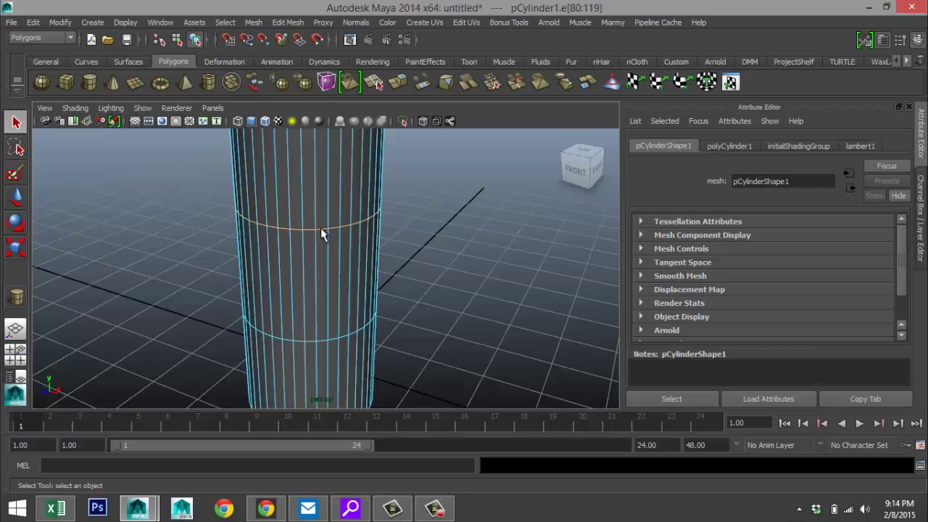
pyautogui.keyDown('shift'); pyautogui.doubleClick(321, 340); pyautogui.keyUp('shift')
pyautogui.scroll(-5, 375, 350)
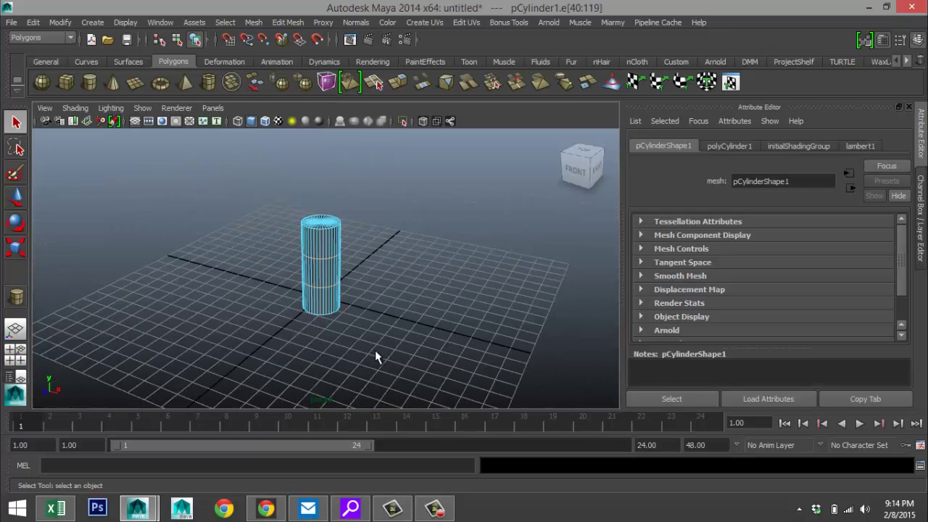
pyautogui.press('w')
pyautogui.moveTo(322, 222); pyautogui.dragTo(326, 246)
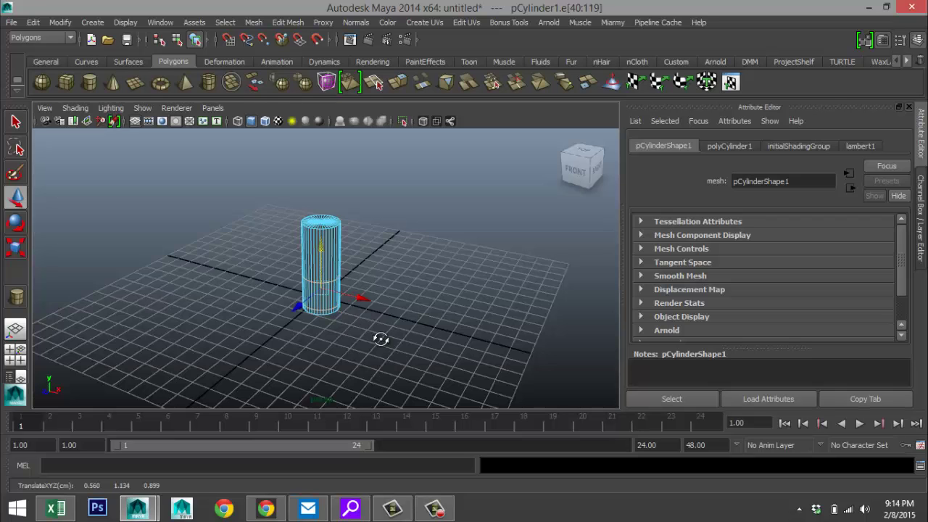
# Step: Move the upper horizontal edge loop down to just above the lower loop near the cylinder's base
pyautogui.keyDown('alt'); pyautogui.moveTo(380, 334); pyautogui.dragTo(388, 317); pyautogui.keyUp('alt')
pyautogui.scroll(6, 384, 317)
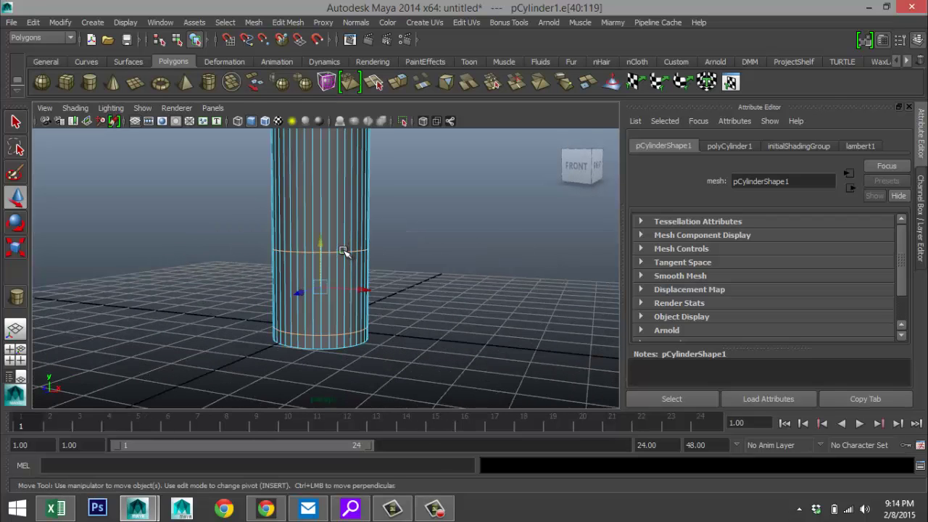
pyautogui.doubleClick(344, 252)
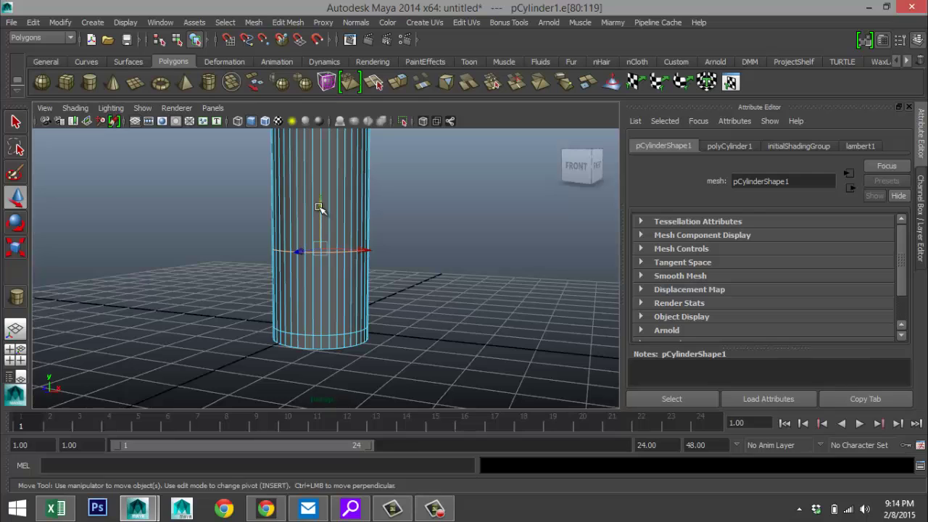
pyautogui.moveTo(320, 208); pyautogui.dragTo(325, 271)
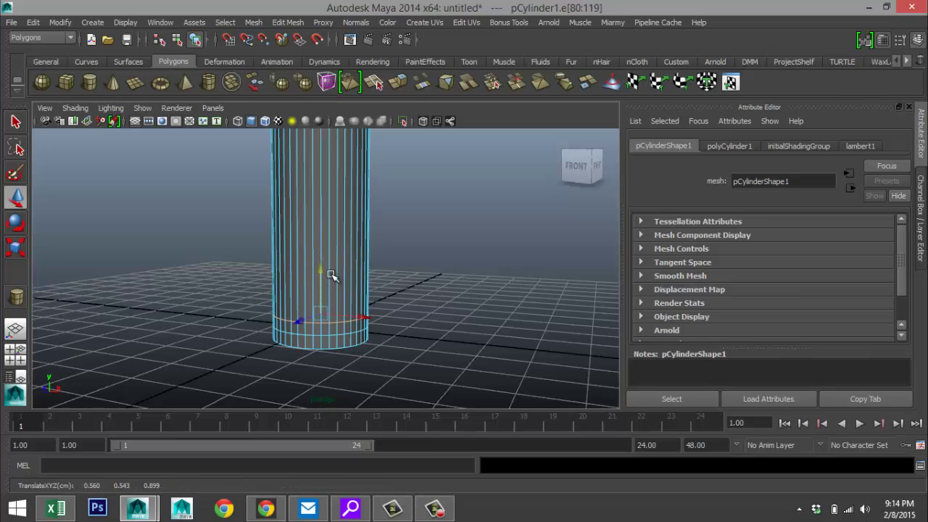
# Step: Switch to a full front view framed on the cylinder's lower end
pyautogui.click(17, 355)
pyautogui.press('space')
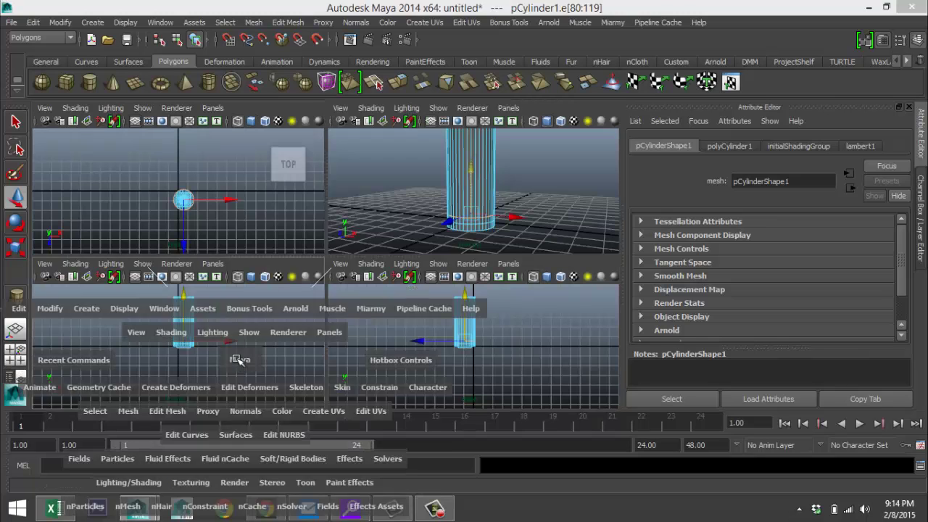
pyautogui.press('f')
pyautogui.scroll(-5, 328, 329)
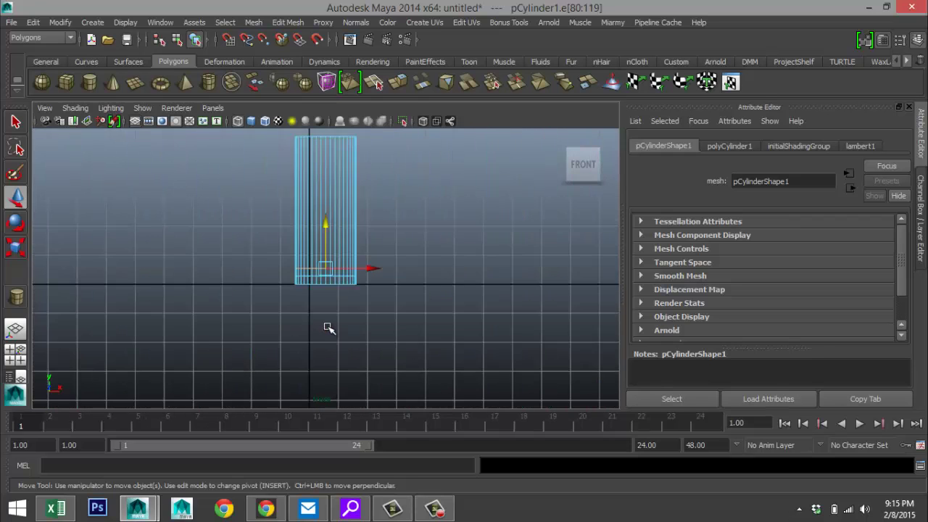
pyautogui.scroll(4, 329, 329)
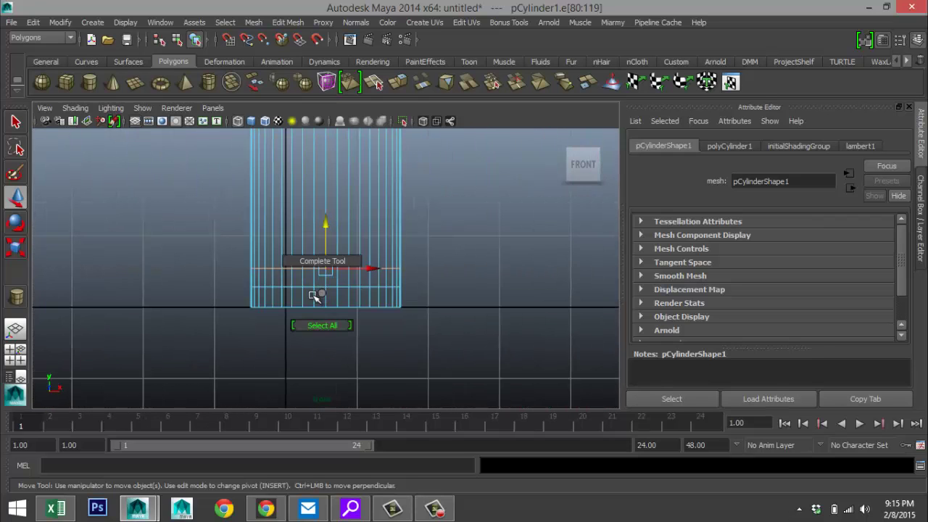
# Step: Extrude the two lowest rows of faces, scale them outward into a wider base, and lower them below the stem
pyautogui.moveTo(322, 294); pyautogui.dragTo(403, 308)
pyautogui.rightClick(389, 298)
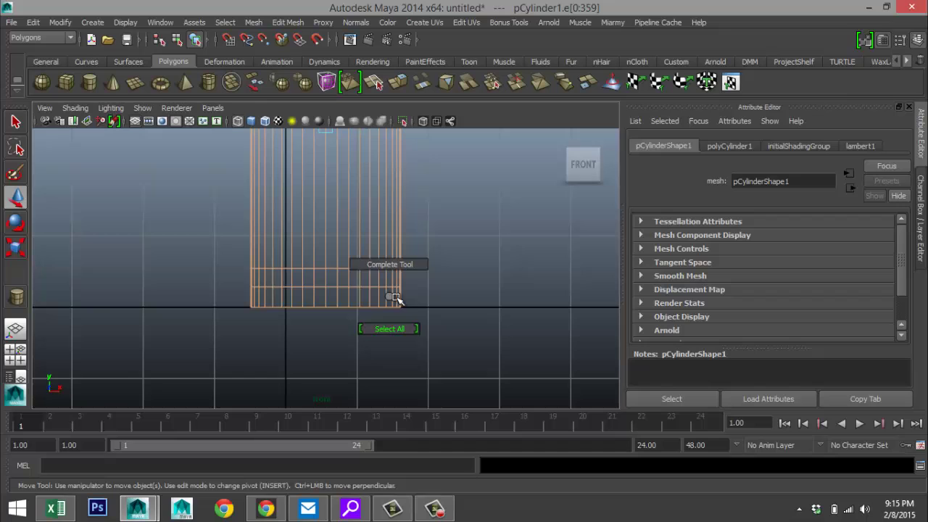
pyautogui.click(445, 280)
pyautogui.moveTo(389, 212); pyautogui.dragTo(395, 254, button='right')
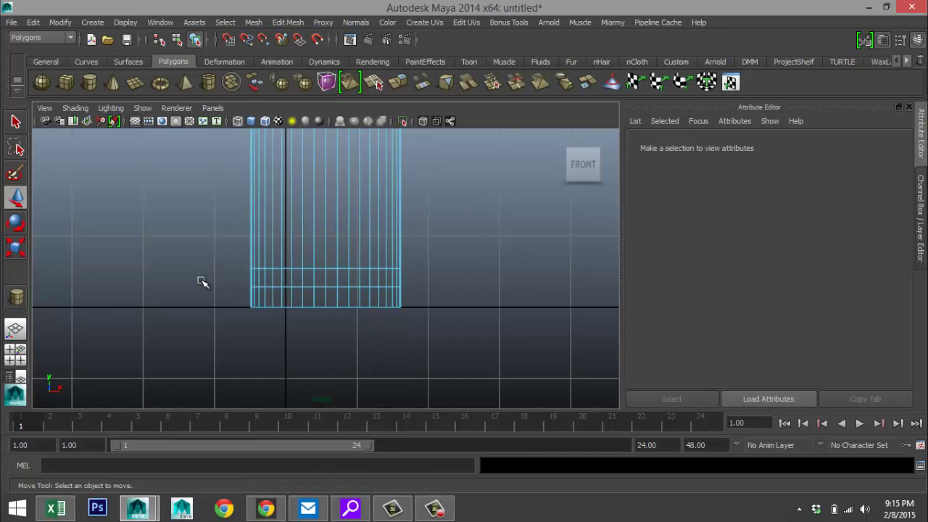
pyautogui.moveTo(200, 280); pyautogui.dragTo(475, 366)
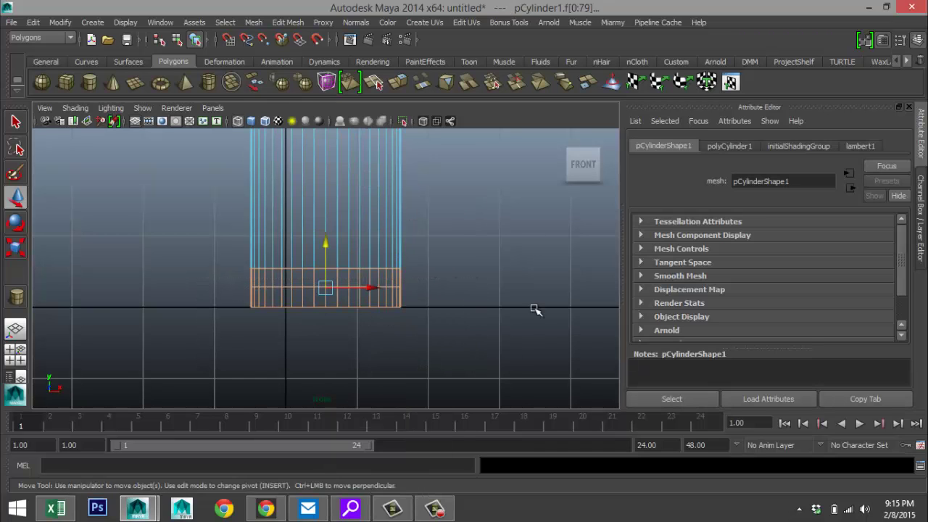
pyautogui.click(288, 22)
pyautogui.click(341, 66)
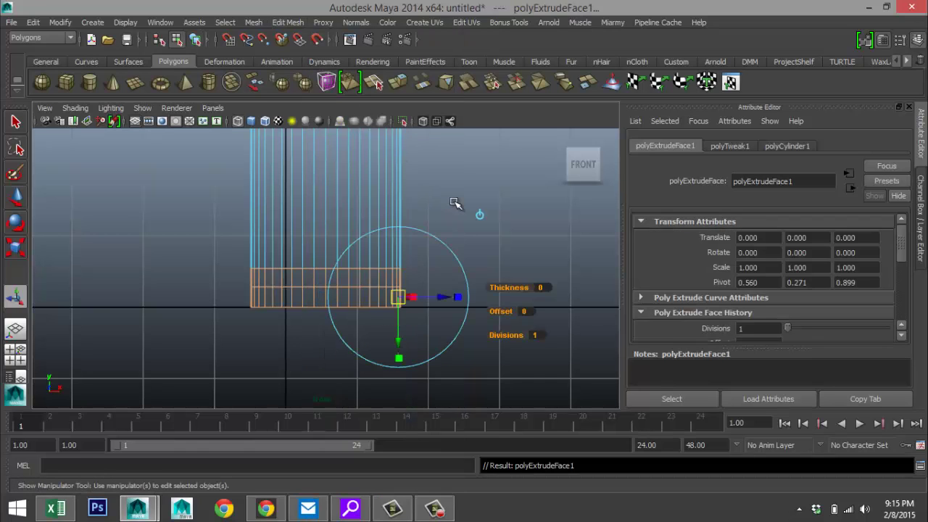
pyautogui.press('r')
pyautogui.moveTo(324, 290); pyautogui.dragTo(449, 314)
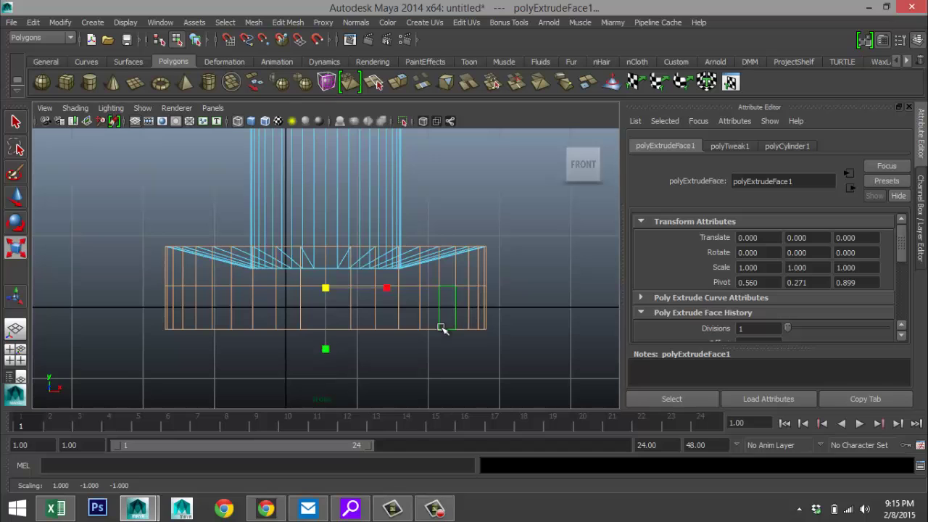
pyautogui.press('w')
pyautogui.moveTo(326, 244); pyautogui.dragTo(330, 268)
pyautogui.scroll(-5, 331, 268)
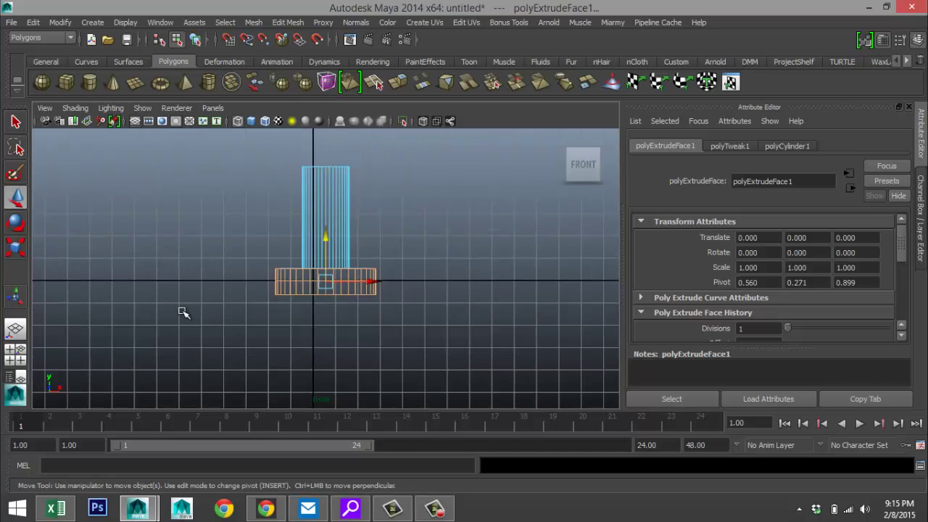
# Step: Extrude the base's bottom row of faces, scale it outward about 1.53 times, and lower it to form a second tier
pyautogui.moveTo(182, 312); pyautogui.dragTo(445, 291)
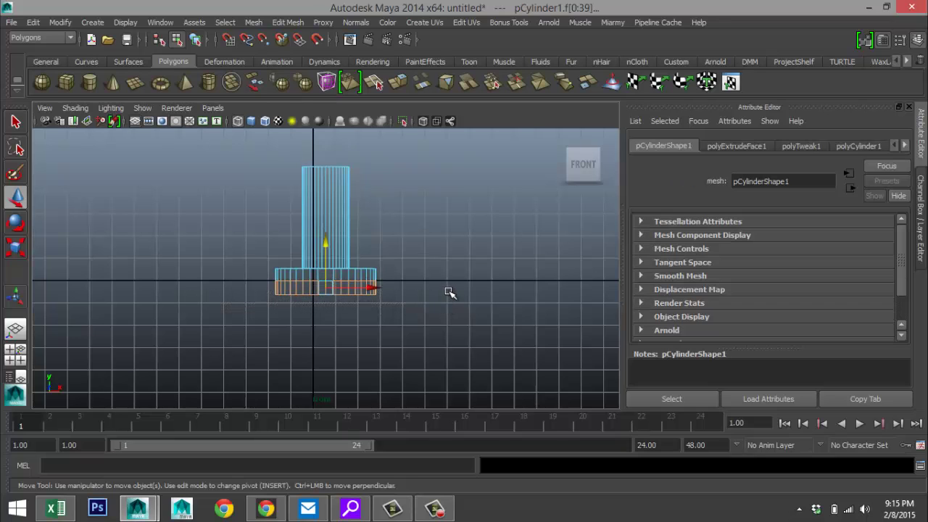
pyautogui.click(303, 24)
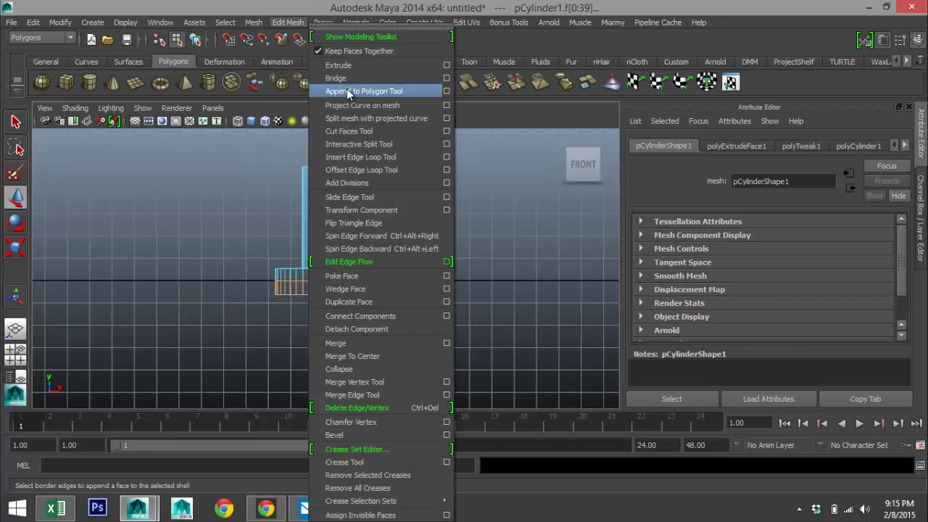
pyautogui.click(348, 66)
pyautogui.press('r')
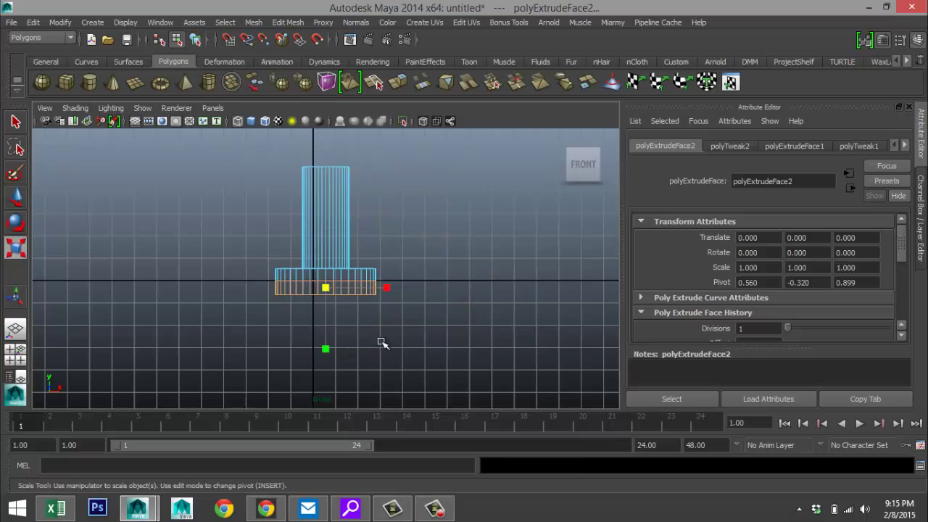
pyautogui.moveTo(328, 289); pyautogui.dragTo(363, 297)
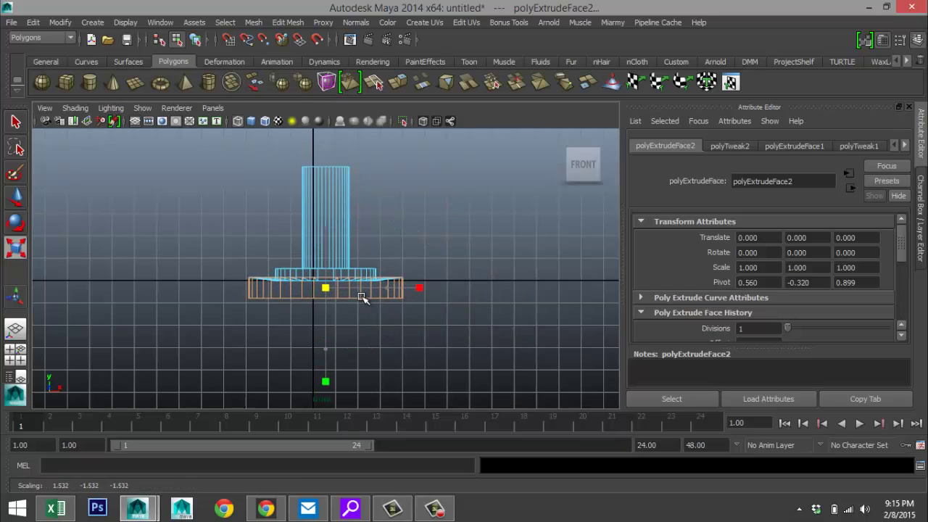
pyautogui.press('w')
pyautogui.moveTo(329, 242); pyautogui.dragTo(328, 247)
pyautogui.scroll(2, 430, 332)
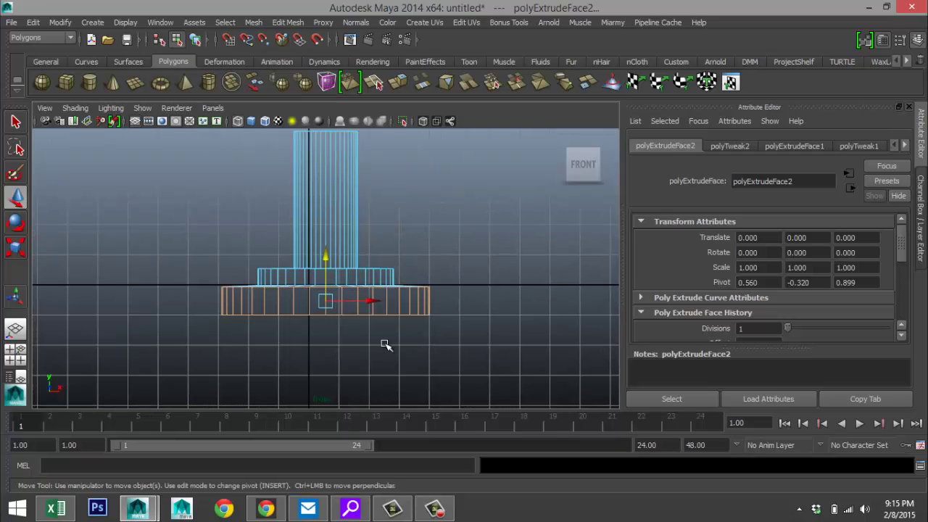
# Step: In the perspective view, scale the bottom tier out into a much wider disc and flatten it vertically
pyautogui.click(15, 354)
pyautogui.press('space')
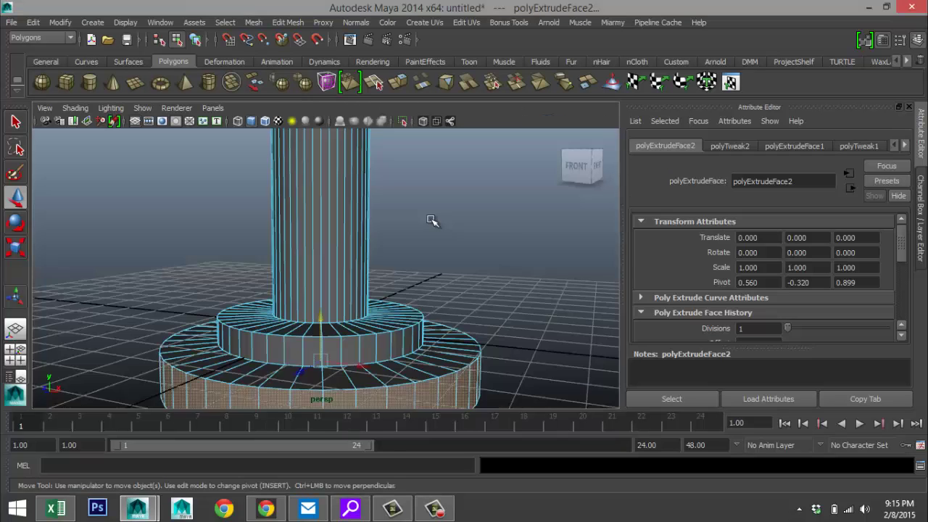
pyautogui.scroll(-5, 429, 232)
pyautogui.keyDown('alt'); pyautogui.moveTo(425, 244); pyautogui.dragTo(433, 304); pyautogui.keyUp('alt')
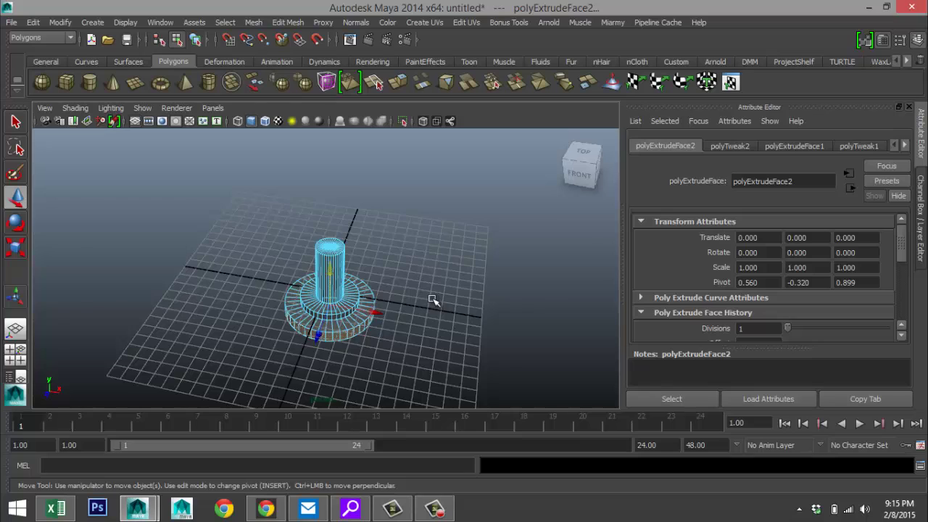
pyautogui.scroll(5, 438, 296)
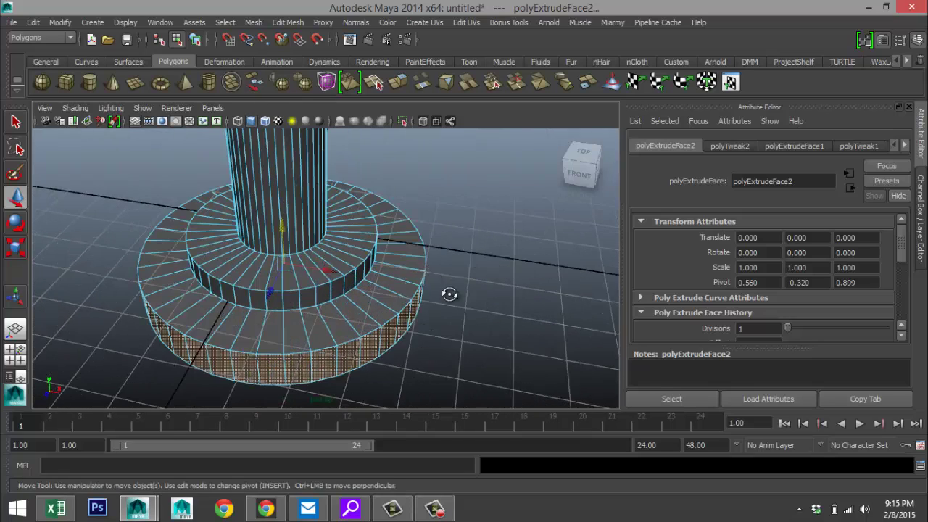
pyautogui.moveTo(450, 294)
pyautogui.keyDown('alt'); pyautogui.mouseDown()
pyautogui.moveTo(452, 271)
pyautogui.moveTo(454, 281)
pyautogui.mouseUp(); pyautogui.keyUp('alt')
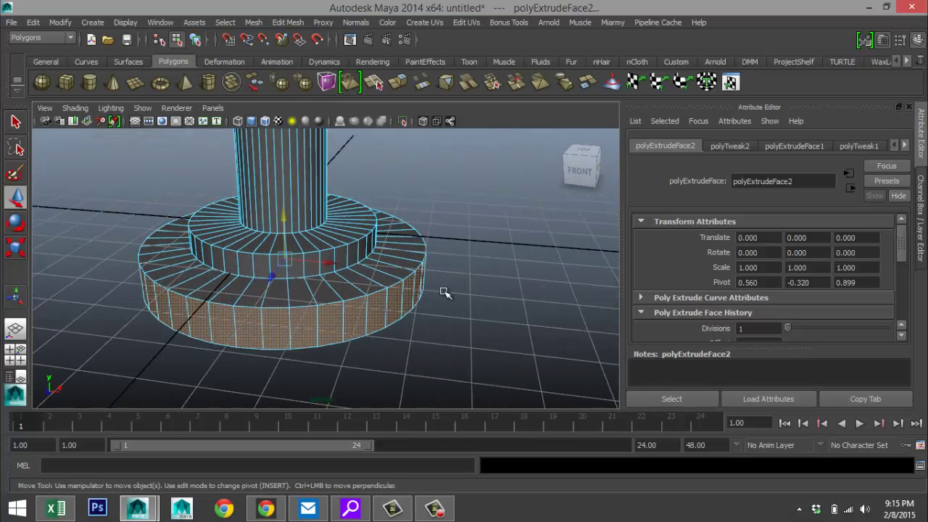
pyautogui.press('r')
pyautogui.moveTo(284, 261); pyautogui.dragTo(527, 281)
pyautogui.scroll(-10, 539, 284)
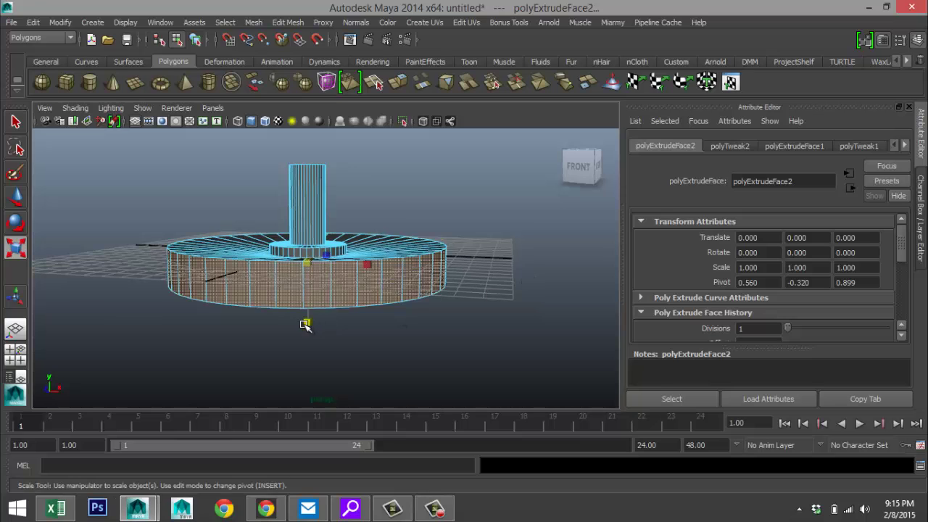
pyautogui.moveTo(307, 322); pyautogui.dragTo(310, 285)
# Step: Select the edge loop around the wide disc's upper rim and bevel it
pyautogui.keyDown('alt'); pyautogui.moveTo(414, 309); pyautogui.dragTo(466, 307); pyautogui.keyUp('alt')
pyautogui.click(510, 307)
pyautogui.scroll(4, 394, 317)
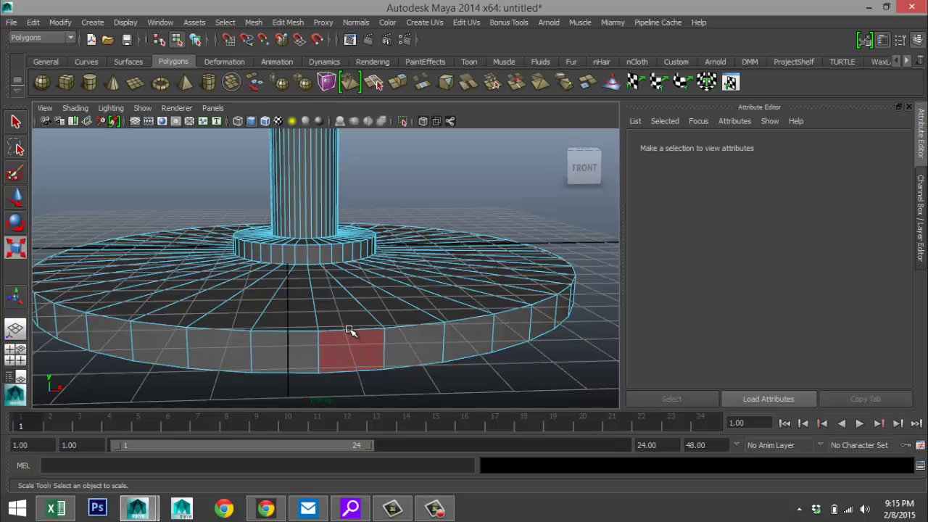
pyautogui.moveTo(350, 234); pyautogui.dragTo(346, 273, button='right')
pyautogui.doubleClick(351, 330)
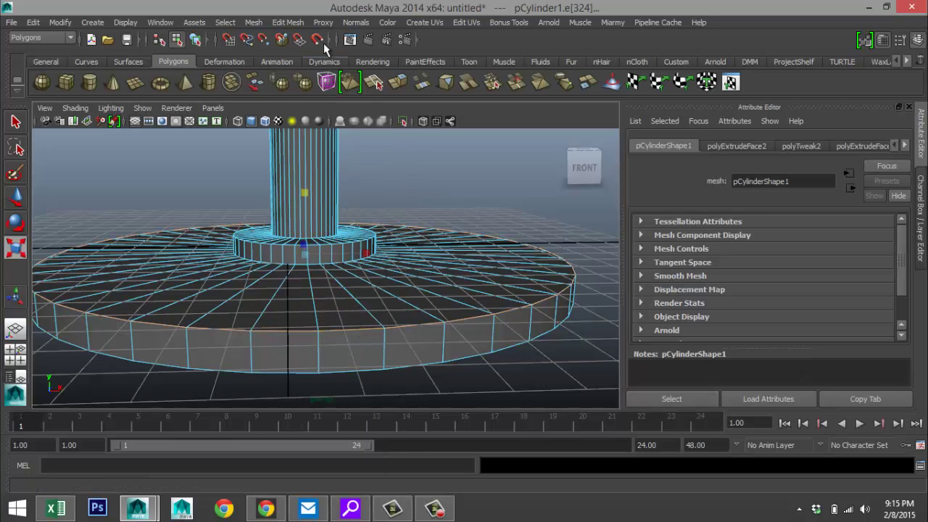
pyautogui.click(288, 22)
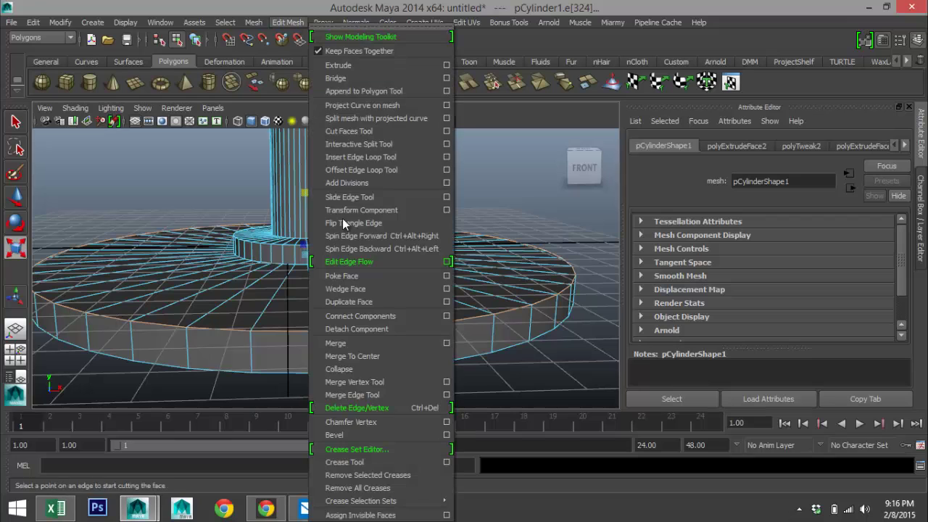
pyautogui.click(384, 433)
pyautogui.scroll(-5, 430, 373)
pyautogui.keyDown('alt'); pyautogui.moveTo(442, 334); pyautogui.dragTo(395, 290); pyautogui.keyUp('alt')
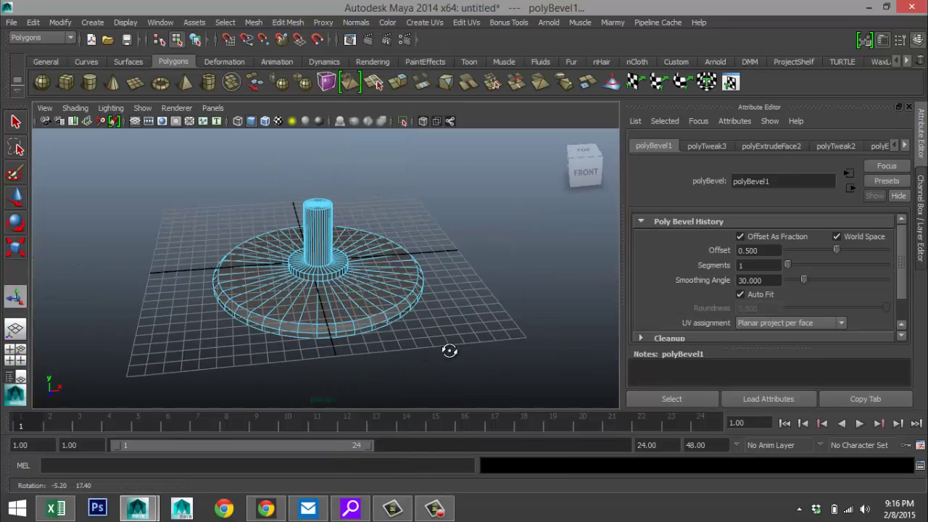
# Step: Select the whole cylinder object and raise it above the grid to a height of about 5 units
pyautogui.moveTo(395, 290); pyautogui.dragTo(452, 193, button='right')
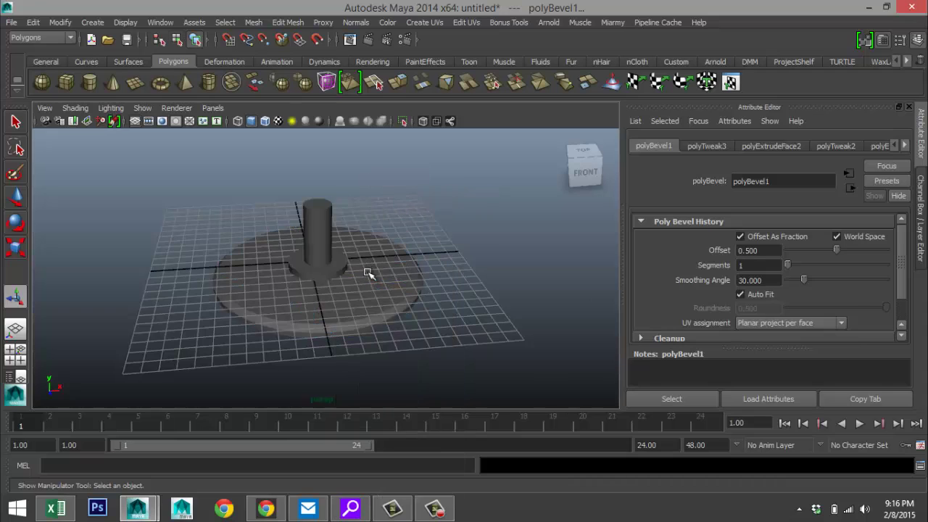
pyautogui.press('w')
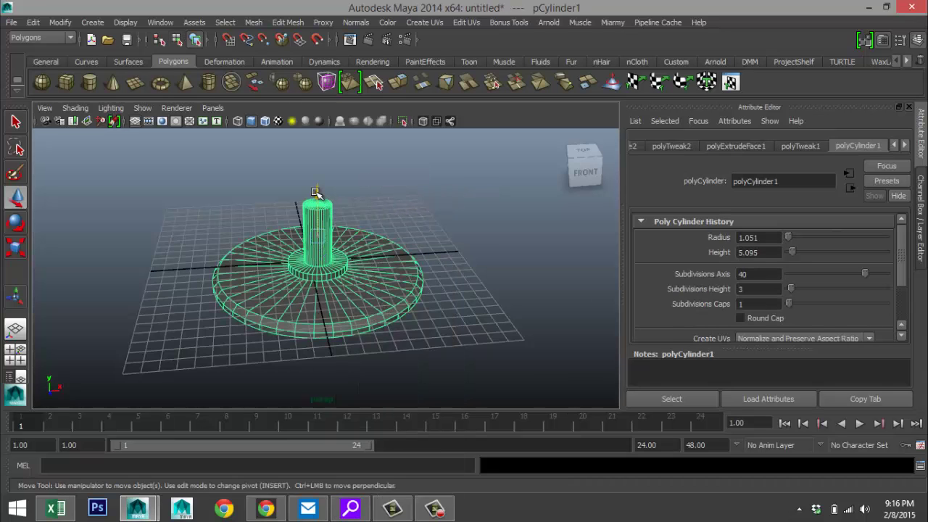
pyautogui.moveTo(319, 195); pyautogui.dragTo(322, 159)
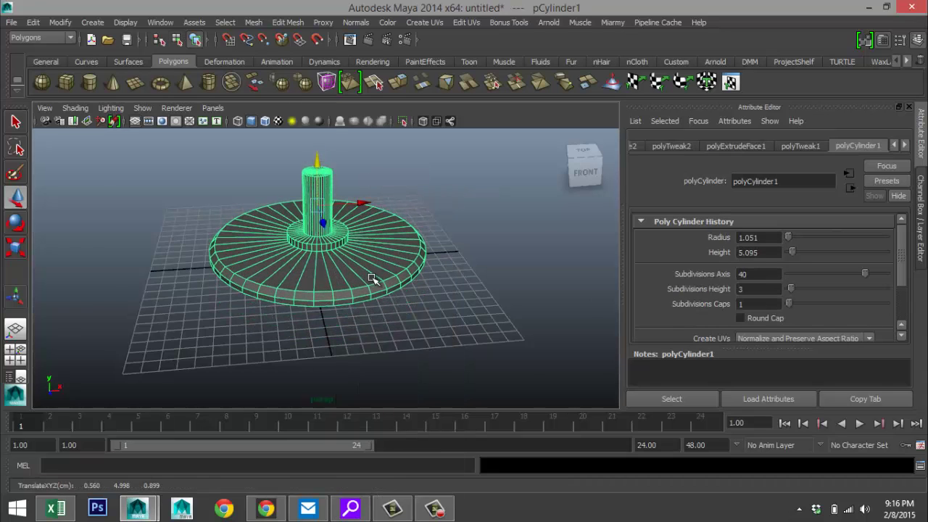
pyautogui.keyDown('alt'); pyautogui.moveTo(375, 281); pyautogui.dragTo(439, 274, button='right'); pyautogui.keyUp('alt')
pyautogui.keyDown('alt'); pyautogui.moveTo(438, 274); pyautogui.dragTo(401, 291); pyautogui.keyUp('alt')
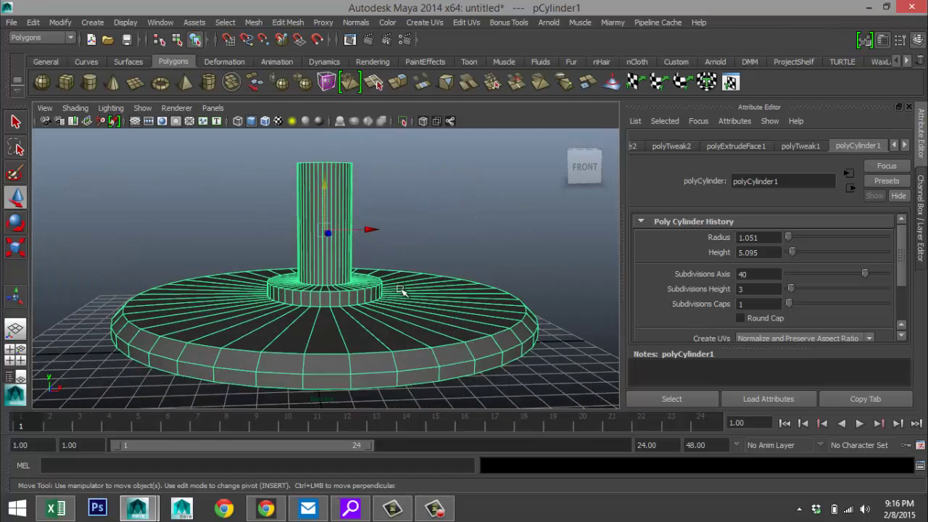
# Step: Select the vertices at the stem's top end and raise them to stretch the stem into a tall pole
pyautogui.moveTo(322, 167); pyautogui.dragTo(267, 163, button='right')
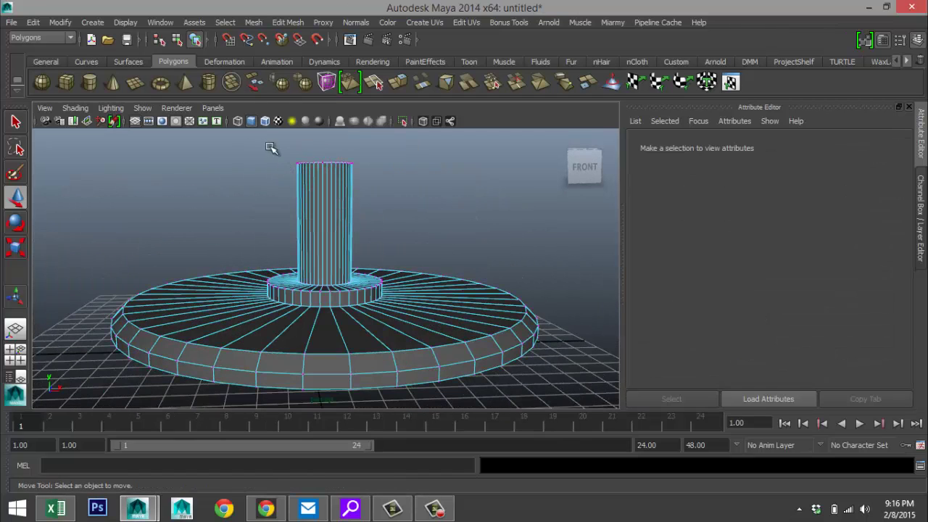
pyautogui.moveTo(276, 145); pyautogui.dragTo(406, 185)
pyautogui.scroll(-5, 416, 240)
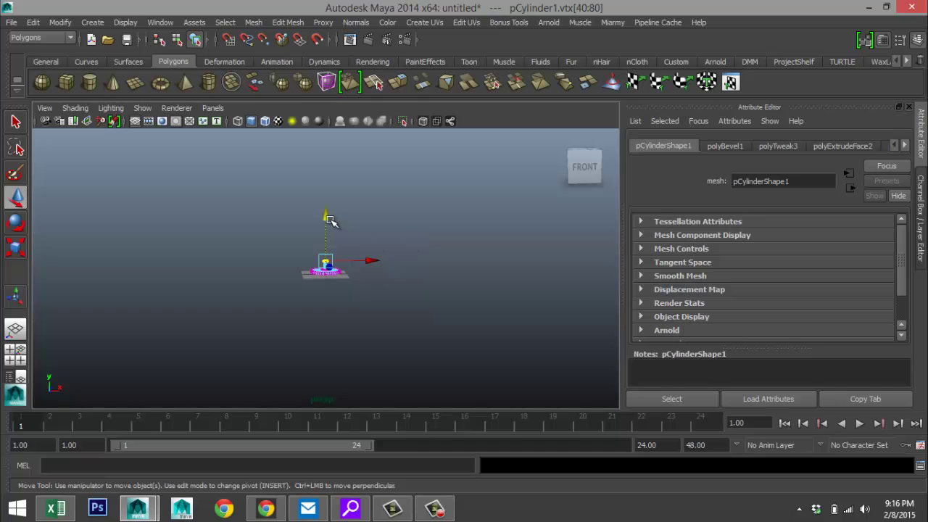
pyautogui.moveTo(330, 221); pyautogui.dragTo(330, 114)
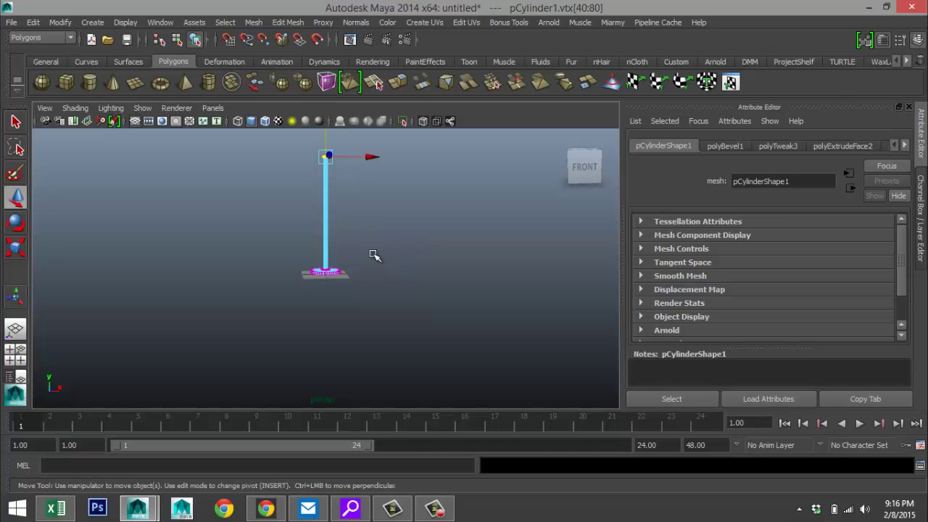
pyautogui.scroll(3, 435, 293)
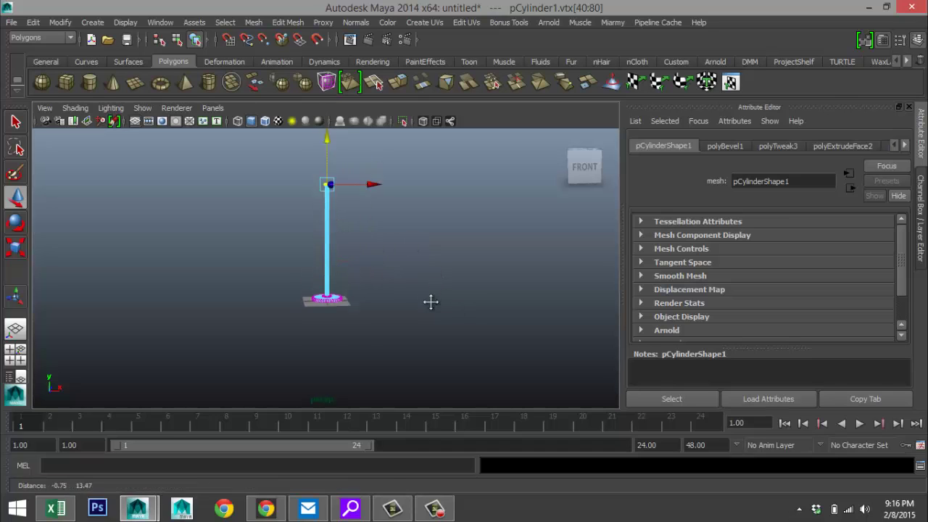
# Step: Switch to a full side view framed on the pole's base
pyautogui.click(15, 354)
pyautogui.press('space')
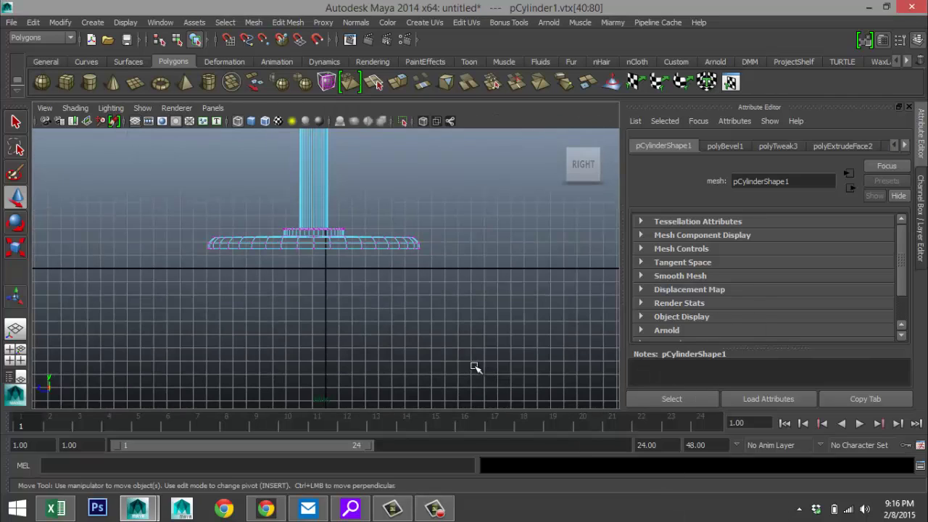
pyautogui.press('5')
pyautogui.scroll(-3, 405, 305)
pyautogui.moveTo(421, 265)
pyautogui.keyDown('alt'); pyautogui.mouseDown(button='middle')
pyautogui.moveTo(431, 379)
pyautogui.moveTo(440, 305)
pyautogui.mouseUp(button='middle'); pyautogui.keyUp('alt')
pyautogui.scroll(-3, 431, 377)
pyautogui.scroll(1, 441, 367)
pyautogui.scroll(1, 433, 339)
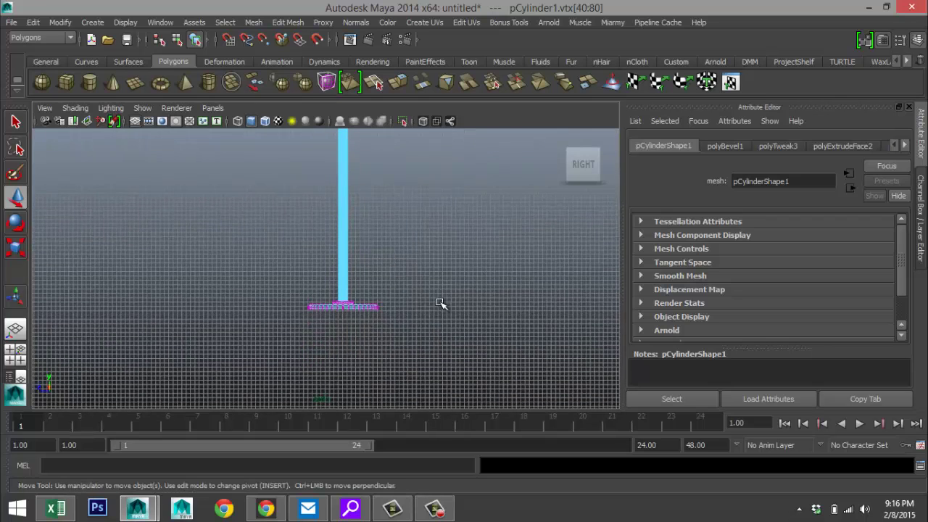
pyautogui.scroll(2, 441, 322)
pyautogui.scroll(1, 444, 337)
pyautogui.keyDown('alt'); pyautogui.moveTo(487, 346); pyautogui.dragTo(464, 297, button='middle'); pyautogui.keyUp('alt')
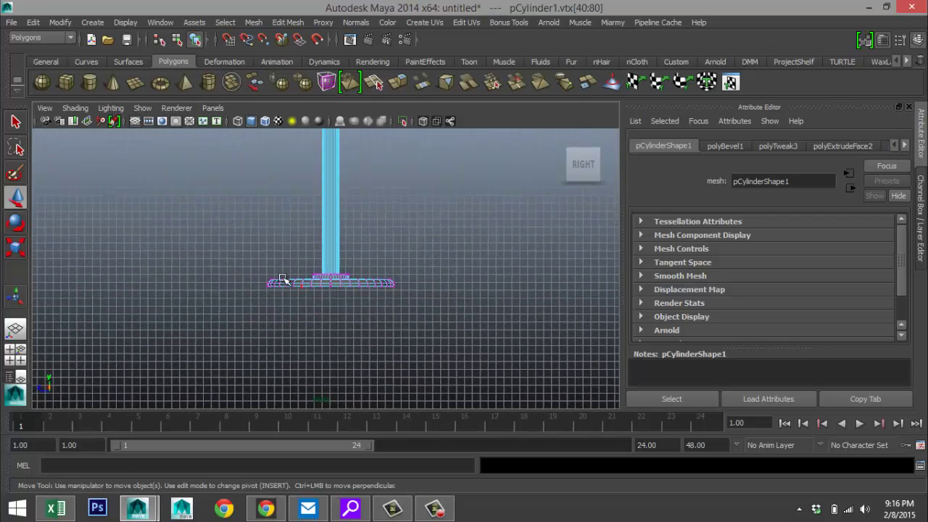
pyautogui.moveTo(255, 275); pyautogui.dragTo(452, 342)
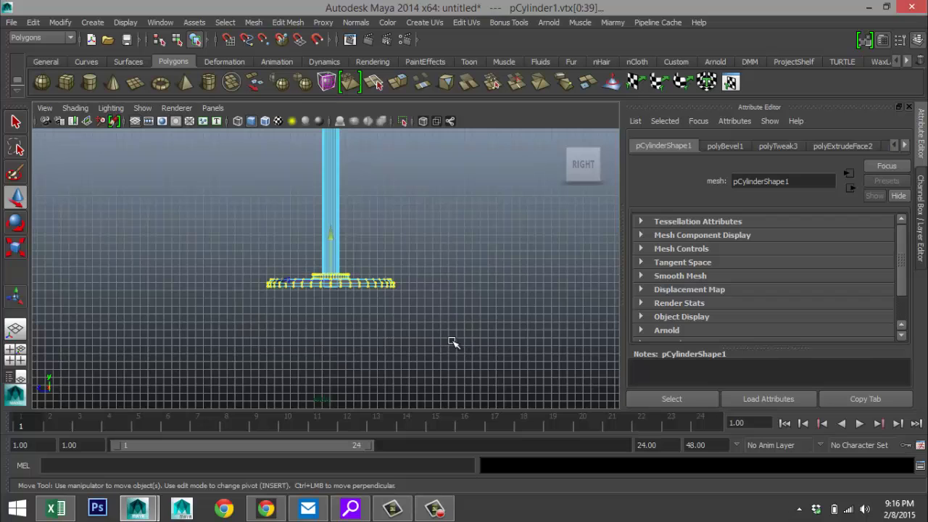
pyautogui.press('r')
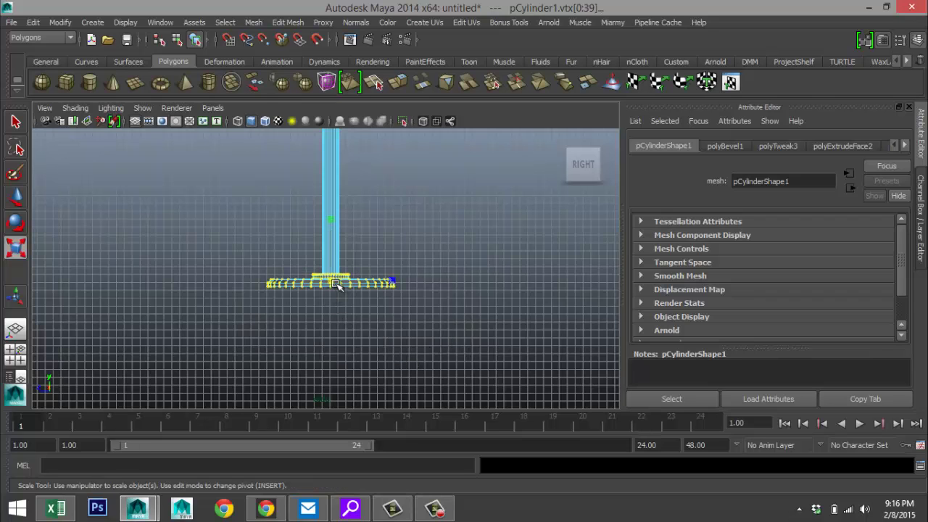
pyautogui.moveTo(337, 283); pyautogui.dragTo(415, 299)
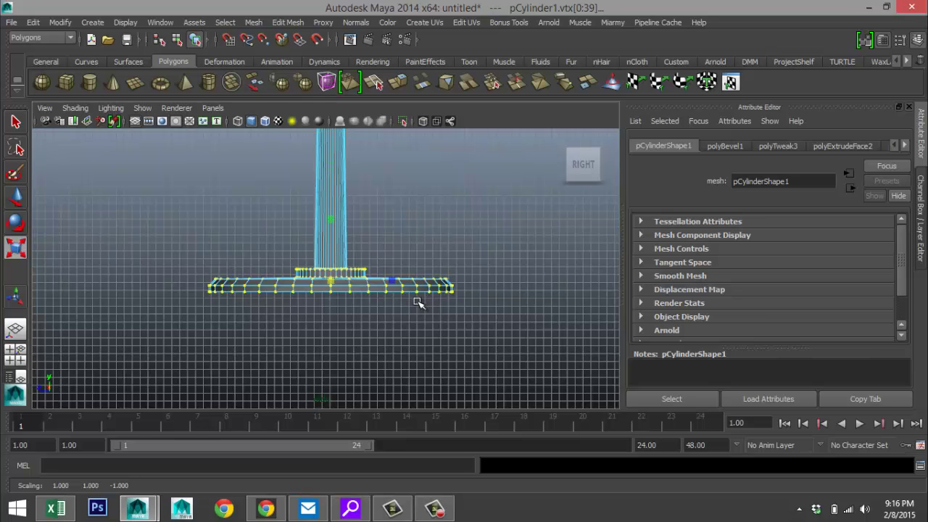
pyautogui.hotkey('ctrl', 'z')
pyautogui.click(377, 327)
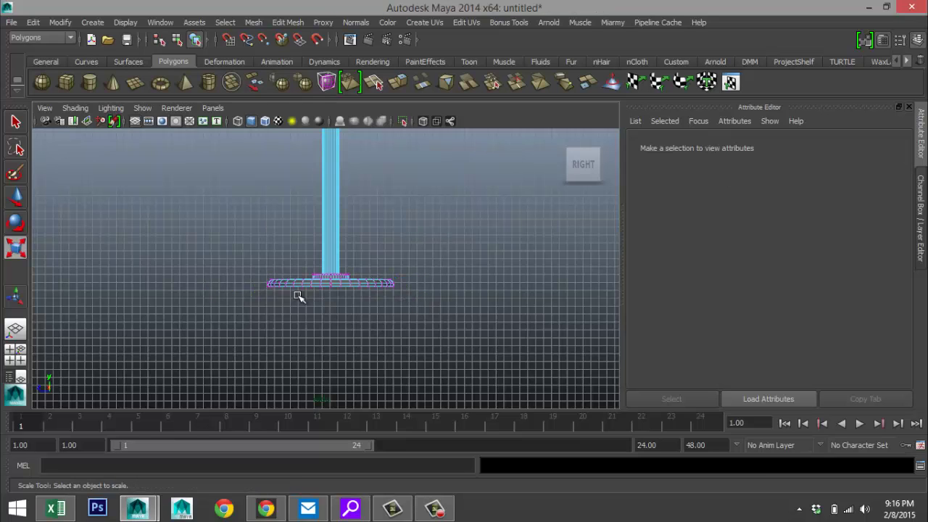
# Step: Select only the wide disc's vertices, scale them up about 1.66 times, and flatten them vertically to about 0.75
pyautogui.moveTo(210, 292); pyautogui.dragTo(444, 282)
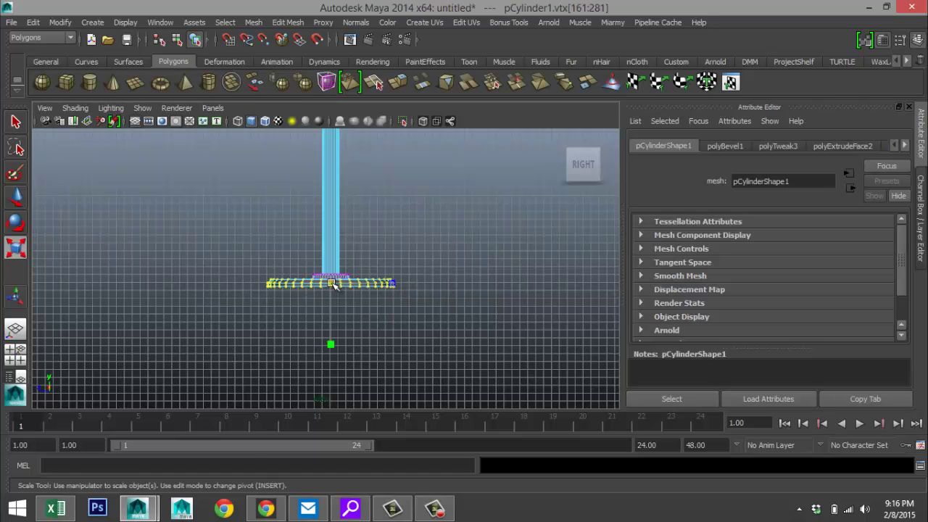
pyautogui.moveTo(334, 285); pyautogui.dragTo(390, 305)
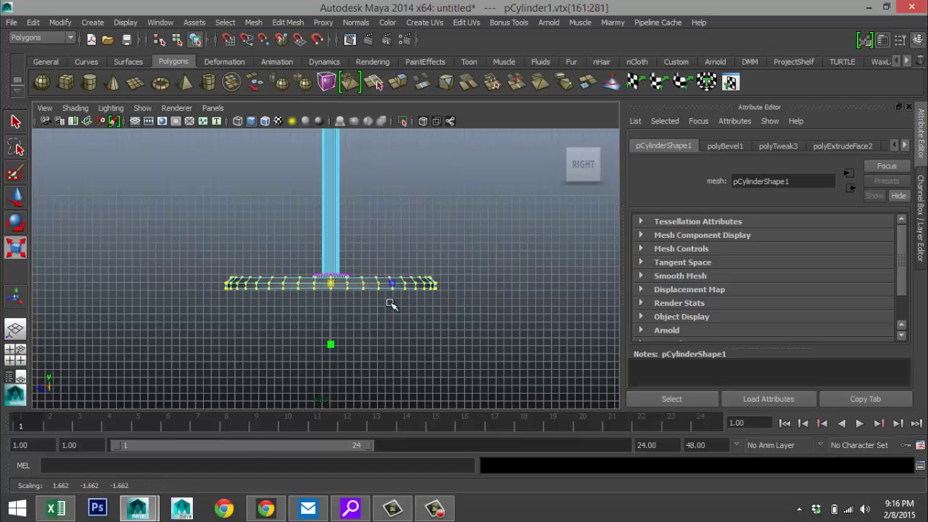
pyautogui.moveTo(334, 346); pyautogui.dragTo(337, 330)
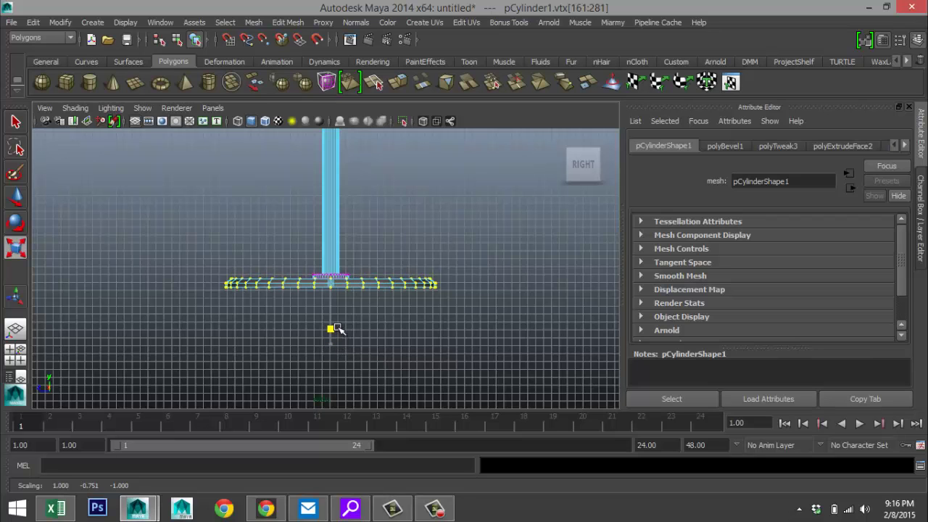
# Step: In the perspective view, raise the pole's top vertices slightly further to lengthen it
pyautogui.click(15, 355)
pyautogui.press('space')
pyautogui.press('f')
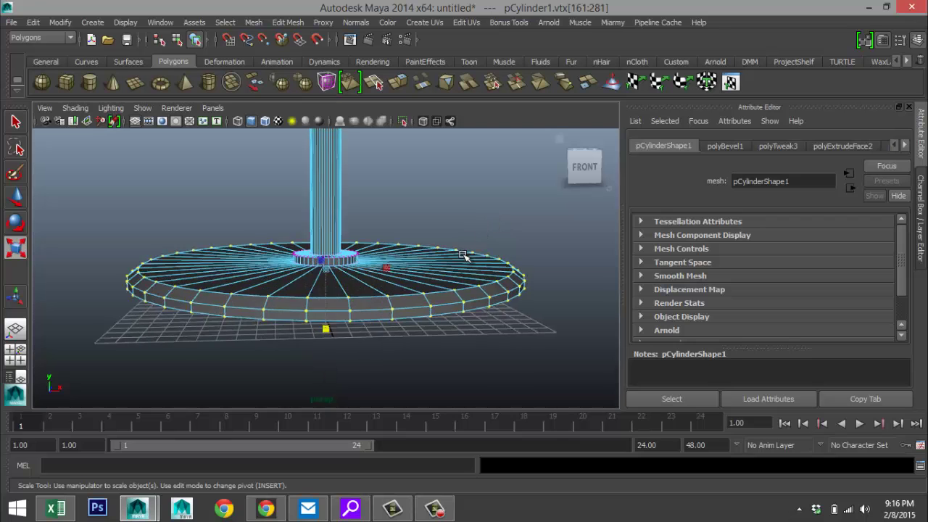
pyautogui.keyDown('alt'); pyautogui.moveTo(465, 260); pyautogui.dragTo(509, 263); pyautogui.keyUp('alt')
pyautogui.scroll(-4, 493, 254)
pyautogui.keyDown('alt'); pyautogui.moveTo(481, 245); pyautogui.dragTo(481, 317, button='middle'); pyautogui.keyUp('alt')
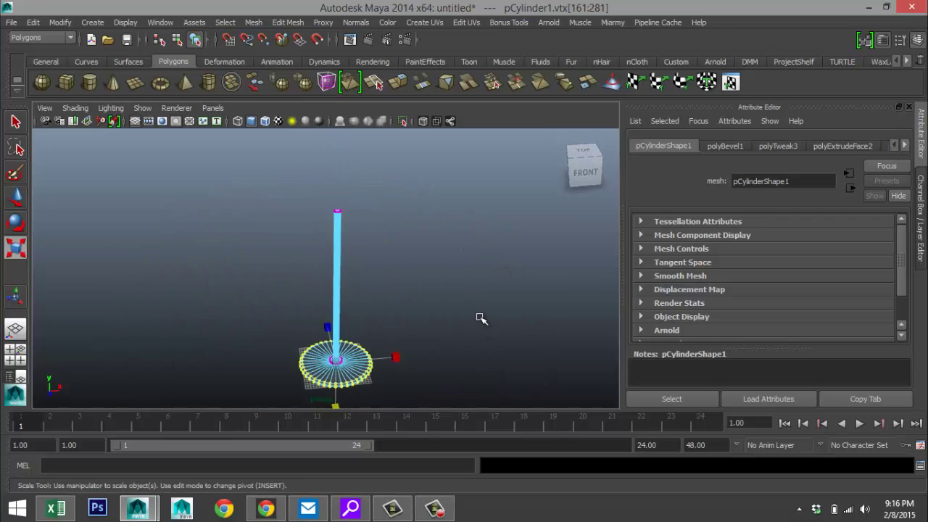
pyautogui.keyDown('alt'); pyautogui.moveTo(481, 317); pyautogui.dragTo(475, 294); pyautogui.keyUp('alt')
pyautogui.press('r')
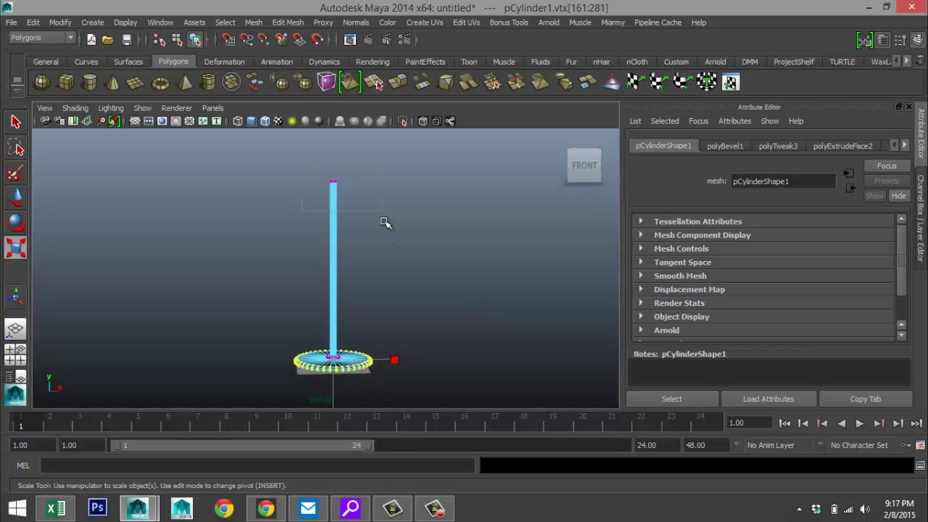
pyautogui.moveTo(385, 223); pyautogui.dragTo(384, 222)
pyautogui.press('w')
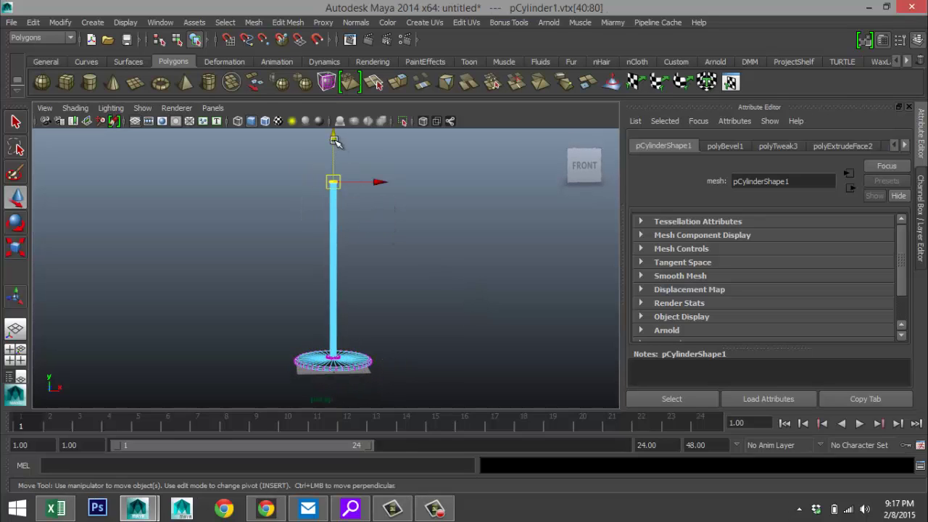
pyautogui.moveTo(334, 140); pyautogui.dragTo(334, 121)
# Step: Create a polygon cube about 72.6 units tall beside the pole, and set its width and depth to 1
pyautogui.moveTo(465, 263)
pyautogui.keyDown('alt'); pyautogui.mouseDown()
pyautogui.moveTo(454, 271)
pyautogui.moveTo(474, 317)
pyautogui.moveTo(465, 272)
pyautogui.mouseUp(); pyautogui.keyUp('alt')
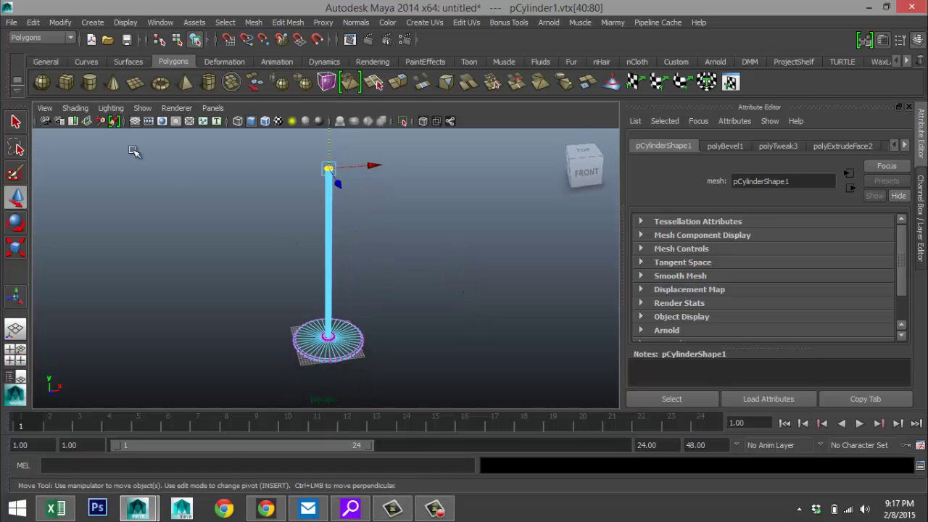
pyautogui.click(66, 82)
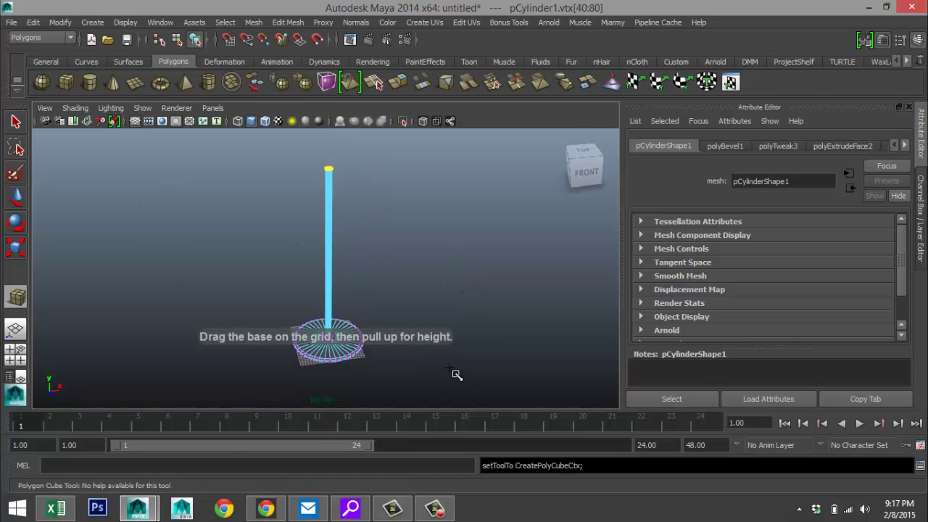
pyautogui.moveTo(457, 375); pyautogui.dragTo(480, 174)
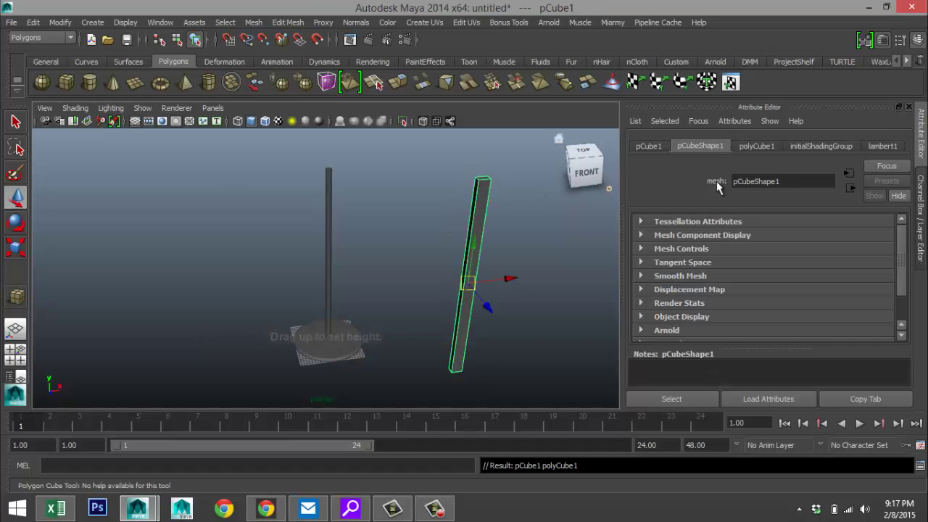
pyautogui.click(755, 144)
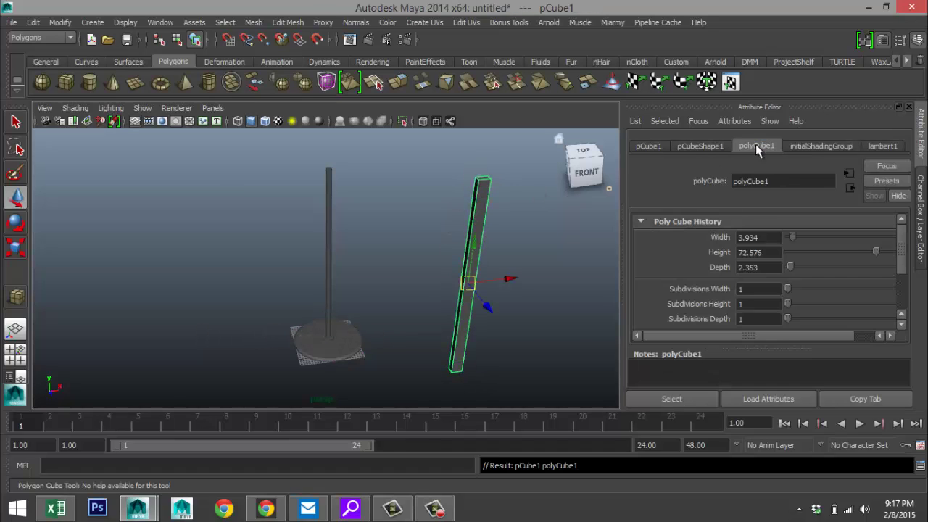
pyautogui.doubleClick(757, 268)
pyautogui.write('1')
pyautogui.click(767, 253)
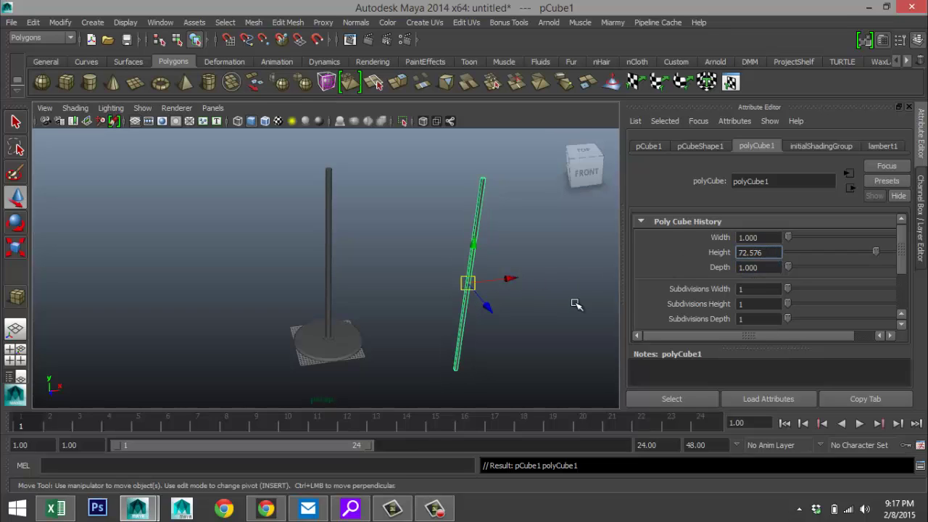
pyautogui.click(493, 265)
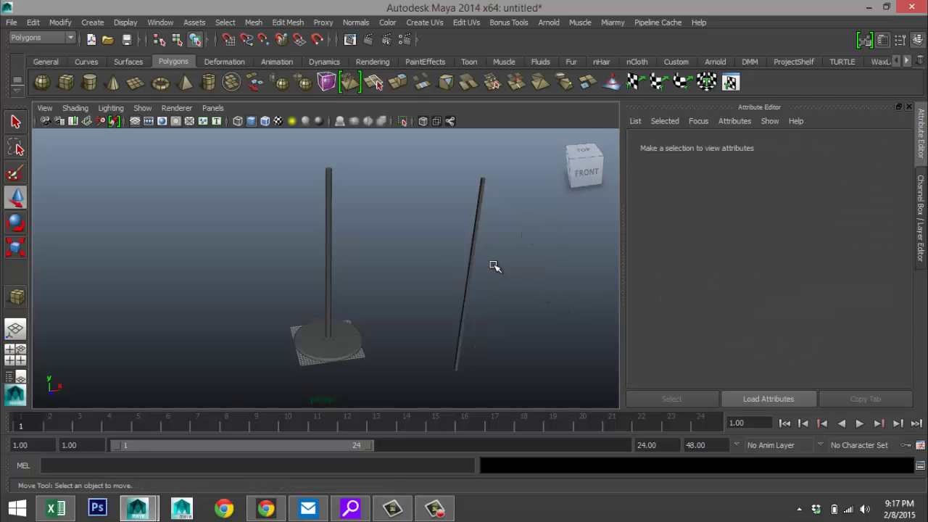
pyautogui.hotkey('ctrl', 'z')
# Step: Rotate the thin bar onto its side and set its Z rotation to 90 degrees
pyautogui.press('e')
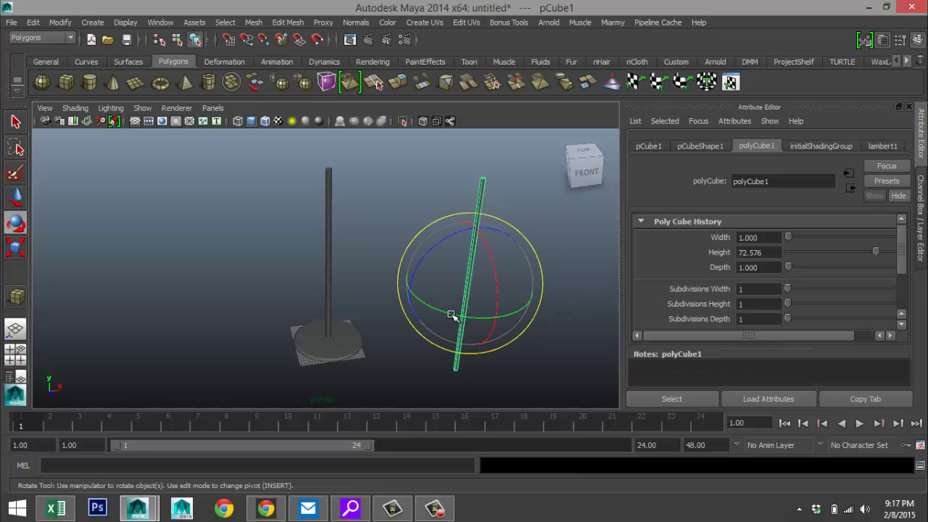
pyautogui.moveTo(444, 246); pyautogui.dragTo(440, 242)
pyautogui.moveTo(424, 312); pyautogui.dragTo(433, 324)
pyautogui.click(652, 147)
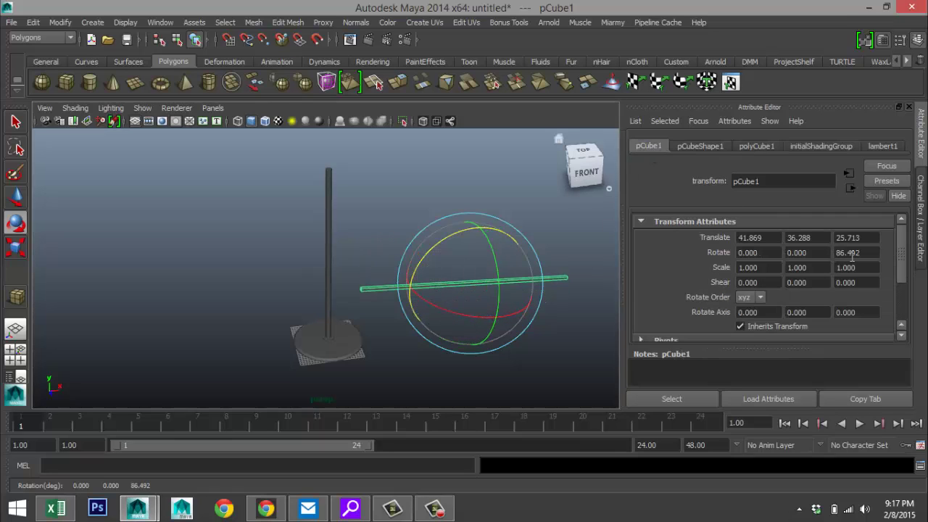
pyautogui.moveTo(853, 253); pyautogui.dragTo(861, 253)
pyautogui.write('90')
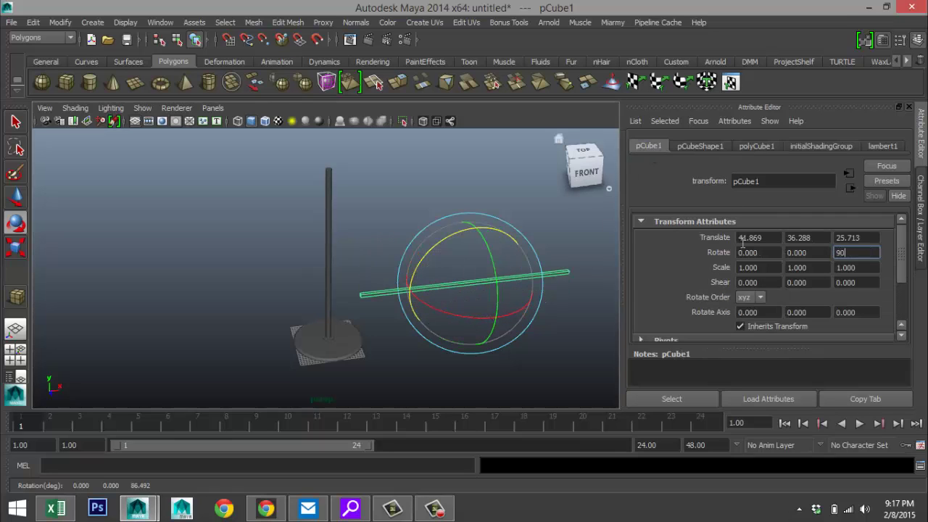
# Step: In the top view, select the pole cylinder and set its X, Y and Z translation to 0
pyautogui.click(16, 354)
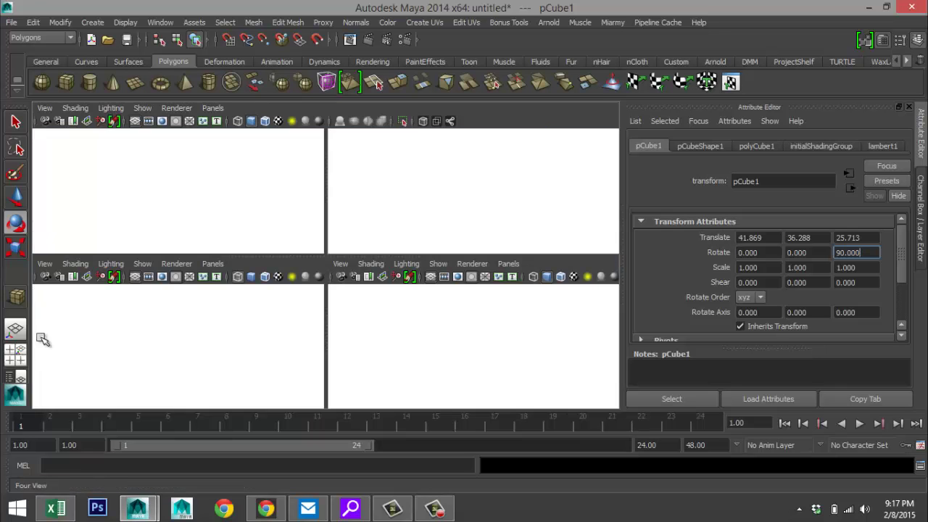
pyautogui.press('space')
pyautogui.scroll(-4, 257, 271)
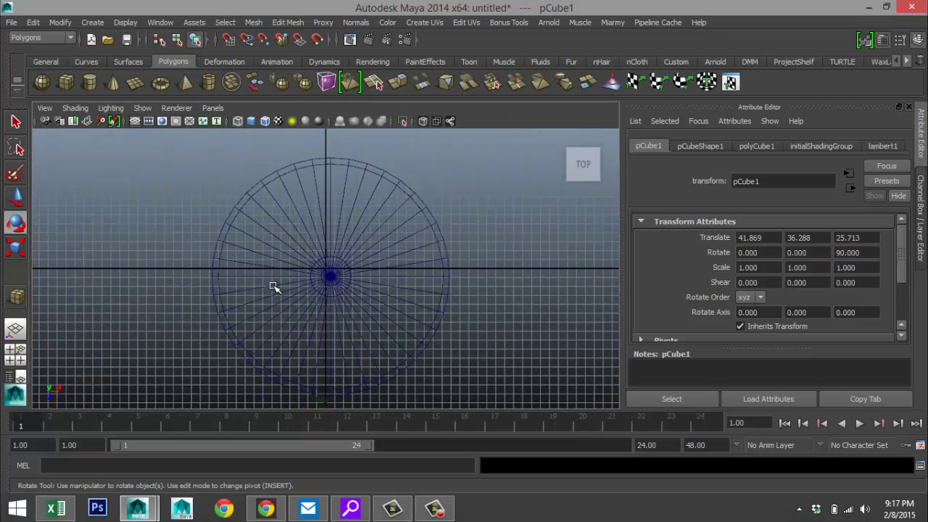
pyautogui.click(364, 277)
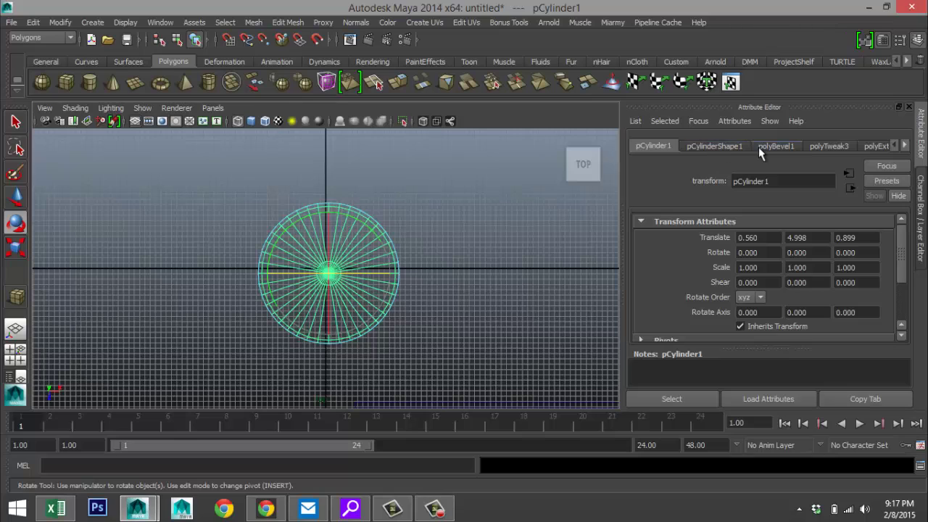
pyautogui.moveTo(760, 238); pyautogui.dragTo(693, 239)
pyautogui.press('Tab')
pyautogui.write('0')
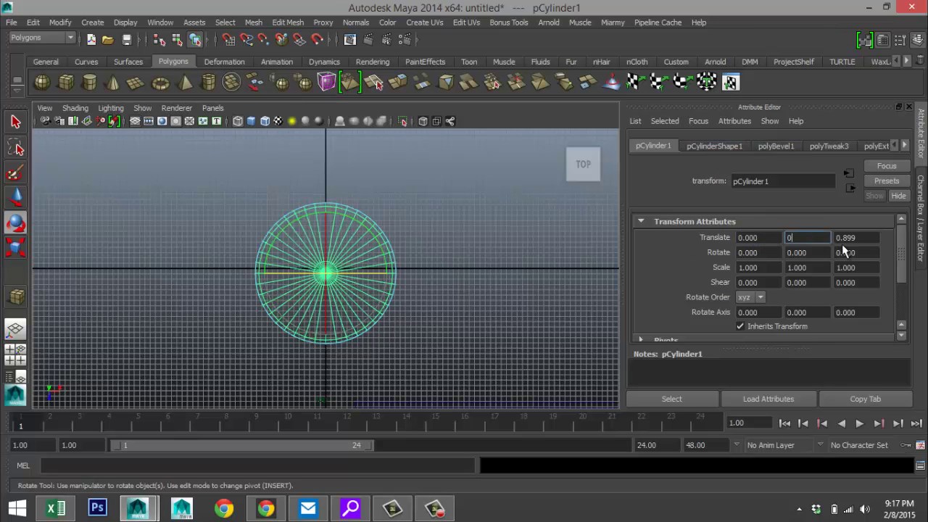
pyautogui.press('Tab')
pyautogui.press('Return')
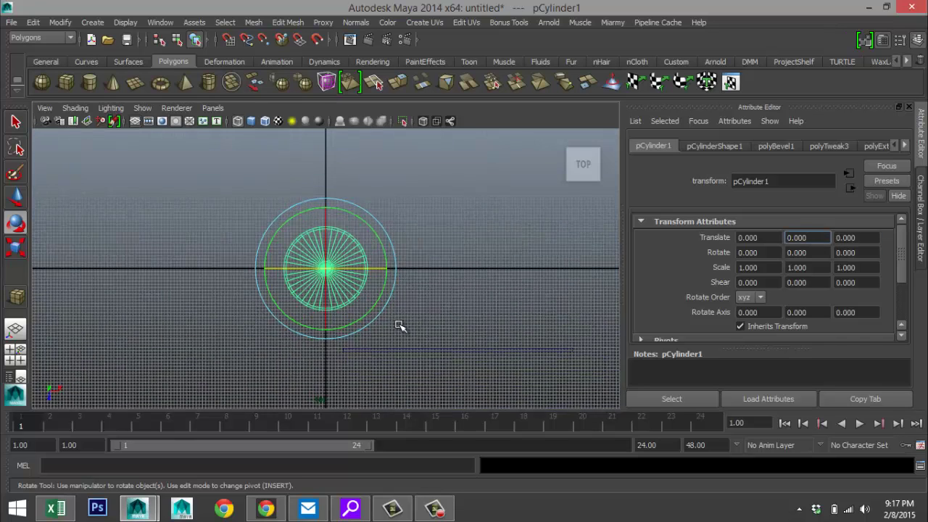
# Step: Select the thin bar and set its X, Y and Z translation to 0
pyautogui.moveTo(454, 288); pyautogui.dragTo(464, 391)
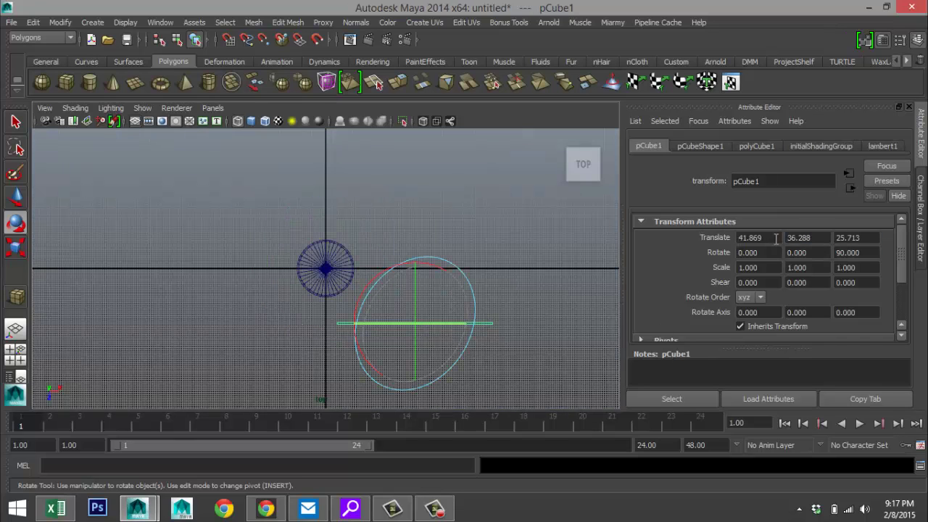
pyautogui.moveTo(776, 238); pyautogui.dragTo(635, 239)
pyautogui.moveTo(814, 238); pyautogui.dragTo(789, 239)
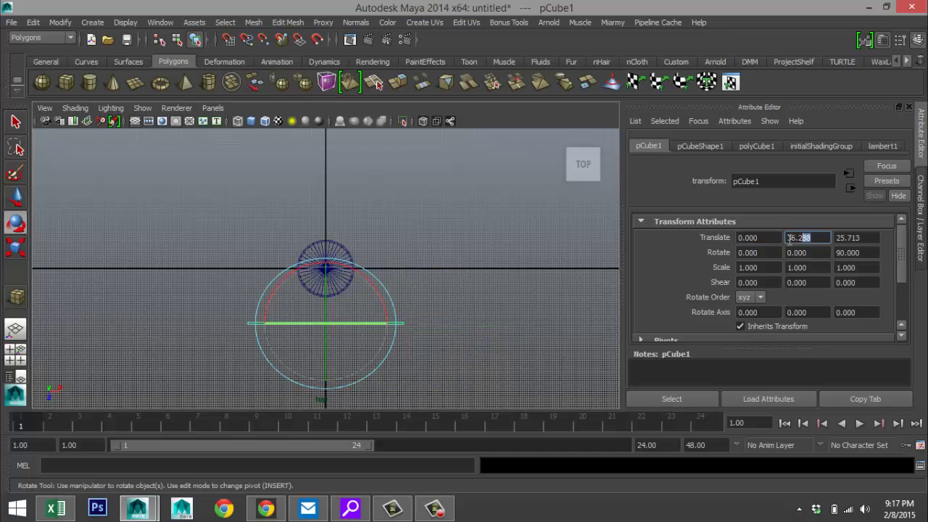
pyautogui.write('0')
pyautogui.press('Tab')
pyautogui.write('0')
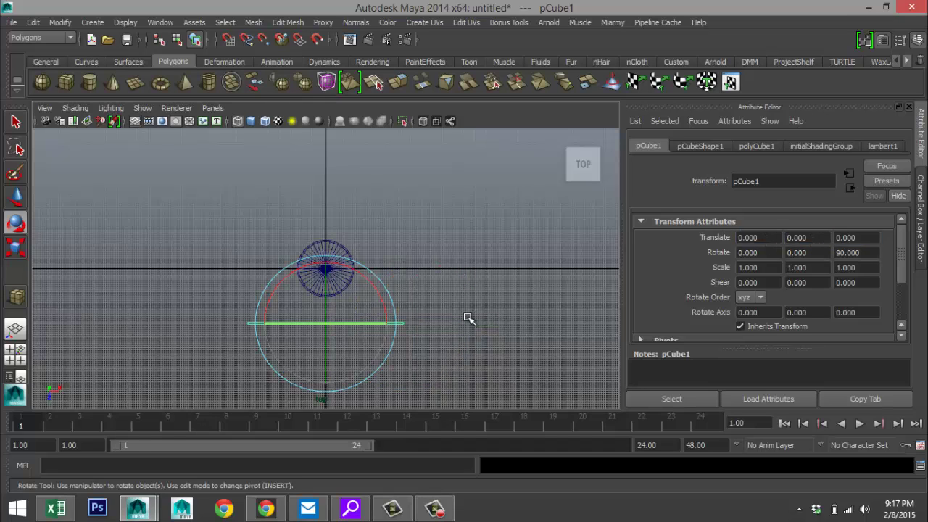
pyautogui.click(470, 320)
pyautogui.click(391, 269)
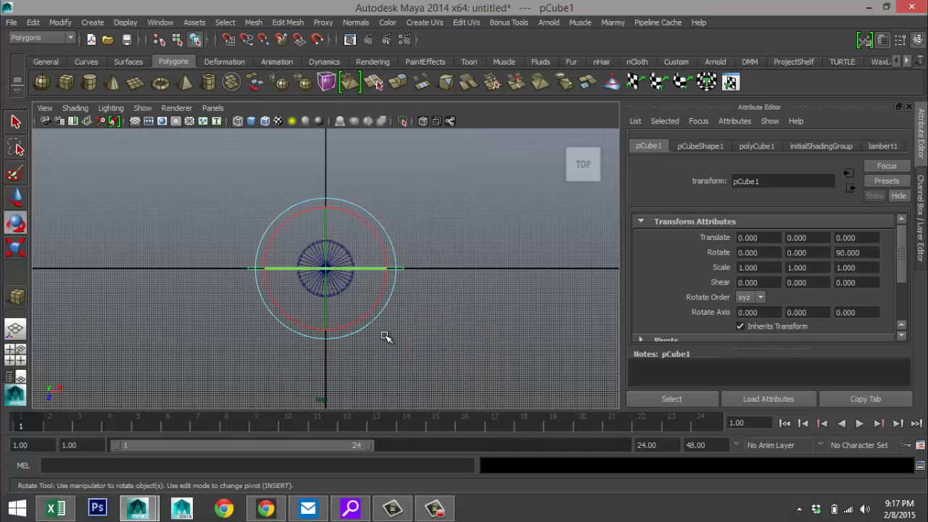
# Step: Move the bar along negative X to about -38.6 so its inner end sits just beside the pole
pyautogui.press('w')
pyautogui.moveTo(375, 268); pyautogui.dragTo(290, 274)
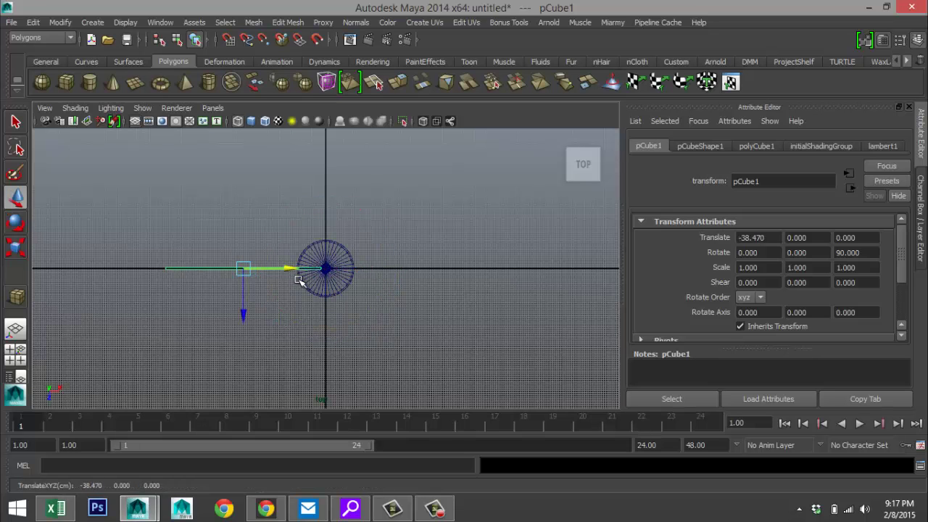
pyautogui.keyDown('alt'); pyautogui.moveTo(297, 281); pyautogui.dragTo(427, 303, button='right'); pyautogui.keyUp('alt')
pyautogui.keyDown('alt'); pyautogui.moveTo(432, 301); pyautogui.dragTo(259, 324, button='middle'); pyautogui.keyUp('alt')
pyautogui.press('5')
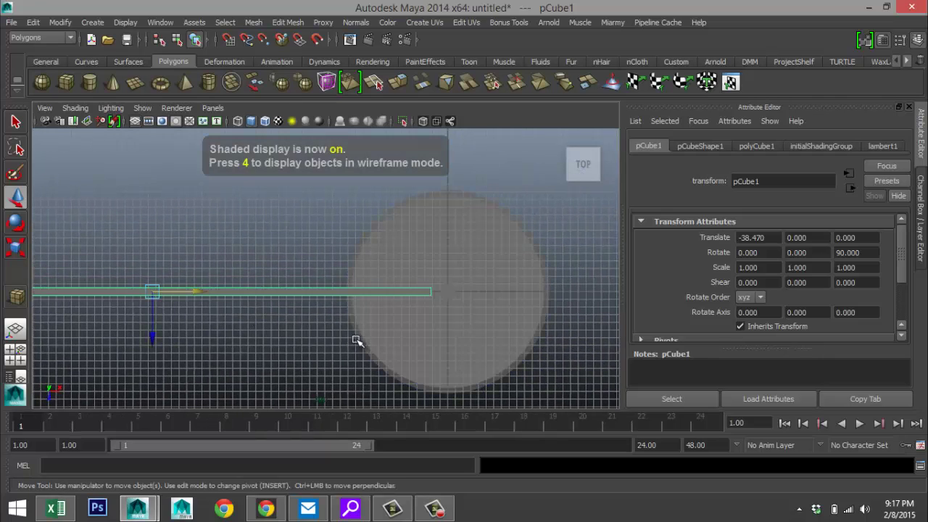
pyautogui.scroll(2, 356, 340)
pyautogui.press('4')
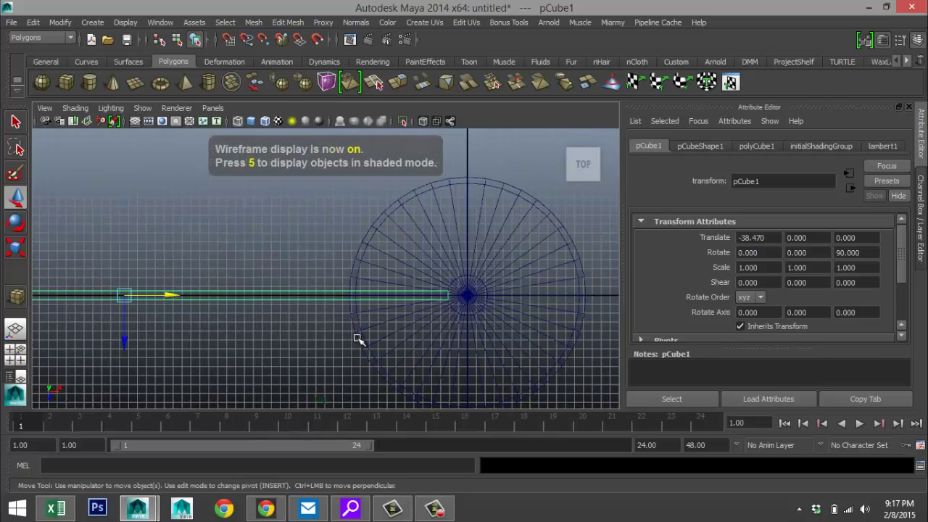
pyautogui.keyDown('alt'); pyautogui.moveTo(357, 337); pyautogui.dragTo(338, 305, button='middle'); pyautogui.keyUp('alt')
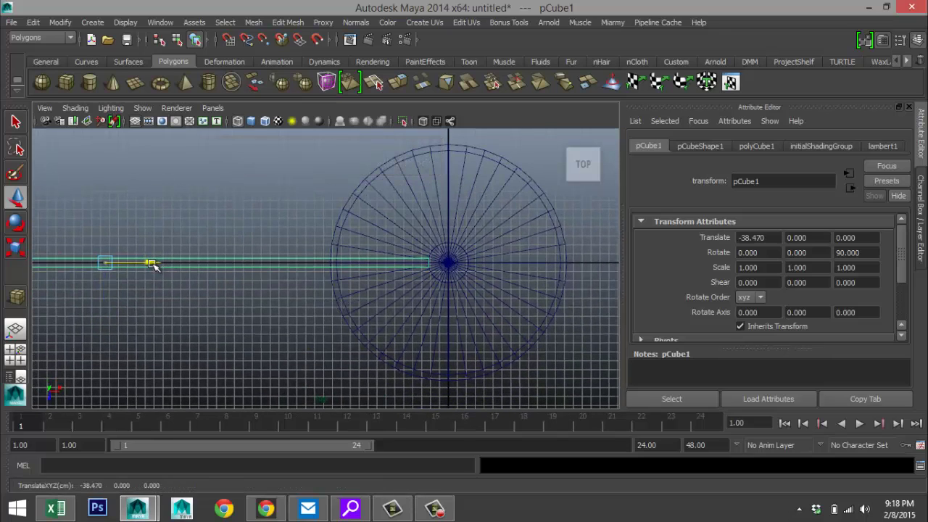
pyautogui.click(160, 267)
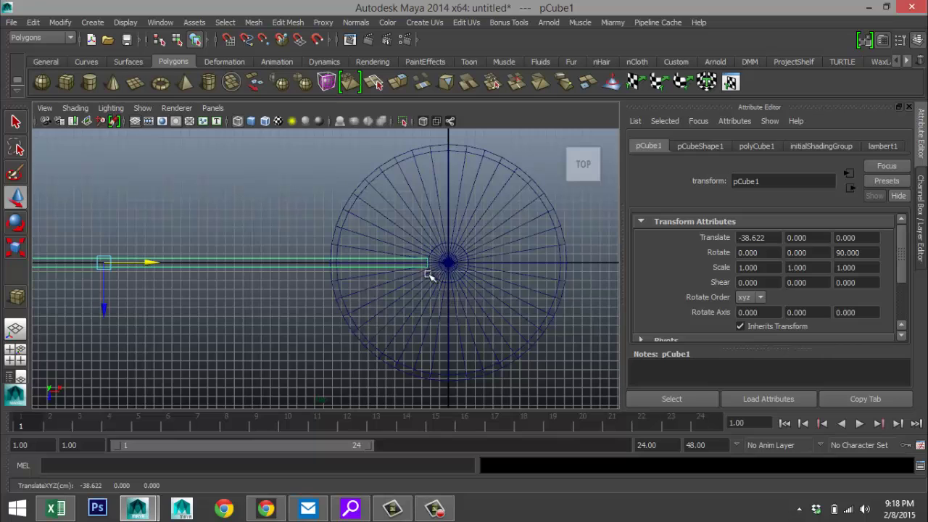
# Step: In the front view, select the bar and raise it to about 61 in Y, near the pole's top
pyautogui.keyDown('alt'); pyautogui.moveTo(411, 287); pyautogui.dragTo(223, 343, button='right'); pyautogui.keyUp('alt')
pyautogui.click(21, 360)
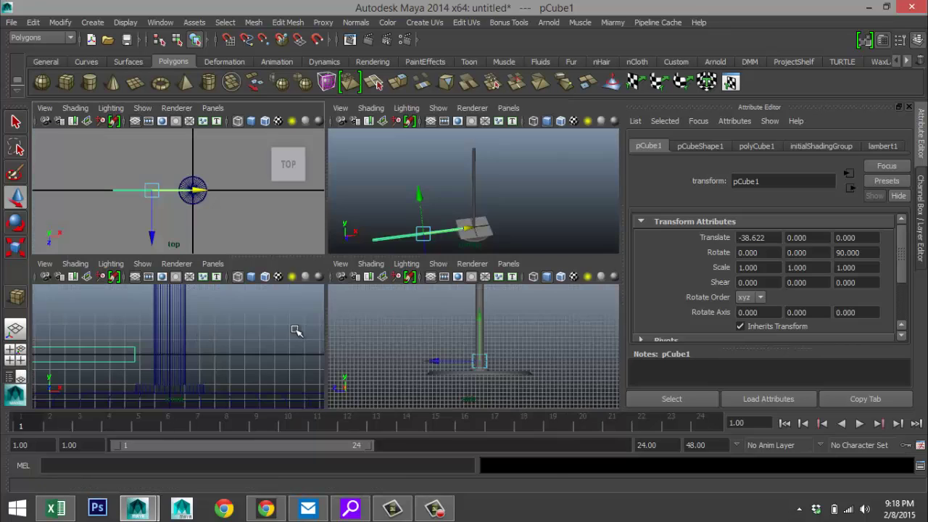
pyautogui.press('space')
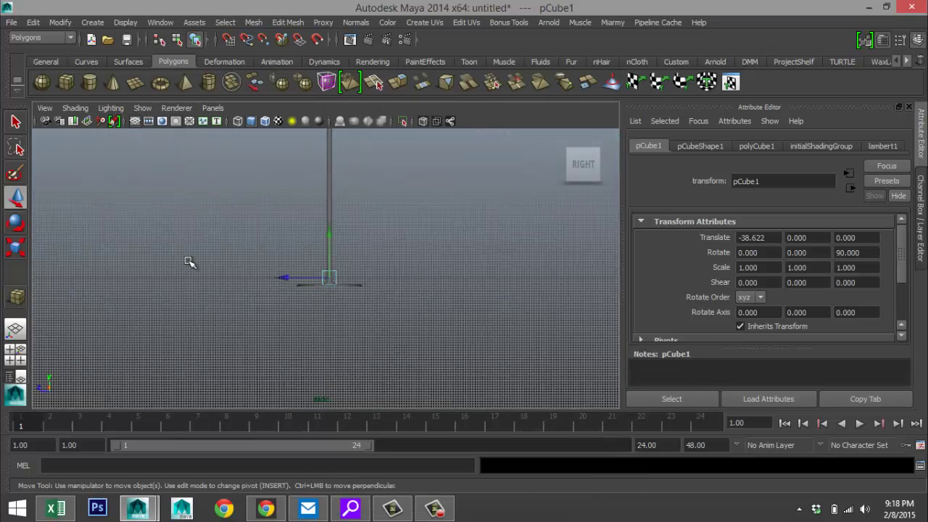
pyautogui.click(259, 317)
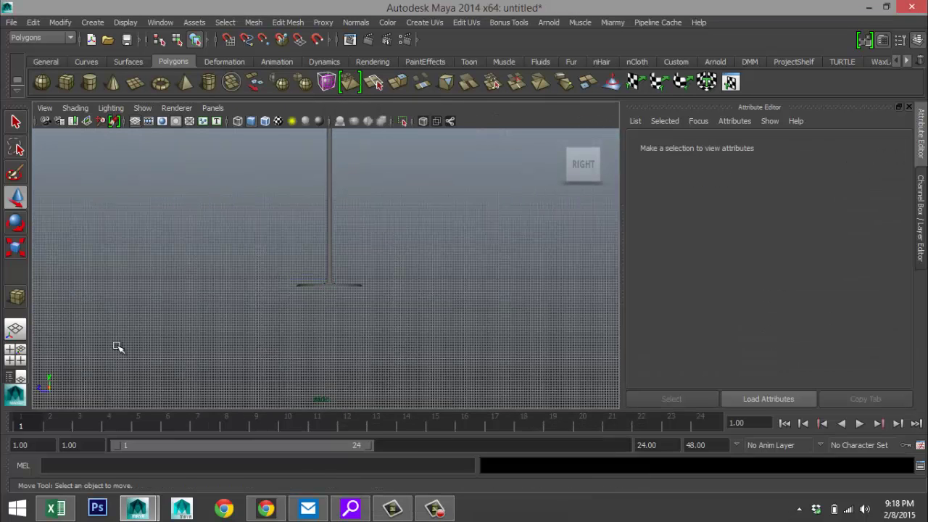
pyautogui.click(17, 356)
pyautogui.press('space')
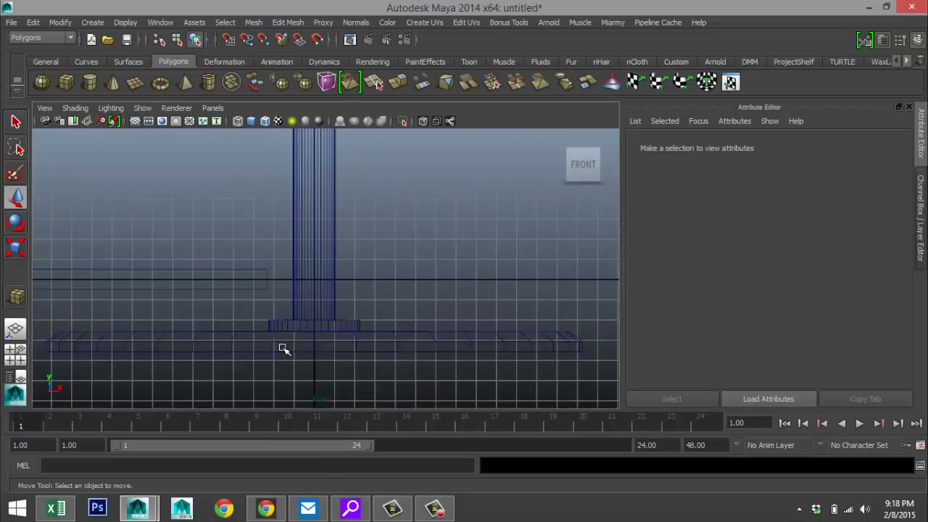
pyautogui.moveTo(101, 258); pyautogui.dragTo(162, 331)
pyautogui.scroll(-6, 163, 332)
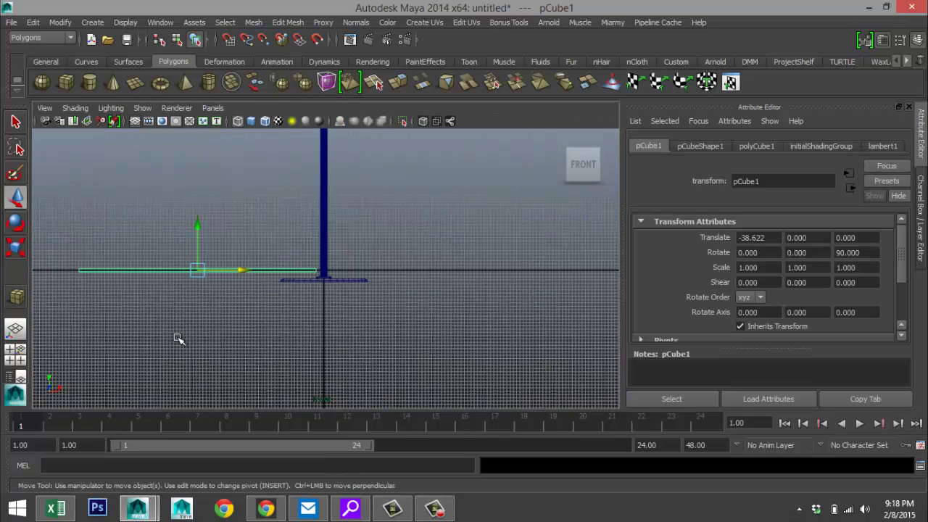
pyautogui.press('5')
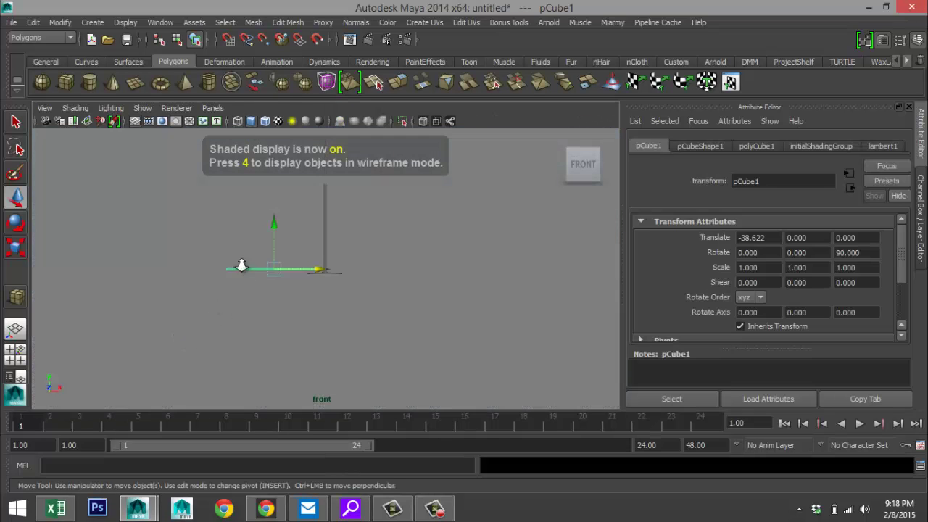
pyautogui.moveTo(247, 266); pyautogui.dragTo(257, 120)
# Step: Hide the grid and lower the bar slightly to about 59.8 in Y
pyautogui.click(125, 22)
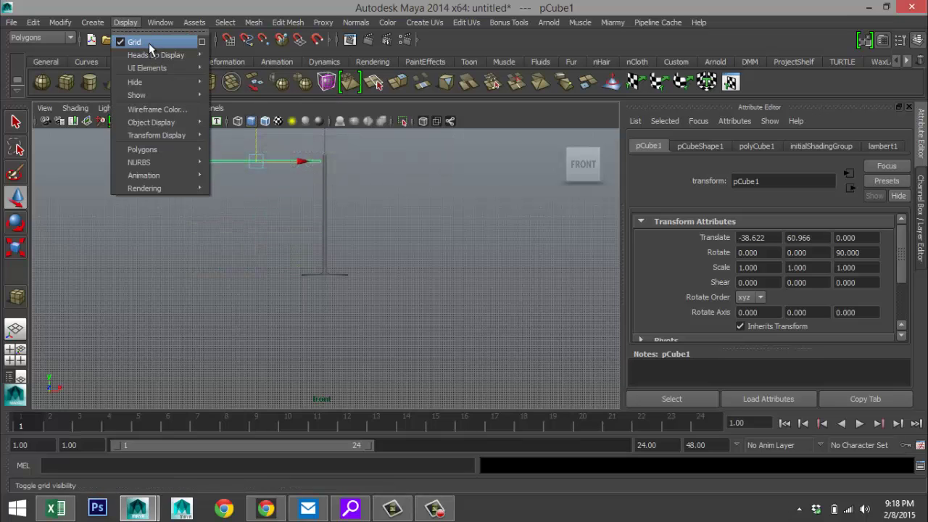
pyautogui.click(149, 43)
pyautogui.keyDown('alt'); pyautogui.moveTo(338, 238); pyautogui.dragTo(384, 307, button='middle'); pyautogui.keyUp('alt')
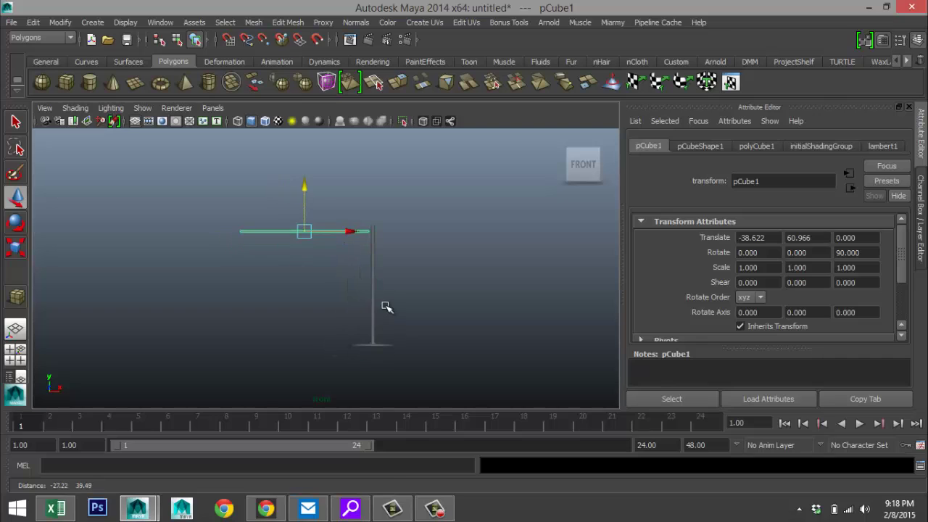
pyautogui.moveTo(301, 188); pyautogui.dragTo(304, 191)
# Step: Shorten the bar by moving its outer end vertices toward the pole to about -50 in X
pyautogui.moveTo(262, 235); pyautogui.dragTo(203, 213, button='right')
pyautogui.moveTo(235, 226); pyautogui.dragTo(286, 289)
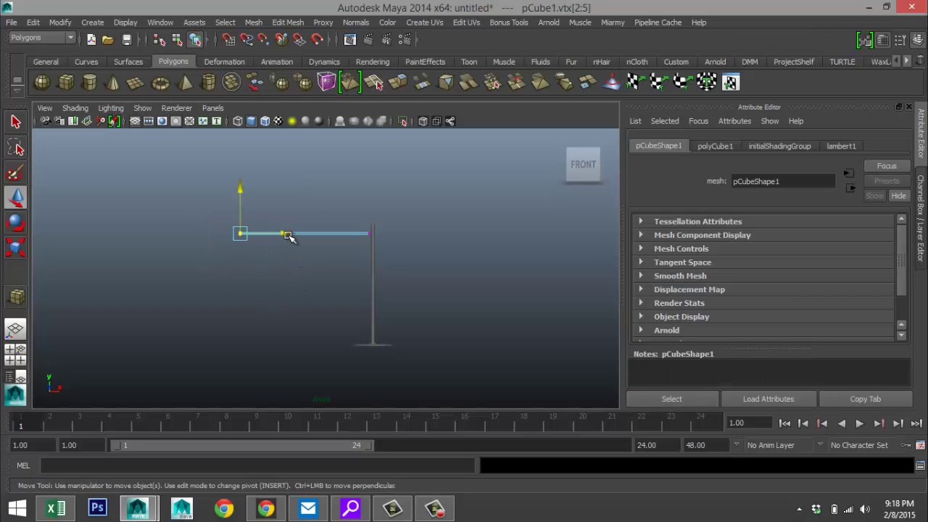
pyautogui.moveTo(288, 234); pyautogui.dragTo(331, 233)
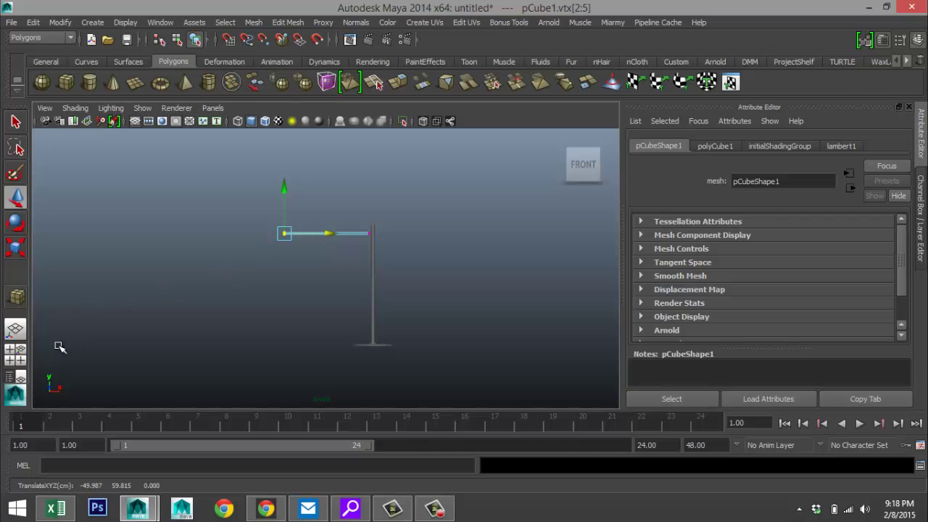
# Step: In the top view, return the bar to object mode and move its pivot along X to the pole's centre
pyautogui.click(16, 354)
pyautogui.press('space')
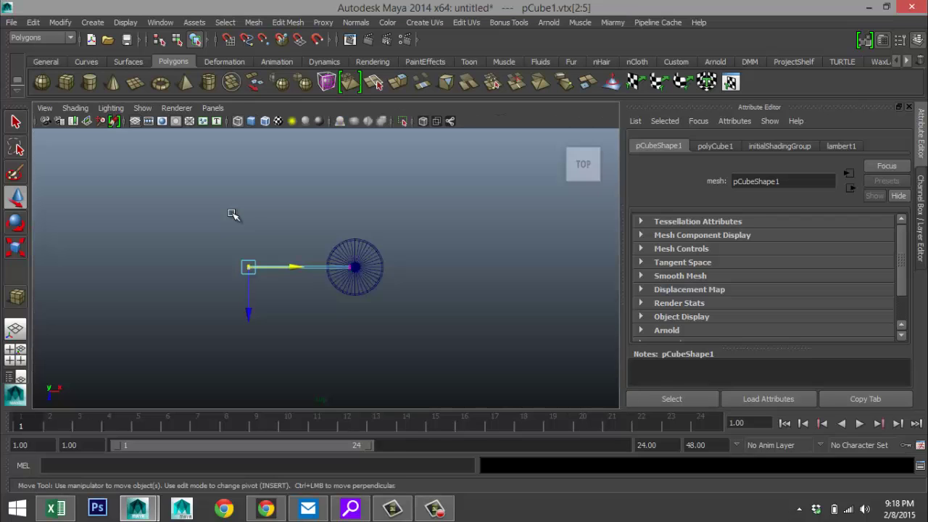
pyautogui.press('f')
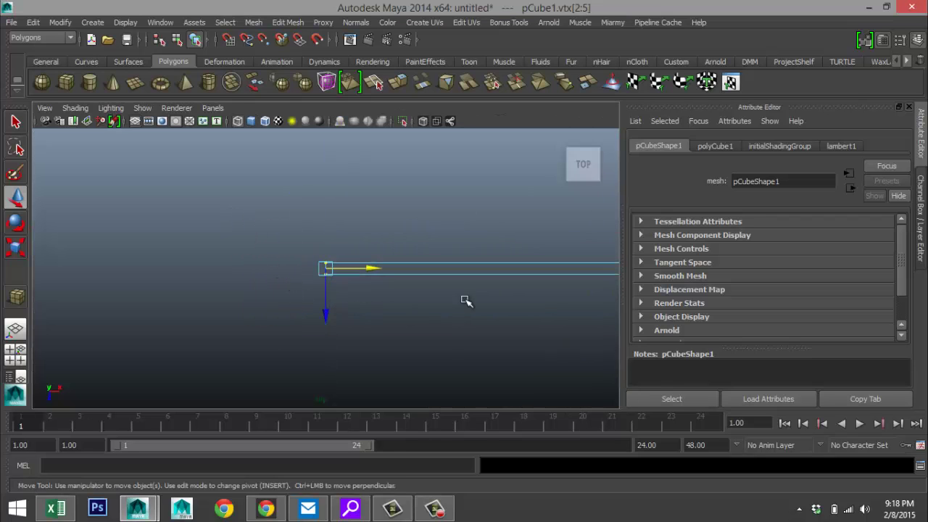
pyautogui.click(428, 309)
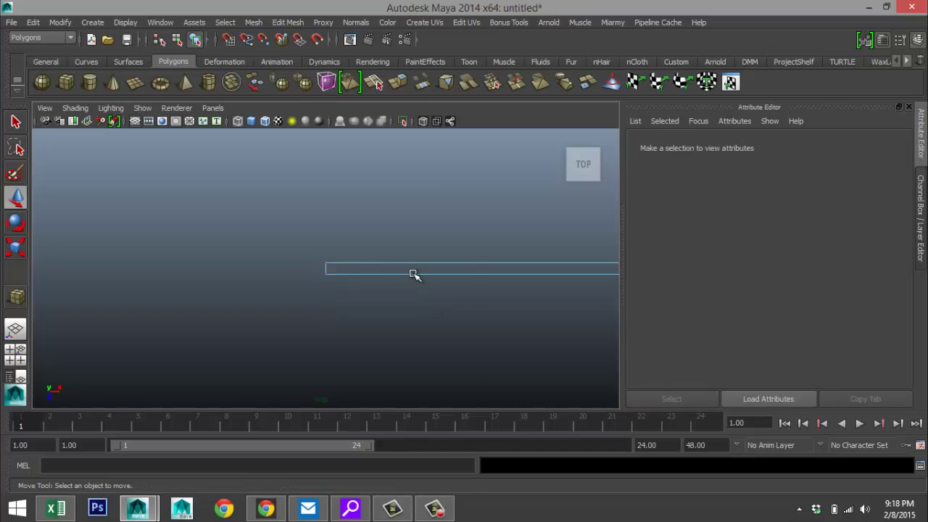
pyautogui.moveTo(414, 274); pyautogui.dragTo(462, 198, button='right')
pyautogui.click(461, 280)
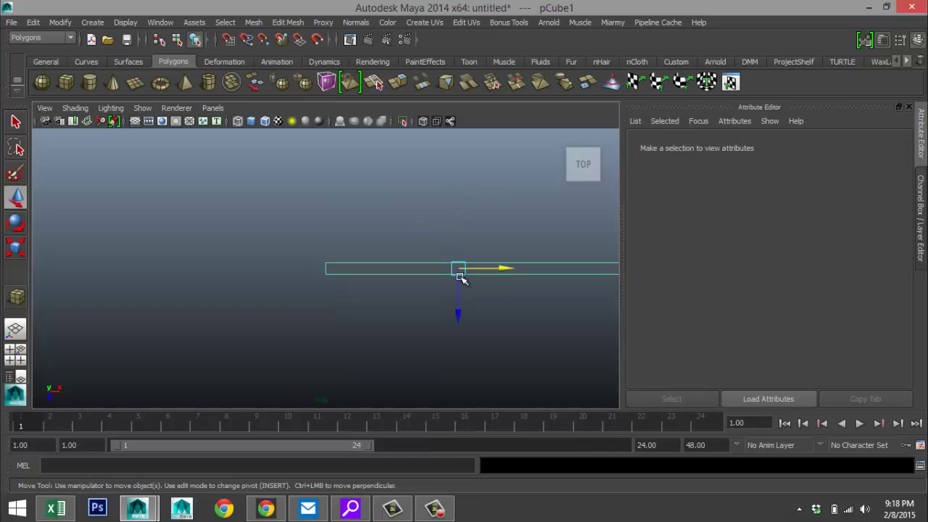
pyautogui.keyDown('alt'); pyautogui.moveTo(486, 331); pyautogui.dragTo(208, 313, button='middle'); pyautogui.keyUp('alt')
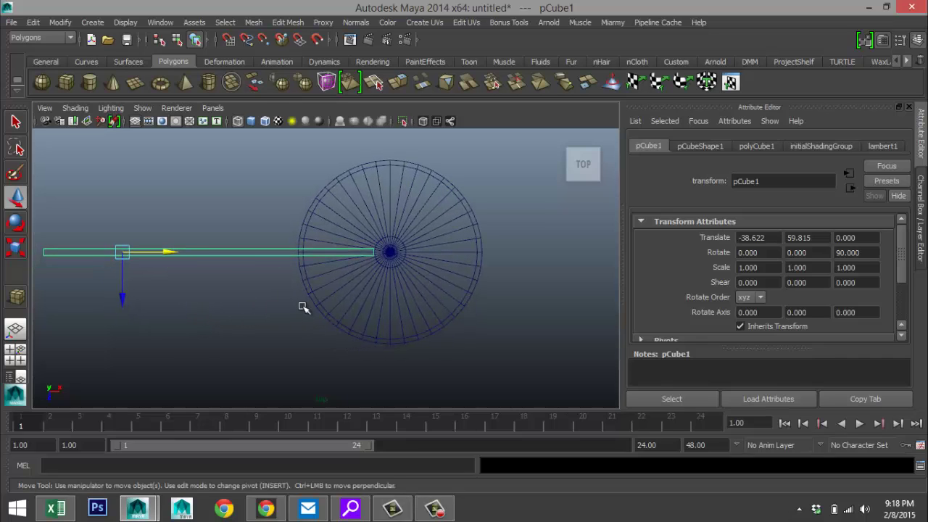
pyautogui.press('Insert')
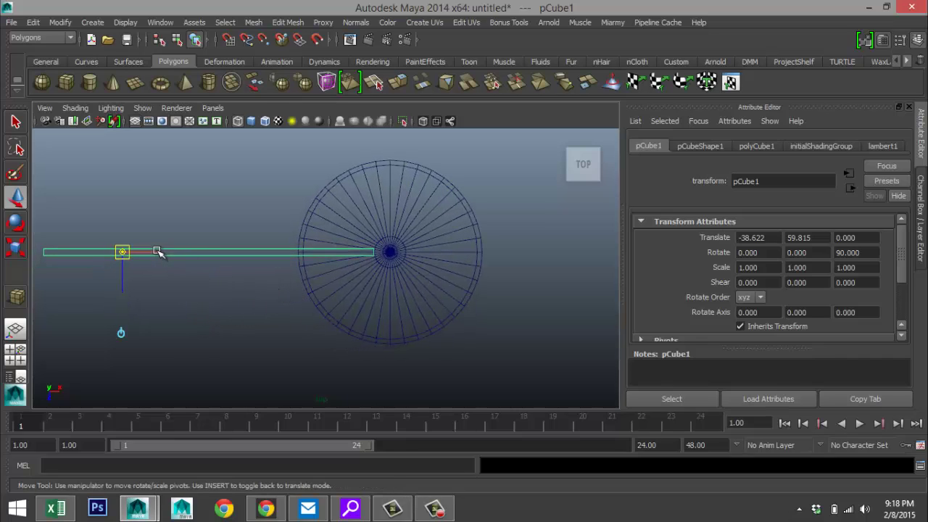
pyautogui.moveTo(158, 251); pyautogui.dragTo(425, 276)
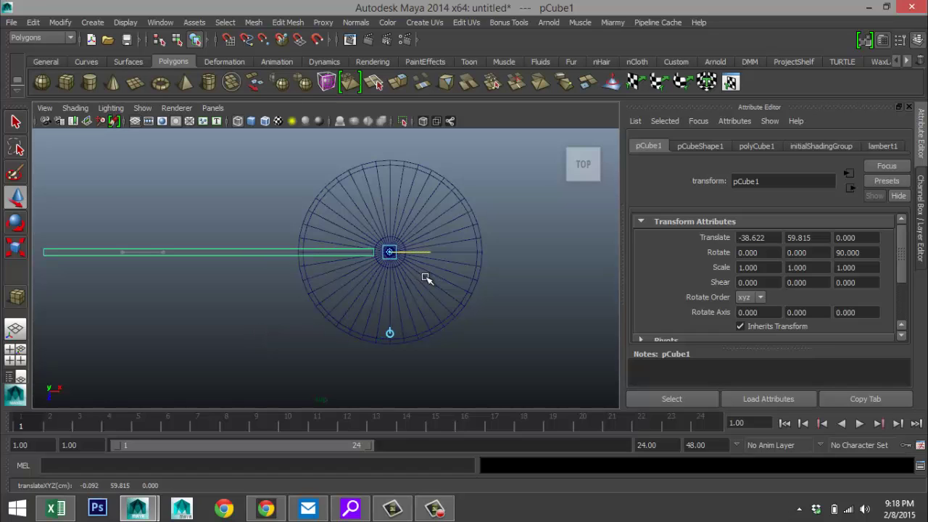
pyautogui.press('Insert')
# Step: Fine-tune the bar's pivot along X so it sits exactly on the pole's centre point
pyautogui.scroll(5, 470, 303)
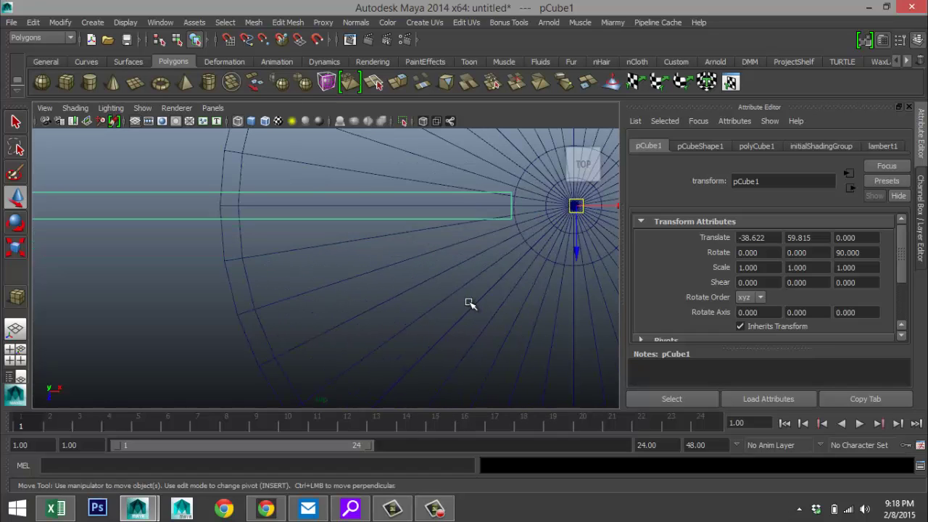
pyautogui.keyDown('alt'); pyautogui.moveTo(457, 309); pyautogui.dragTo(242, 335, button='middle'); pyautogui.keyUp('alt')
pyautogui.scroll(5, 243, 336)
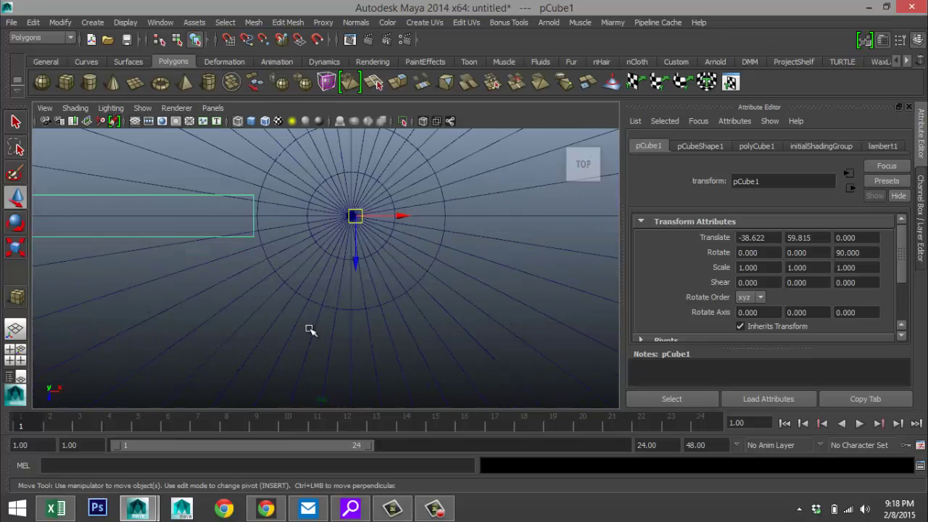
pyautogui.keyDown('alt'); pyautogui.moveTo(431, 267); pyautogui.dragTo(403, 377, button='middle'); pyautogui.keyUp('alt')
pyautogui.scroll(4, 409, 321)
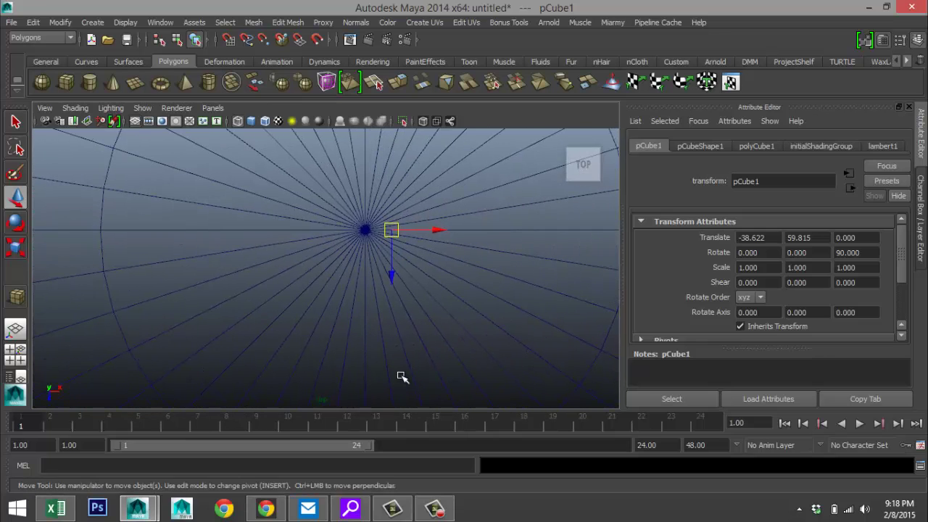
pyautogui.press('Insert')
pyautogui.moveTo(431, 233); pyautogui.dragTo(406, 235)
pyautogui.press('Insert')
pyautogui.scroll(-5, 407, 253)
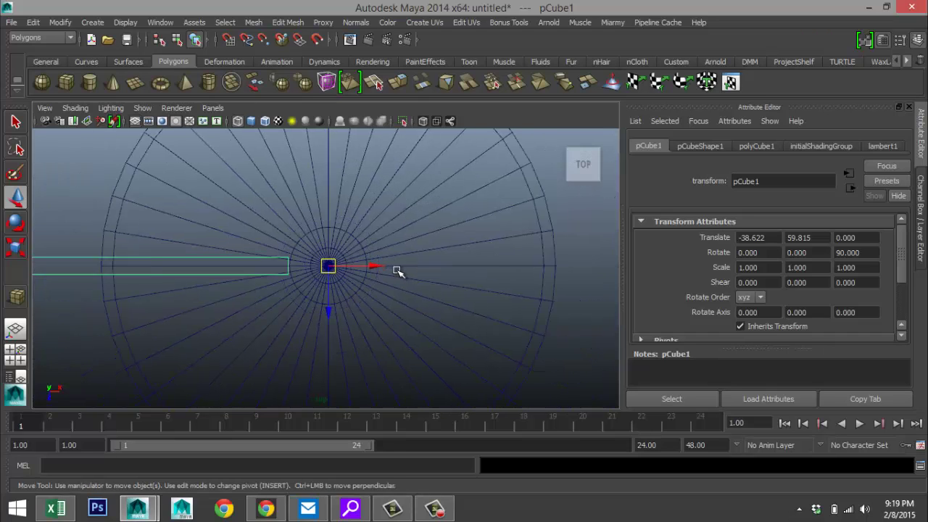
# Step: Duplicate the bar and rotate the copy to -180 degrees in X, so it extends from the opposite side of the pole
pyautogui.scroll(-5, 399, 283)
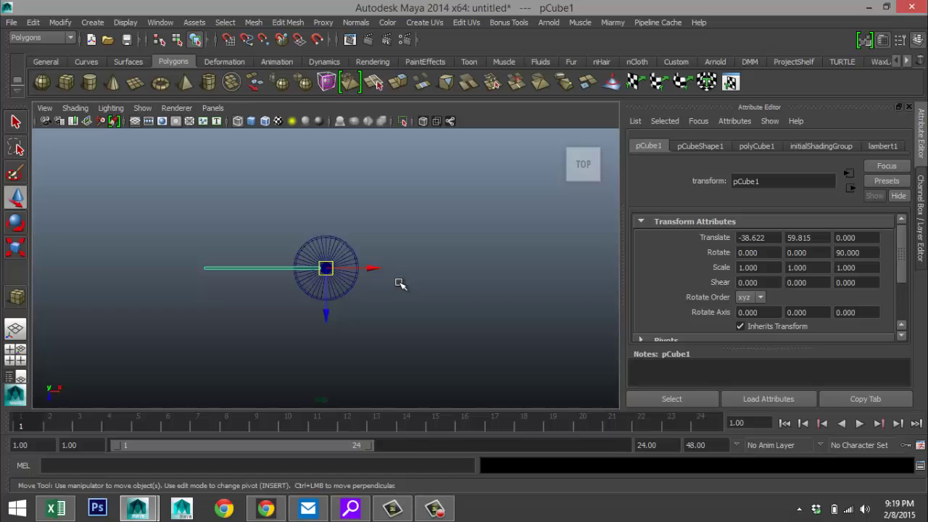
pyautogui.hotkey('ctrl', 'd')
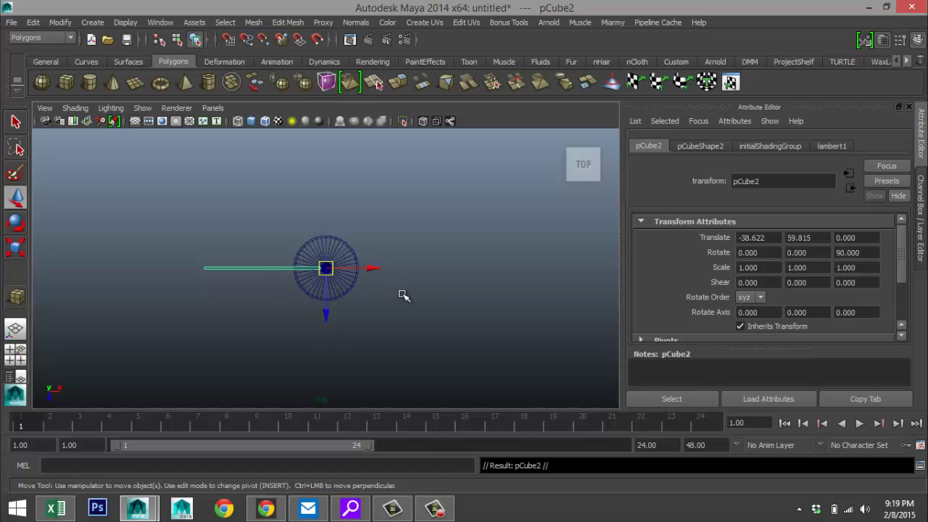
pyautogui.press('e')
pyautogui.moveTo(265, 249); pyautogui.dragTo(395, 291)
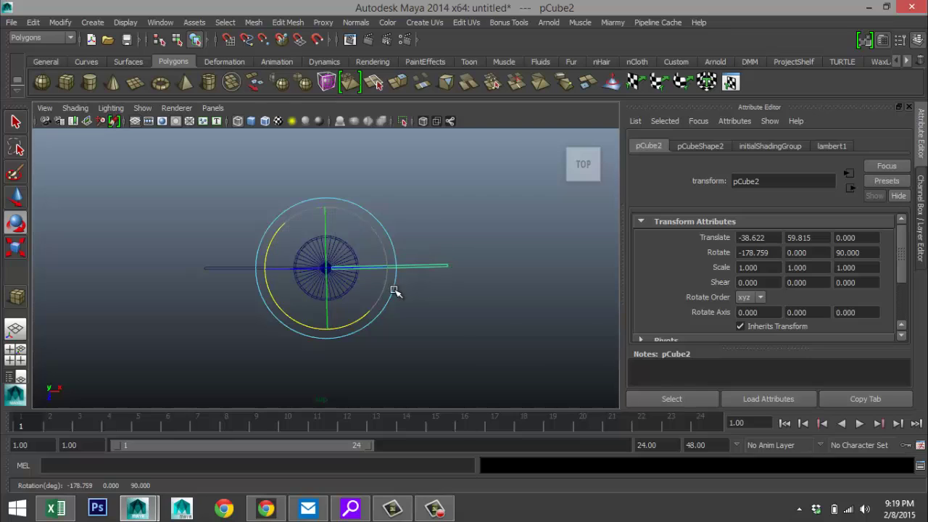
pyautogui.click(776, 253)
pyautogui.write('-18')
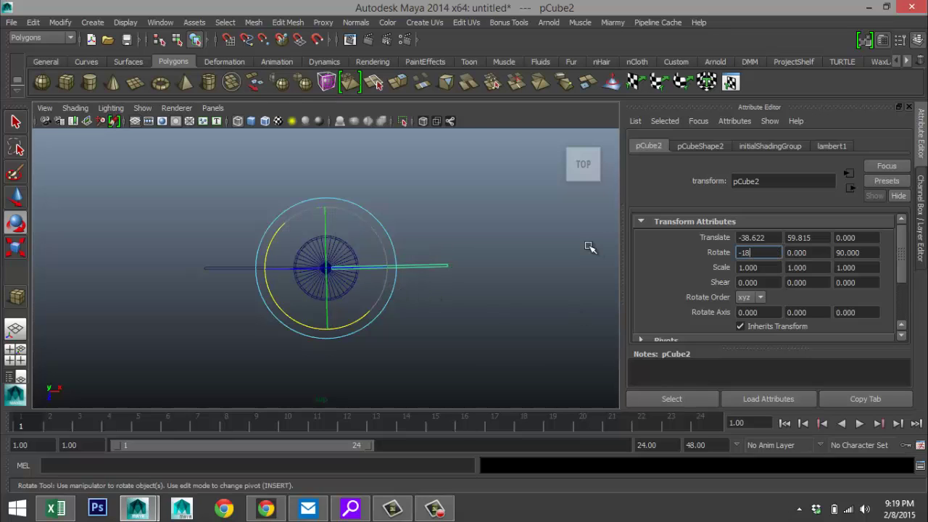
pyautogui.write('0')
pyautogui.press('Return')
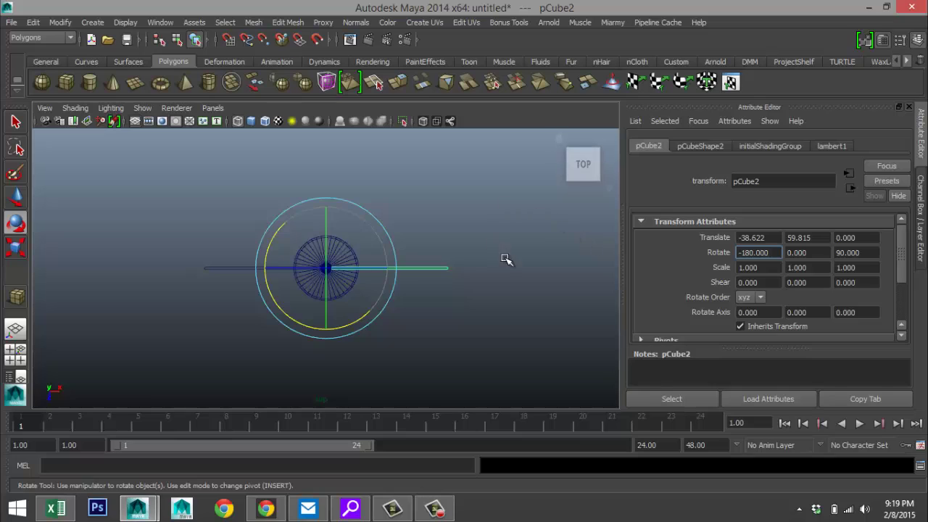
# Step: Select both opposite bars and combine them into a single mesh
pyautogui.click(290, 395)
pyautogui.click(251, 268)
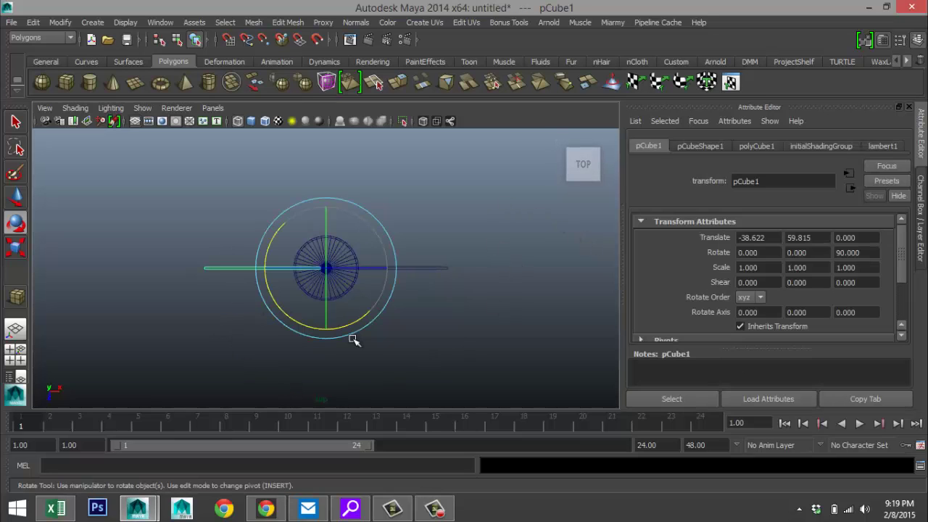
pyautogui.press('Right')
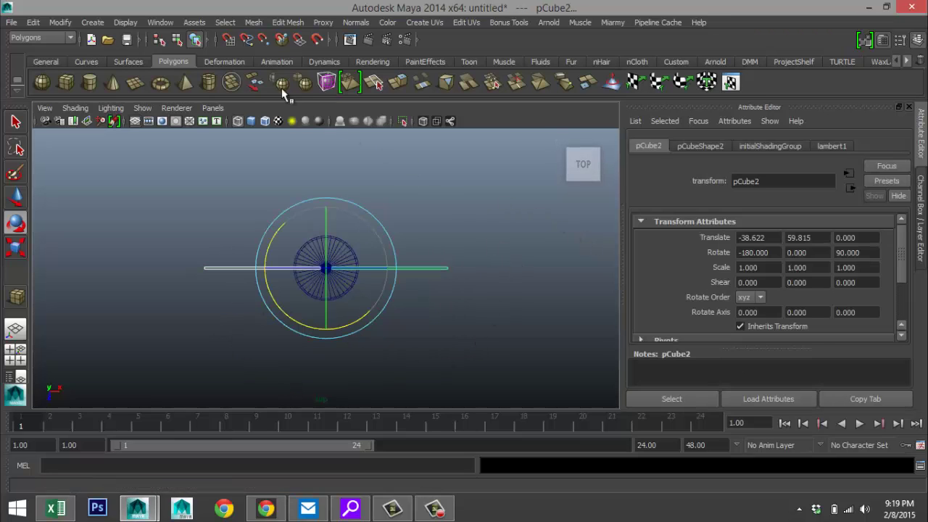
pyautogui.click(257, 23)
pyautogui.click(284, 44)
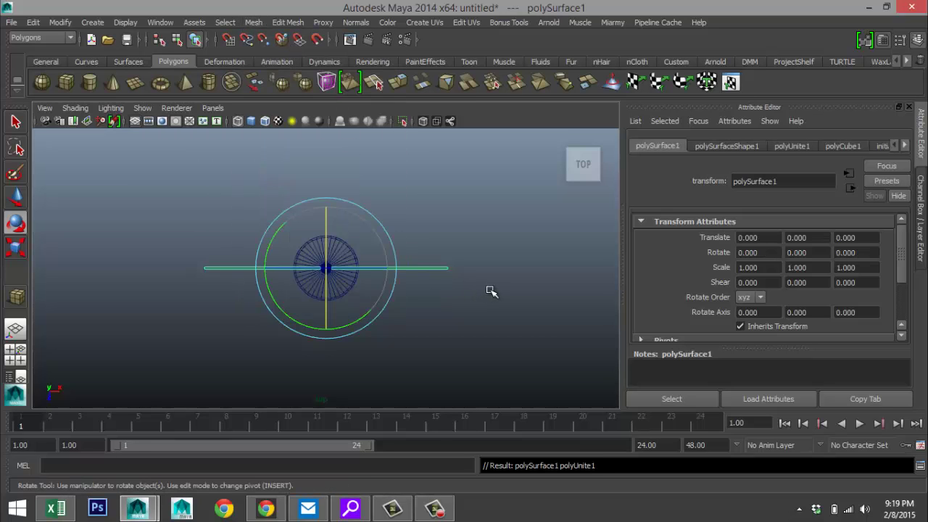
# Step: Duplicate the combined bar pair and set the copy's Y rotation to -90 degrees
pyautogui.hotkey('ctrl', 'd')
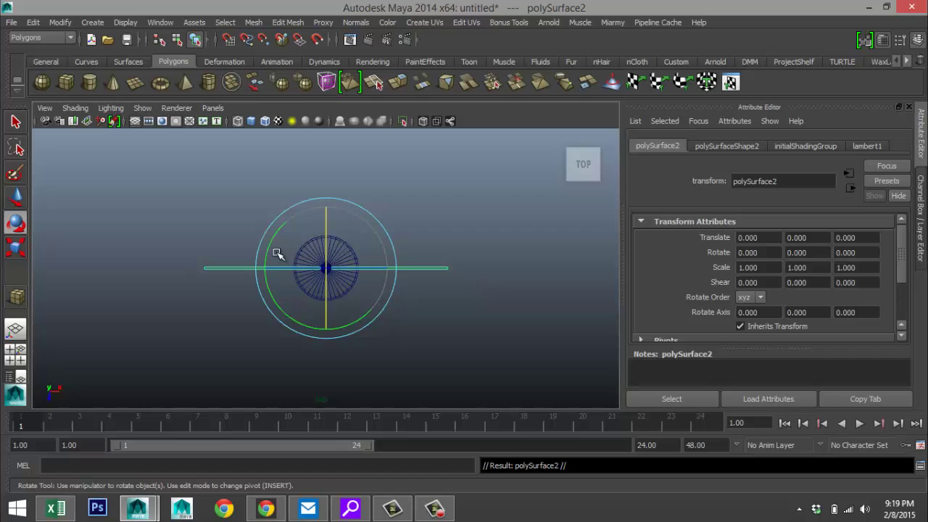
pyautogui.moveTo(269, 248); pyautogui.dragTo(343, 221)
pyautogui.doubleClick(821, 256)
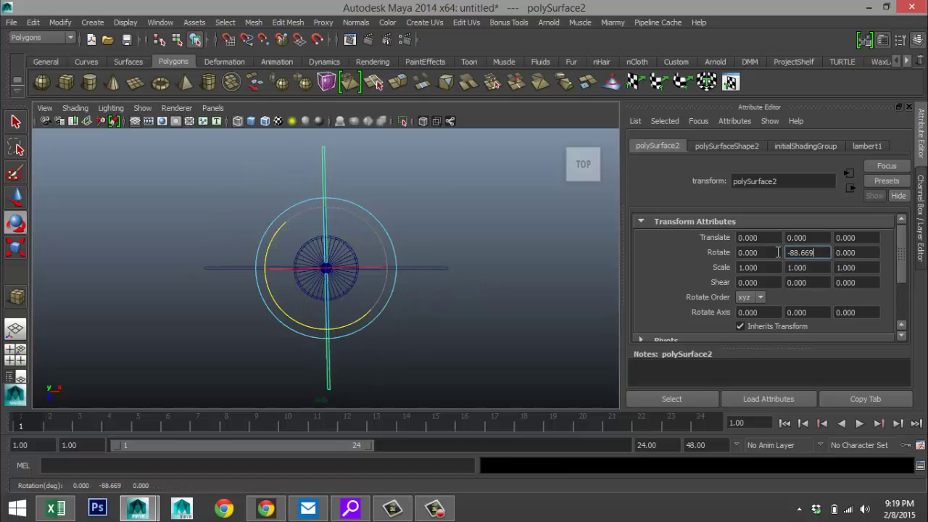
pyautogui.write('-90')
pyautogui.press('Return')
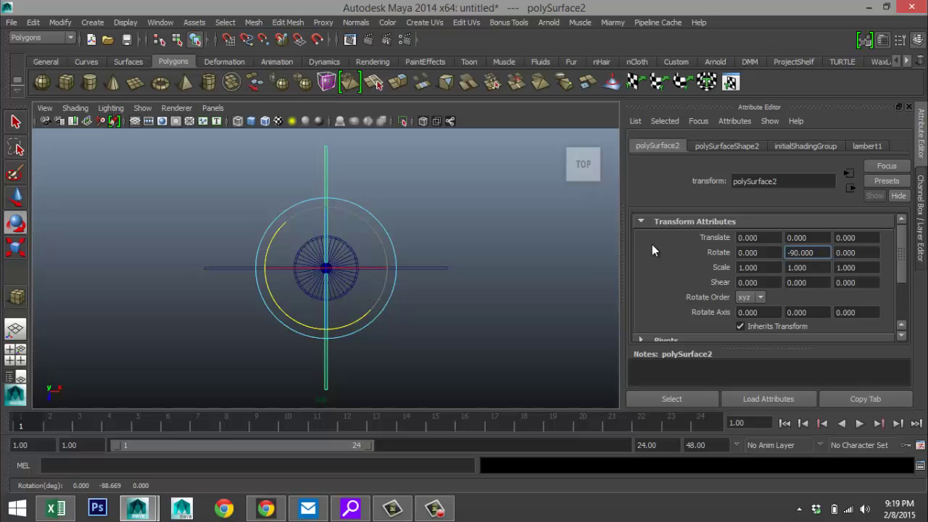
# Step: Duplicate the perpendicular bar pair and set the new copy's Y rotation to -135 degrees
pyautogui.hotkey('ctrl', 'd')
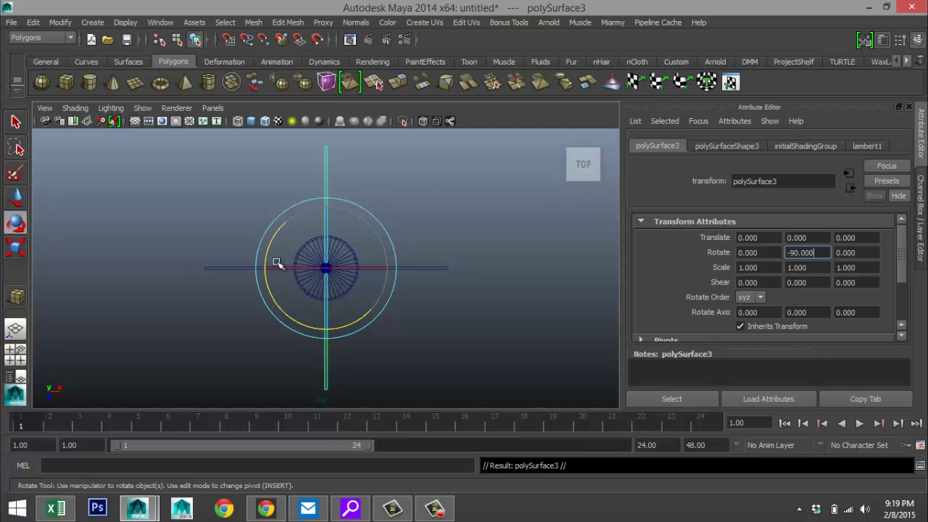
pyautogui.moveTo(273, 249); pyautogui.dragTo(306, 226)
pyautogui.click(817, 254)
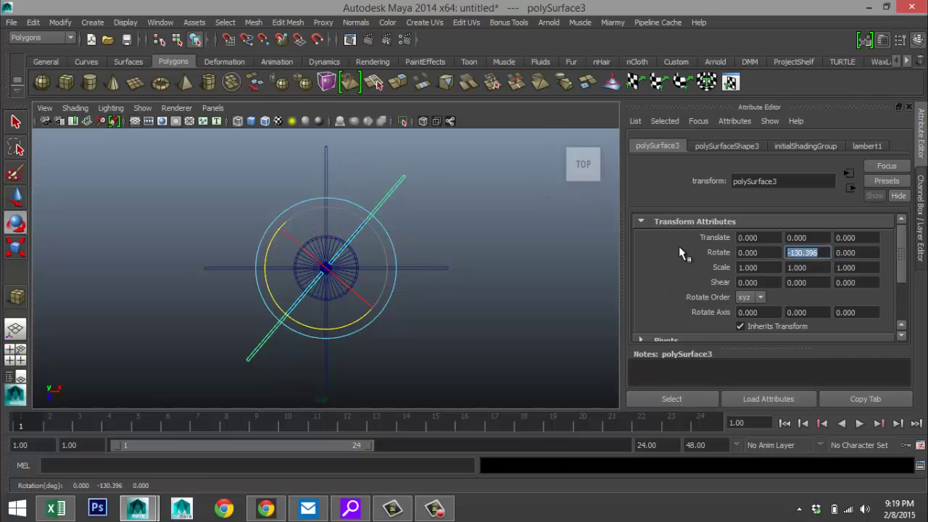
pyautogui.write('-135')
pyautogui.press('Return')
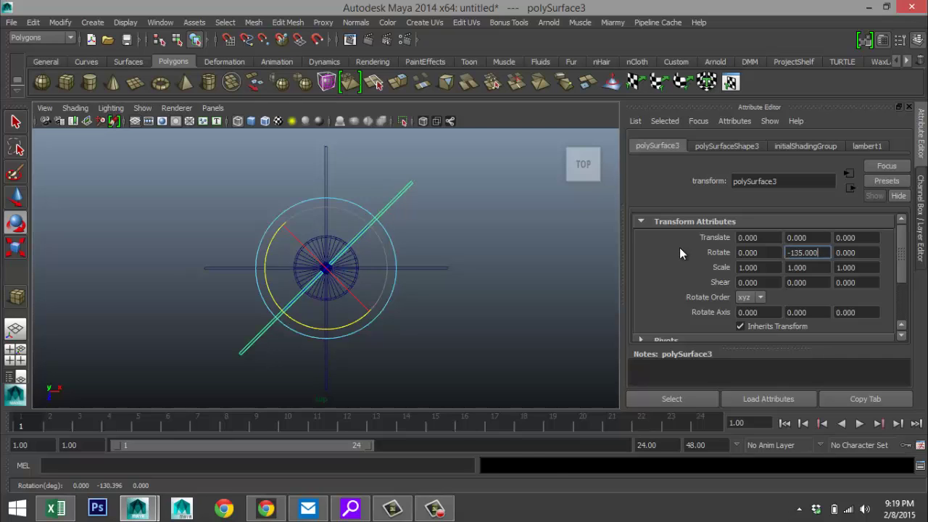
# Step: Duplicate the diagonal bar pair and set the new copy's Y rotation to -225 degrees
pyautogui.hotkey('ctrl', 'd')
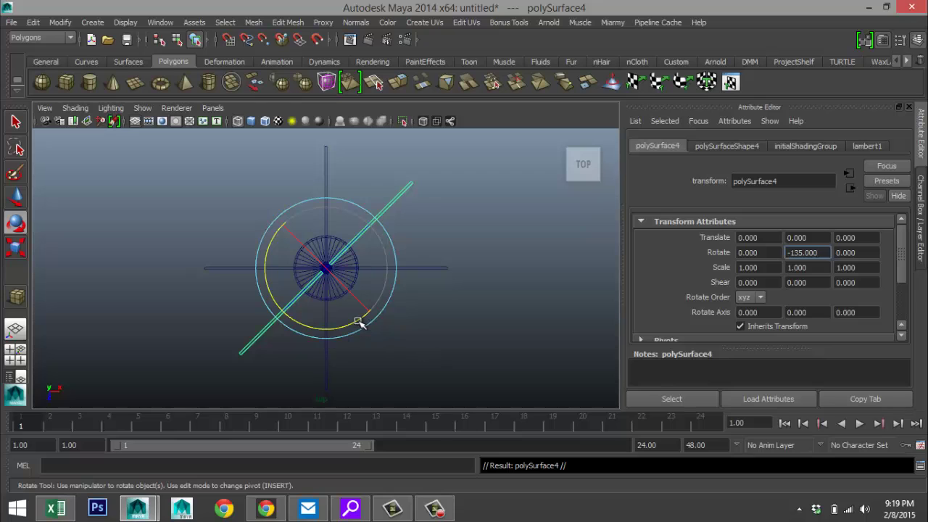
pyautogui.moveTo(356, 322); pyautogui.dragTo(235, 324)
pyautogui.moveTo(829, 249); pyautogui.dragTo(702, 252)
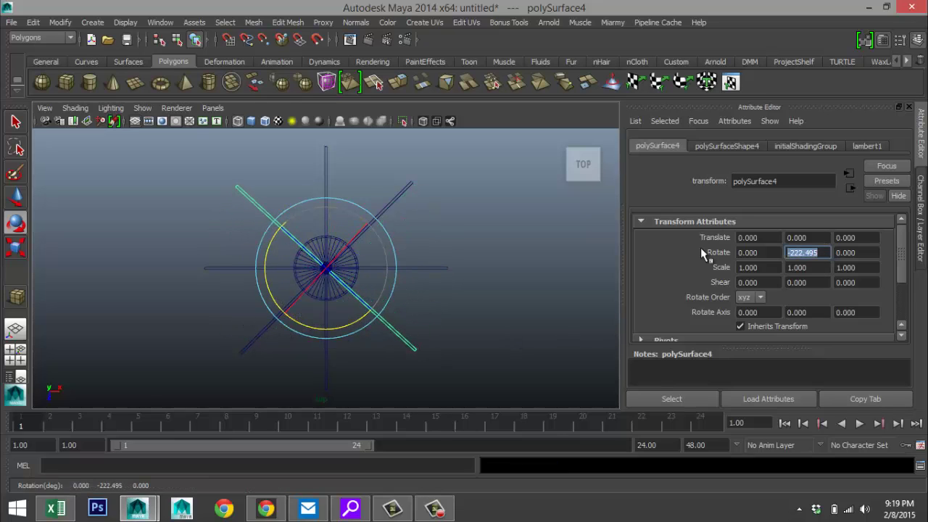
pyautogui.write('-225')
pyautogui.press('Return')
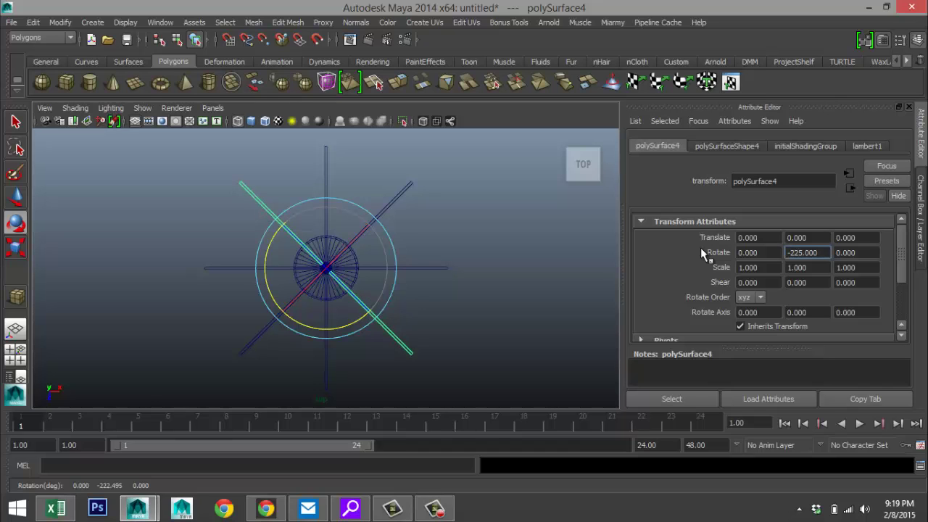
# Step: In the perspective view, select all four bar pairs around the pole and combine them into one mesh
pyautogui.click(15, 353)
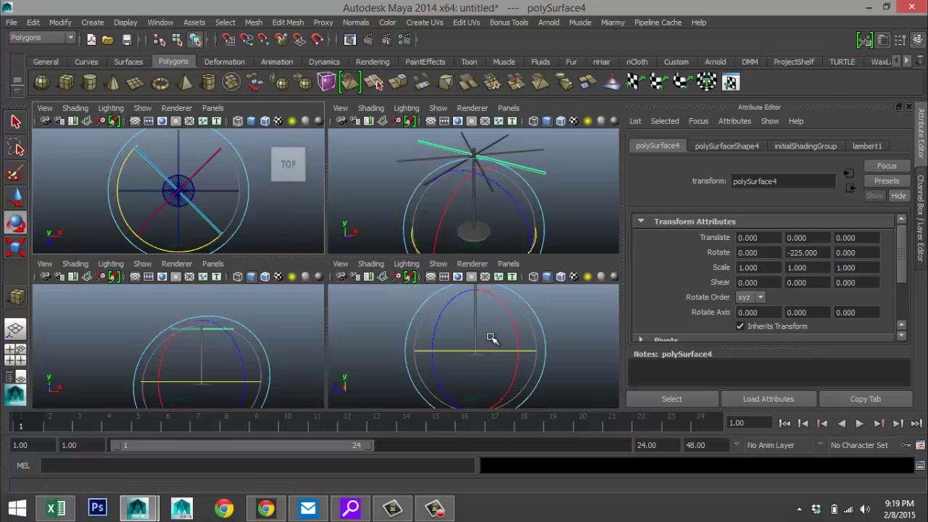
pyautogui.press('space')
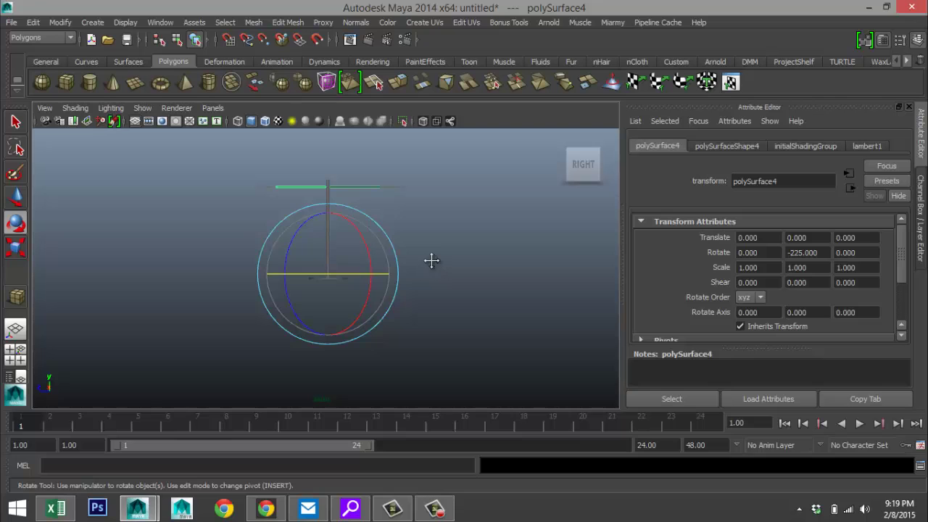
pyautogui.keyDown('alt'); pyautogui.moveTo(431, 260); pyautogui.dragTo(425, 331, button='middle'); pyautogui.keyUp('alt')
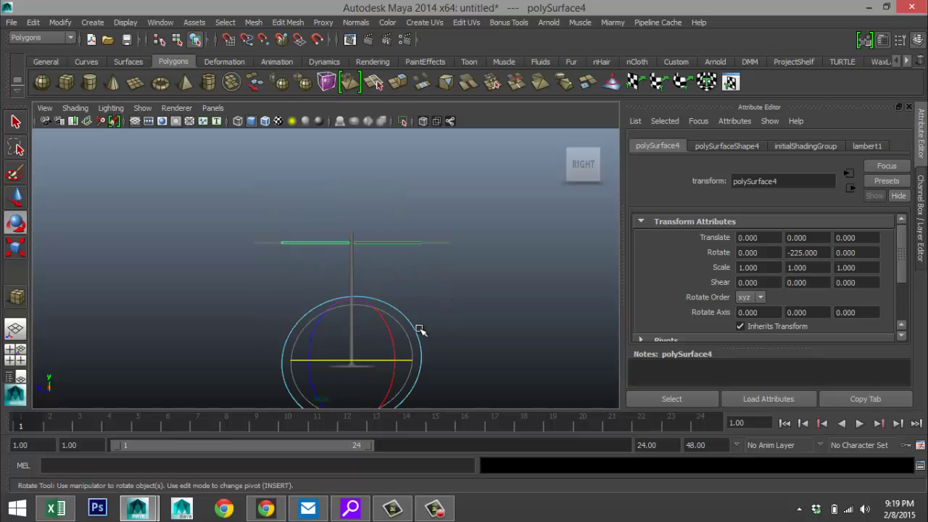
pyautogui.click(15, 353)
pyautogui.press('space')
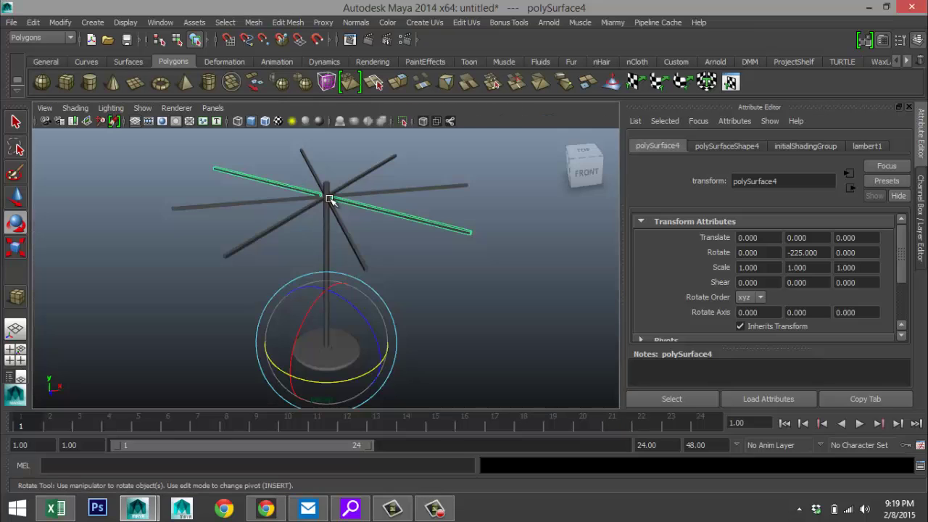
pyautogui.keyDown('alt'); pyautogui.moveTo(320, 220); pyautogui.dragTo(345, 280); pyautogui.keyUp('alt')
pyautogui.moveTo(287, 204); pyautogui.dragTo(449, 261)
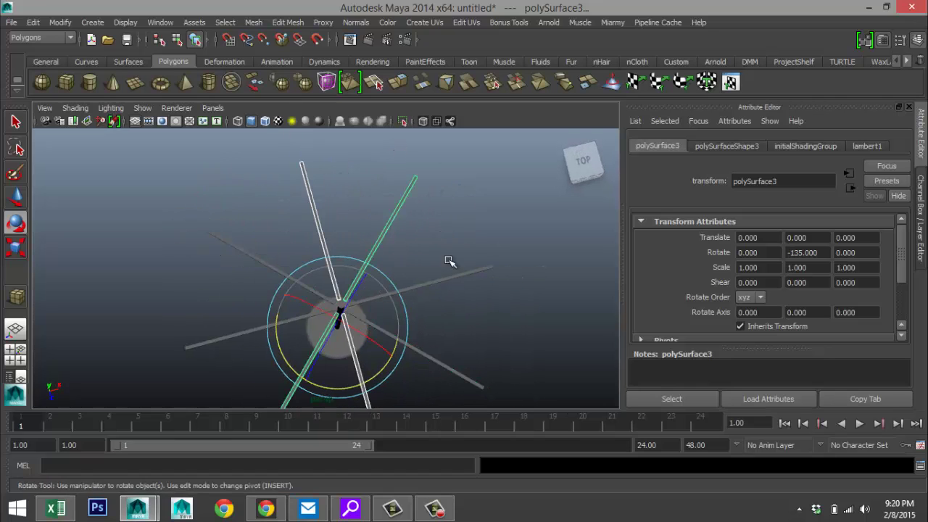
pyautogui.click(417, 287)
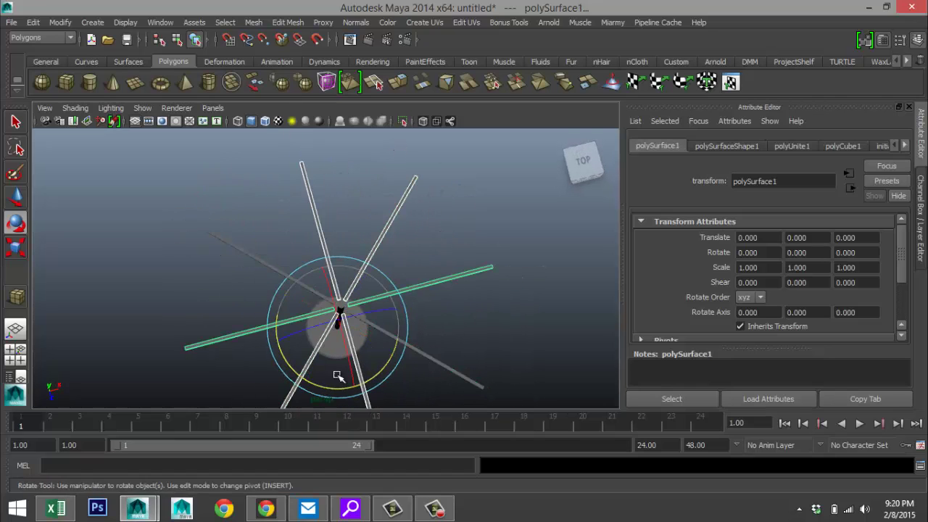
pyautogui.click(212, 244)
pyautogui.scroll(-3, 362, 334)
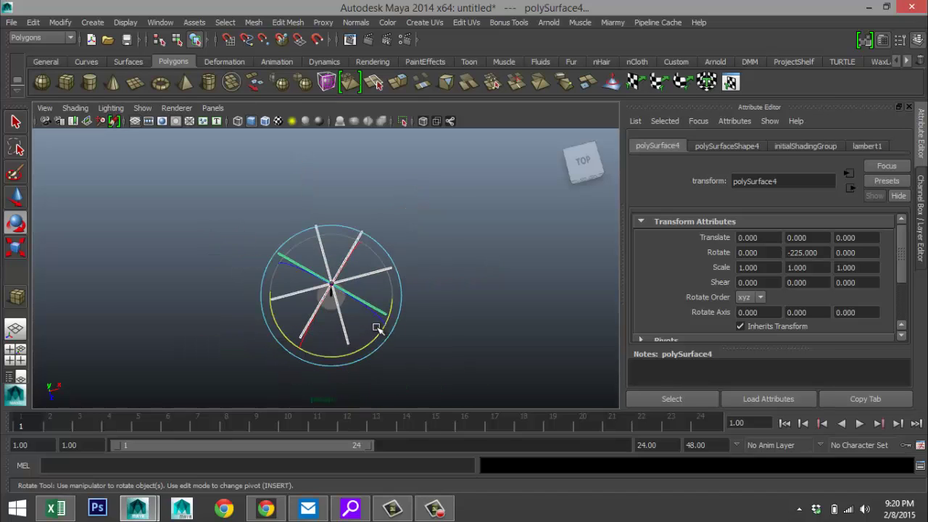
pyautogui.click(254, 22)
pyautogui.click(277, 45)
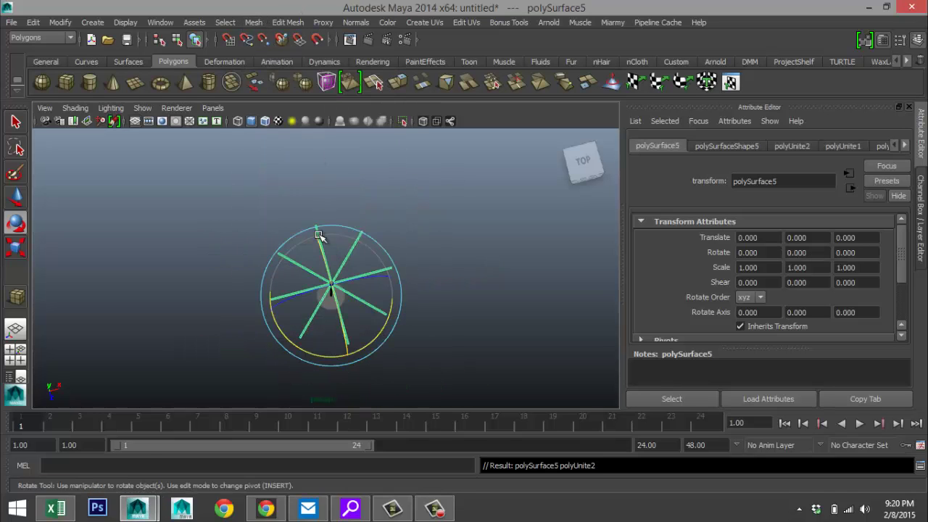
# Step: Switch the combined bars to vertex mode and select the vertices at the outer ends of the arms, undoing any accidental rotation
pyautogui.moveTo(319, 236); pyautogui.dragTo(262, 211, button='right')
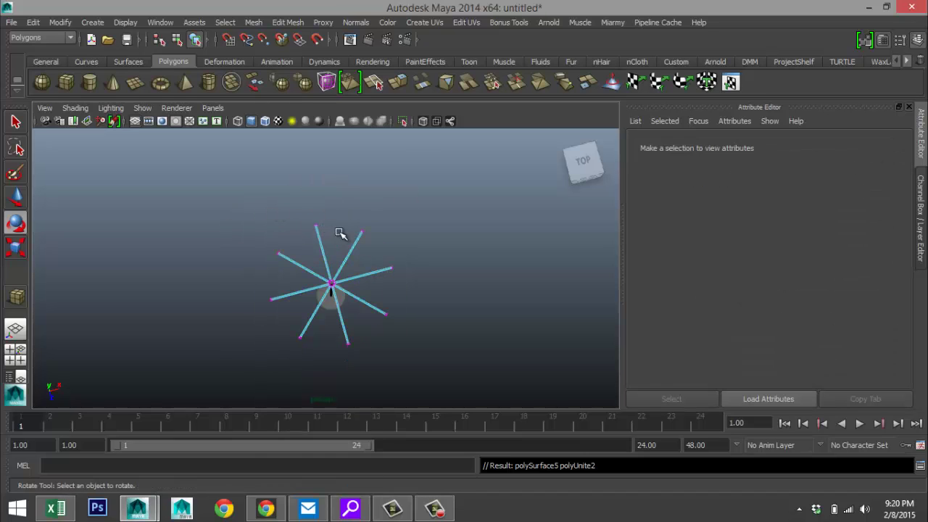
pyautogui.moveTo(294, 210); pyautogui.dragTo(398, 246)
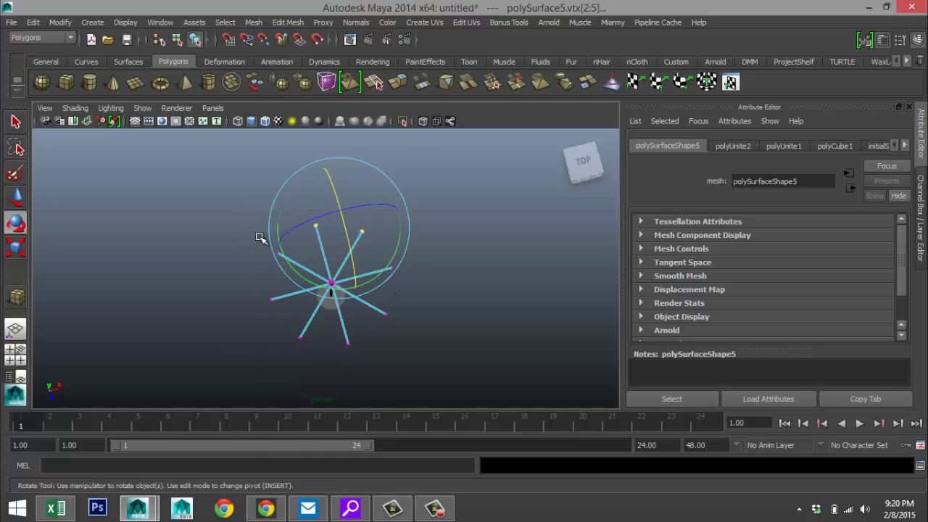
pyautogui.keyDown('shift'); pyautogui.click(279, 255); pyautogui.keyUp('shift')
pyautogui.moveTo(251, 286)
pyautogui.keyDown('shift'); pyautogui.mouseDown()
pyautogui.moveTo(306, 364)
pyautogui.moveTo(379, 375)
pyautogui.mouseUp(); pyautogui.keyUp('shift')
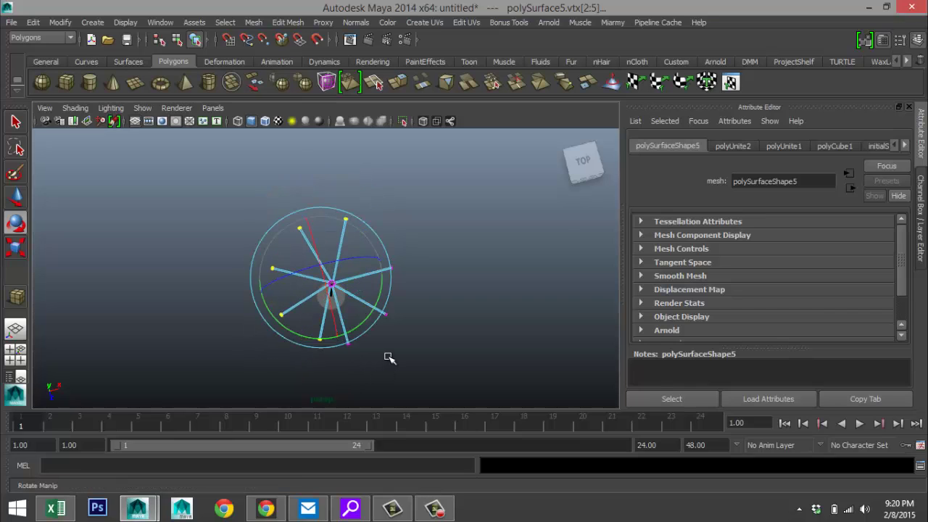
pyautogui.hotkey('ctrl', 'z')
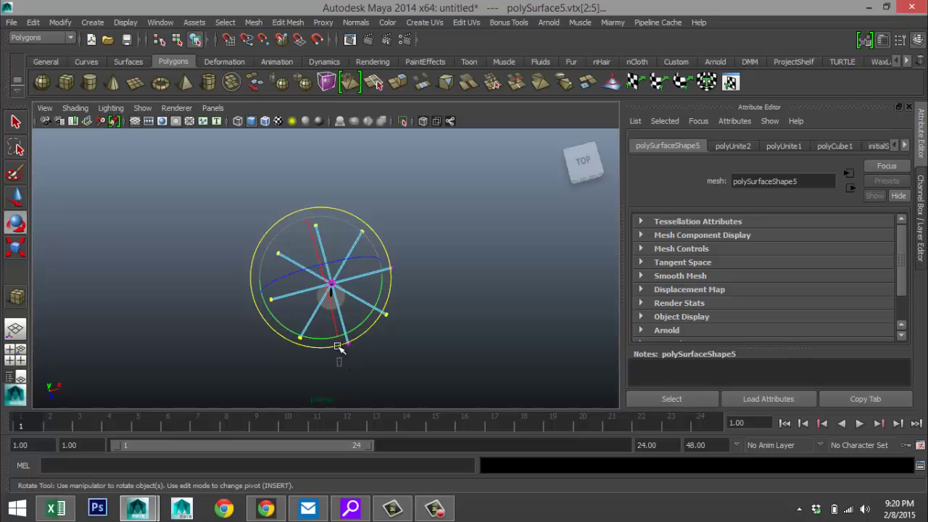
pyautogui.moveTo(341, 349); pyautogui.dragTo(409, 366)
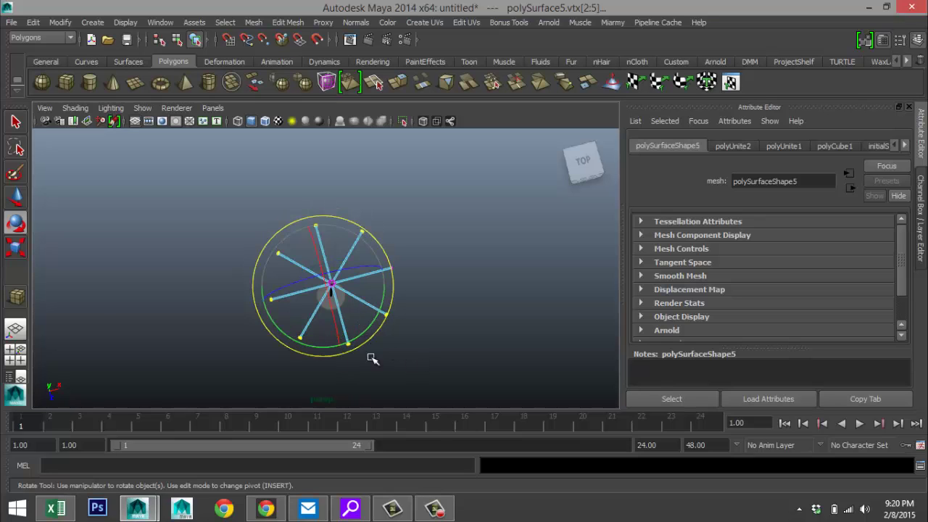
# Step: In the right view, move the selected outer vertices down to about 50.8 in Y so the arms slope away from the pole
pyautogui.click(16, 354)
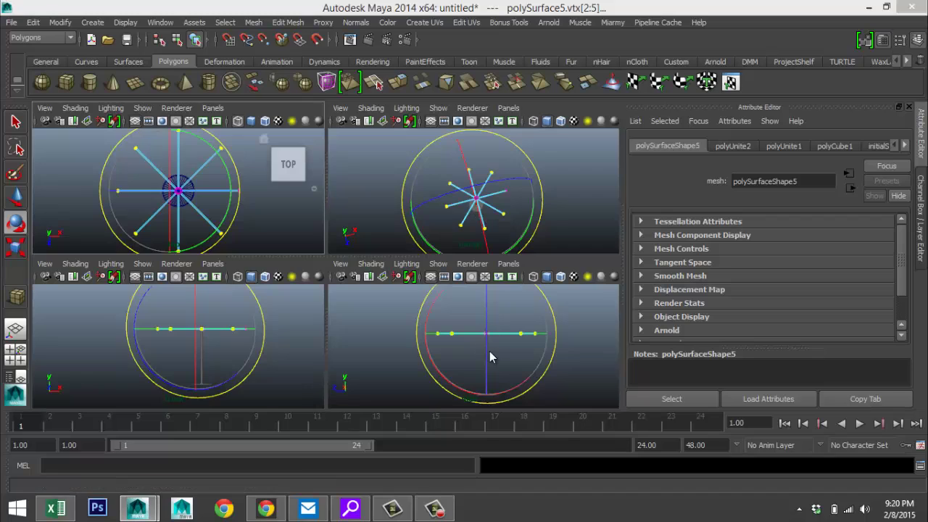
pyautogui.press('space')
pyautogui.press('w')
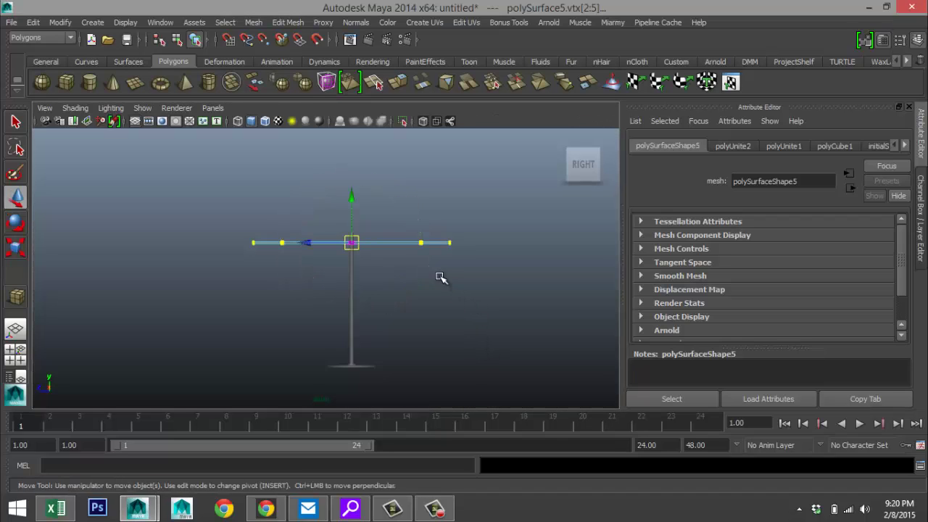
pyautogui.moveTo(353, 196); pyautogui.dragTo(355, 215)
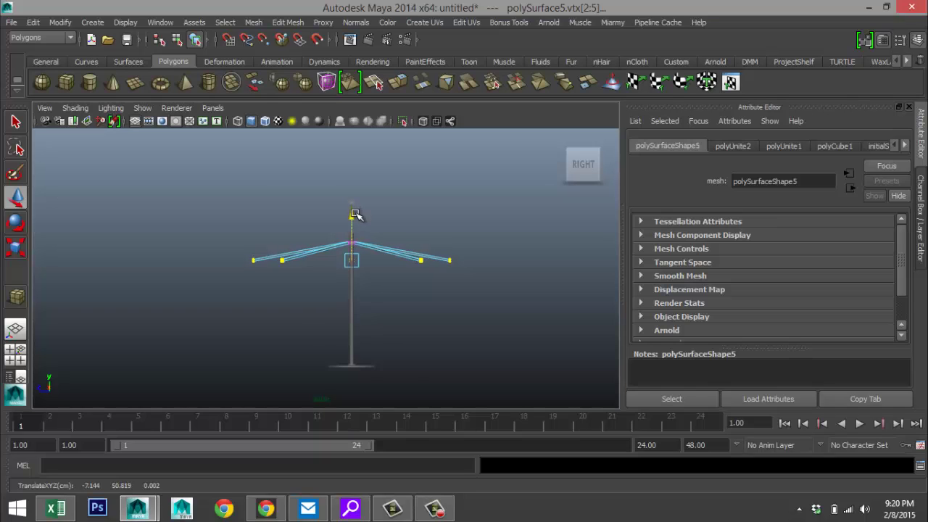
pyautogui.click(15, 352)
pyautogui.press('space')
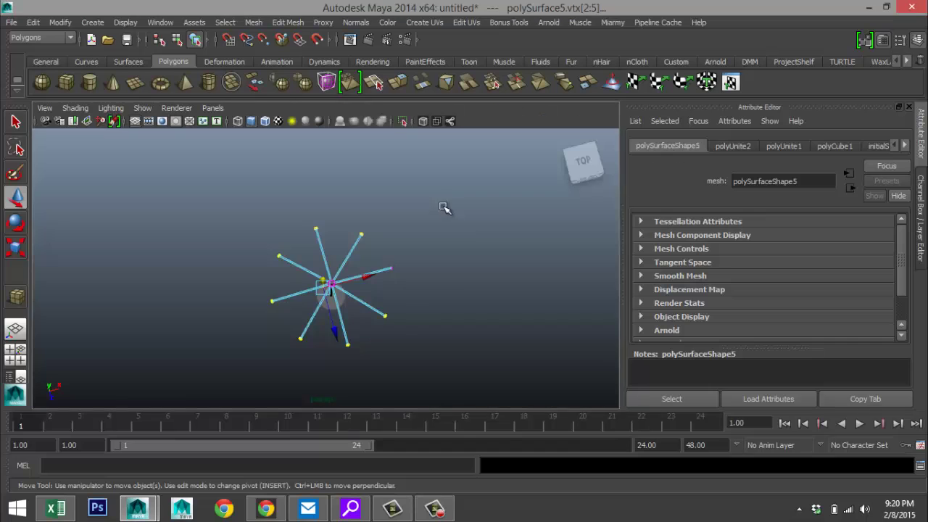
pyautogui.keyDown('alt'); pyautogui.moveTo(460, 244); pyautogui.dragTo(351, 170); pyautogui.keyUp('alt')
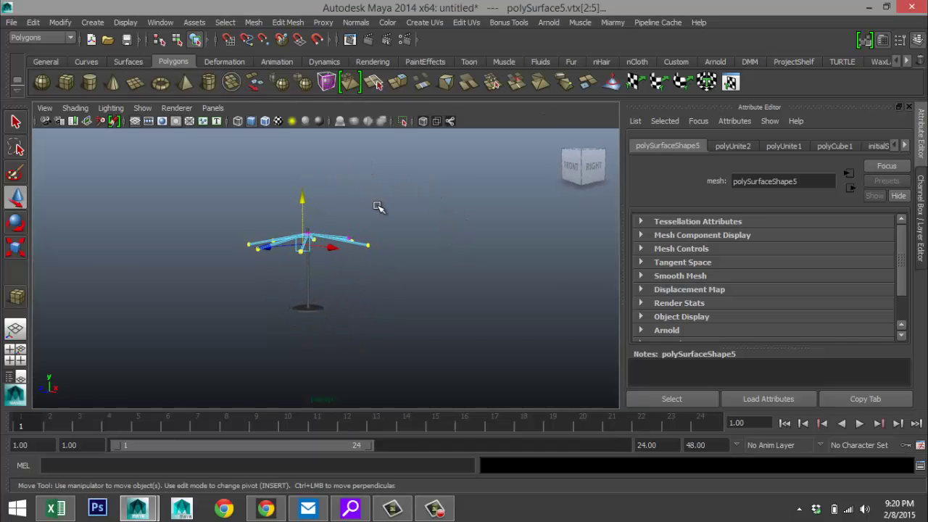
# Step: Undo the last vertex move and, using the right view, lower the arms' outer vertices again to about 51.9 in Y
pyautogui.hotkey('ctrl', 'z')
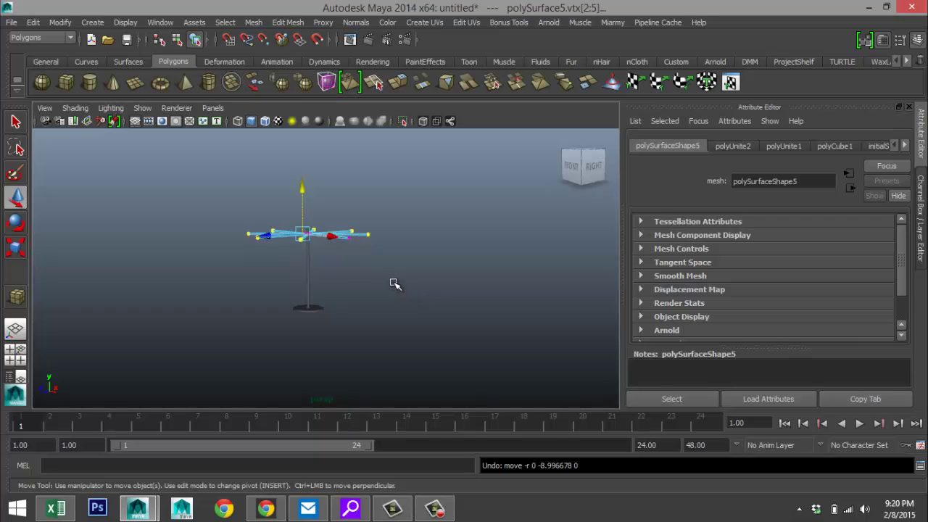
pyautogui.keyDown('alt'); pyautogui.moveTo(394, 289); pyautogui.dragTo(404, 313); pyautogui.keyUp('alt')
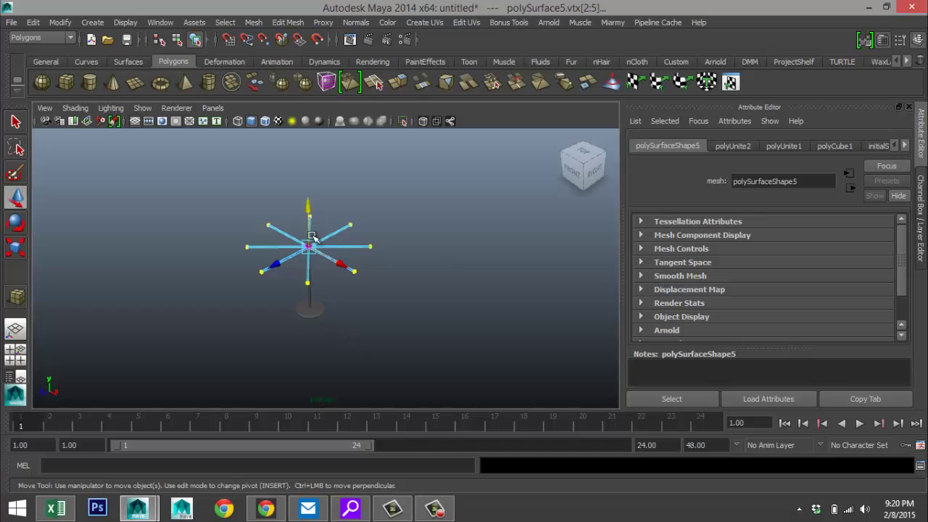
pyautogui.moveTo(309, 208); pyautogui.dragTo(309, 215)
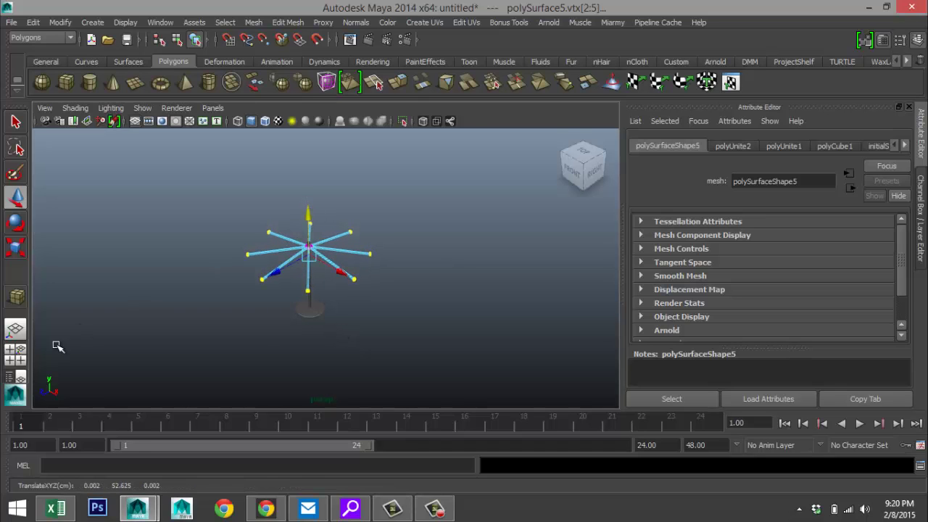
pyautogui.click(18, 359)
pyautogui.press('space')
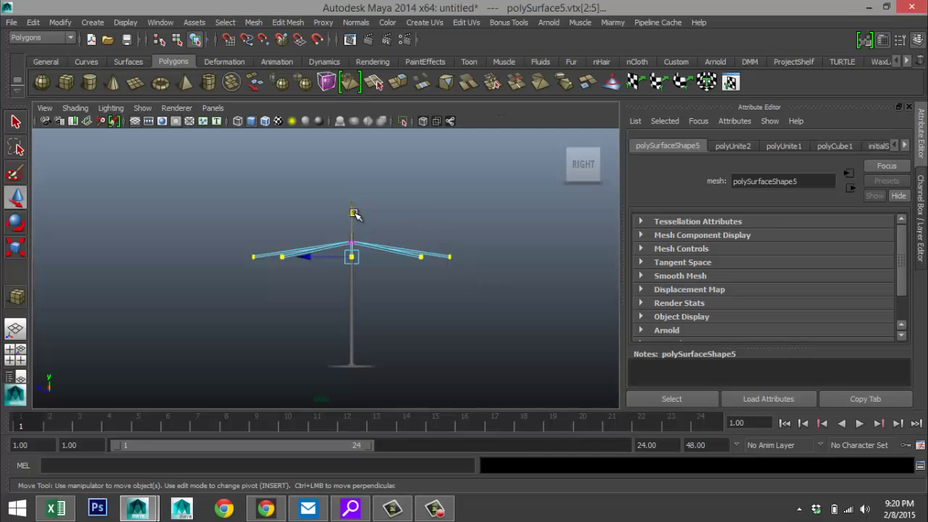
pyautogui.moveTo(354, 214); pyautogui.dragTo(360, 224)
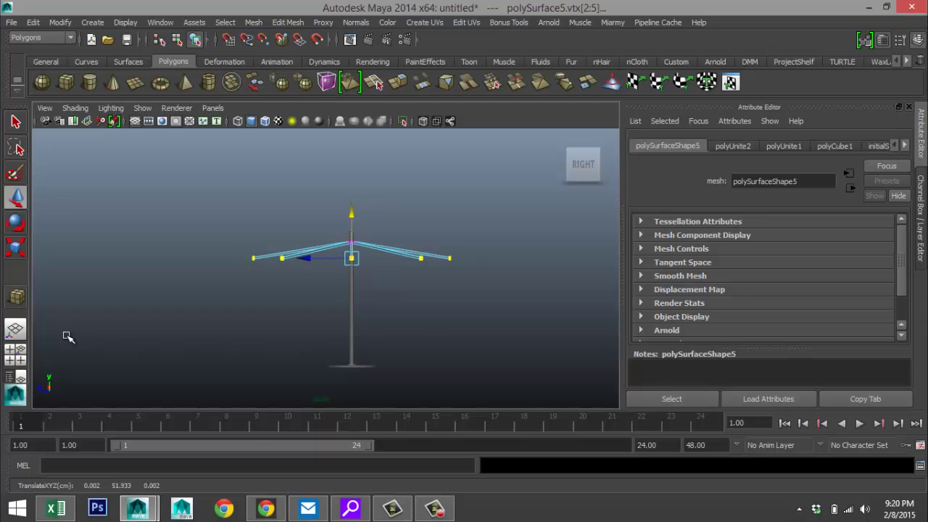
pyautogui.click(16, 358)
pyautogui.press('space')
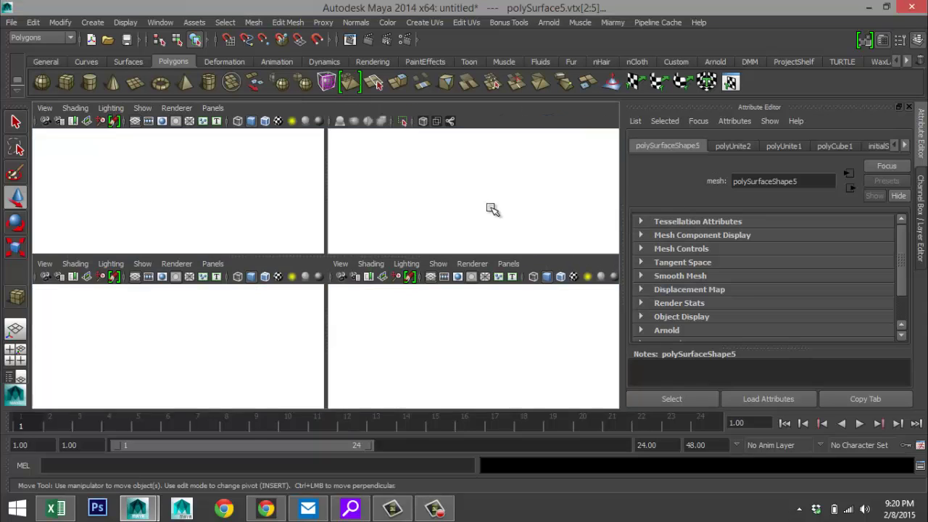
# Step: Return the combined arms to object mode, duplicate the mesh, and move the copy down the pole to about -13.1 in Y
pyautogui.keyDown('alt'); pyautogui.moveTo(488, 225); pyautogui.dragTo(484, 264); pyautogui.keyUp('alt')
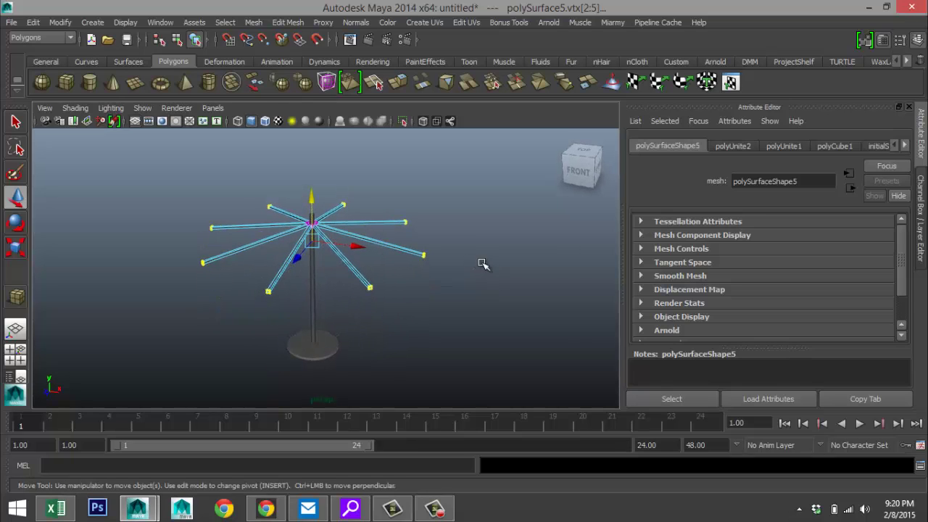
pyautogui.hotkey('ctrl', 'd')
pyautogui.click(501, 367)
pyautogui.moveTo(410, 251); pyautogui.dragTo(458, 206, button='right')
pyautogui.click(412, 253)
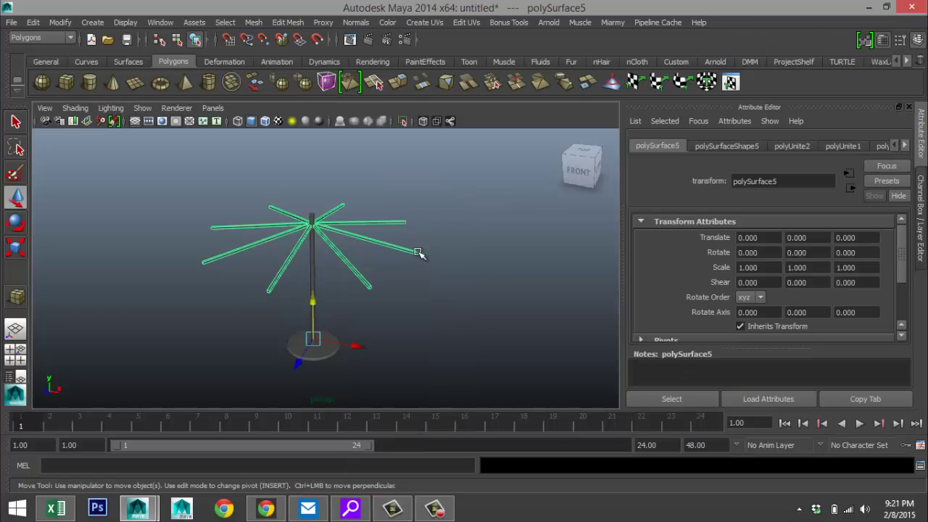
pyautogui.hotkey('ctrl', 'd')
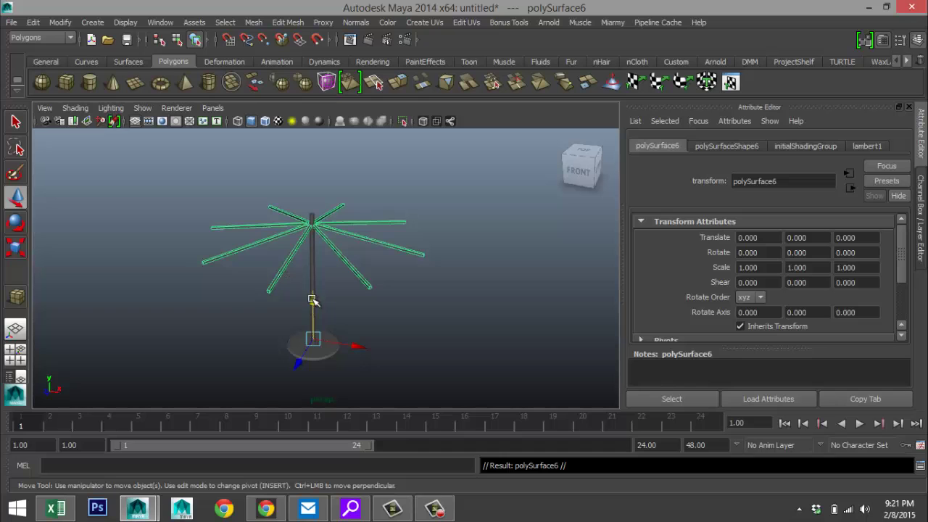
pyautogui.moveTo(312, 299); pyautogui.dragTo(312, 324)
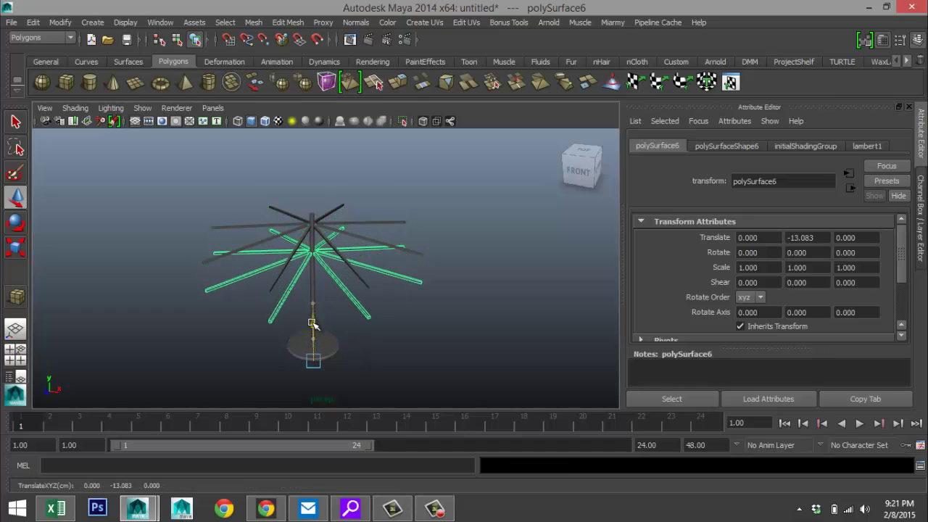
# Step: Create a polygon pipe on the grid beside the round base, with a radius of about 11.7 and a height of about 8
pyautogui.keyDown('alt'); pyautogui.moveTo(390, 329); pyautogui.dragTo(408, 334); pyautogui.keyUp('alt')
pyautogui.scroll(5, 379, 319)
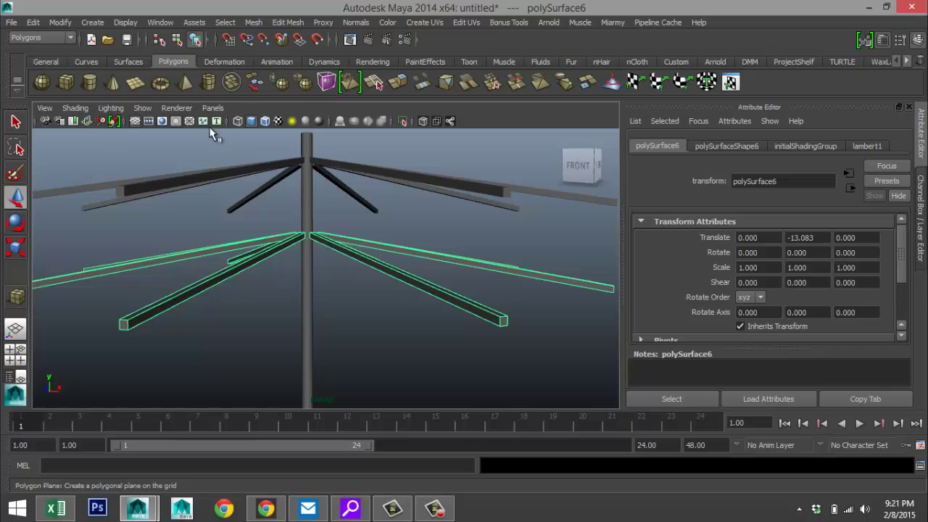
pyautogui.click(208, 81)
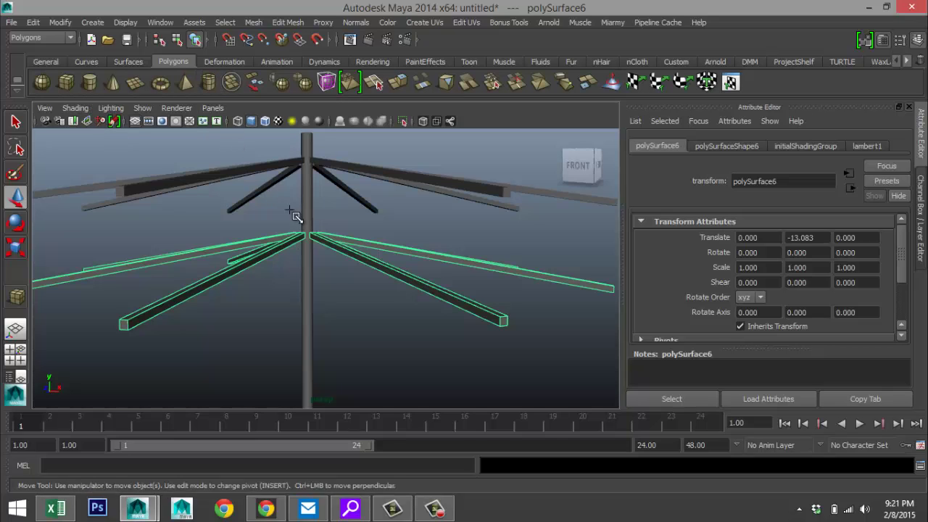
pyautogui.scroll(-5, 296, 213)
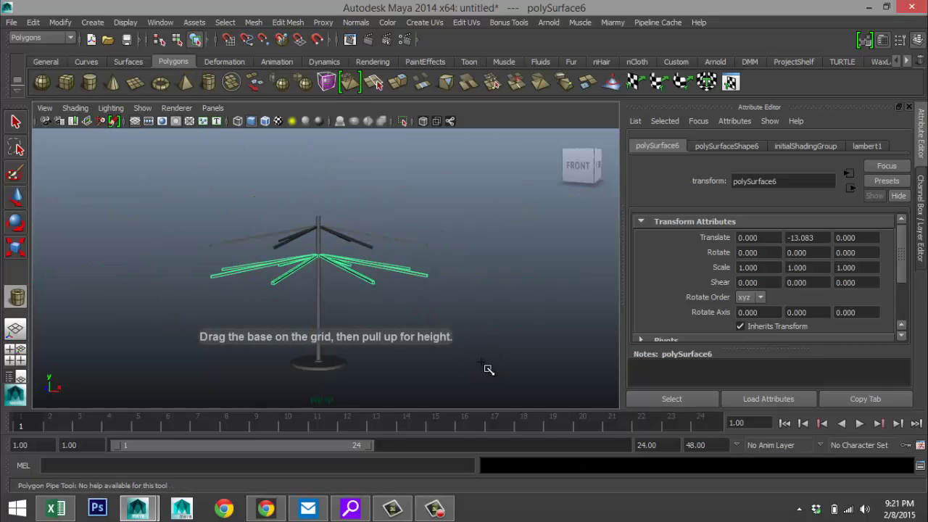
pyautogui.keyDown('alt'); pyautogui.moveTo(473, 311); pyautogui.dragTo(481, 269); pyautogui.keyUp('alt')
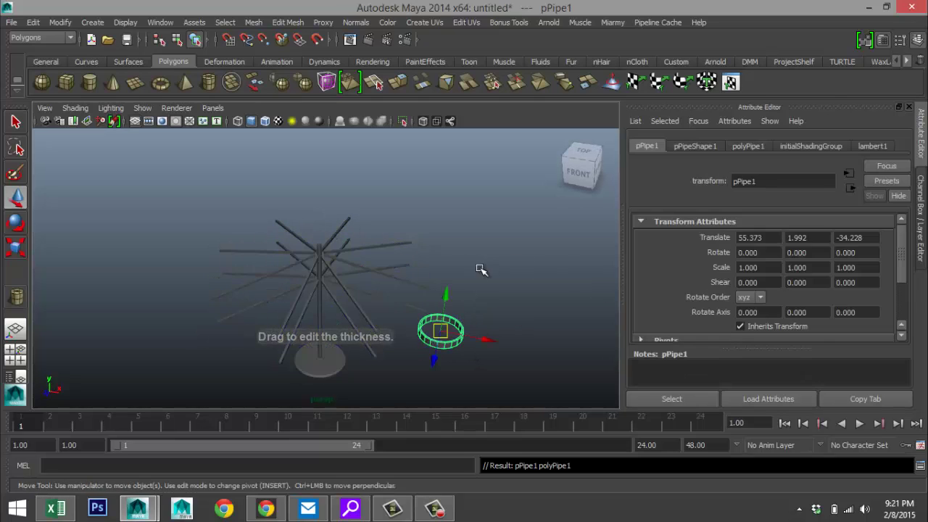
# Step: Set the pipe's axis subdivisions to 40 and its thickness to 4
pyautogui.click(754, 145)
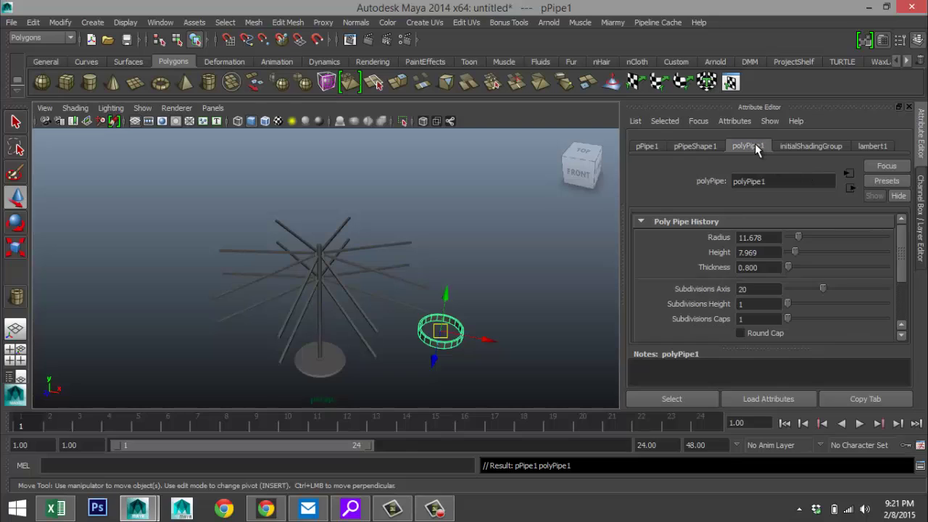
pyautogui.doubleClick(742, 289)
pyautogui.write('40')
pyautogui.press('Return')
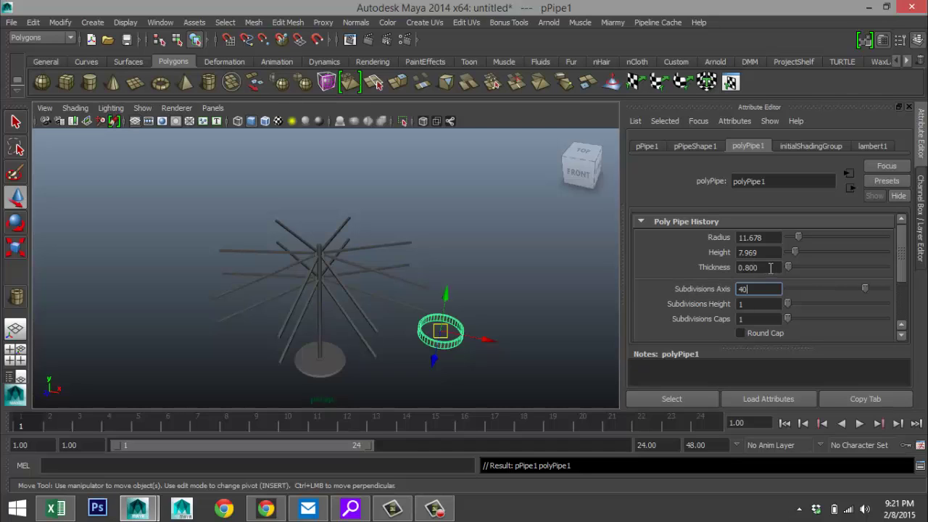
pyautogui.doubleClick(771, 267)
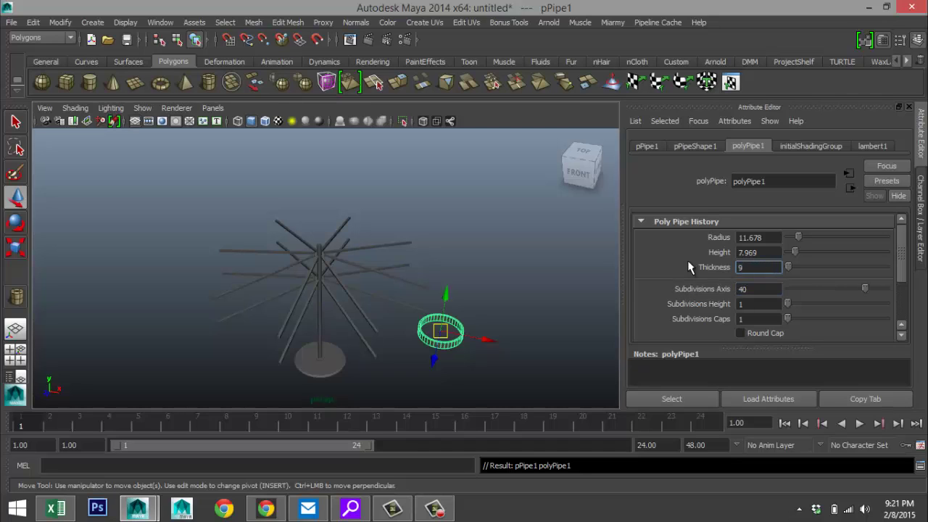
pyautogui.write('9')
pyautogui.press('Return')
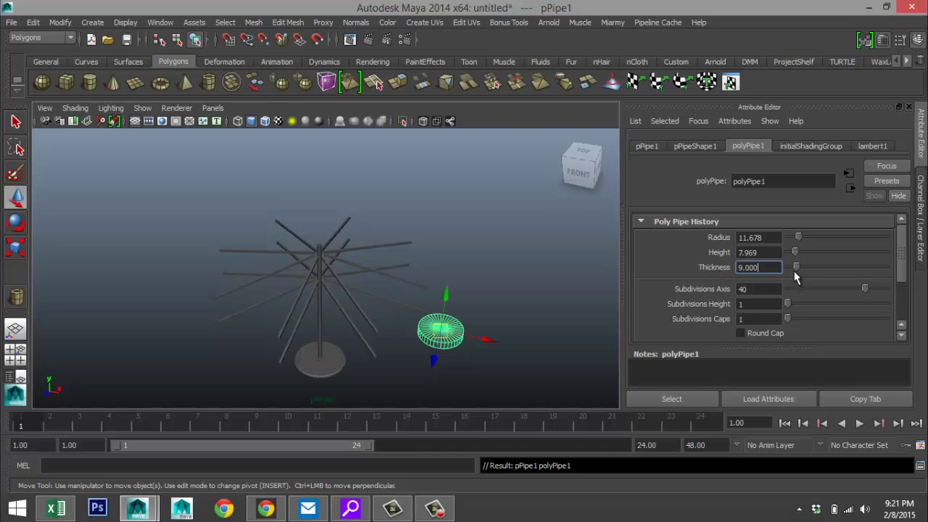
pyautogui.moveTo(796, 272); pyautogui.dragTo(792, 273)
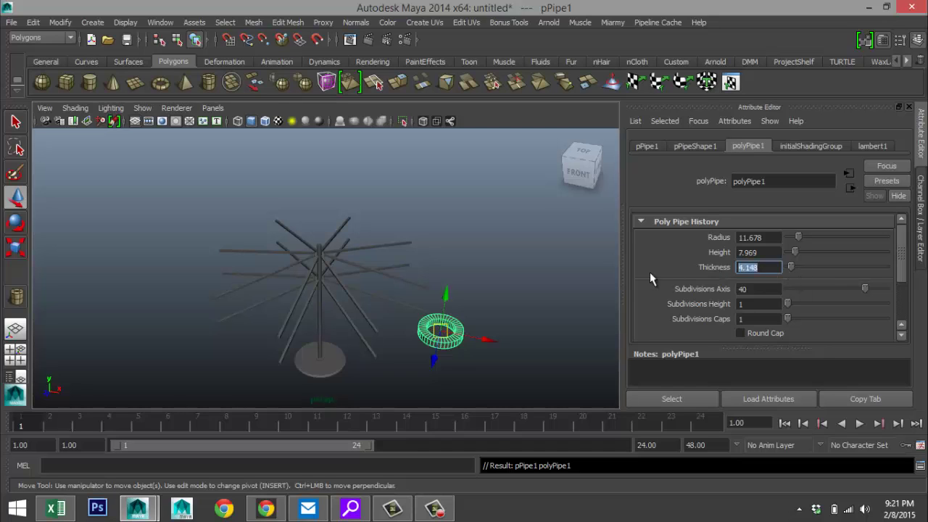
pyautogui.write('4')
pyautogui.press('Return')
# Step: Set the pipe's height subdivisions to 2 and frame the pipe in the perspective view
pyautogui.click(539, 322)
pyautogui.click(441, 338)
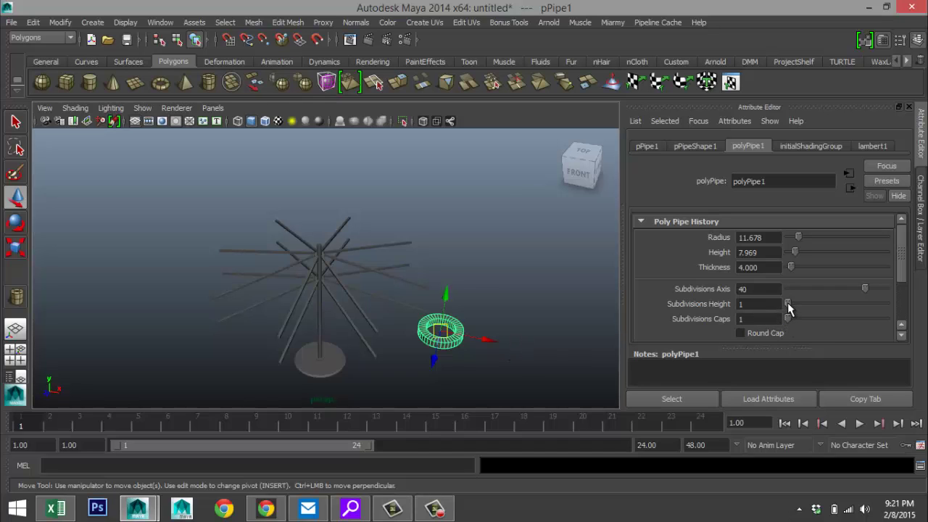
pyautogui.moveTo(789, 304); pyautogui.dragTo(791, 305)
pyautogui.keyDown('alt'); pyautogui.moveTo(492, 350); pyautogui.dragTo(426, 297); pyautogui.keyUp('alt')
pyautogui.press('f')
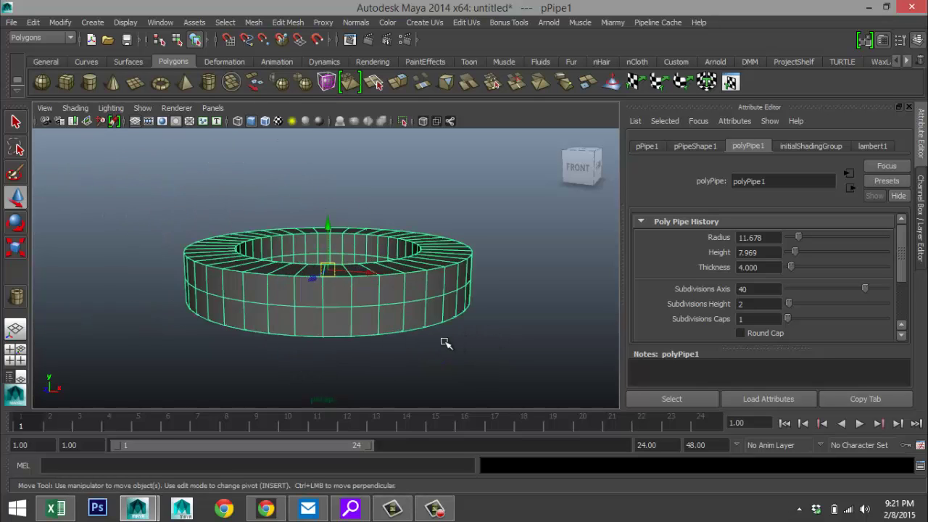
pyautogui.moveTo(367, 322); pyautogui.dragTo(368, 245, button='right')
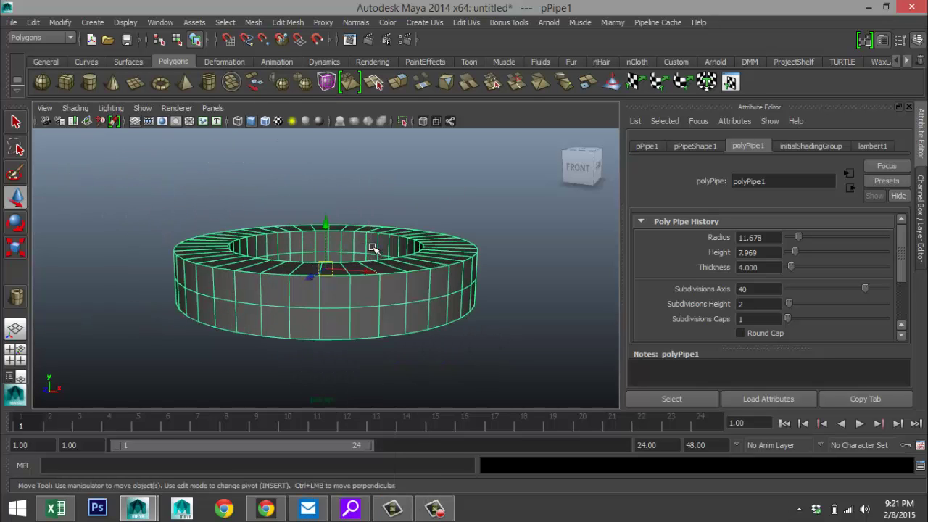
pyautogui.click(363, 326)
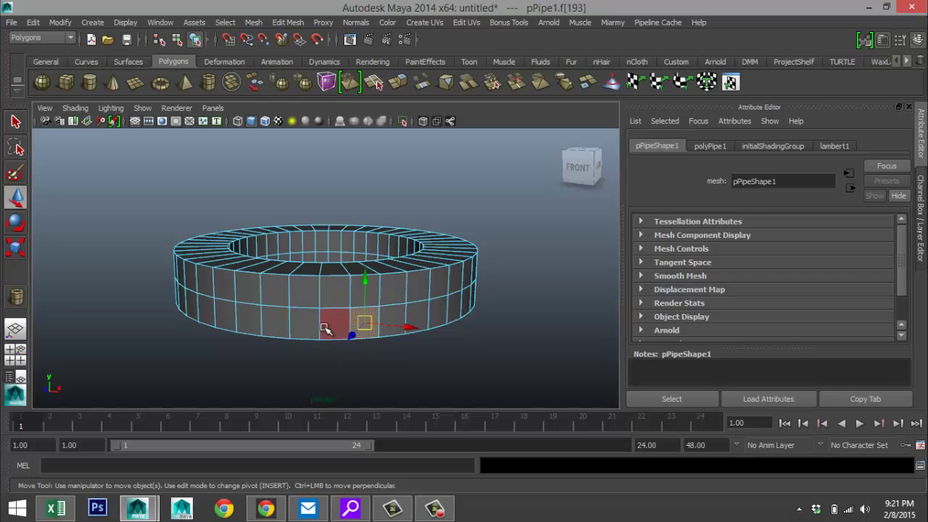
pyautogui.click(333, 325)
pyautogui.click(338, 333)
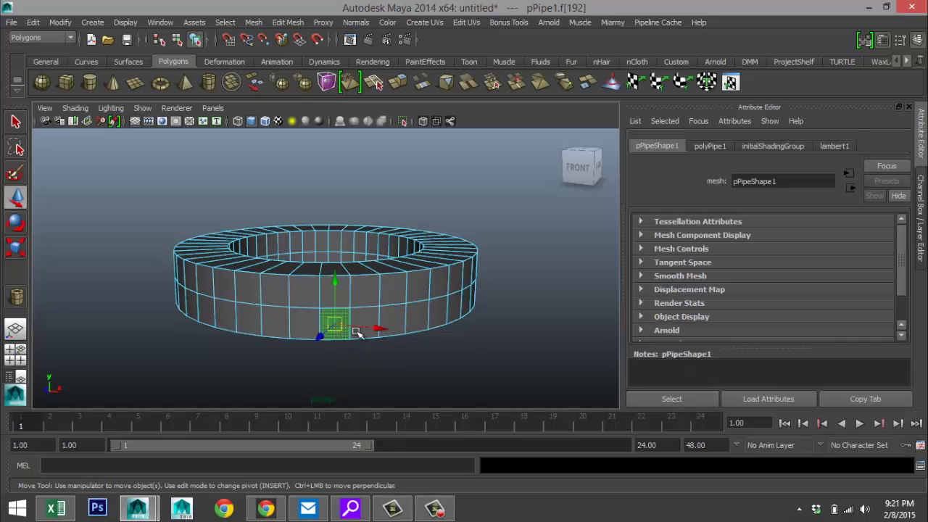
pyautogui.click(366, 319)
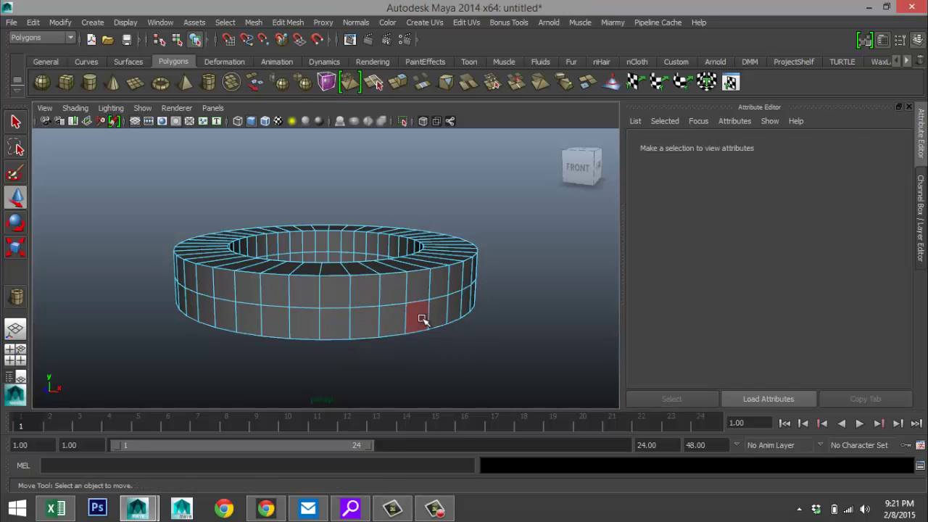
pyautogui.moveTo(423, 320); pyautogui.dragTo(490, 199, button='right')
pyautogui.click(418, 320)
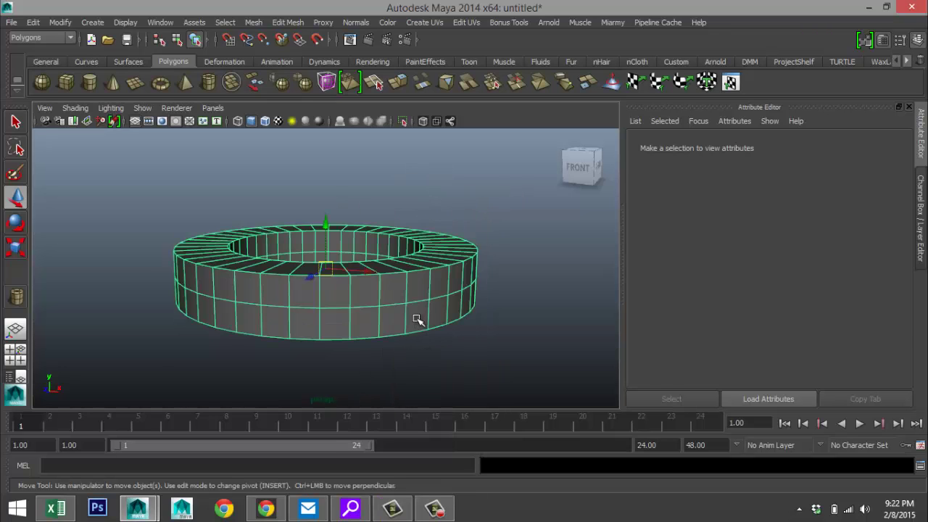
# Step: Switch the pipe to face mode and, in the front view, select all the faces of its lower half
pyautogui.moveTo(379, 312); pyautogui.dragTo(387, 247, button='right')
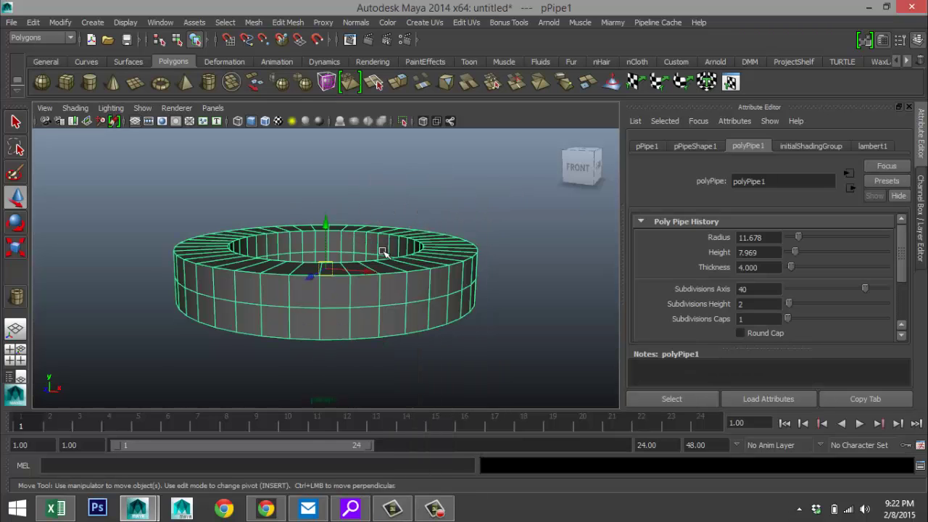
pyautogui.click(360, 328)
pyautogui.click(149, 371)
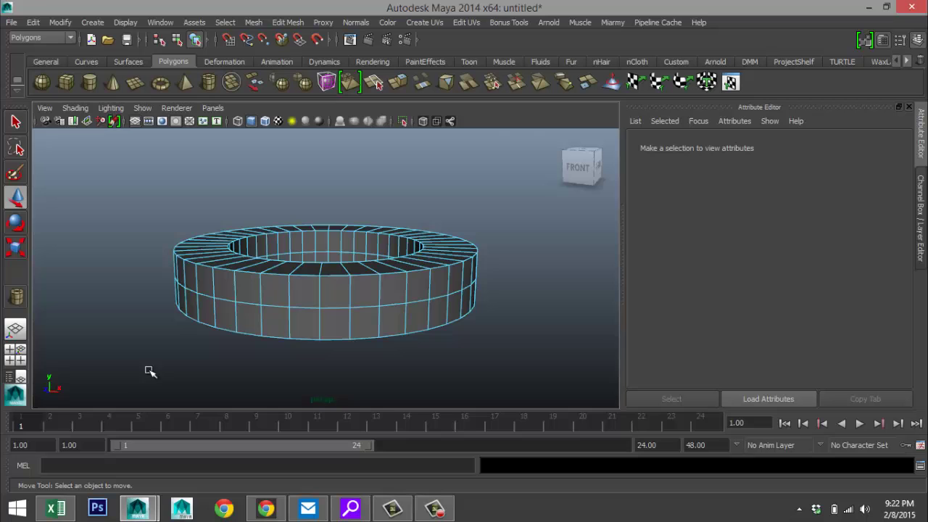
pyautogui.click(19, 357)
pyautogui.press('space')
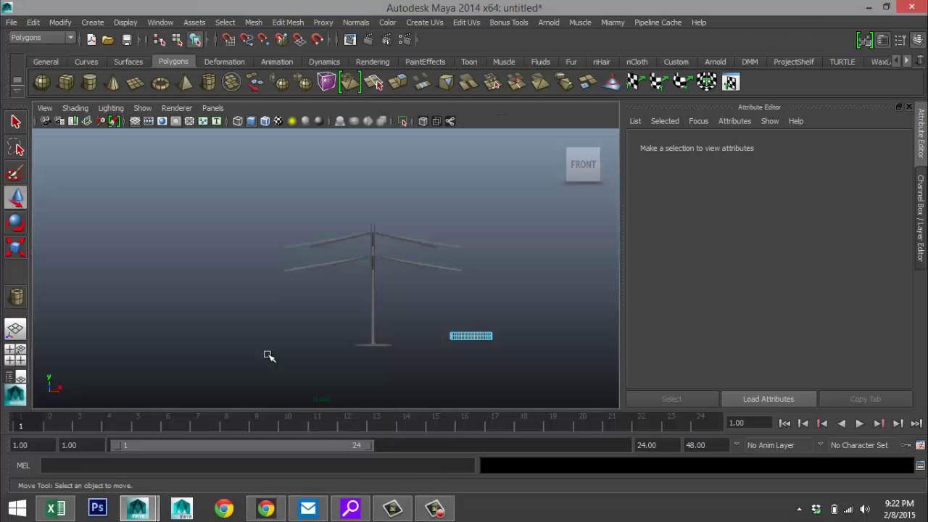
pyautogui.scroll(3, 340, 340)
pyautogui.keyDown('alt'); pyautogui.moveTo(400, 333); pyautogui.dragTo(235, 224, button='middle'); pyautogui.keyUp('alt')
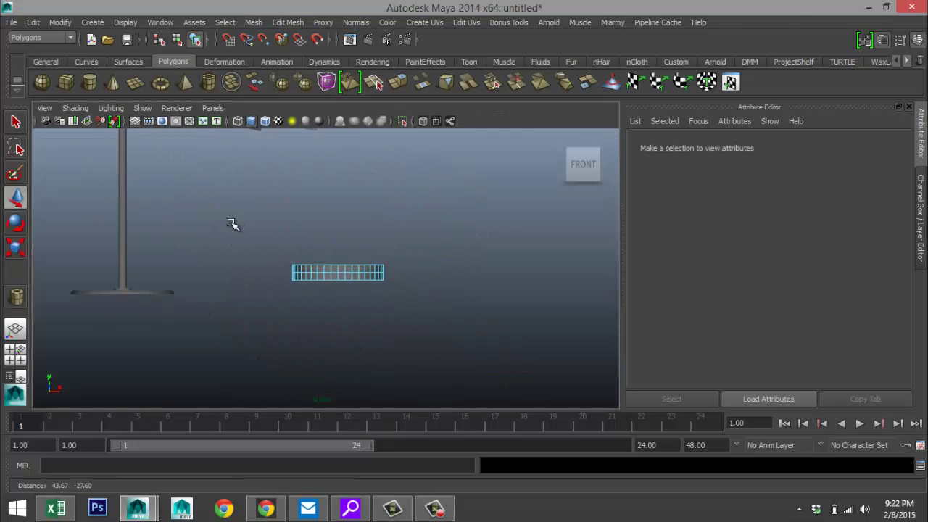
pyautogui.scroll(2, 317, 296)
pyautogui.moveTo(219, 310); pyautogui.dragTo(483, 284)
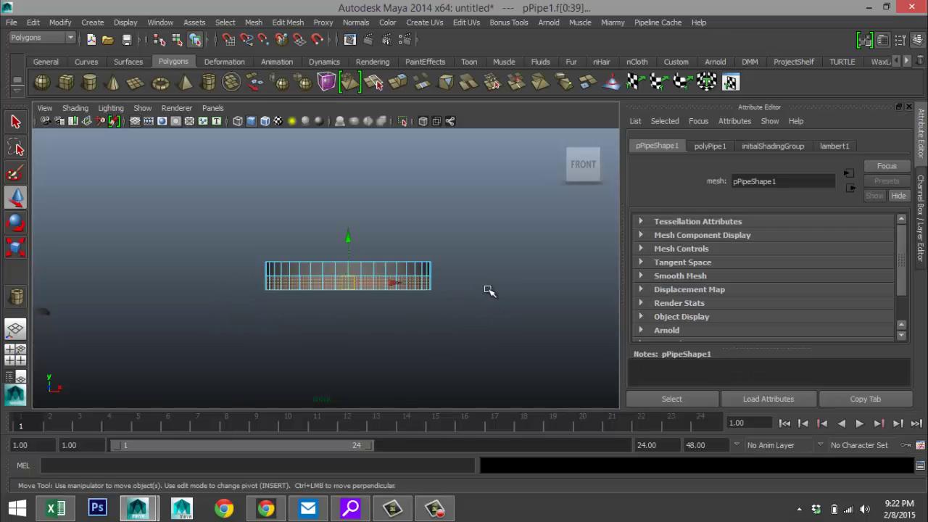
# Step: Extrude the pipe's selected lower faces and scale them outward uniformly to form a wider lower step
pyautogui.click(290, 23)
pyautogui.click(352, 65)
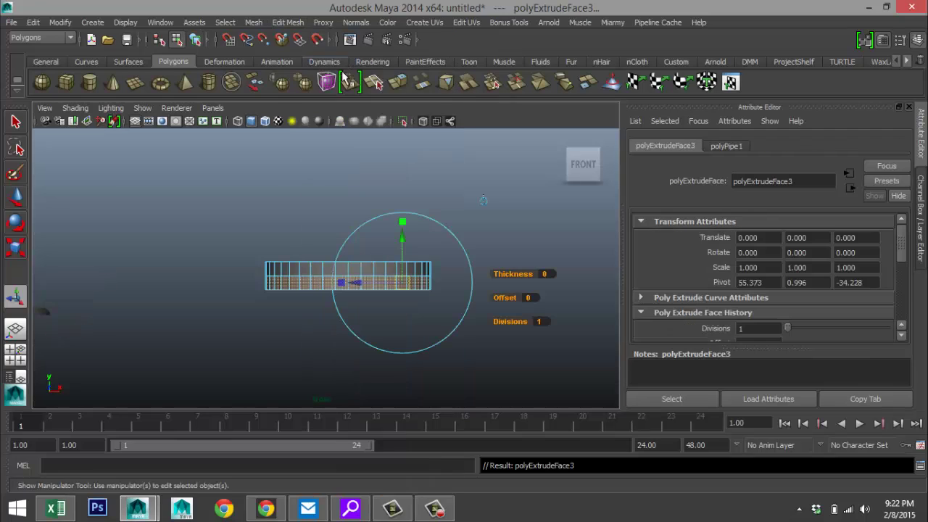
pyautogui.press('space')
pyautogui.press('space')
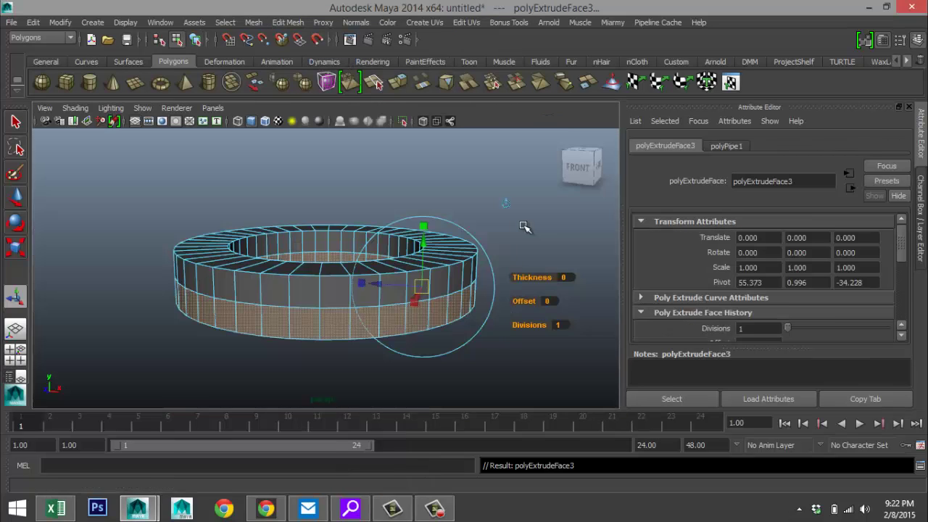
pyautogui.press('r')
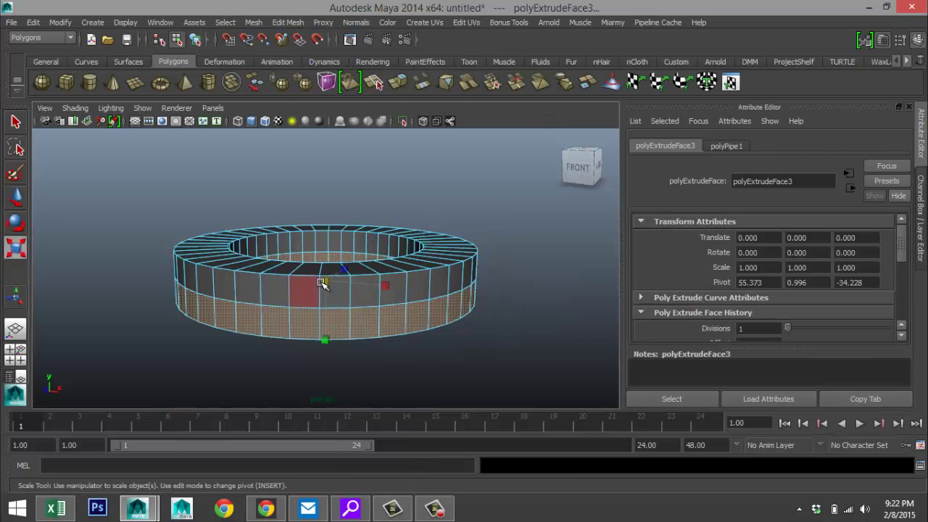
pyautogui.moveTo(326, 282); pyautogui.dragTo(366, 288)
pyautogui.moveTo(534, 345)
pyautogui.keyDown('alt'); pyautogui.mouseDown()
pyautogui.moveTo(533, 356)
pyautogui.moveTo(528, 341)
pyautogui.mouseUp(); pyautogui.keyUp('alt')
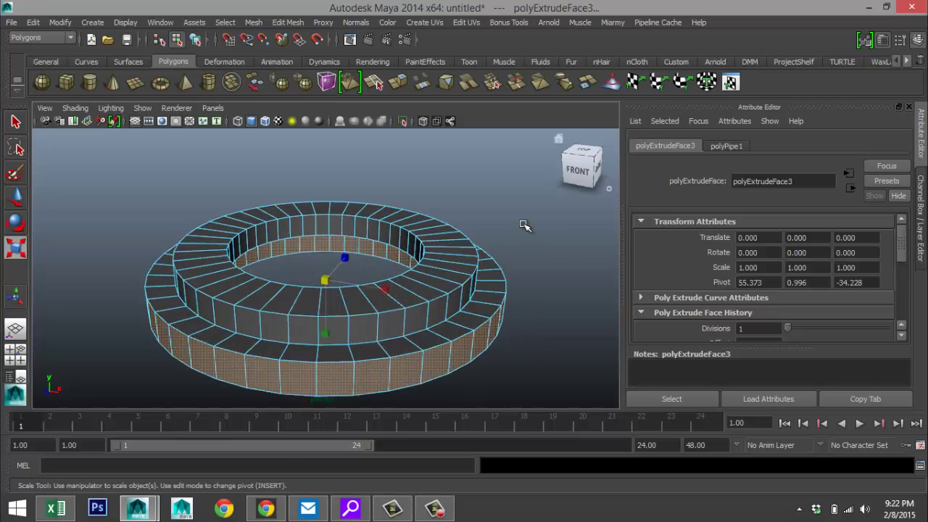
# Step: Return the stepped pipe to object mode and set its translation to 0, 0, 0
pyautogui.click(511, 232)
pyautogui.moveTo(445, 275); pyautogui.dragTo(508, 194, button='right')
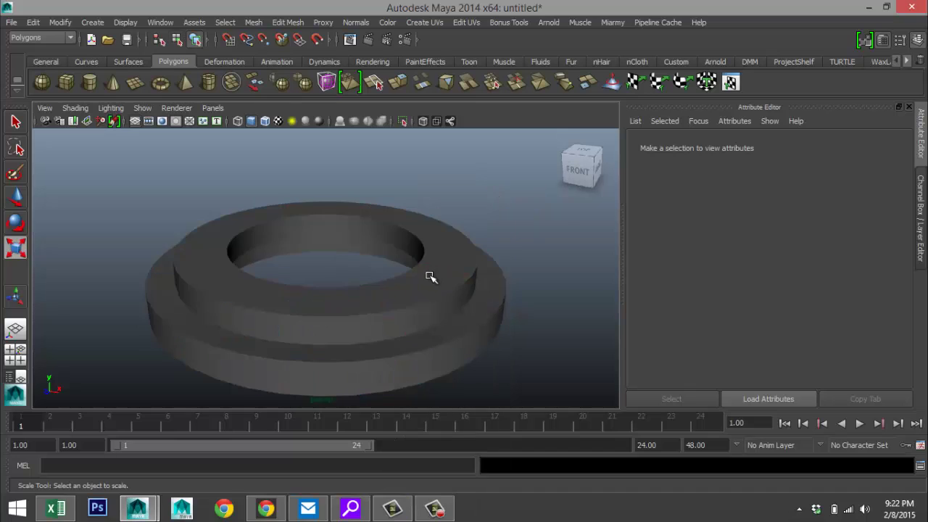
pyautogui.click(429, 276)
pyautogui.click(647, 147)
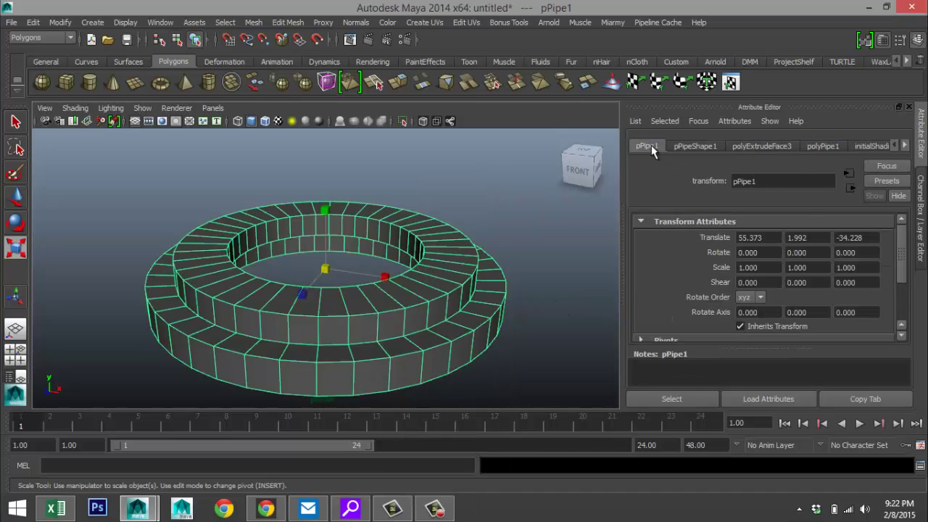
pyautogui.click(772, 238)
pyautogui.write('0')
pyautogui.press('Tab')
pyautogui.write('0')
pyautogui.press('Tab')
pyautogui.write('0')
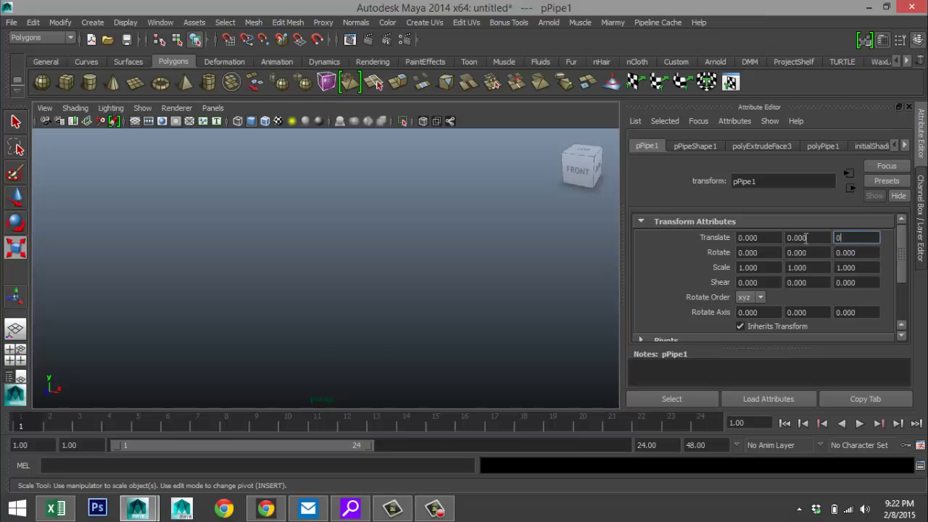
pyautogui.press('Tab')
pyautogui.press('f')
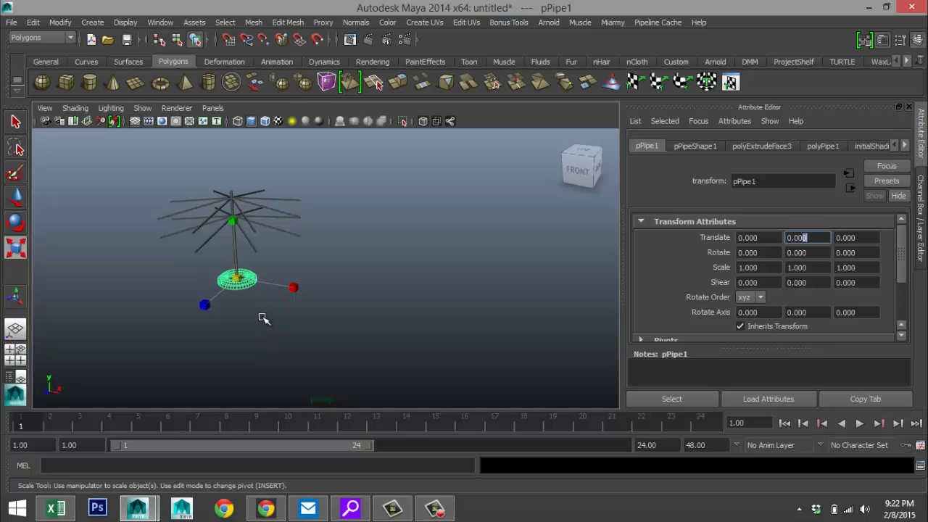
# Step: Scale the stepped pipe down uniformly to about 0.127 around the pole, and stretch its height scale to about 0.207
pyautogui.click(354, 276)
pyautogui.click(255, 282)
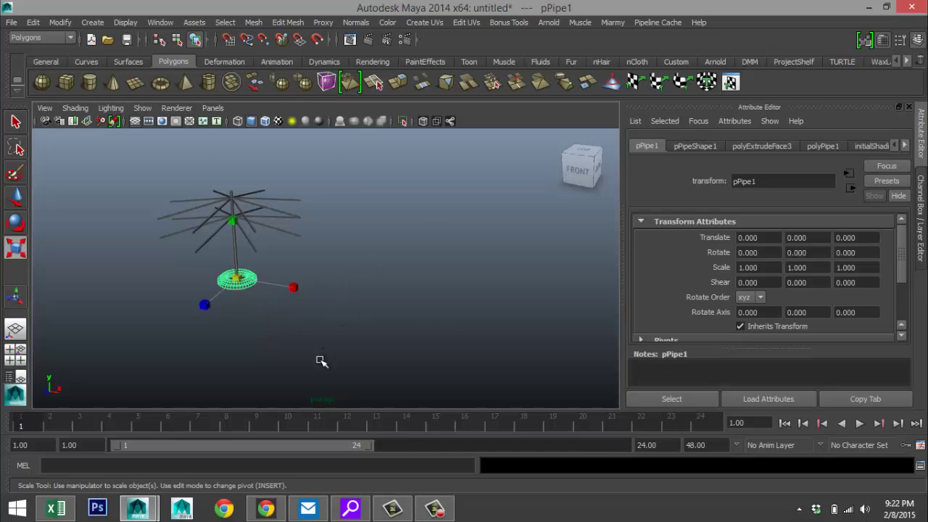
pyautogui.press('f')
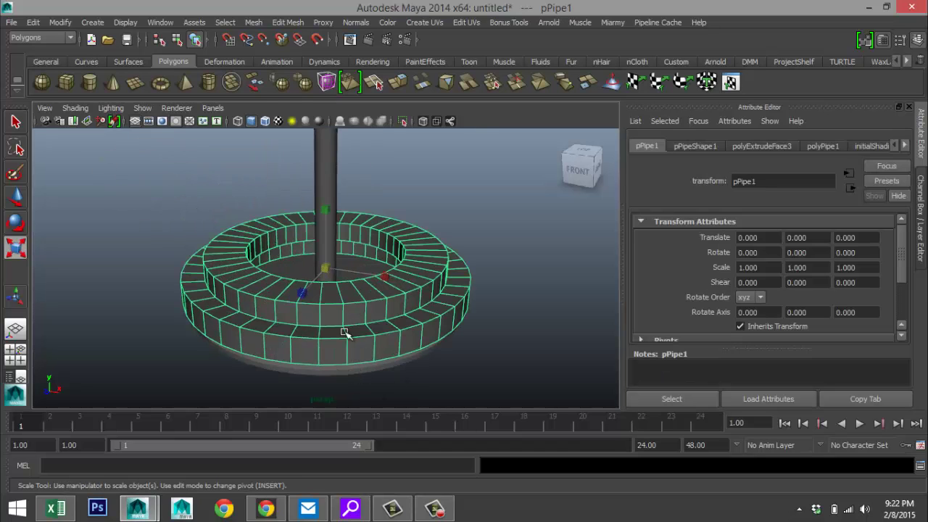
pyautogui.moveTo(325, 270); pyautogui.dragTo(148, 287)
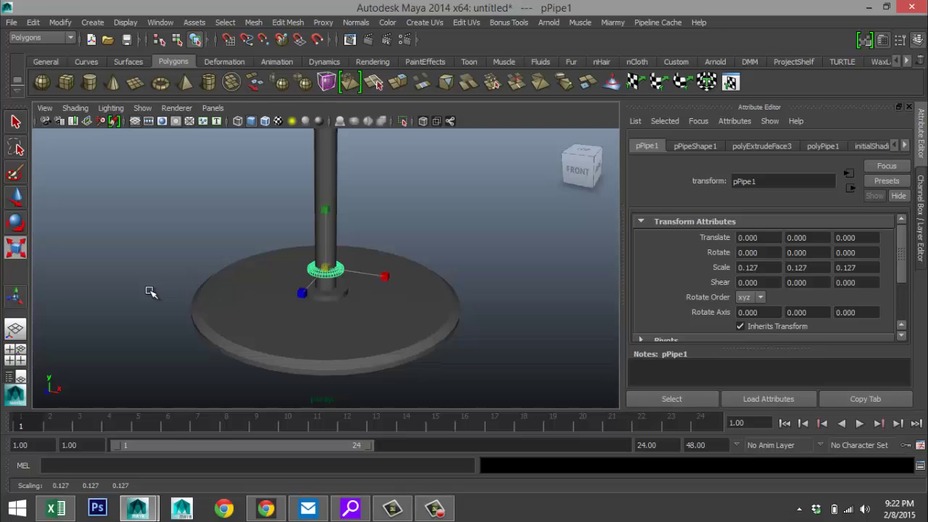
pyautogui.press('f')
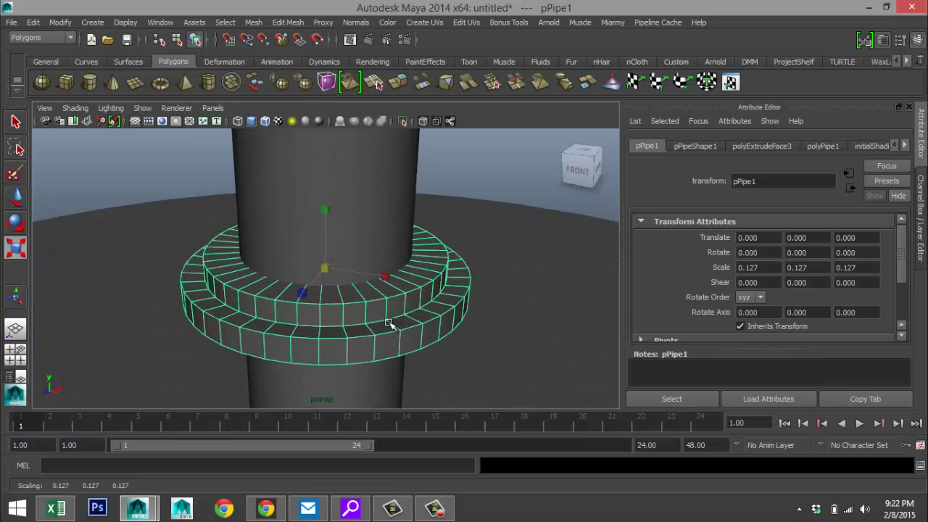
pyautogui.keyDown('alt'); pyautogui.moveTo(390, 324); pyautogui.dragTo(468, 302); pyautogui.keyUp('alt')
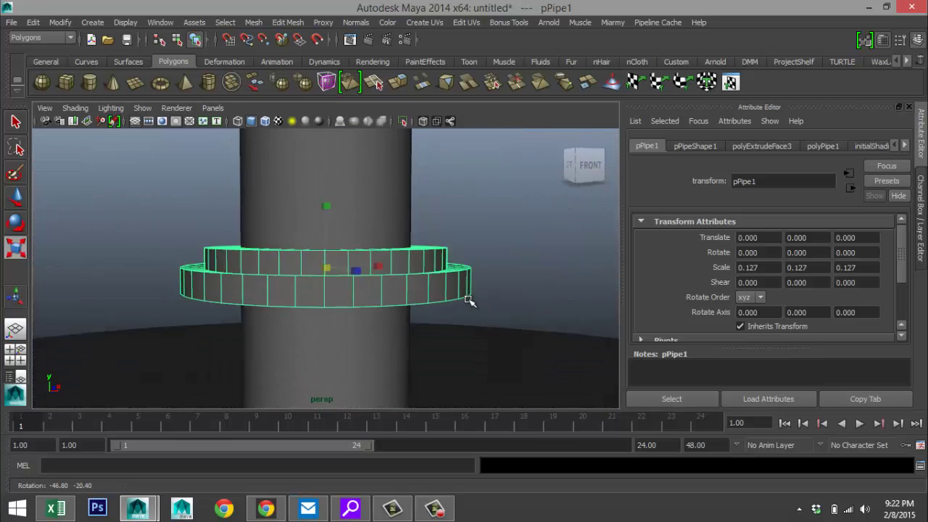
pyautogui.click(326, 207)
pyautogui.moveTo(326, 206); pyautogui.dragTo(333, 167)
pyautogui.scroll(-3, 439, 272)
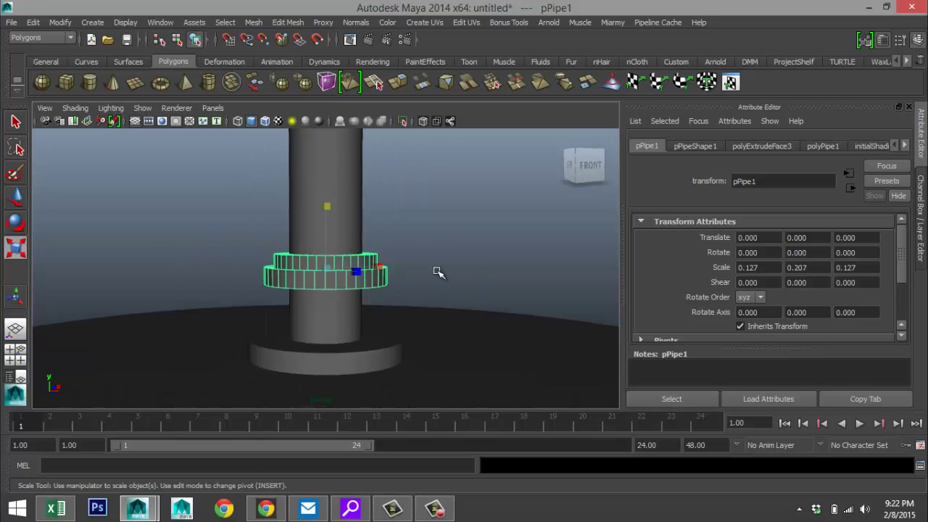
# Step: Move the collar straight up the pole to the hub of the lower arm tier, at about 47.12 in Y
pyautogui.keyDown('alt'); pyautogui.moveTo(439, 272); pyautogui.dragTo(439, 300); pyautogui.keyUp('alt')
pyautogui.scroll(-2, 439, 300)
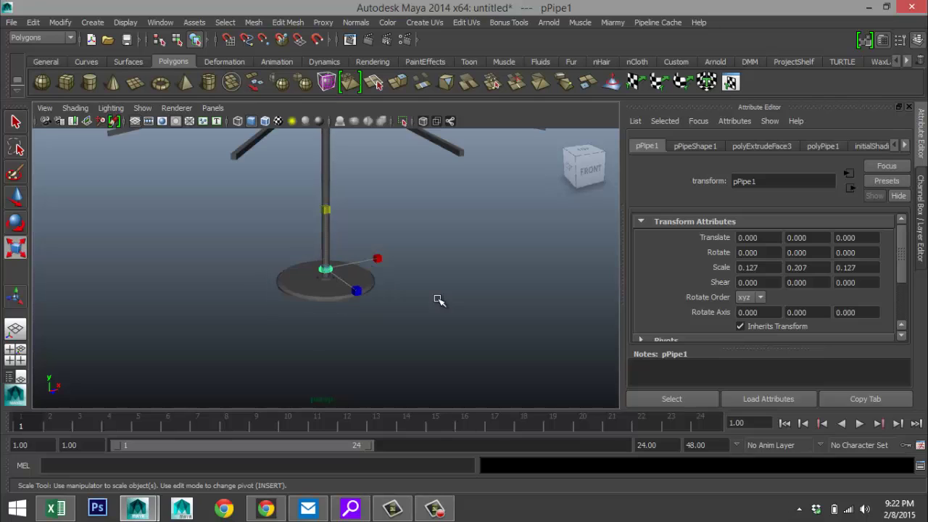
pyautogui.press('w')
pyautogui.moveTo(326, 230); pyautogui.dragTo(345, 113)
pyautogui.press('f')
pyautogui.scroll(-5, 356, 188)
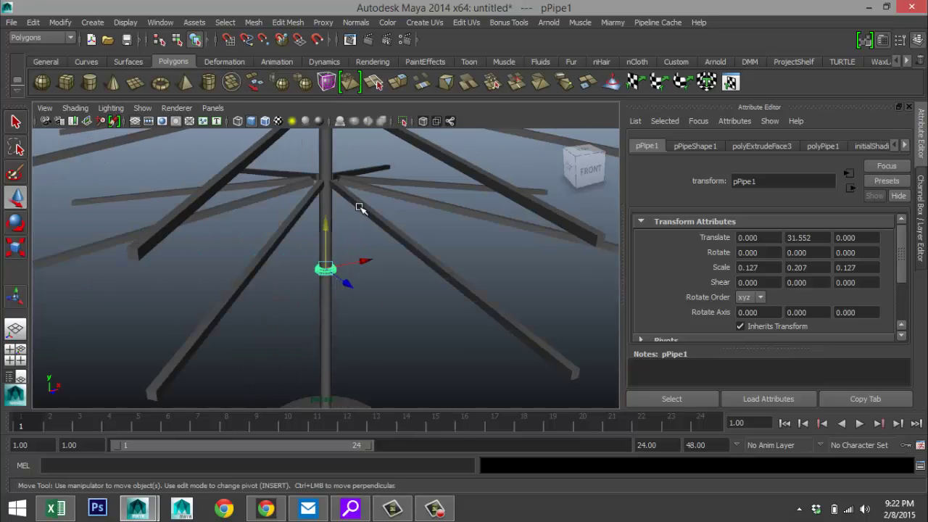
pyautogui.moveTo(328, 227); pyautogui.dragTo(331, 129)
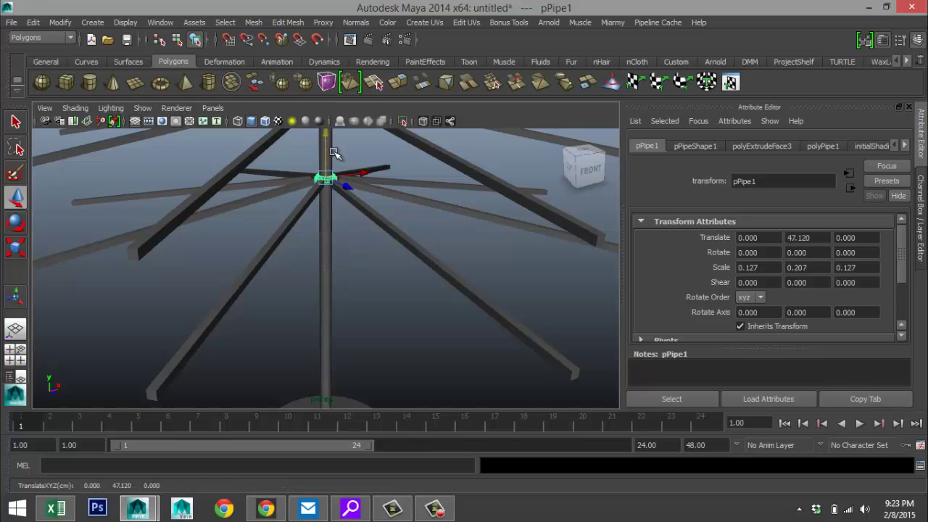
# Step: Enlarge the collar uniformly to a scale of about 0.200, 0.325, 0.200 and adjust its height to about 47.14 in Y
pyautogui.press('f')
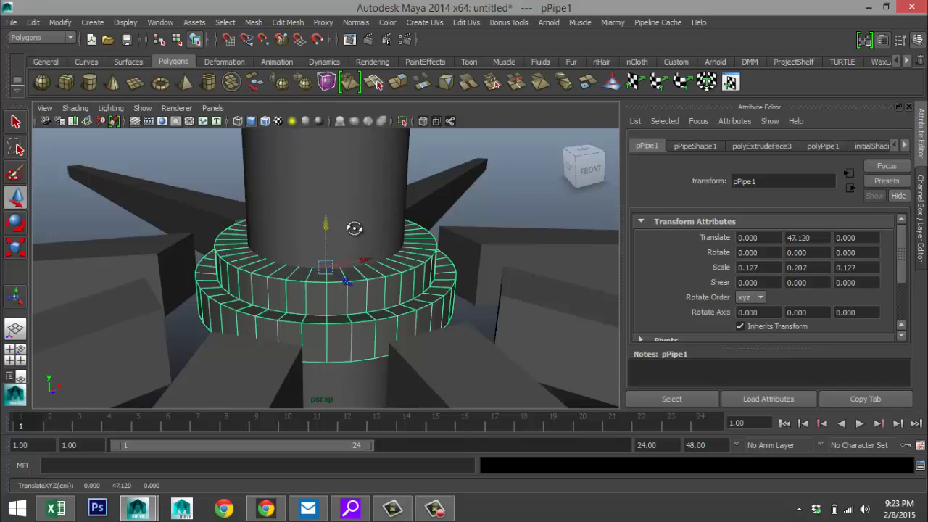
pyautogui.keyDown('alt'); pyautogui.moveTo(354, 229); pyautogui.dragTo(417, 289); pyautogui.keyUp('alt')
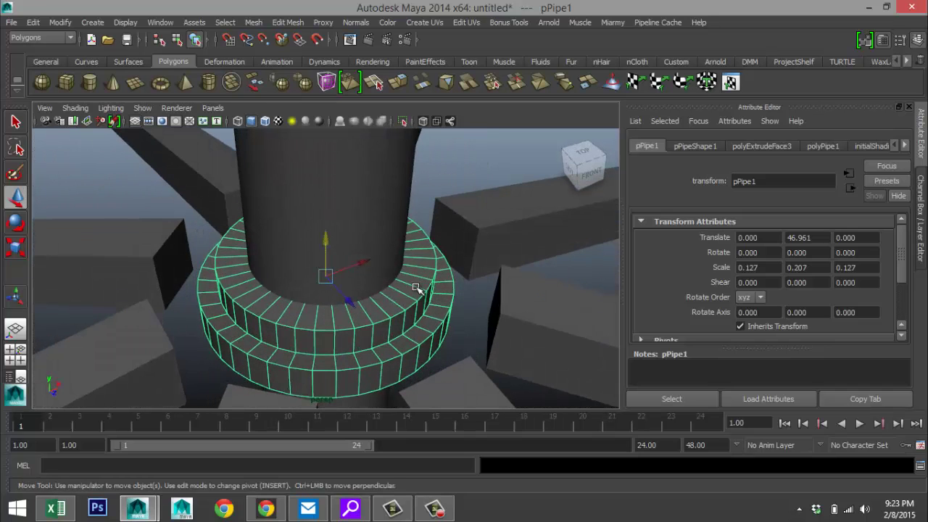
pyautogui.press('r')
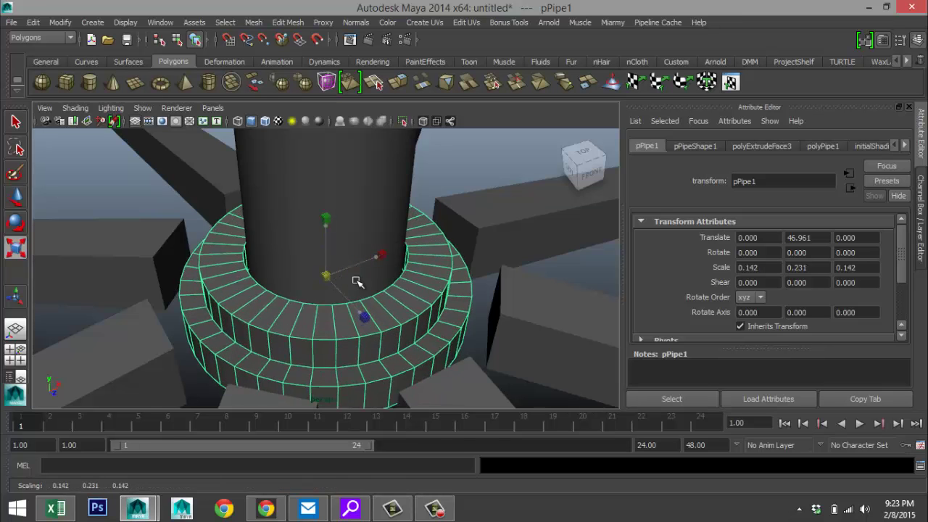
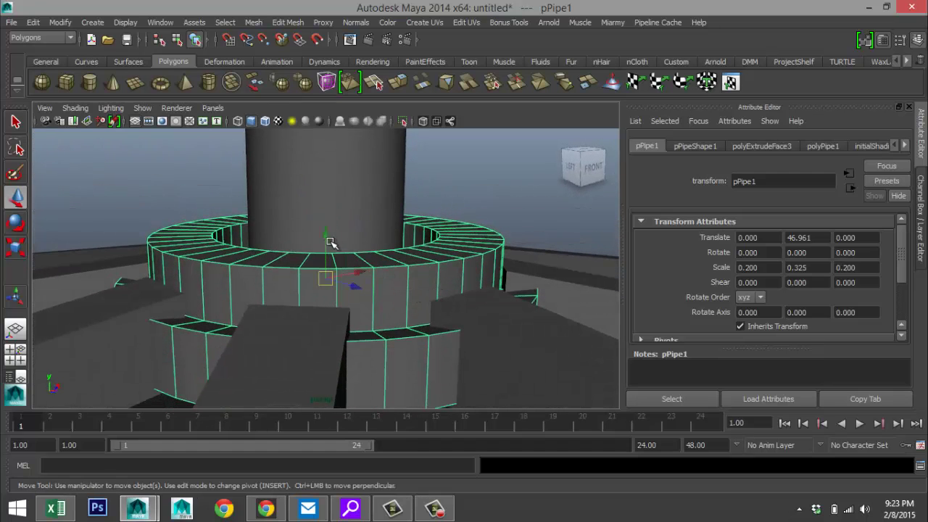
pyautogui.moveTo(327, 236)
pyautogui.mouseDown()
pyautogui.moveTo(327, 211)
pyautogui.moveTo(338, 225)
pyautogui.mouseUp()
# Step: Select the full loop of ledge faces on top of the collar's lower step and raise it to about 47.3 in Y
pyautogui.keyDown('alt'); pyautogui.moveTo(317, 301); pyautogui.dragTo(346, 307); pyautogui.keyUp('alt')
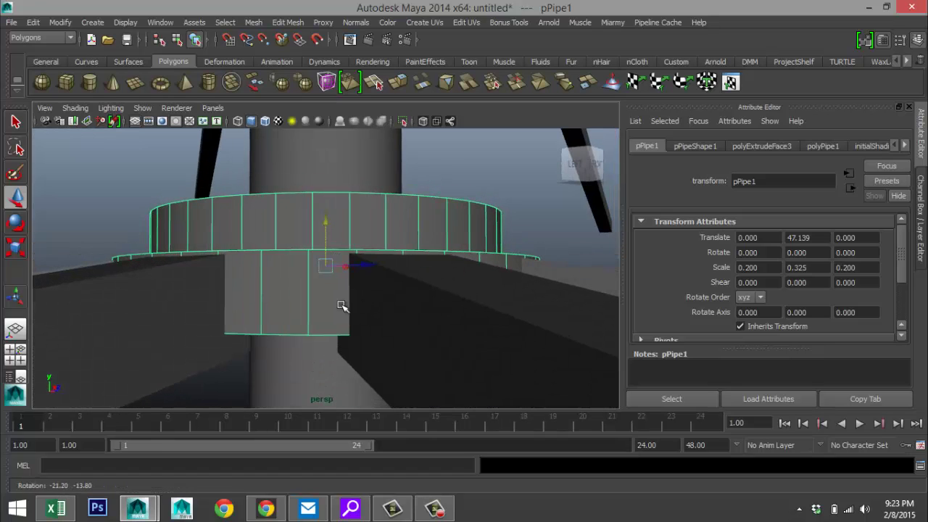
pyautogui.rightClick(287, 336)
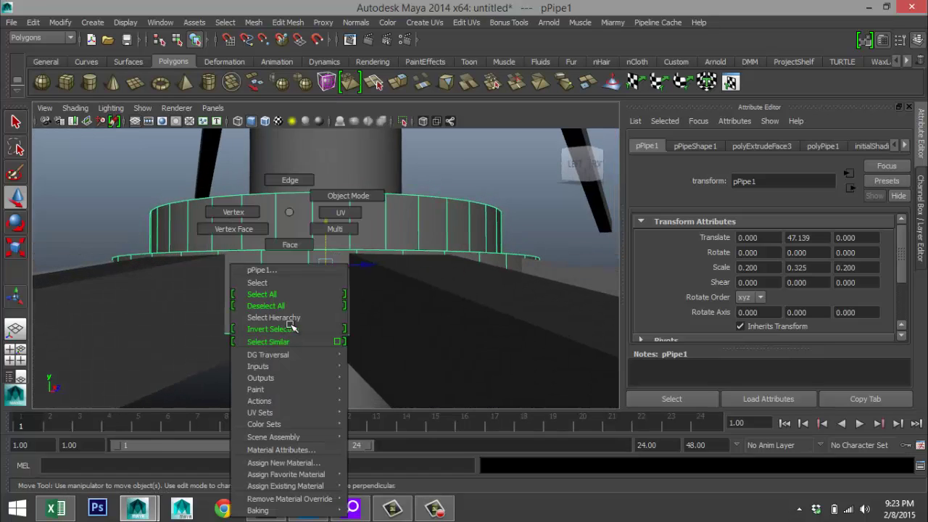
pyautogui.click(290, 245)
pyautogui.keyDown('alt'); pyautogui.moveTo(297, 344); pyautogui.dragTo(313, 298); pyautogui.keyUp('alt')
pyautogui.click(309, 273)
pyautogui.doubleClick(342, 282)
pyautogui.moveTo(327, 273); pyautogui.dragTo(368, 360)
pyautogui.click(369, 349)
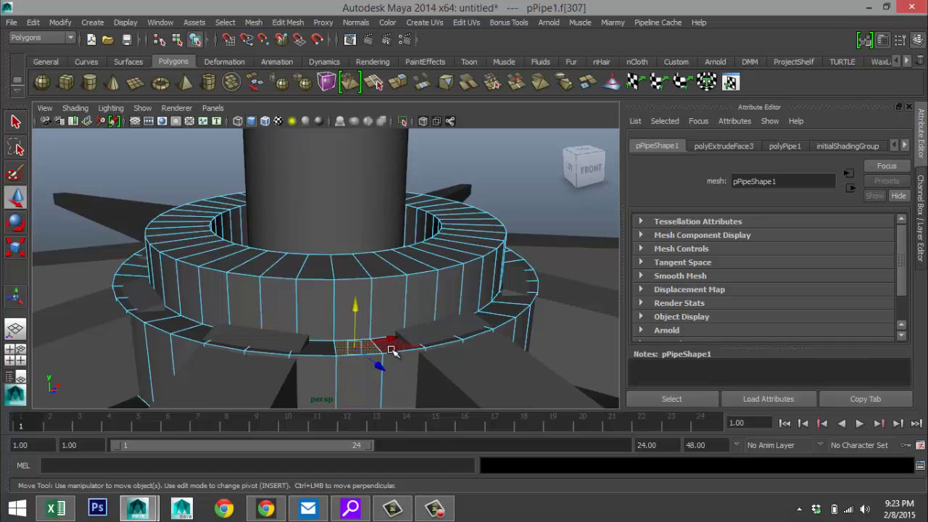
pyautogui.keyDown('shift'); pyautogui.doubleClick(371, 347); pyautogui.keyUp('shift')
pyautogui.moveTo(325, 219); pyautogui.dragTo(328, 208)
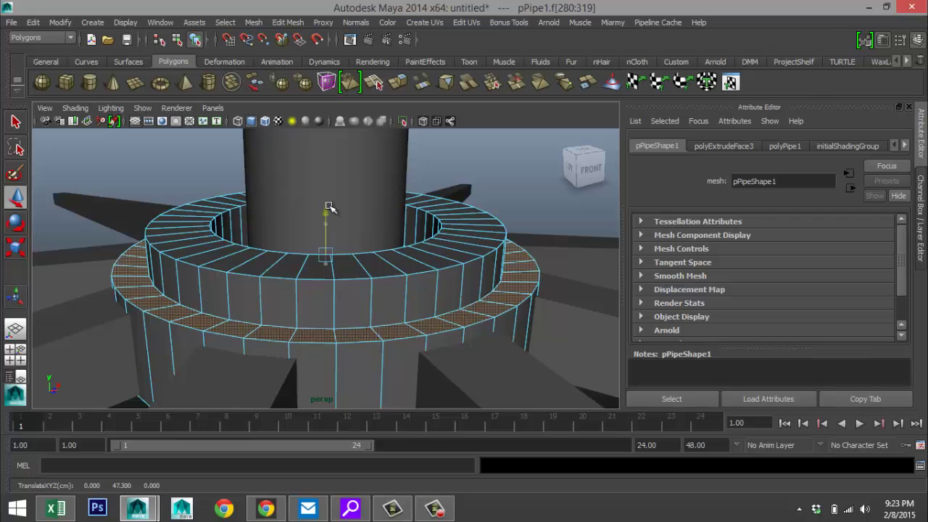
# Step: Select the collar's upper and lower inner edge loops and scale them inward to narrow the hole around the pole
pyautogui.keyDown('alt'); pyautogui.moveTo(408, 287); pyautogui.dragTo(411, 283); pyautogui.keyUp('alt')
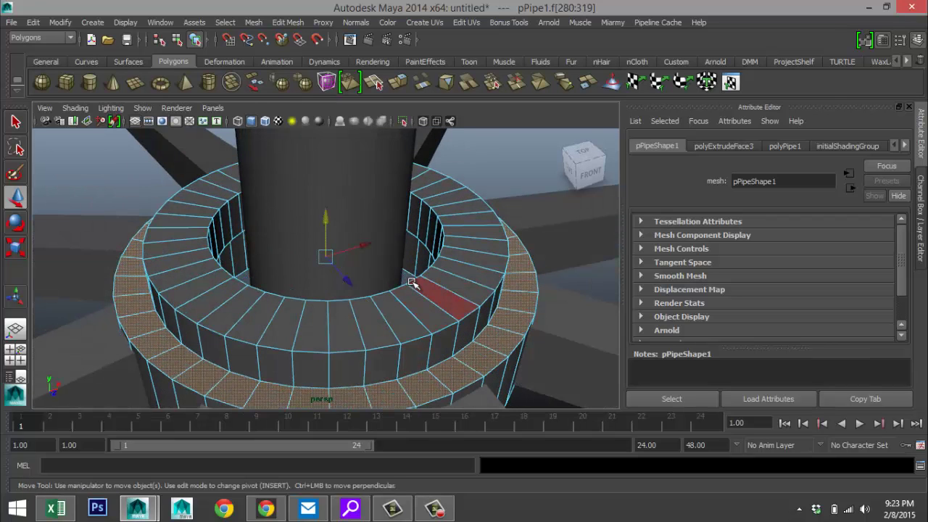
pyautogui.moveTo(416, 281); pyautogui.dragTo(423, 263, button='right')
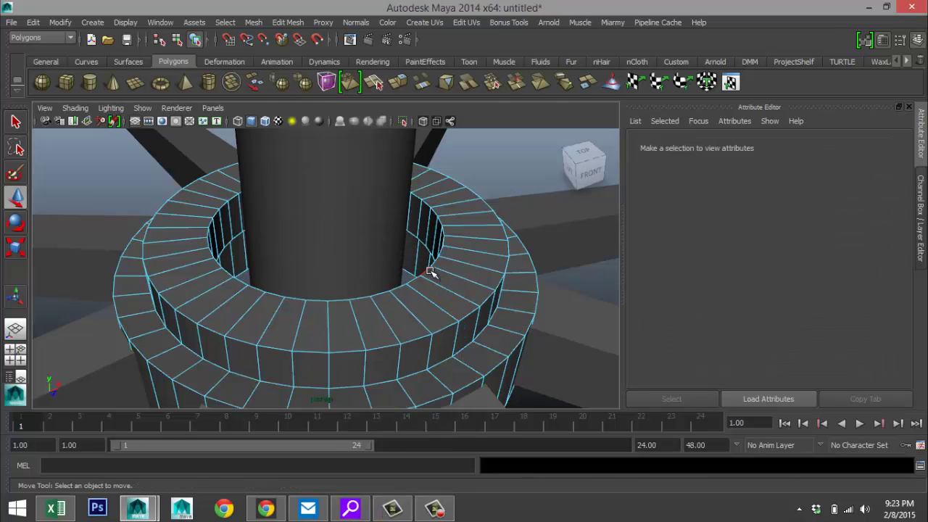
pyautogui.doubleClick(427, 271)
pyautogui.keyDown('alt'); pyautogui.moveTo(426, 337); pyautogui.dragTo(406, 277); pyautogui.keyUp('alt')
pyautogui.doubleClick(388, 267)
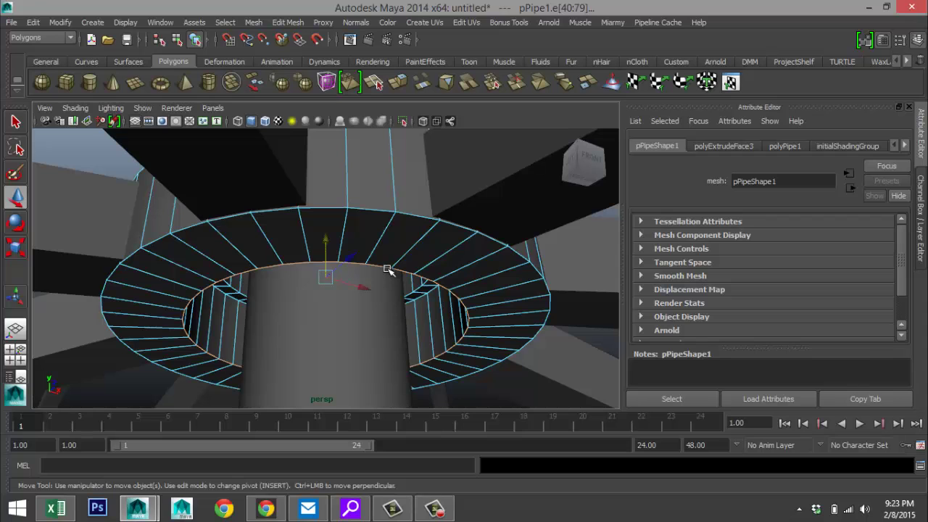
pyautogui.press('r')
pyautogui.moveTo(325, 275); pyautogui.dragTo(242, 280)
# Step: Switch the lower tier of arms to vertex mode and select the vertices at the arms' outer ends
pyautogui.keyDown('alt'); pyautogui.moveTo(331, 248); pyautogui.dragTo(346, 312); pyautogui.keyUp('alt')
pyautogui.scroll(-6, 363, 290)
pyautogui.scroll(-4, 390, 338)
pyautogui.keyDown('alt'); pyautogui.moveTo(394, 342); pyautogui.dragTo(400, 298); pyautogui.keyUp('alt')
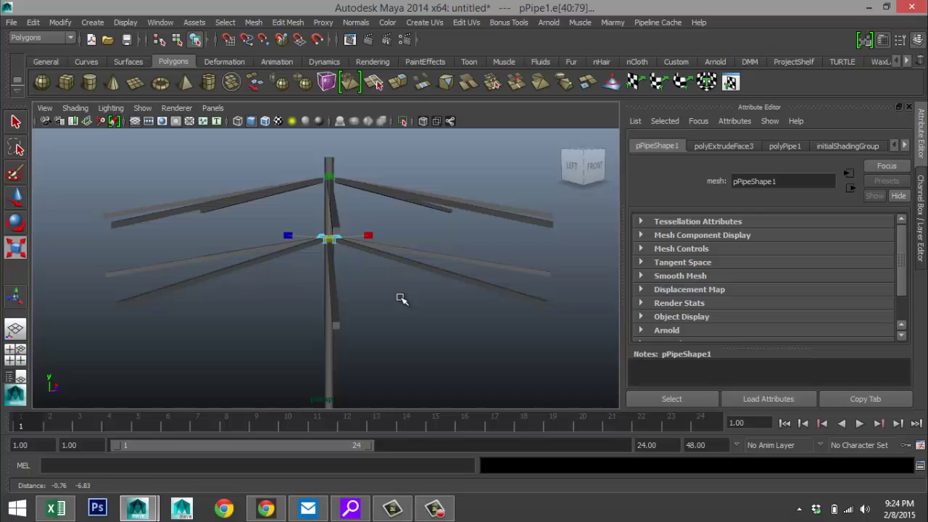
pyautogui.keyDown('alt'); pyautogui.moveTo(400, 331); pyautogui.dragTo(406, 338); pyautogui.keyUp('alt')
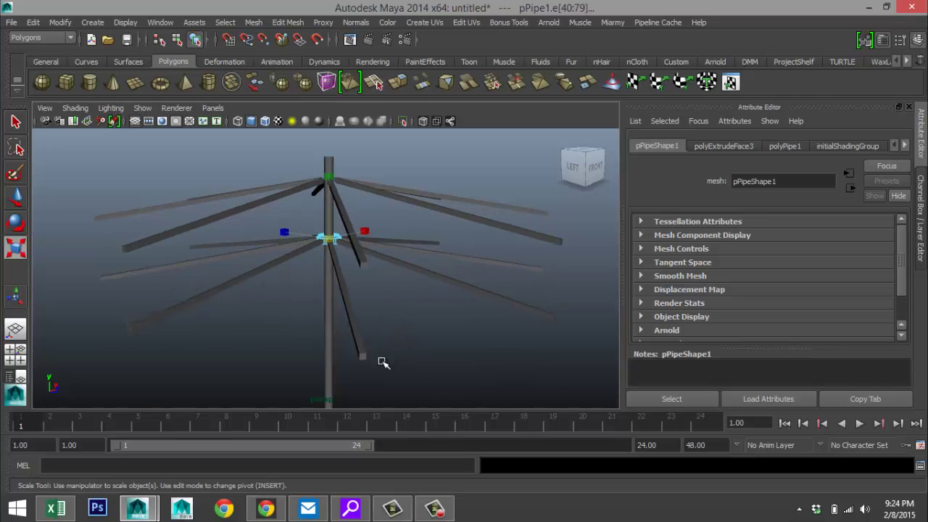
pyautogui.click(362, 354)
pyautogui.moveTo(363, 236); pyautogui.dragTo(297, 210, button='right')
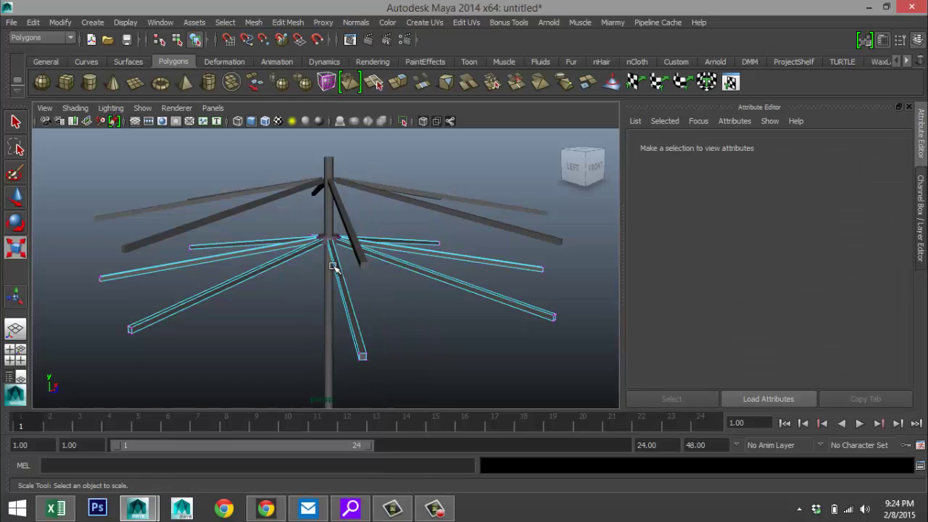
pyautogui.moveTo(111, 316); pyautogui.dragTo(149, 341)
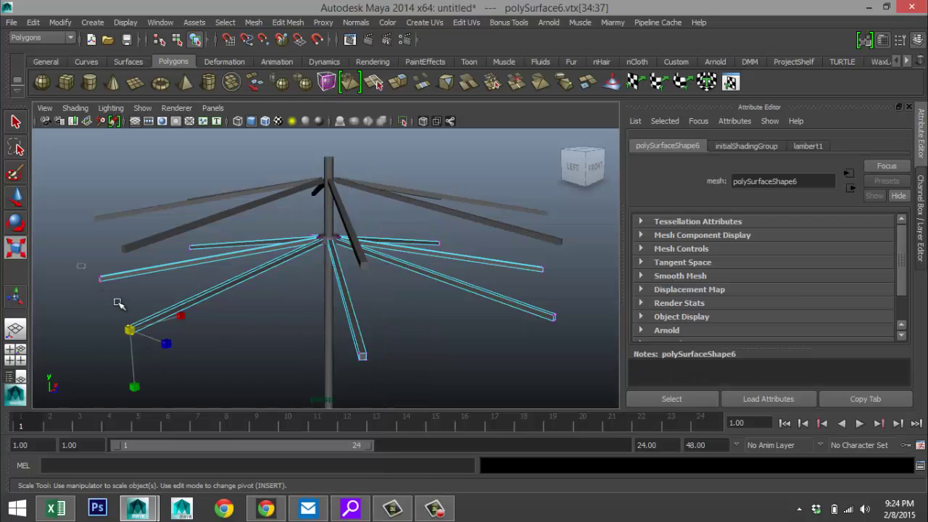
pyautogui.keyDown('shift'); pyautogui.moveTo(93, 276); pyautogui.dragTo(109, 287); pyautogui.keyUp('shift')
pyautogui.keyDown('shift'); pyautogui.moveTo(351, 346); pyautogui.dragTo(419, 409); pyautogui.keyUp('shift')
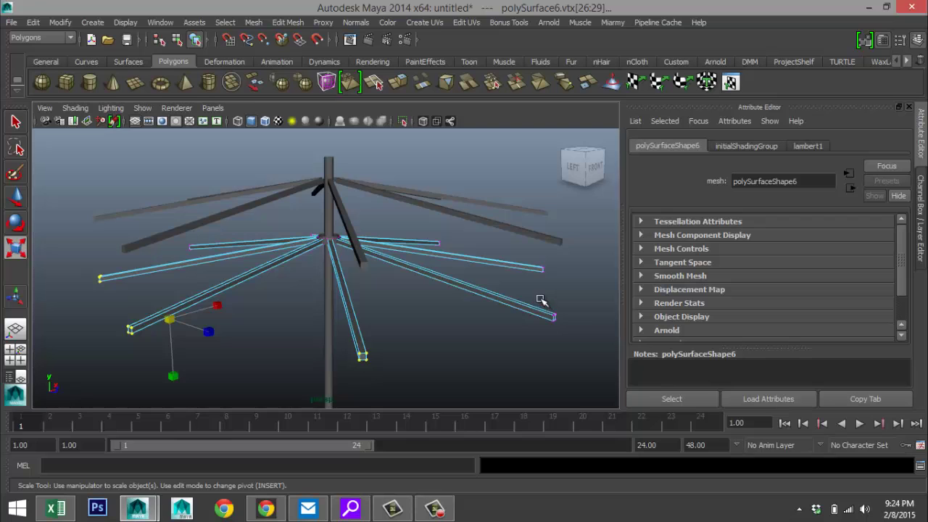
pyautogui.keyDown('shift'); pyautogui.moveTo(540, 301); pyautogui.dragTo(592, 349); pyautogui.keyUp('shift')
pyautogui.keyDown('shift'); pyautogui.moveTo(513, 251); pyautogui.dragTo(571, 300); pyautogui.keyUp('shift')
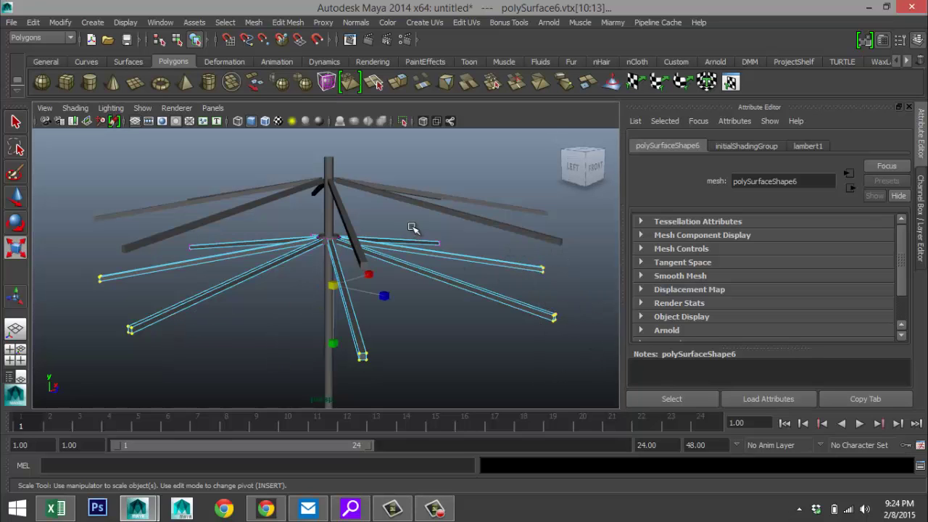
# Step: Add the remaining ribs' outer tips to the vertex selection so all lower rib ends are selected
pyautogui.keyDown('shift'); pyautogui.moveTo(412, 228); pyautogui.dragTo(460, 268); pyautogui.keyUp('shift')
pyautogui.keyDown('alt'); pyautogui.moveTo(240, 336); pyautogui.dragTo(375, 359); pyautogui.keyUp('alt')
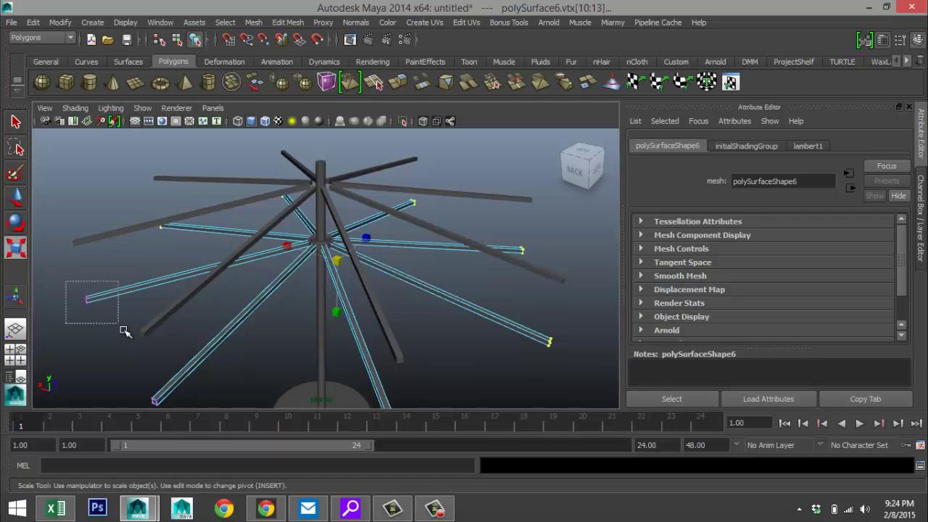
pyautogui.keyDown('shift'); pyautogui.moveTo(121, 373); pyautogui.dragTo(182, 422); pyautogui.keyUp('shift')
pyautogui.scroll(-4, 338, 404)
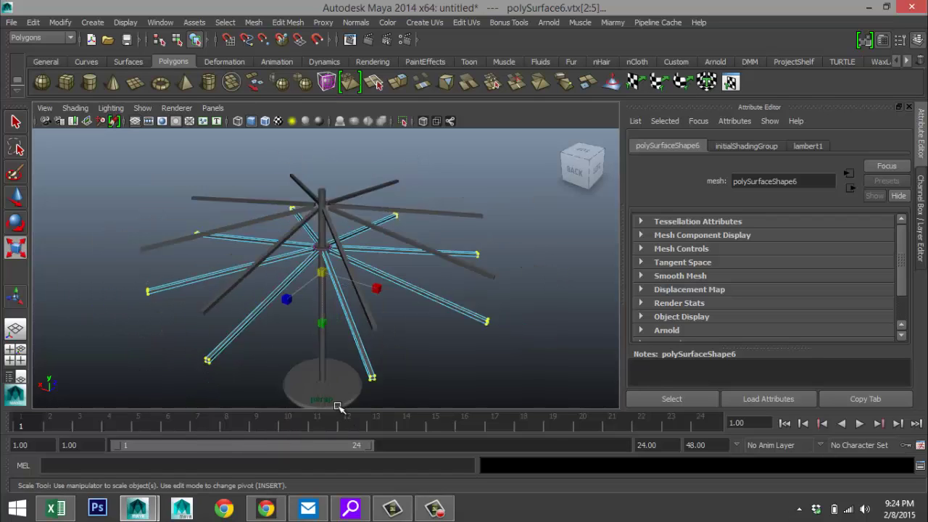
pyautogui.keyDown('alt'); pyautogui.moveTo(394, 381); pyautogui.dragTo(368, 338); pyautogui.keyUp('alt')
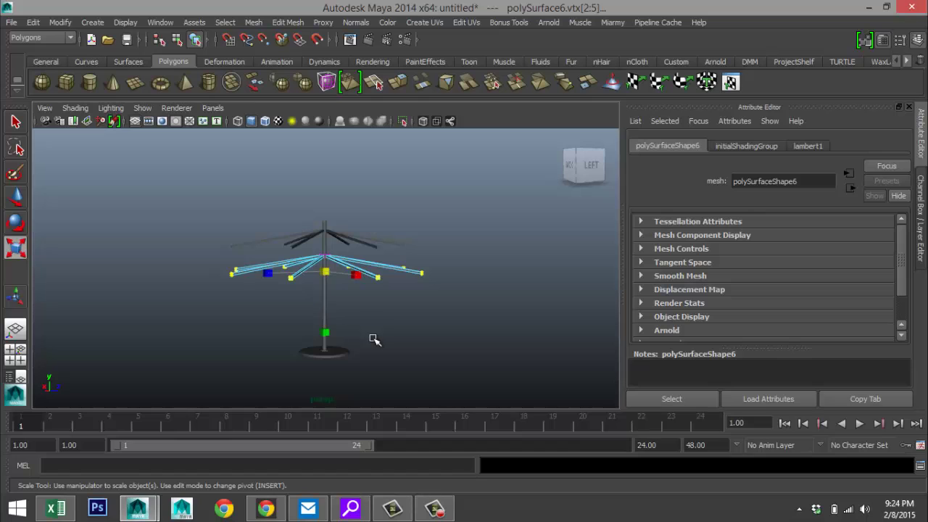
# Step: Raise the selected outer ends of the lower ribs above the upper ribs, to a height of about 64.5 cm
pyautogui.press('w')
pyautogui.moveTo(326, 228); pyautogui.dragTo(310, 191)
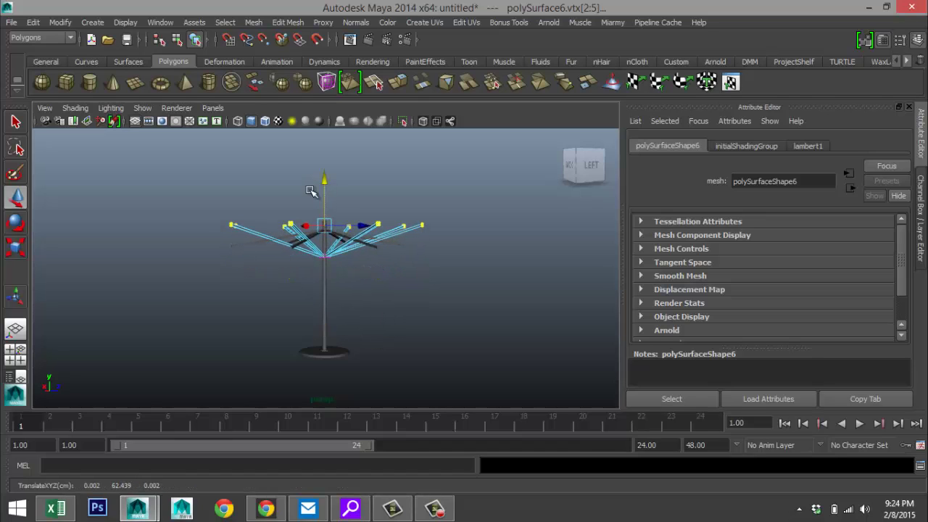
pyautogui.click(20, 354)
pyautogui.press('space')
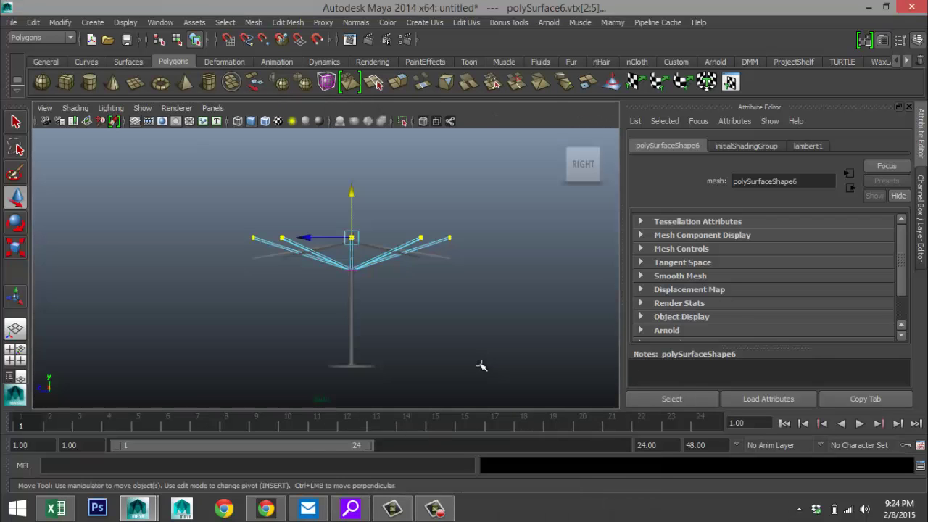
pyautogui.press('f')
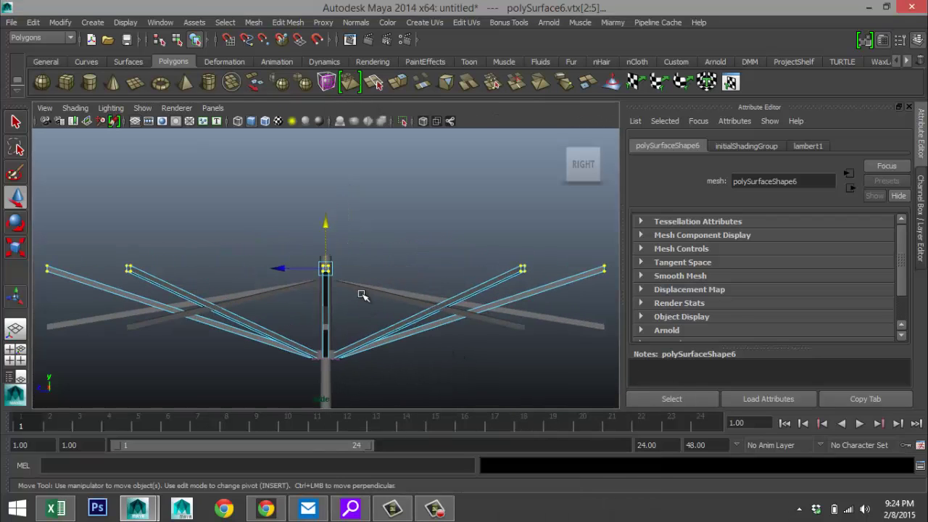
pyautogui.moveTo(325, 226); pyautogui.dragTo(328, 213)
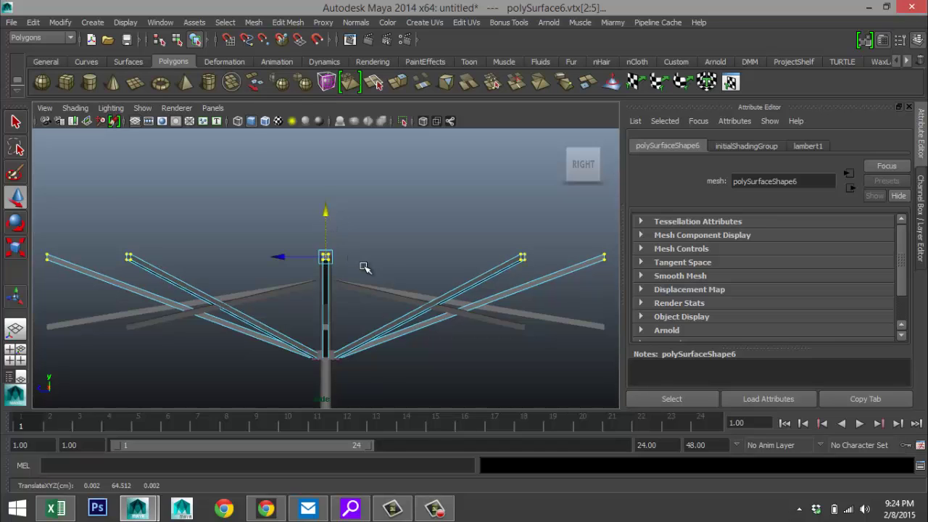
pyautogui.keyDown('alt'); pyautogui.click(387, 296); pyautogui.keyUp('alt')
pyautogui.press('space')
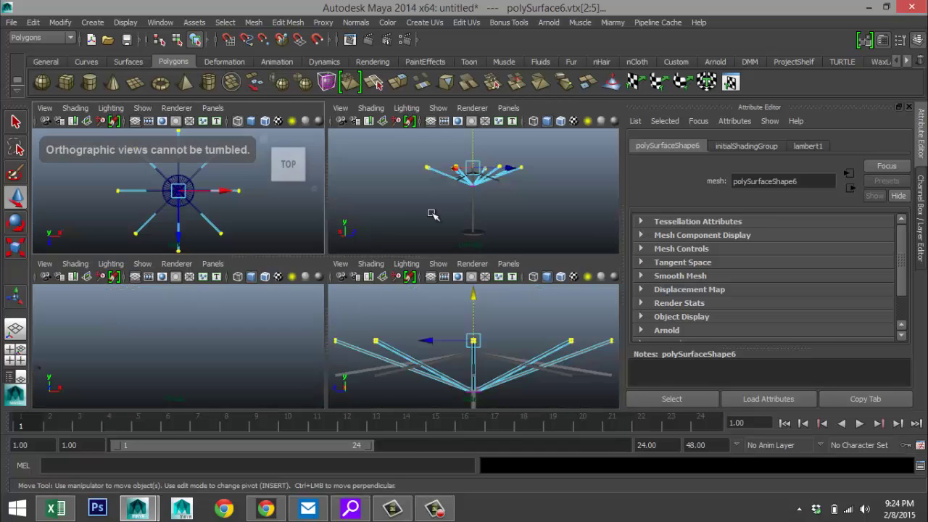
pyautogui.press('space')
pyautogui.keyDown('alt'); pyautogui.moveTo(444, 214); pyautogui.dragTo(479, 300); pyautogui.keyUp('alt')
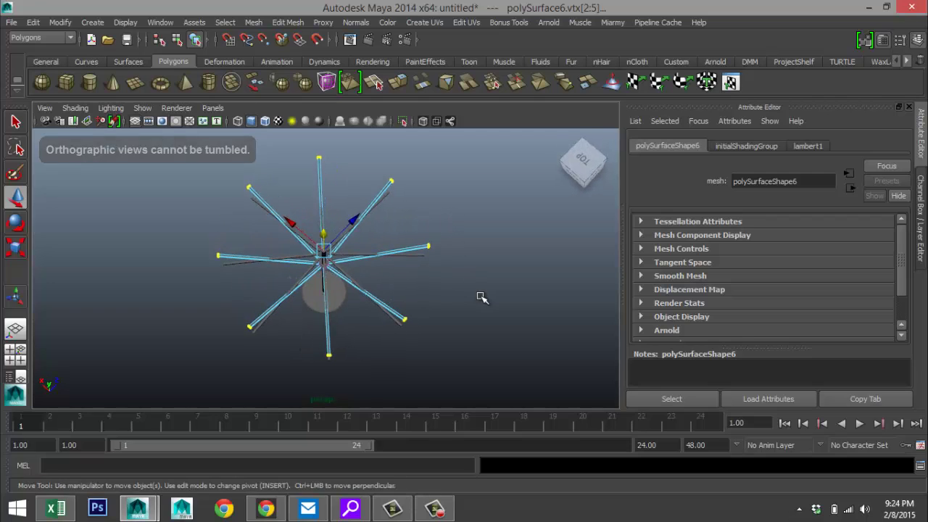
# Step: Scale the lower ribs' outer ends inward uniformly and adjust their height so they meet the upper ribs as braces
pyautogui.press('r')
pyautogui.moveTo(326, 250); pyautogui.dragTo(269, 261)
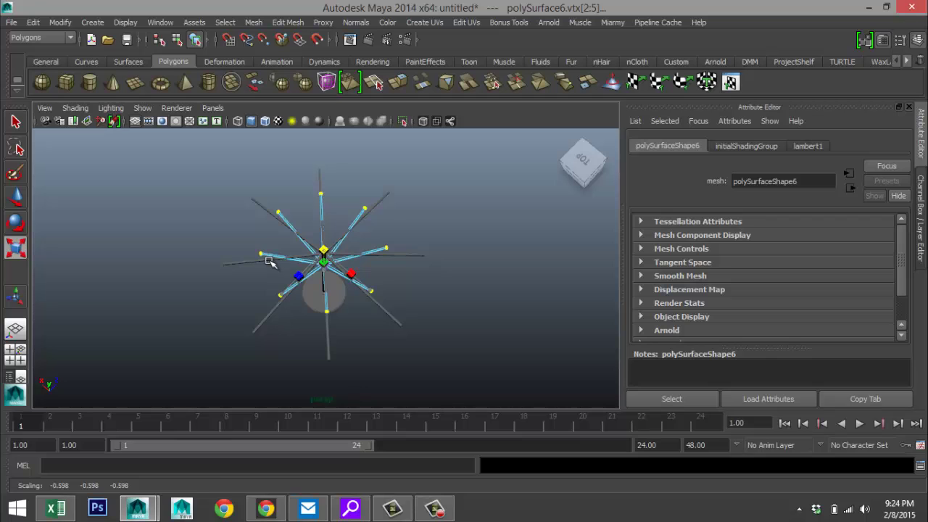
pyautogui.keyDown('alt'); pyautogui.moveTo(383, 321); pyautogui.dragTo(457, 259); pyautogui.keyUp('alt')
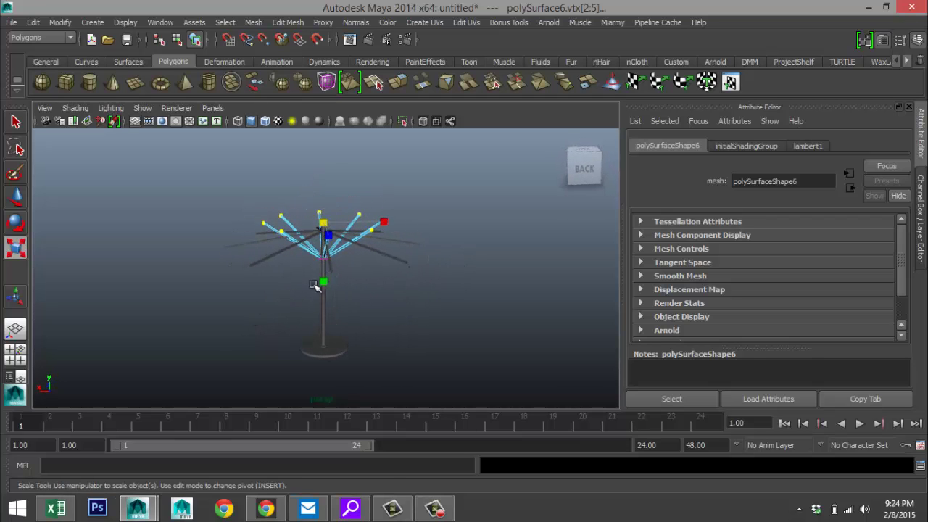
pyautogui.press('w')
pyautogui.moveTo(321, 177); pyautogui.dragTo(319, 174)
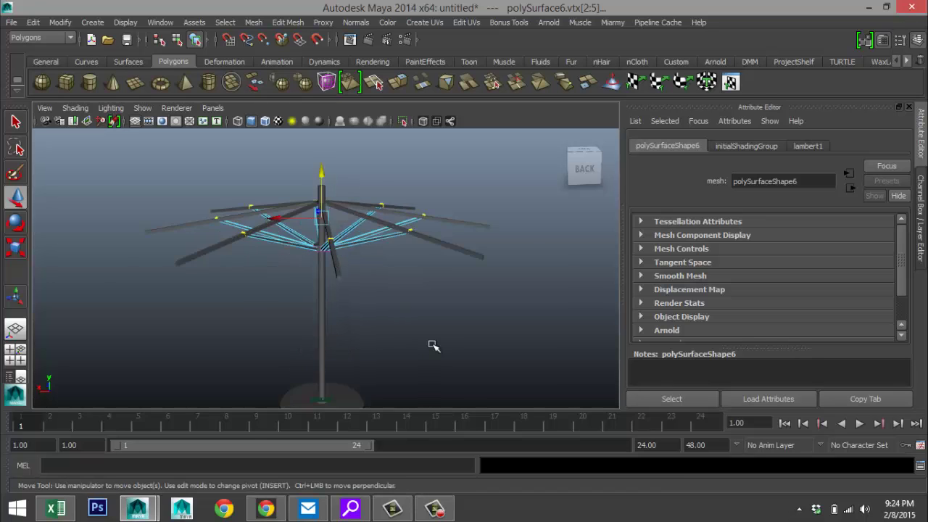
pyautogui.scroll(3, 435, 342)
pyautogui.keyDown('alt'); pyautogui.moveTo(483, 320); pyautogui.dragTo(348, 333); pyautogui.keyUp('alt')
pyautogui.click(415, 322)
# Step: Insert an edge loop around the umbrella pole just below its top end
pyautogui.moveTo(246, 321); pyautogui.dragTo(442, 336)
pyautogui.scroll(3, 442, 337)
pyautogui.keyDown('alt'); pyautogui.moveTo(399, 283); pyautogui.dragTo(402, 341); pyautogui.keyUp('alt')
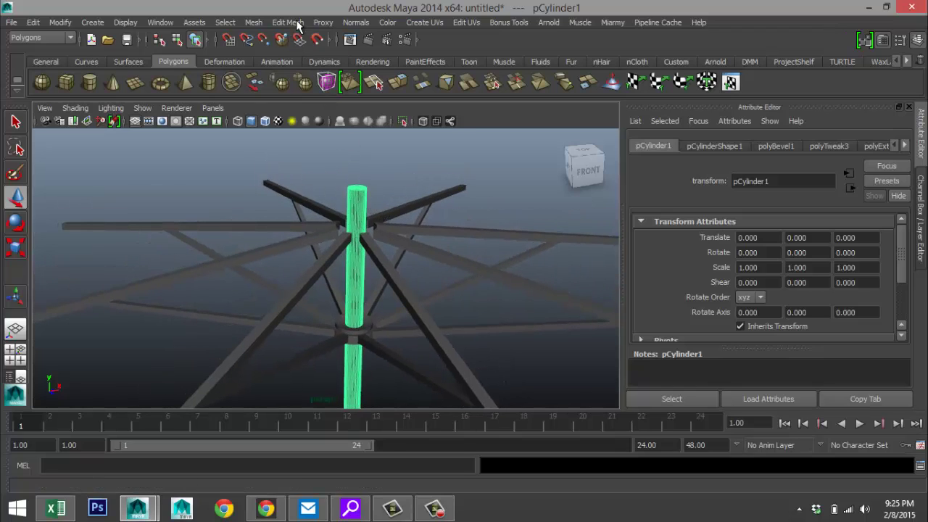
pyautogui.click(296, 23)
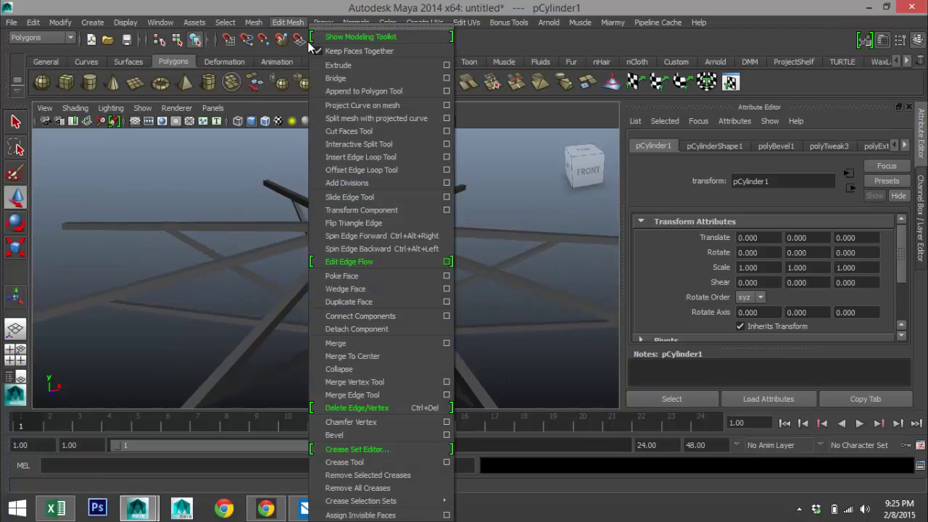
pyautogui.click(380, 157)
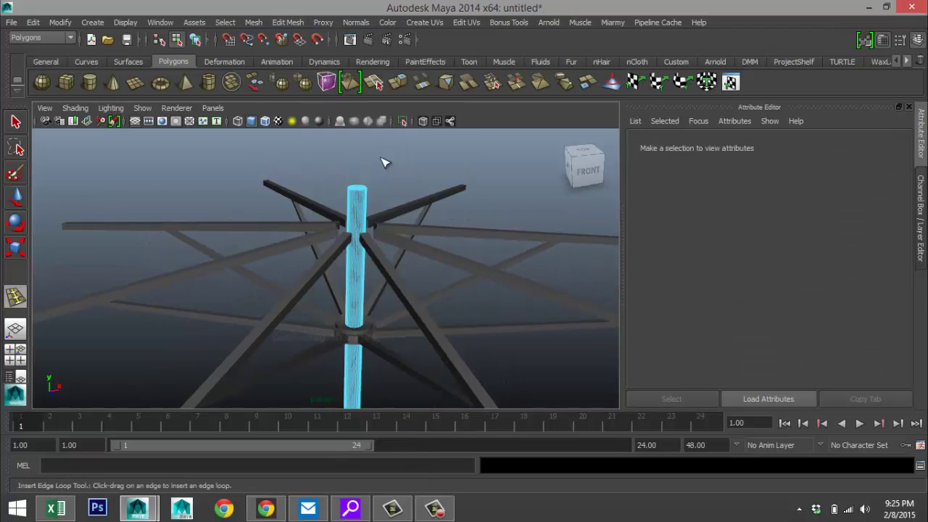
pyautogui.click(364, 209)
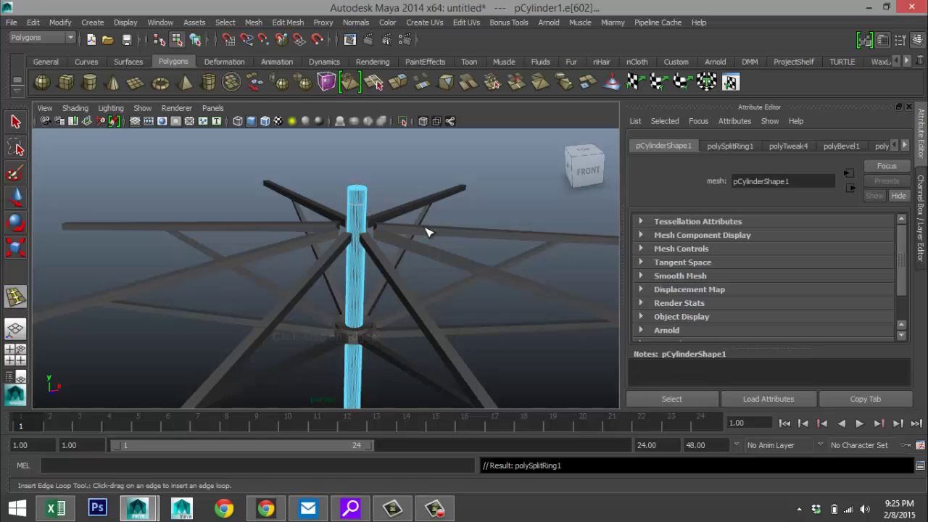
# Step: Extrude the faces of the pole's top section above the new edge loop and scale them slightly outward
pyautogui.press('q')
pyautogui.scroll(2, 419, 239)
pyautogui.keyDown('alt'); pyautogui.moveTo(419, 250); pyautogui.dragTo(351, 283); pyautogui.keyUp('alt')
pyautogui.moveTo(344, 246); pyautogui.dragTo(289, 212, button='right')
pyautogui.moveTo(353, 230); pyautogui.dragTo(379, 237)
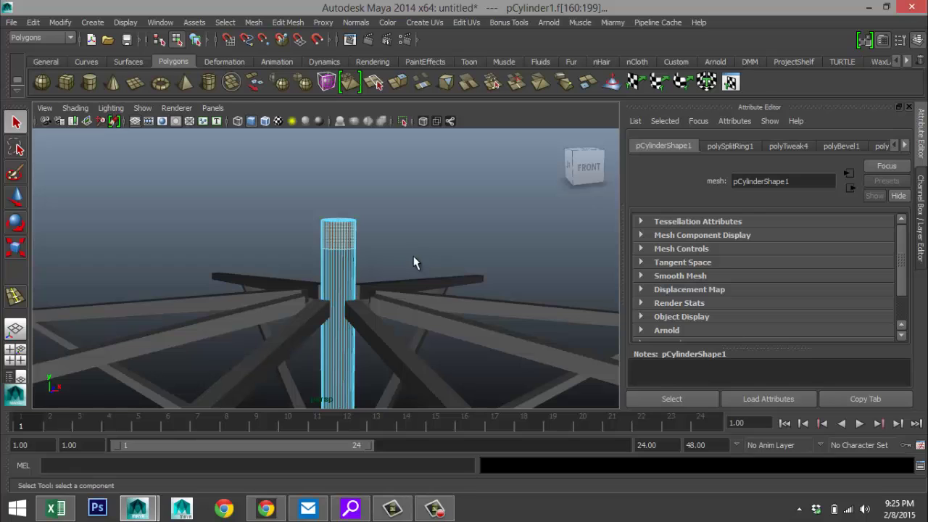
pyautogui.click(289, 22)
pyautogui.click(360, 67)
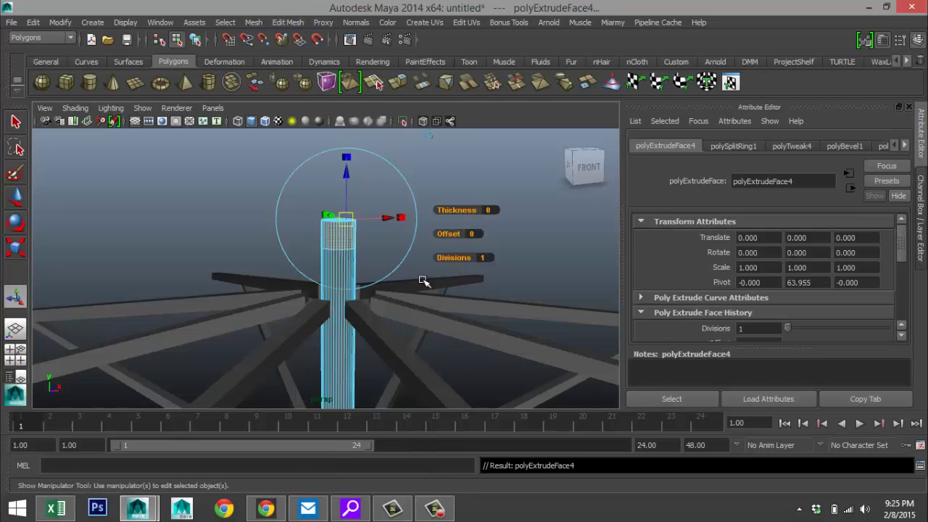
pyautogui.press('r')
pyautogui.moveTo(343, 237); pyautogui.dragTo(351, 239)
pyautogui.keyDown('alt'); pyautogui.moveTo(395, 293); pyautogui.dragTo(429, 331); pyautogui.keyUp('alt')
pyautogui.keyDown('alt'); pyautogui.moveTo(429, 332); pyautogui.dragTo(425, 271, button='middle'); pyautogui.keyUp('alt')
pyautogui.scroll(-2, 433, 266)
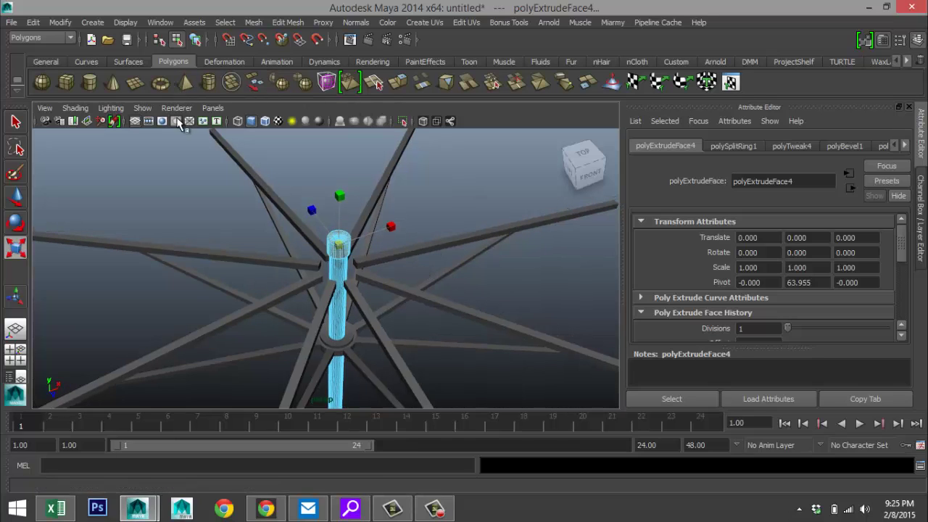
# Step: Create a polygon cylinder beside the umbrella, radius about 6.56 and height about 2.95, with 40 axis subdivisions
pyautogui.click(90, 82)
pyautogui.scroll(-3, 234, 197)
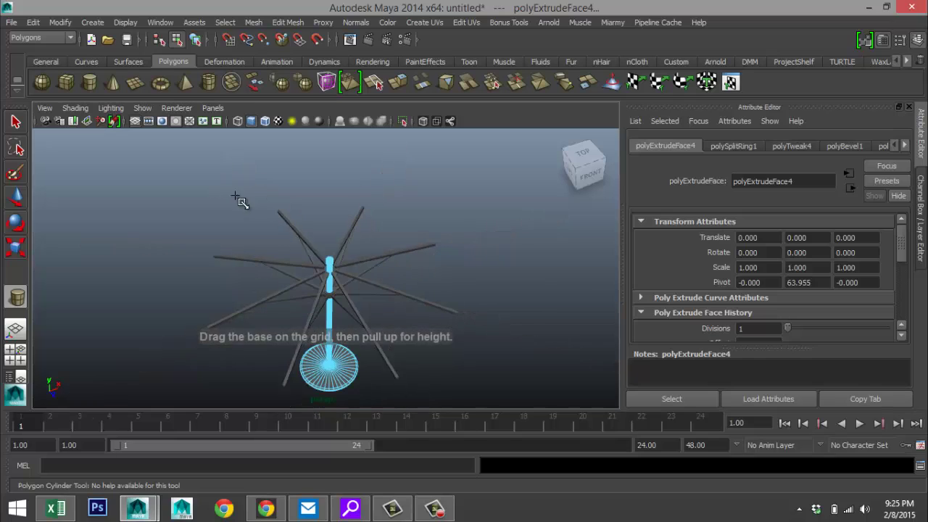
pyautogui.moveTo(488, 372); pyautogui.dragTo(495, 354)
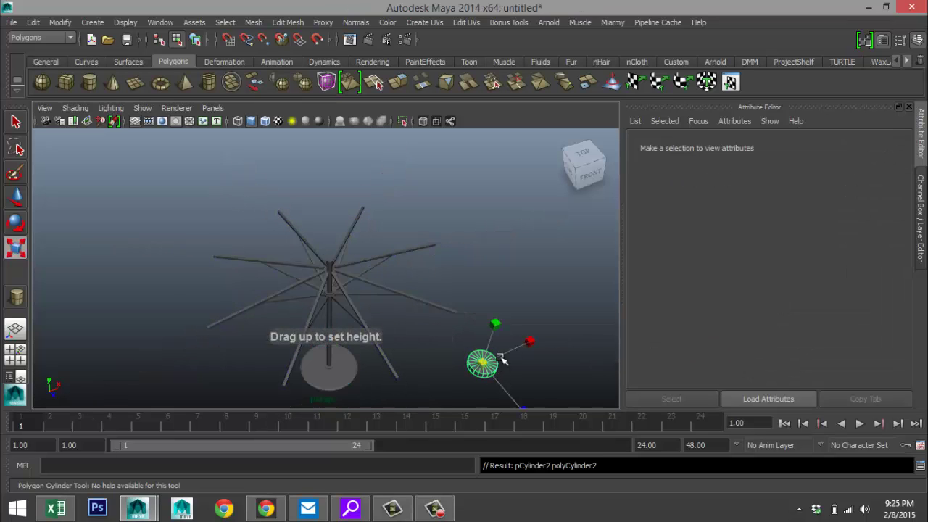
pyautogui.click(782, 146)
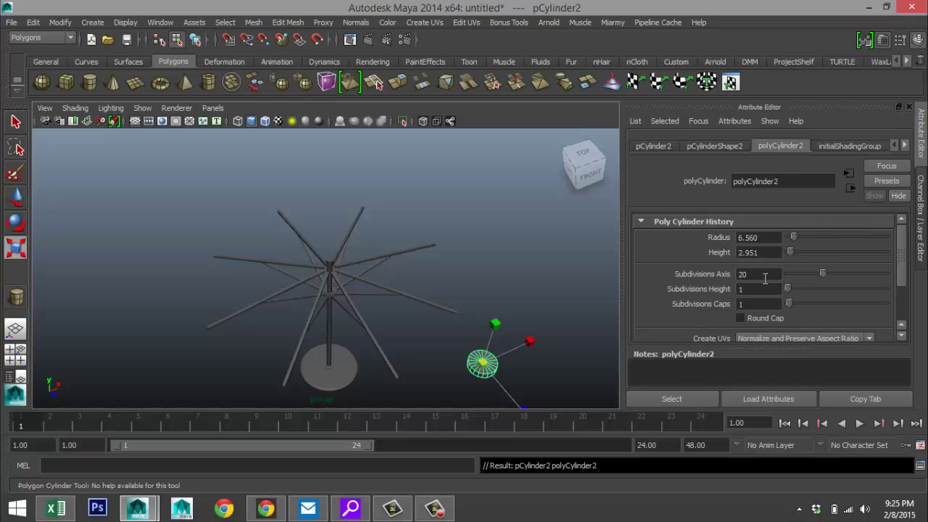
pyautogui.doubleClick(765, 279)
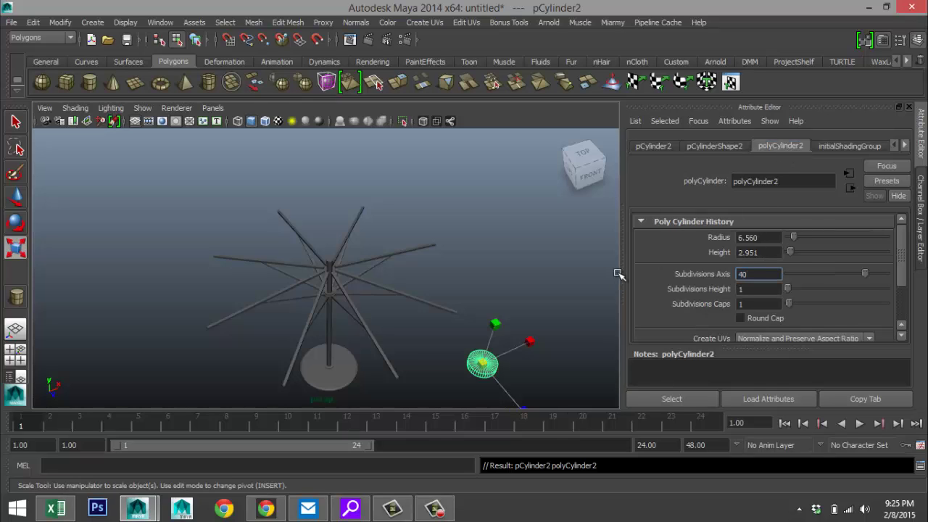
# Step: Centre the new cylinder at the origin by setting its X, Y and Z translation to 0
pyautogui.click(667, 147)
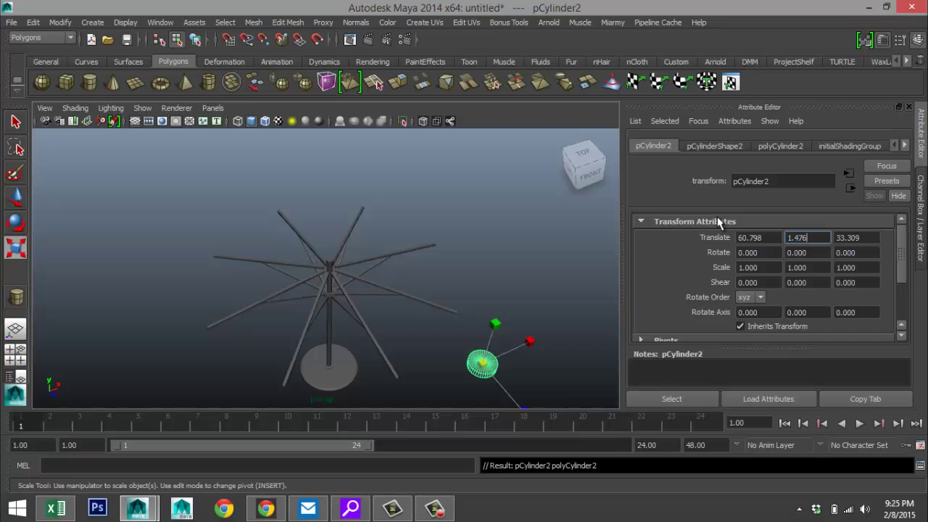
pyautogui.moveTo(773, 238); pyautogui.dragTo(665, 241)
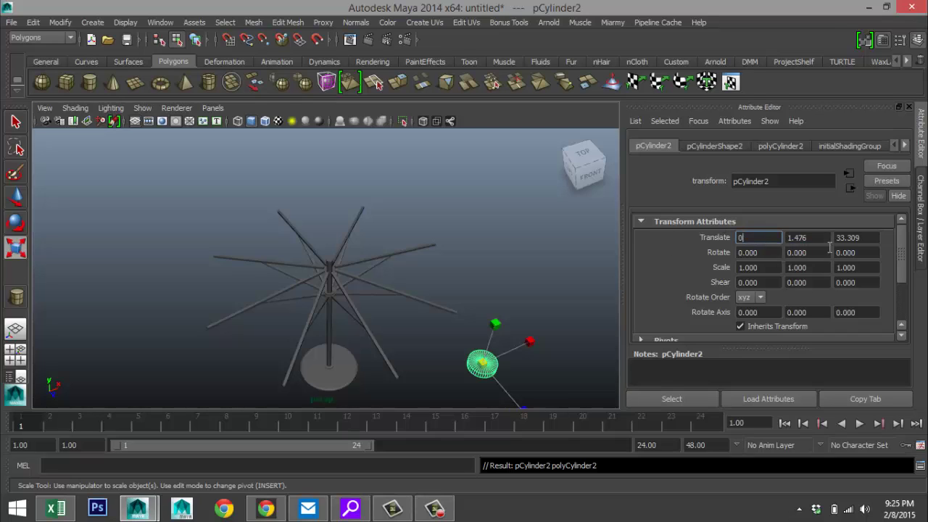
pyautogui.write('0')
pyautogui.click(786, 236)
pyautogui.write('0')
pyautogui.click(854, 238)
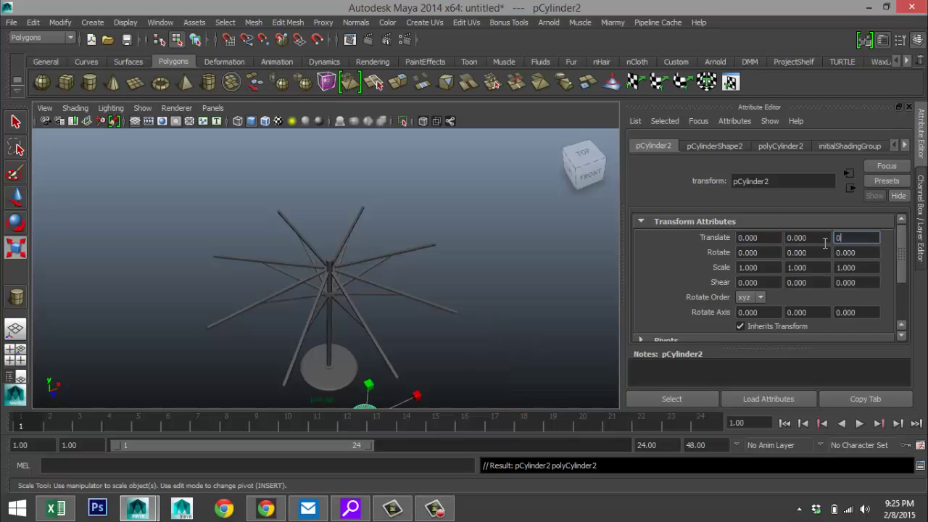
pyautogui.write('0')
pyautogui.click(821, 240)
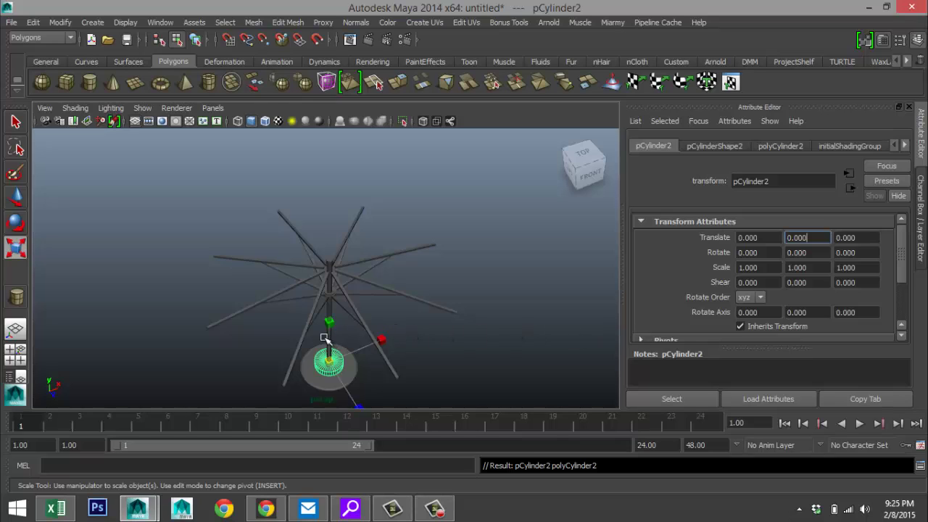
pyautogui.click(434, 322)
# Step: Raise the cylinder along the pole to the upper rib hub, at about 59.78 in Y, and scale it uniformly to about 0.41
pyautogui.press('w')
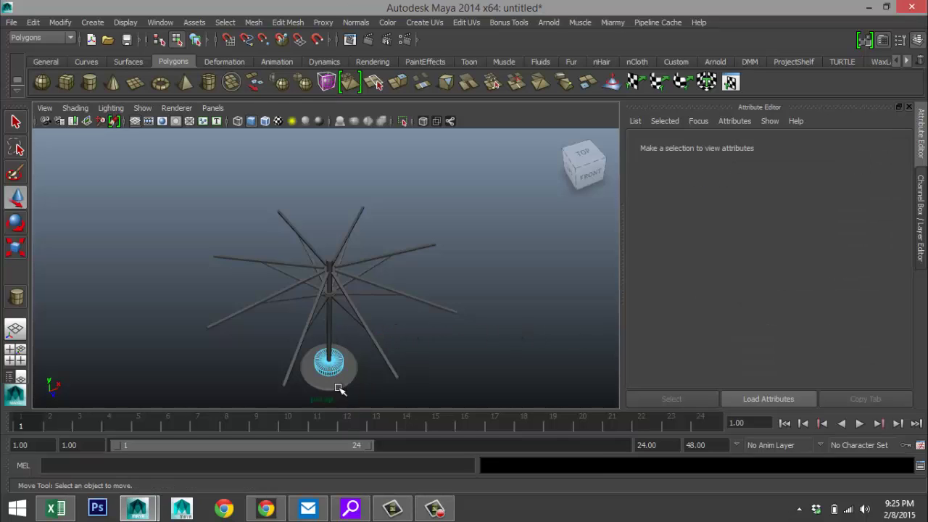
pyautogui.hotkey('ctrl', 'z')
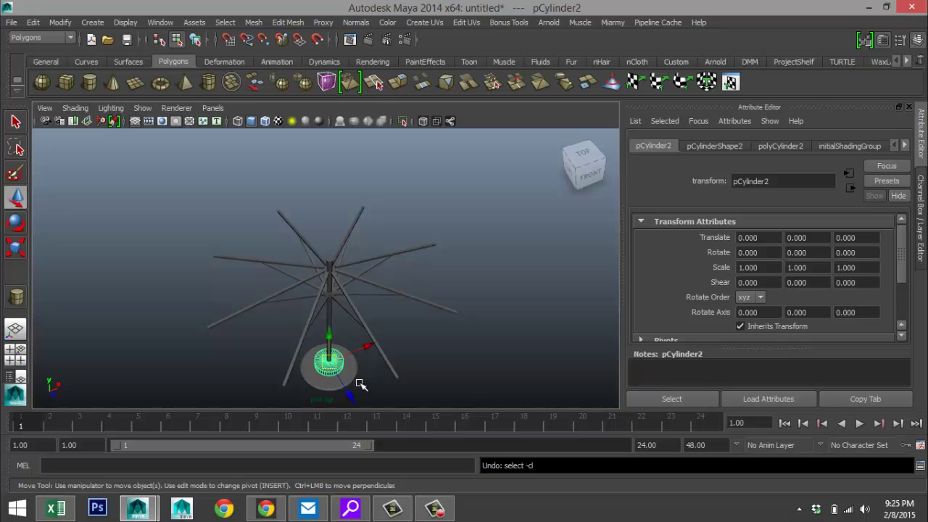
pyautogui.moveTo(330, 335); pyautogui.dragTo(329, 233)
pyautogui.press('f')
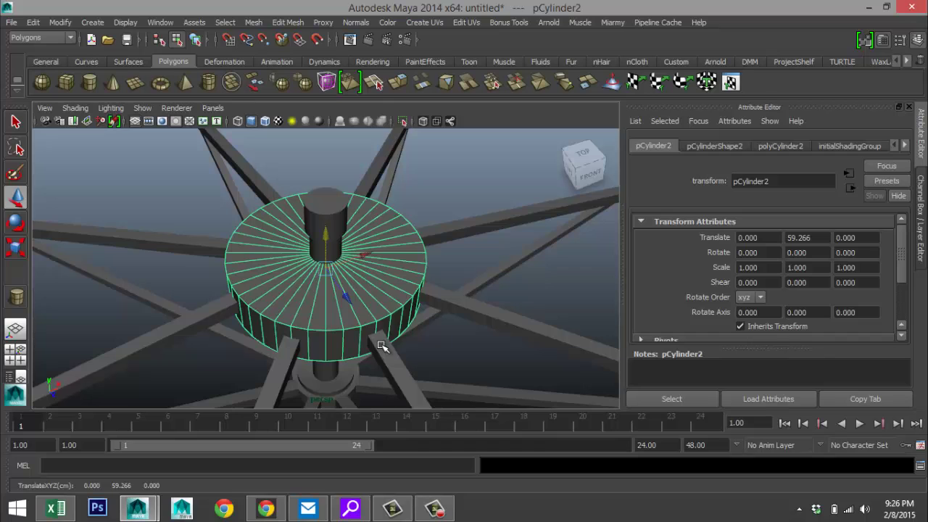
pyautogui.press('r')
pyautogui.moveTo(326, 267); pyautogui.dragTo(253, 283)
pyautogui.press('w')
pyautogui.moveTo(324, 234); pyautogui.dragTo(325, 227)
pyautogui.keyDown('alt'); pyautogui.moveTo(363, 303); pyautogui.dragTo(353, 261); pyautogui.keyUp('alt')
pyautogui.scroll(-5, 356, 268)
pyautogui.keyDown('alt'); pyautogui.moveTo(389, 338); pyautogui.dragTo(435, 319); pyautogui.keyUp('alt')
# Step: Select all parts of the umbrella frame in object mode, combine them into one mesh and deselect it
pyautogui.moveTo(193, 181); pyautogui.dragTo(457, 388)
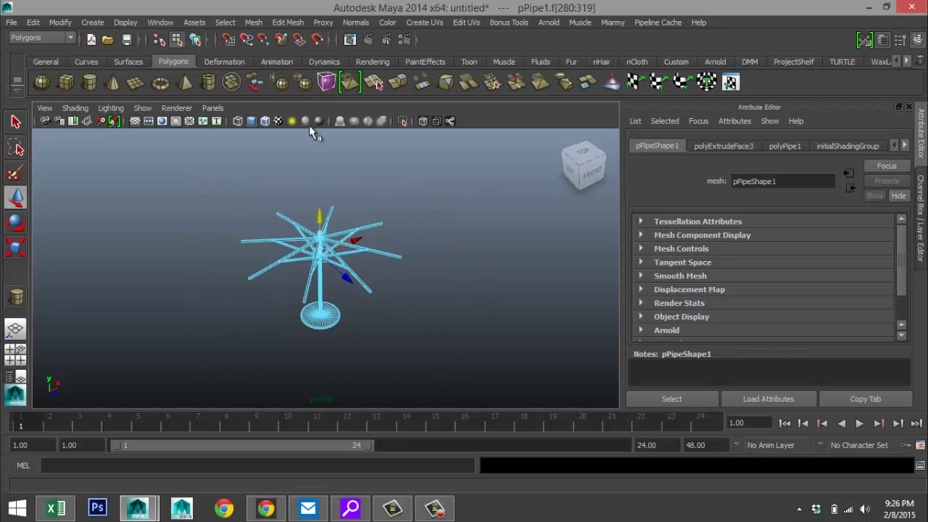
pyautogui.moveTo(301, 211); pyautogui.dragTo(356, 196, button='right')
pyautogui.moveTo(203, 177); pyautogui.dragTo(454, 372)
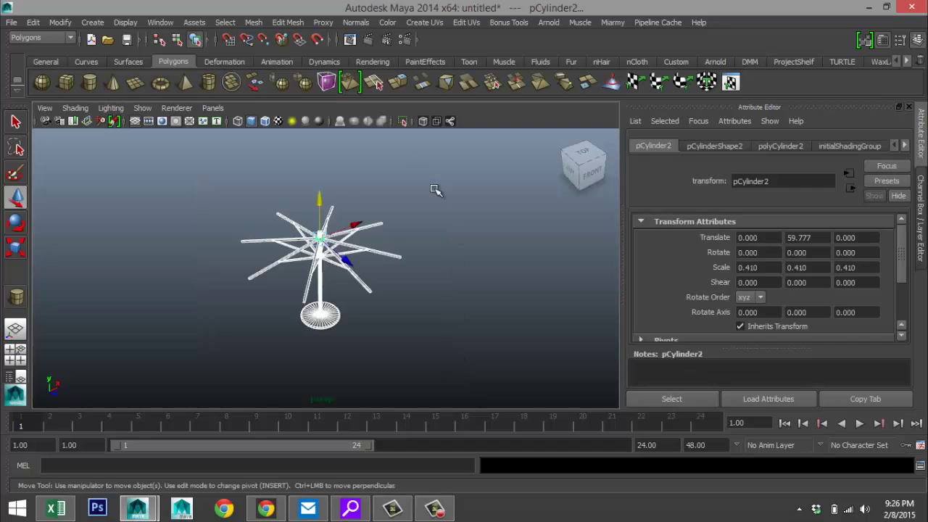
pyautogui.click(254, 23)
pyautogui.click(269, 38)
pyautogui.keyDown('alt'); pyautogui.moveTo(433, 290); pyautogui.dragTo(377, 280); pyautogui.keyUp('alt')
pyautogui.keyDown('alt'); pyautogui.moveTo(435, 284); pyautogui.dragTo(410, 282, button='middle'); pyautogui.keyUp('alt')
pyautogui.moveTo(425, 289)
pyautogui.keyDown('alt'); pyautogui.mouseDown()
pyautogui.moveTo(430, 307)
pyautogui.moveTo(460, 306)
pyautogui.moveTo(434, 281)
pyautogui.mouseUp(); pyautogui.keyUp('alt')
pyautogui.click(442, 285)
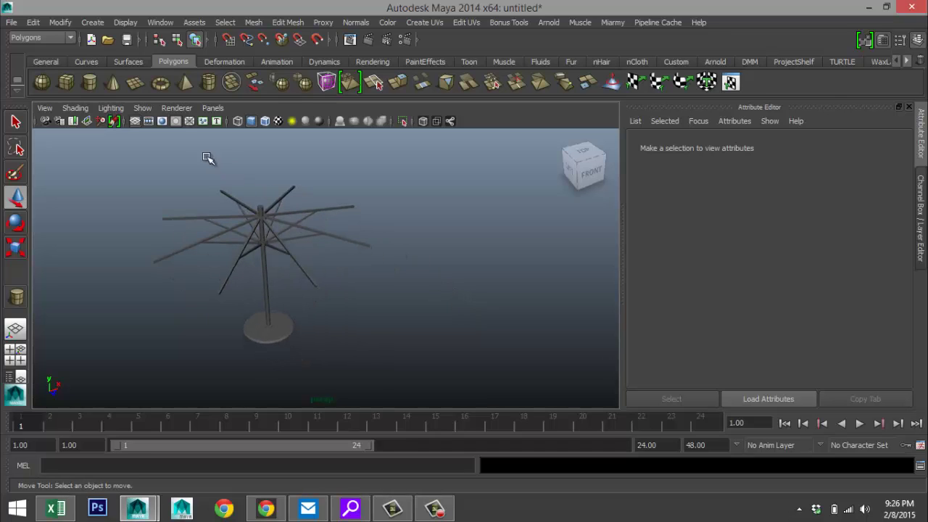
# Step: Create a large, thin polygon pipe ring on the grid beside the umbrella frame
pyautogui.click(91, 83)
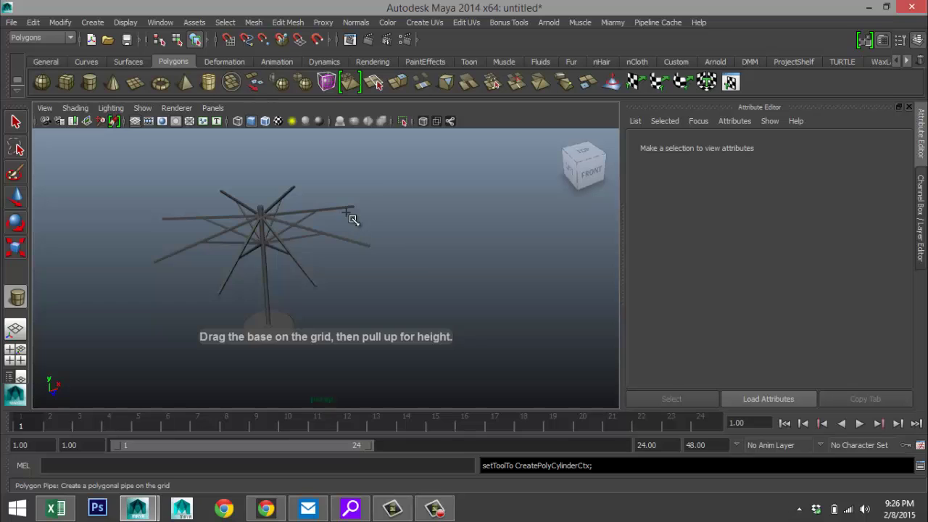
pyautogui.moveTo(494, 328)
pyautogui.mouseDown()
pyautogui.moveTo(494, 311)
pyautogui.moveTo(490, 332)
pyautogui.mouseUp()
pyautogui.click(537, 278)
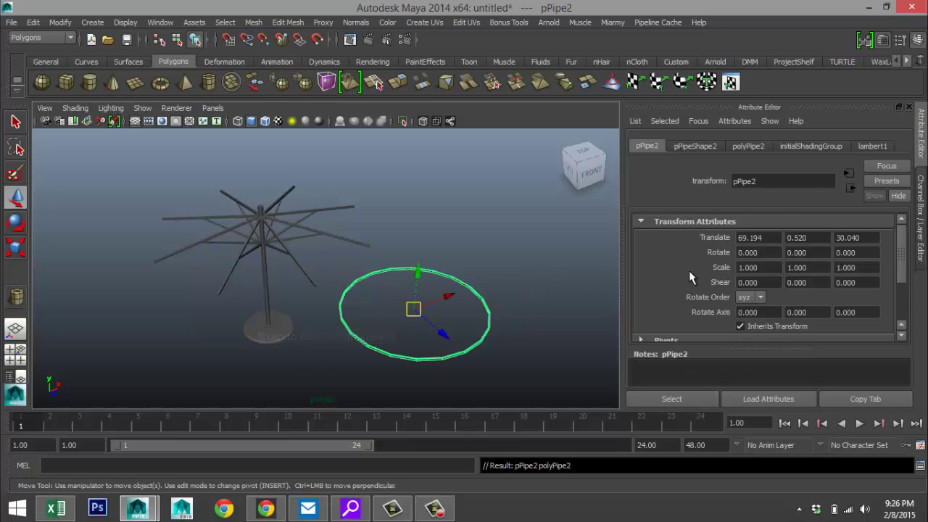
# Step: Set the pipe ring's axis subdivisions to 60 and increase its thickness to about 33.8, forming a disc with a small central hole
pyautogui.click(751, 147)
pyautogui.doubleClick(766, 290)
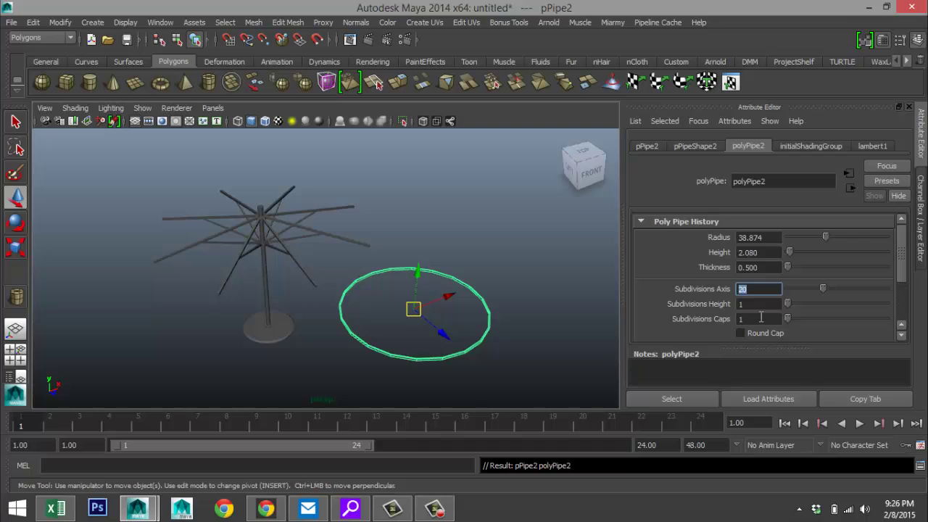
pyautogui.write('60')
pyautogui.press('Return')
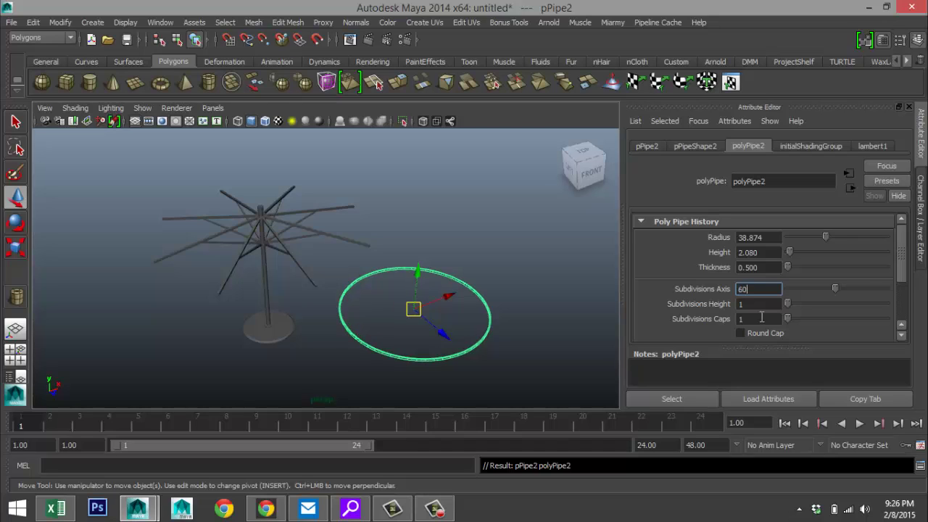
pyautogui.doubleClick(776, 268)
pyautogui.moveTo(789, 268); pyautogui.dragTo(821, 268)
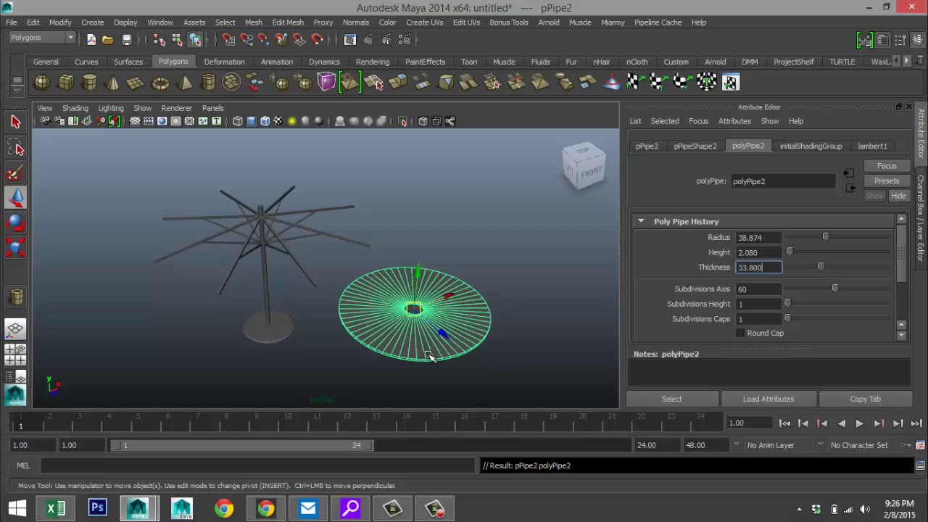
pyautogui.click(558, 352)
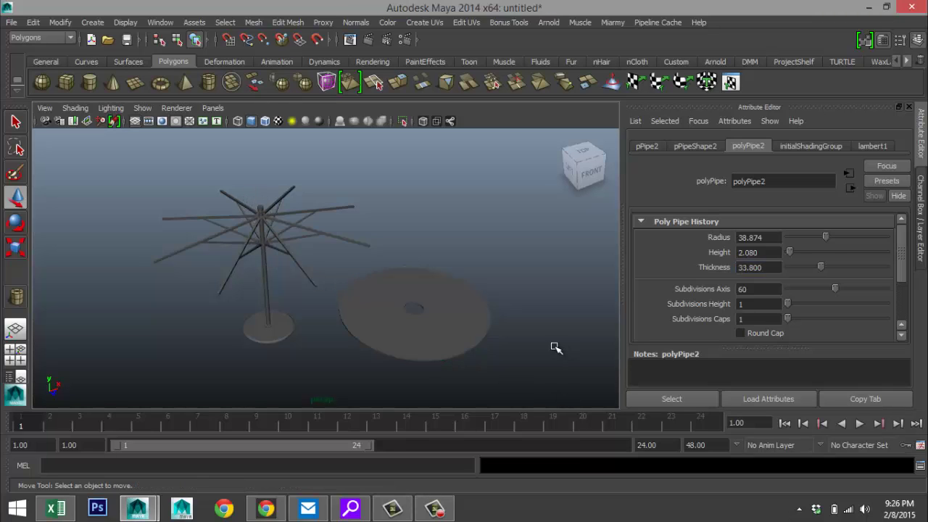
# Step: Centre the disc at the origin with X, Y and Z translation 0 and raise it above the ribs to about 62.26 in Y
pyautogui.click(477, 340)
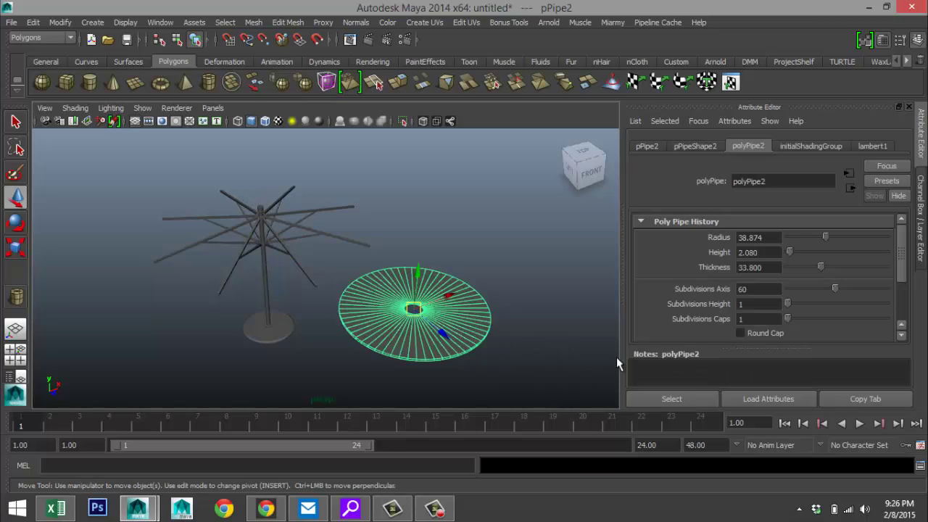
pyautogui.click(647, 148)
pyautogui.click(778, 238)
pyautogui.write('0')
pyautogui.press('Tab')
pyautogui.write('0')
pyautogui.press('Tab')
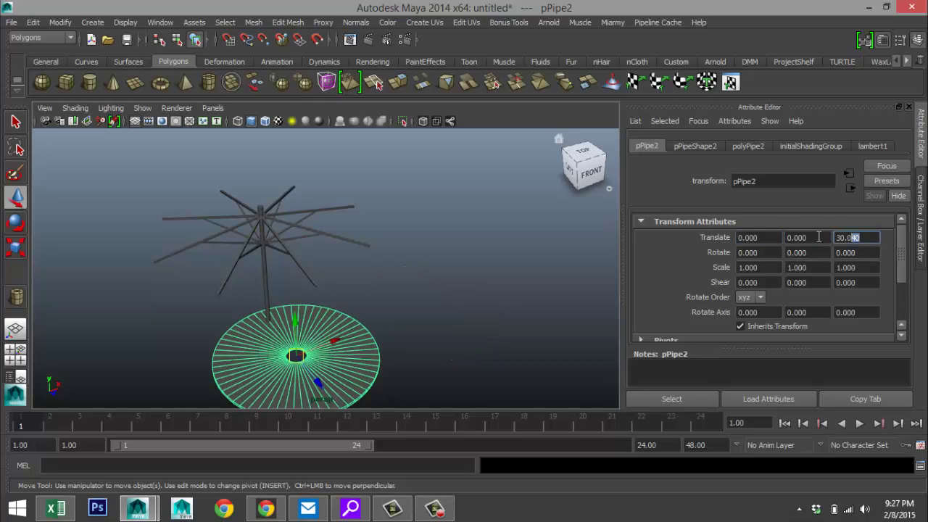
pyautogui.write('0')
pyautogui.click(806, 237)
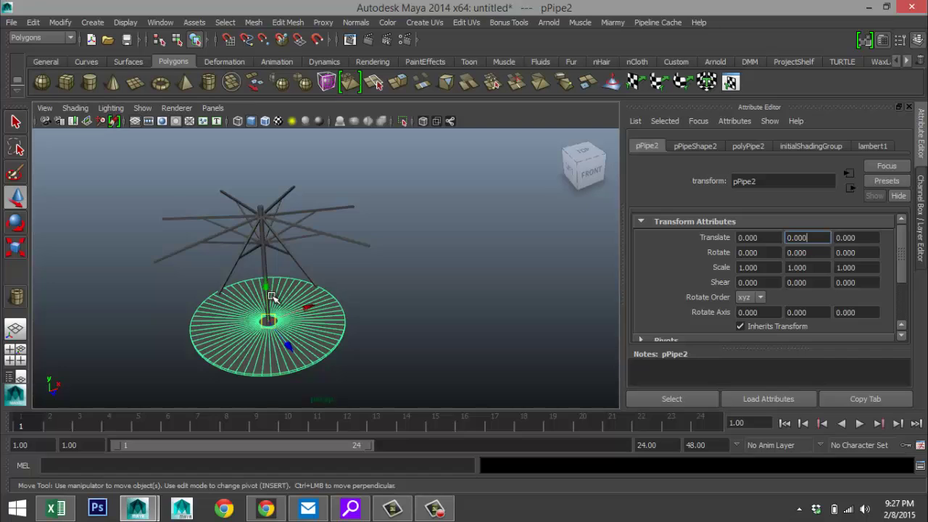
pyautogui.moveTo(265, 287); pyautogui.dragTo(253, 179)
# Step: Set the disc's cap subdivisions to 15 and its thickness to about 35.18, checking the central hole against the pole from above
pyautogui.click(15, 354)
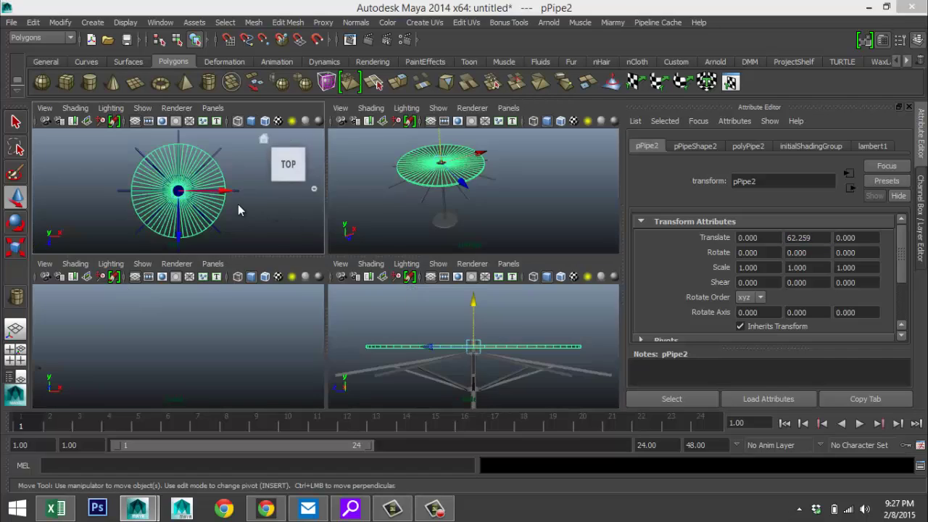
pyautogui.press('space')
pyautogui.scroll(8, 352, 290)
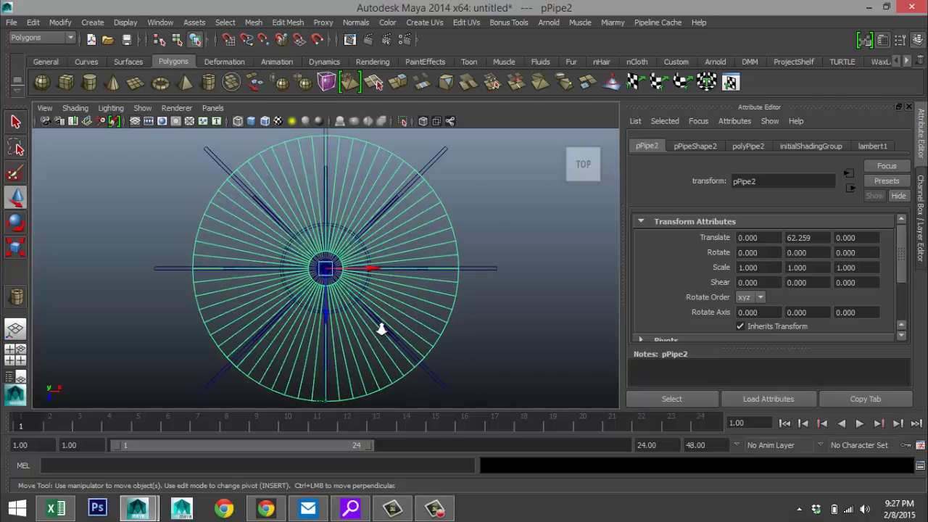
pyautogui.scroll(5, 383, 328)
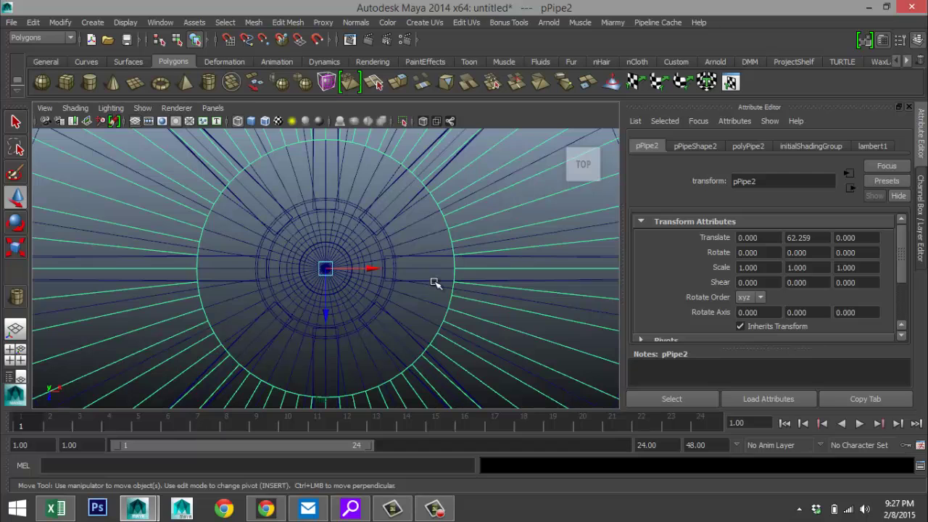
pyautogui.scroll(-6, 401, 308)
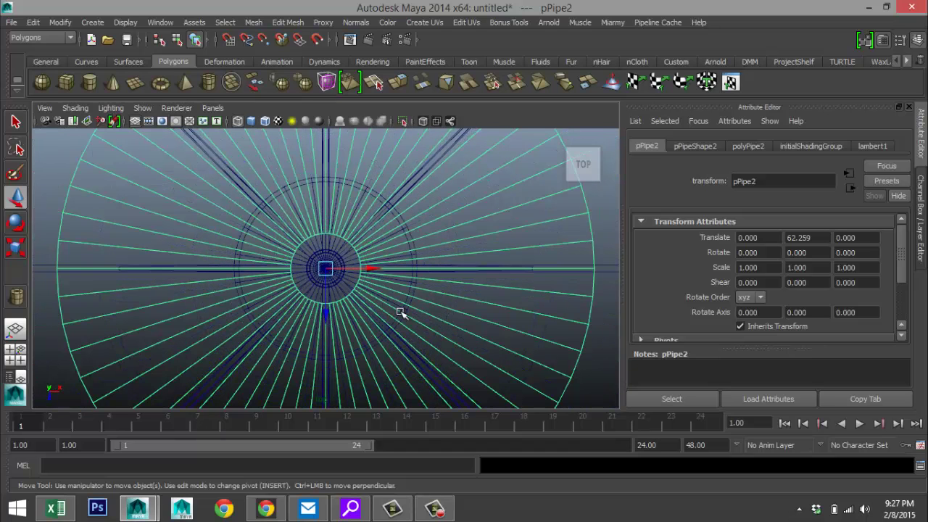
pyautogui.click(750, 146)
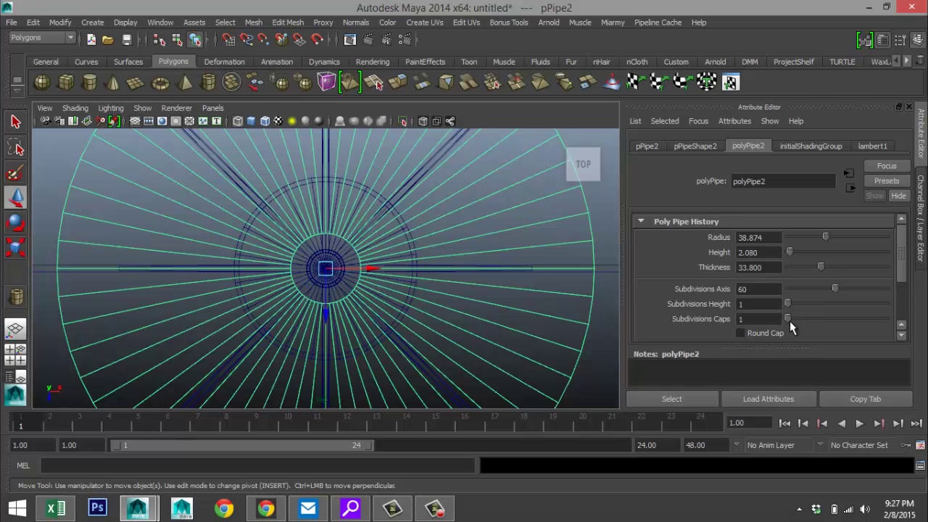
pyautogui.moveTo(787, 318); pyautogui.dragTo(817, 324)
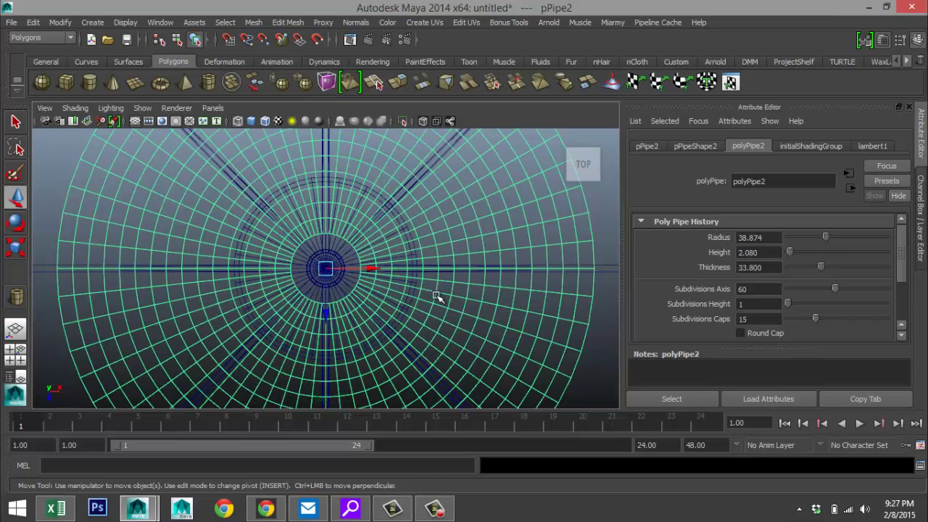
pyautogui.scroll(5, 415, 314)
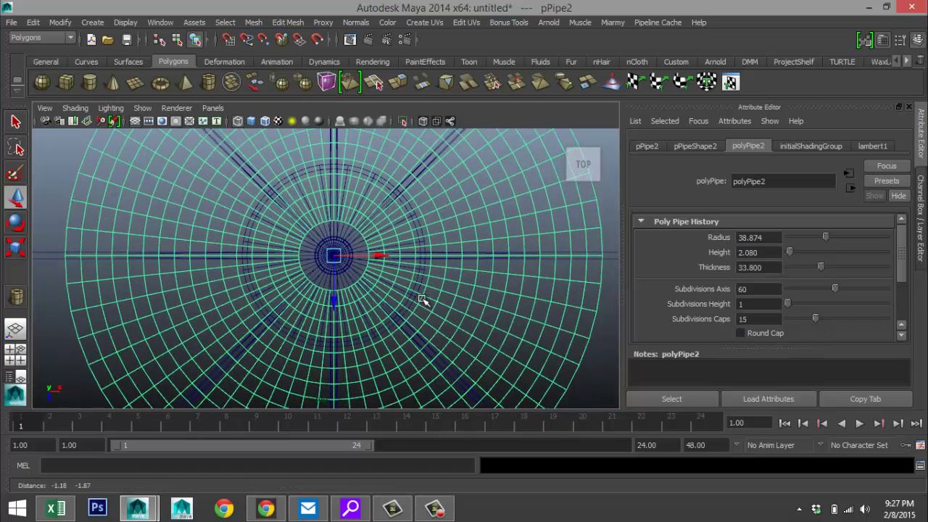
pyautogui.keyDown('alt'); pyautogui.moveTo(420, 278); pyautogui.dragTo(414, 303, button='middle'); pyautogui.keyUp('alt')
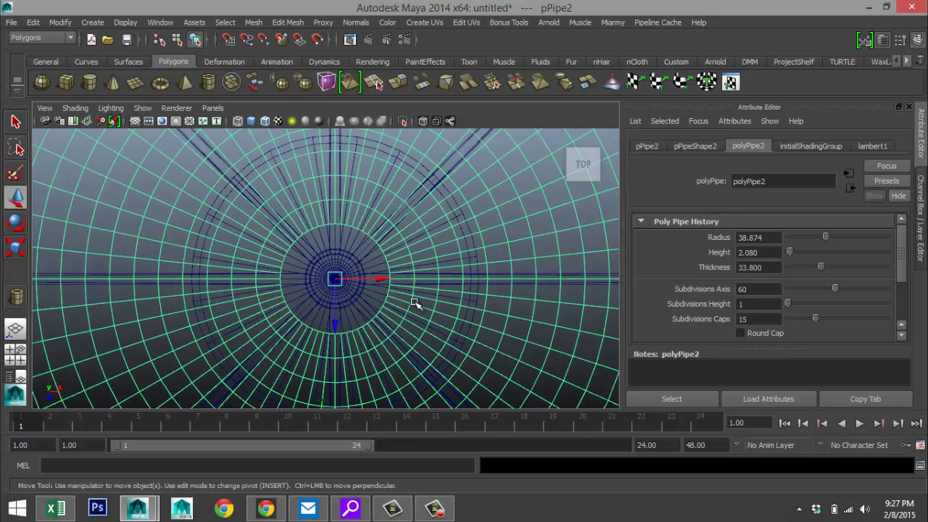
pyautogui.moveTo(822, 268); pyautogui.dragTo(823, 268)
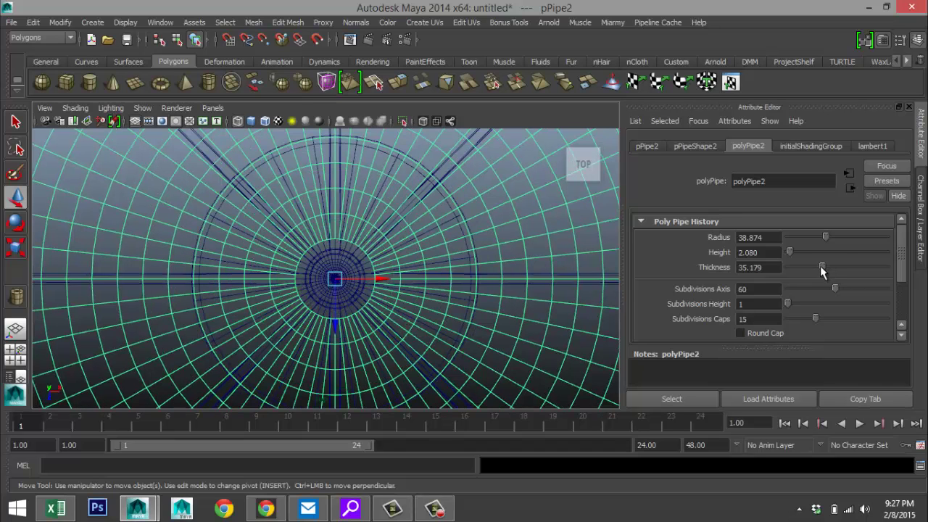
# Step: Scale the disc down vertically to flatten it into a thin canopy sheet
pyautogui.click(16, 355)
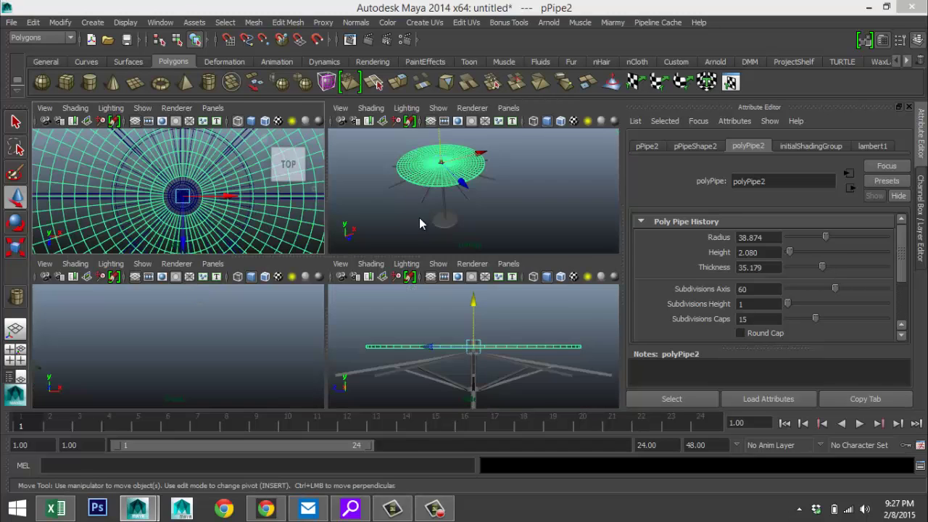
pyautogui.press('space')
pyautogui.keyDown('alt'); pyautogui.moveTo(410, 219); pyautogui.dragTo(422, 274); pyautogui.keyUp('alt')
pyautogui.scroll(4, 408, 313)
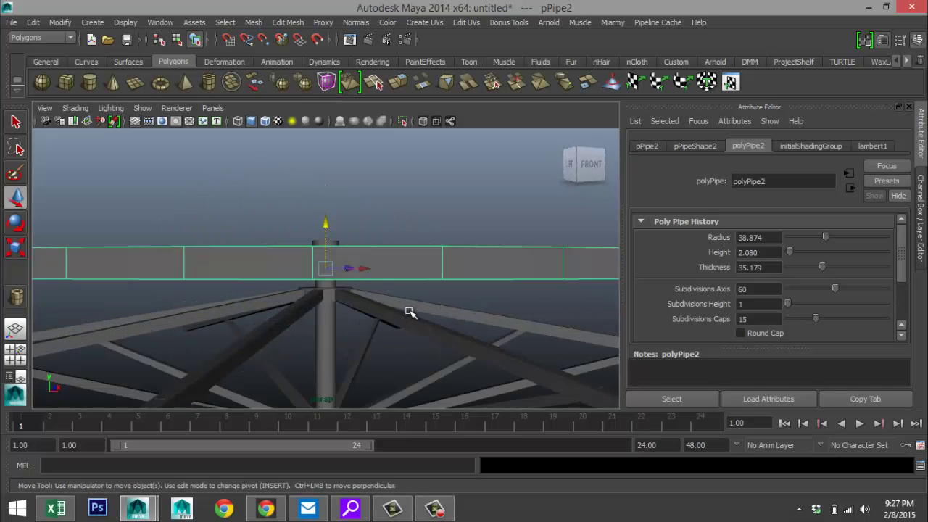
pyautogui.press('r')
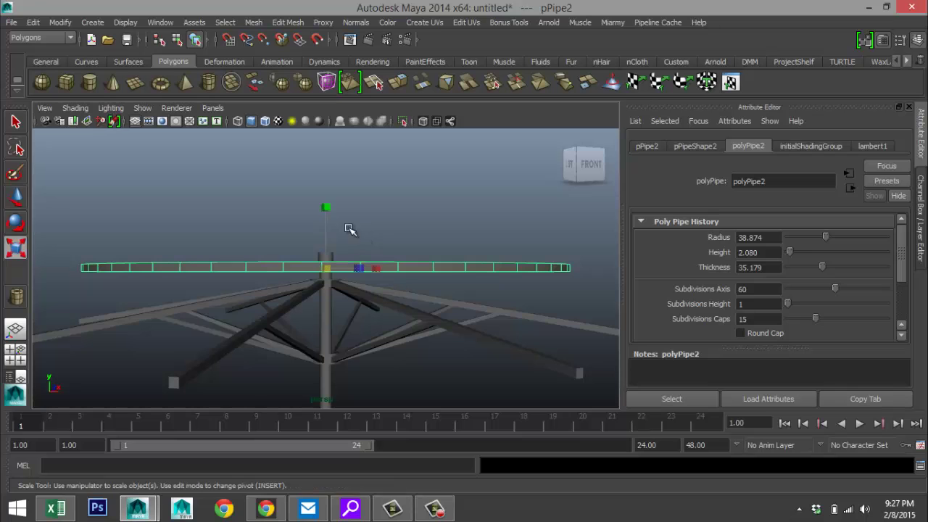
pyautogui.moveTo(327, 207); pyautogui.dragTo(335, 240)
pyautogui.keyDown('alt'); pyautogui.moveTo(367, 318); pyautogui.dragTo(394, 357); pyautogui.keyUp('alt')
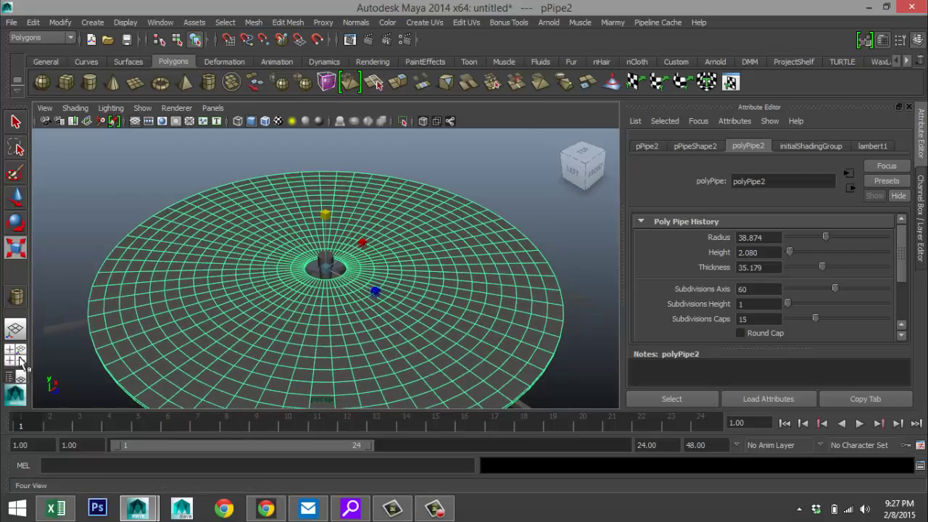
# Step: Enlarge the canopy disc to a radius of about 55.18 and set its thickness to about 51.04 so it covers the ribs
pyautogui.click(19, 360)
pyautogui.press('space')
pyautogui.keyDown('alt'); pyautogui.moveTo(316, 235); pyautogui.dragTo(162, 249, button='right'); pyautogui.keyUp('alt')
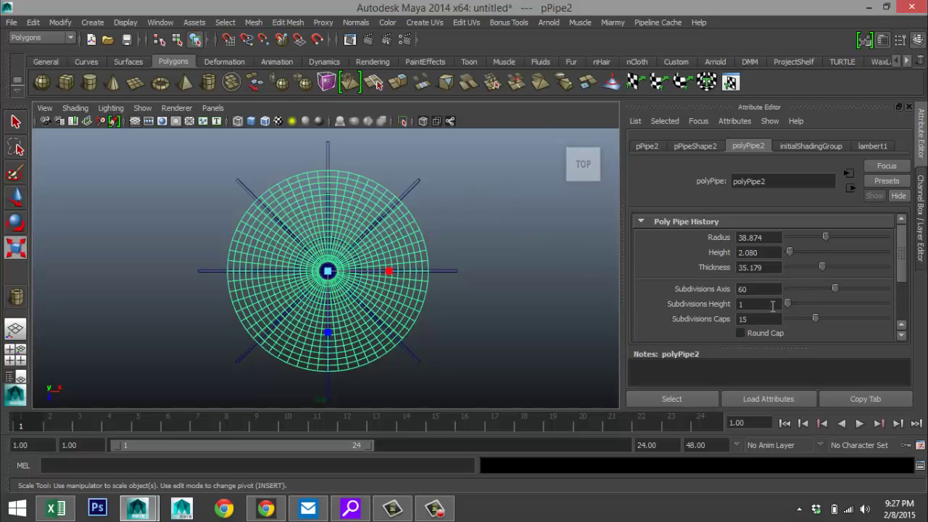
pyautogui.moveTo(826, 239); pyautogui.dragTo(843, 239)
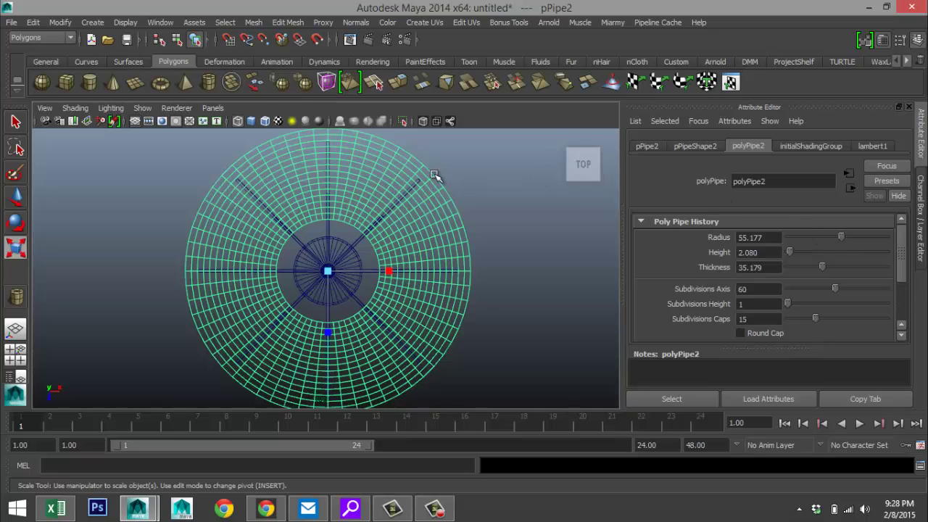
pyautogui.scroll(5, 344, 280)
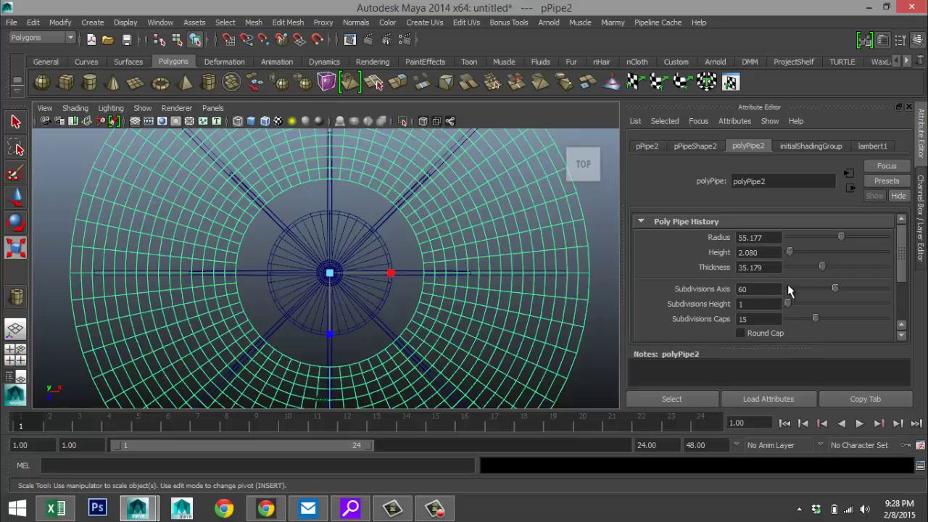
pyautogui.moveTo(820, 264); pyautogui.dragTo(839, 270)
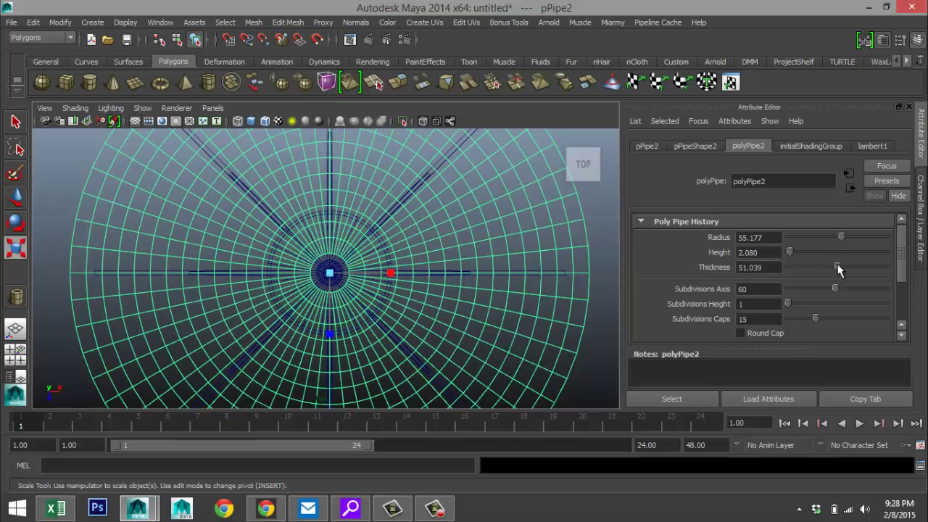
# Step: Scale the enlarged canopy disc down further along the vertical axis and deselect it
pyautogui.click(16, 354)
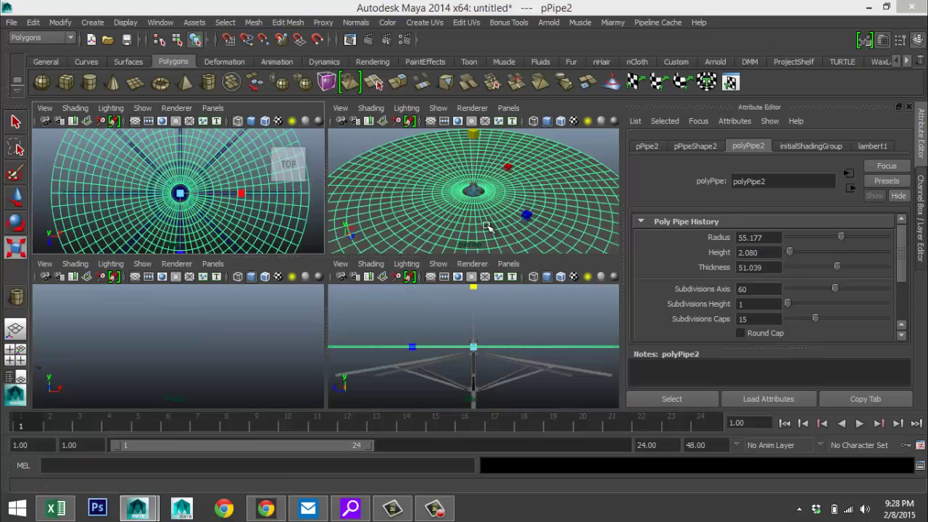
pyautogui.press('space')
pyautogui.keyDown('alt'); pyautogui.moveTo(369, 283); pyautogui.dragTo(412, 247); pyautogui.keyUp('alt')
pyautogui.click(326, 210)
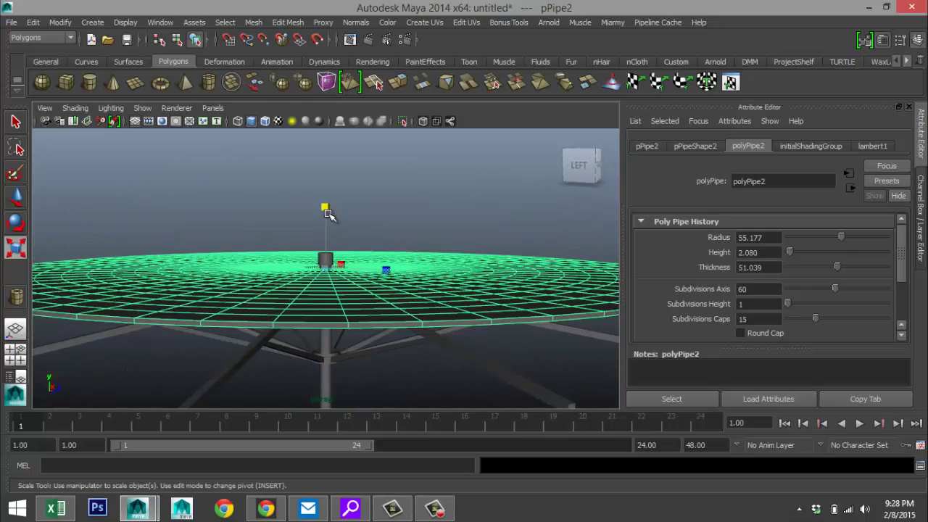
pyautogui.moveTo(326, 208); pyautogui.dragTo(331, 234)
pyautogui.click(421, 193)
# Step: Select the combined umbrella frame and make it an nDynamics passive collider
pyautogui.scroll(-3, 417, 226)
pyautogui.keyDown('alt'); pyautogui.moveTo(441, 320); pyautogui.dragTo(350, 274); pyautogui.keyUp('alt')
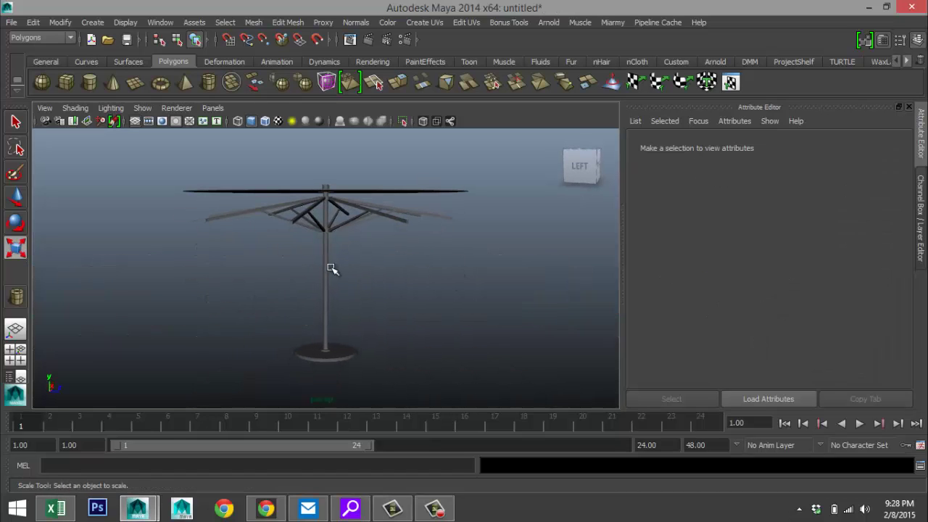
pyautogui.click(326, 280)
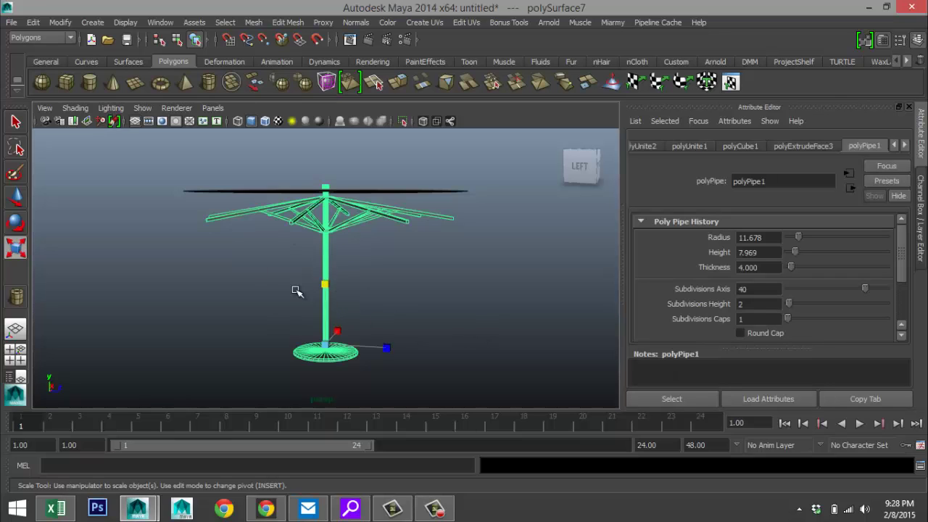
pyautogui.keyDown('alt'); pyautogui.moveTo(385, 309); pyautogui.dragTo(396, 327); pyautogui.keyUp('alt')
pyautogui.click(71, 38)
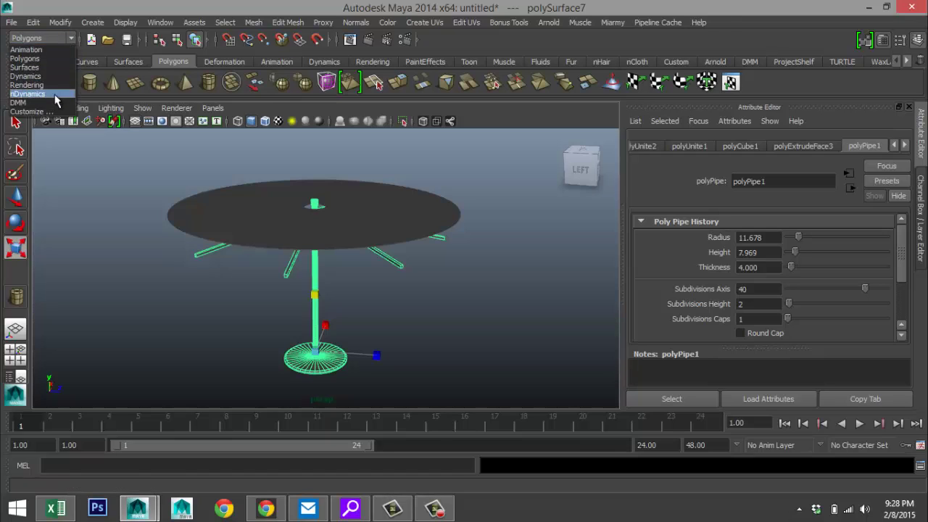
pyautogui.click(56, 94)
pyautogui.click(267, 22)
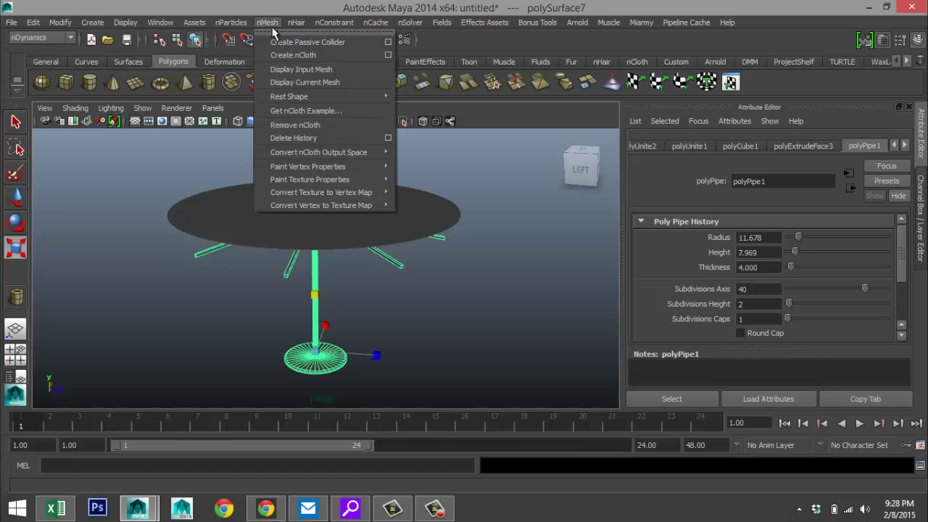
pyautogui.click(317, 45)
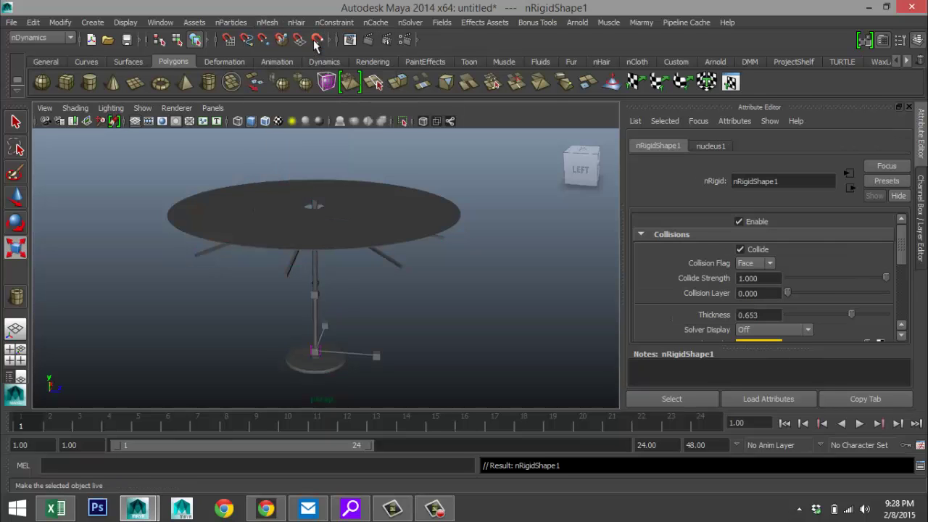
# Step: Convert the canopy disc into an nCloth object
pyautogui.click(426, 213)
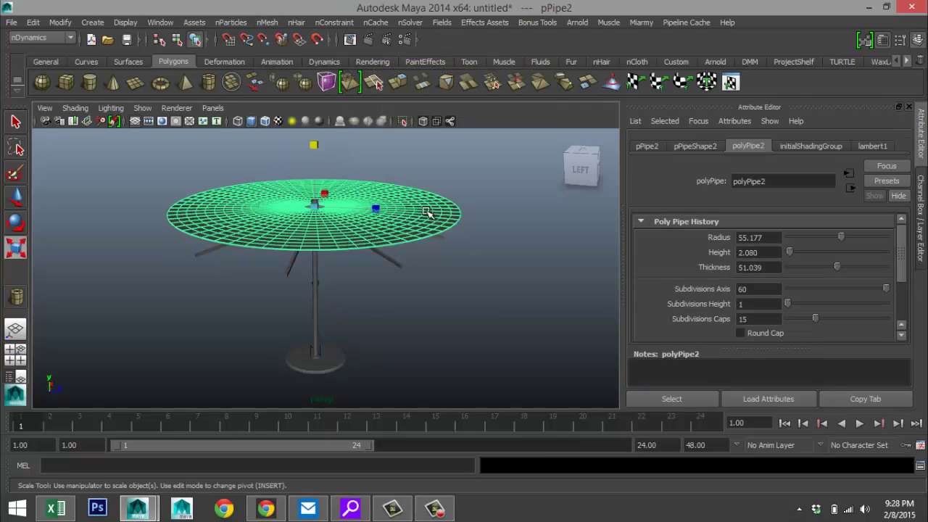
pyautogui.click(266, 22)
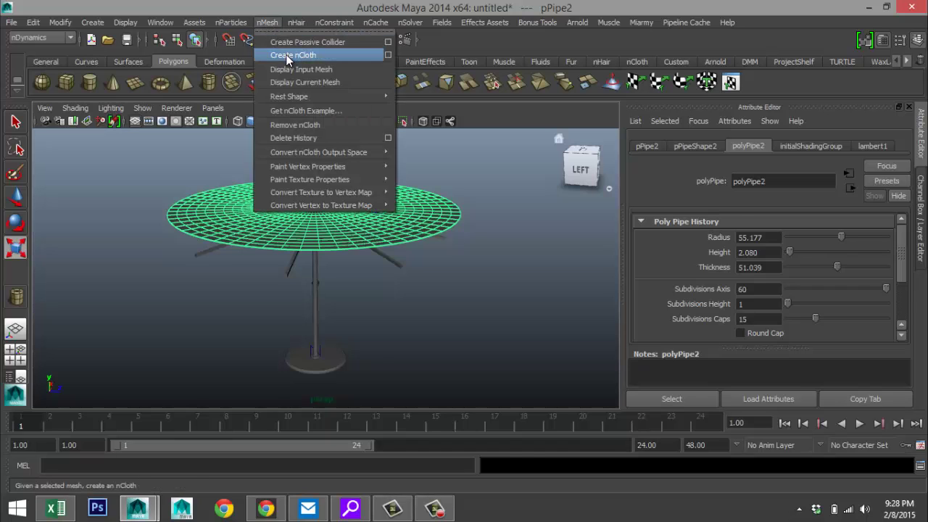
pyautogui.click(289, 58)
# Step: Add a gravity field that acts on the canopy nCloth
pyautogui.click(429, 209)
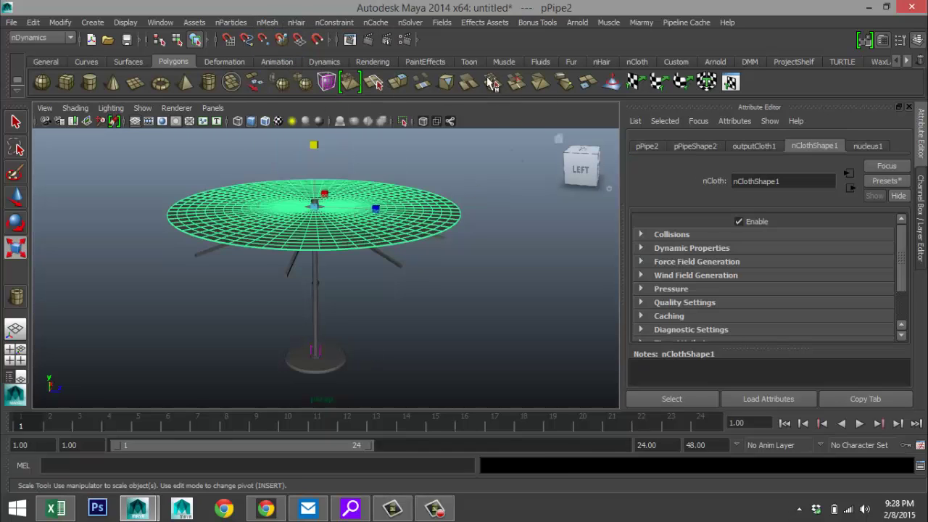
pyautogui.click(444, 23)
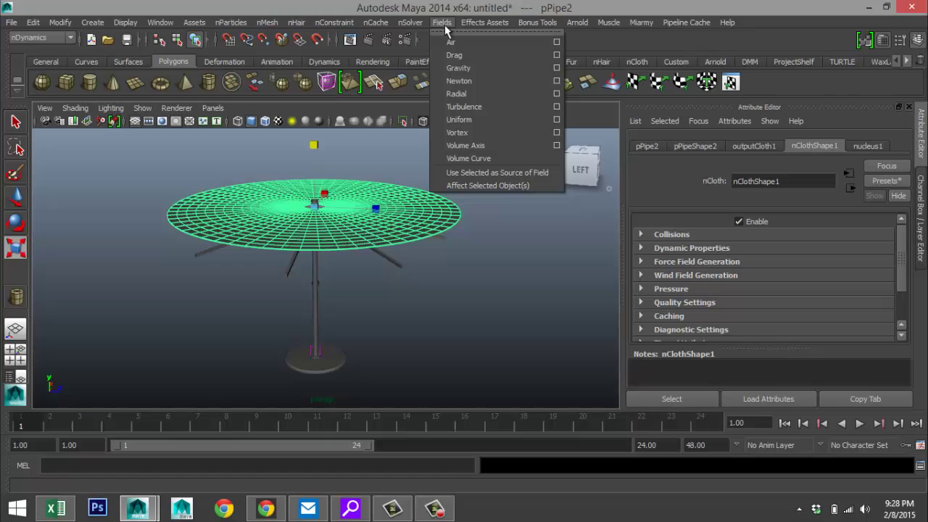
pyautogui.click(462, 74)
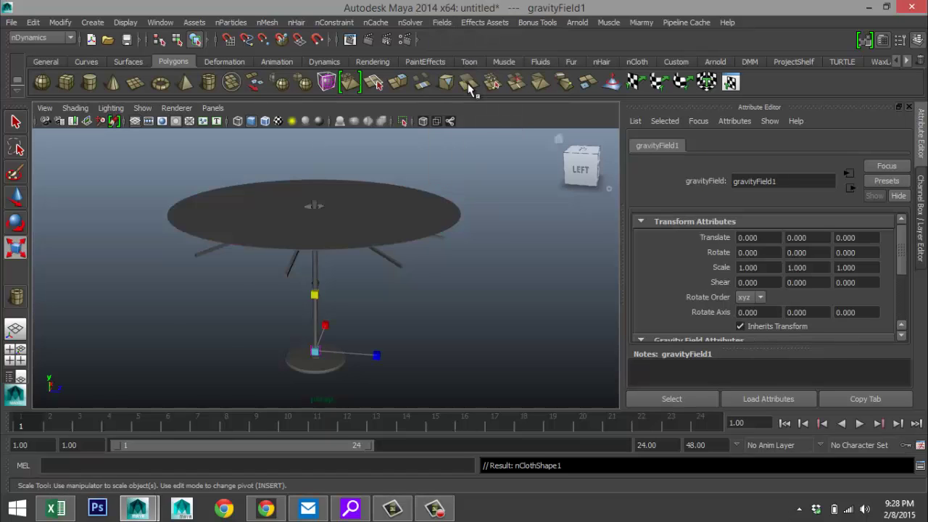
# Step: Extend the playback and animation range to end at frame 1000, and run the cloth simulation to about frame 41
pyautogui.click(656, 445)
pyautogui.write('1000')
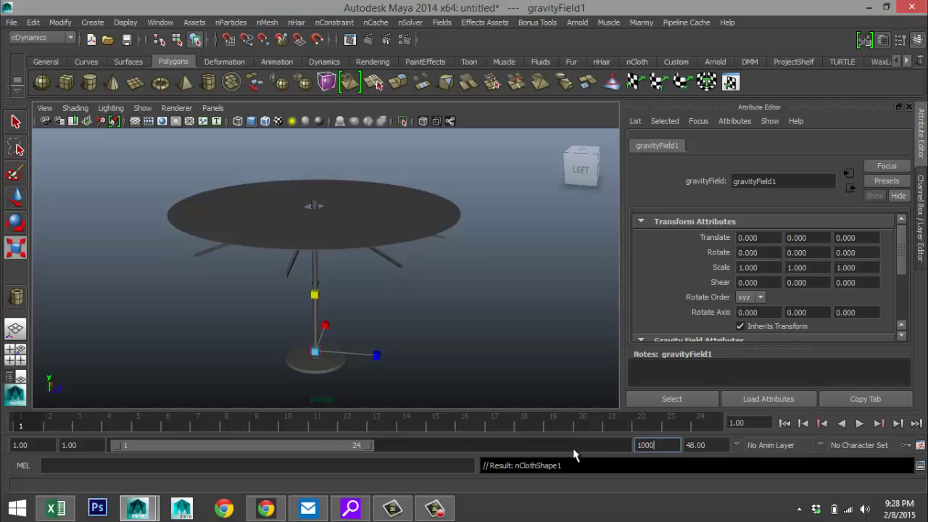
pyautogui.click(716, 446)
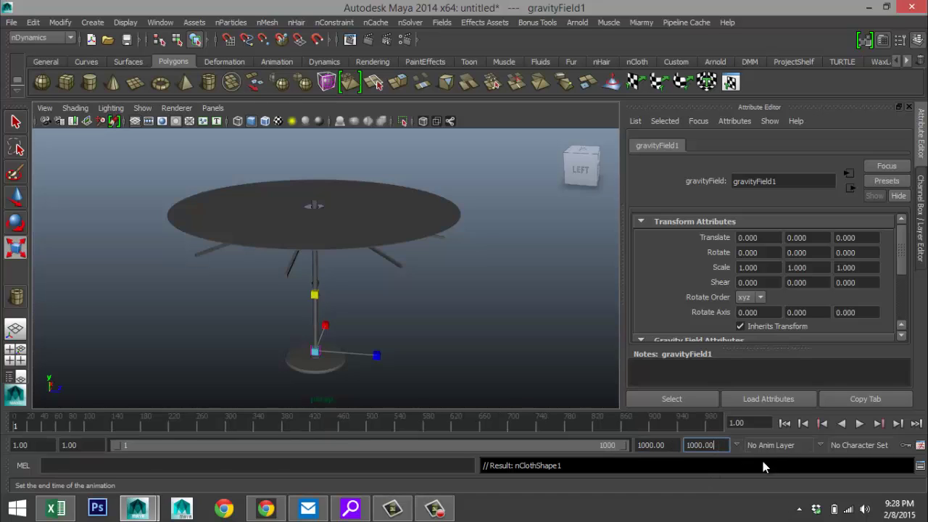
pyautogui.click(860, 425)
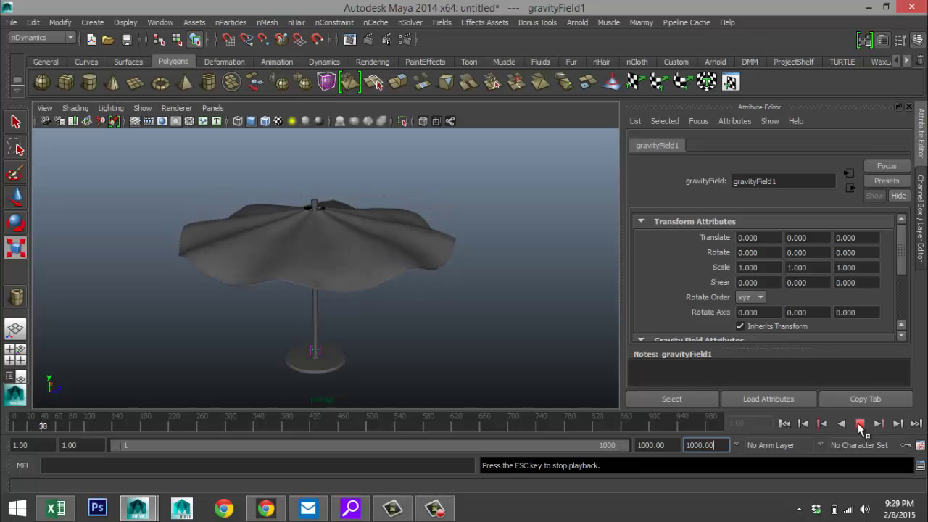
pyautogui.click(861, 425)
# Step: Select the whole umbrella scene, delete all construction history and freeze the transformations, then clear the selection
pyautogui.keyDown('alt'); pyautogui.moveTo(420, 358); pyautogui.dragTo(440, 352); pyautogui.keyUp('alt')
pyautogui.scroll(-3, 447, 351)
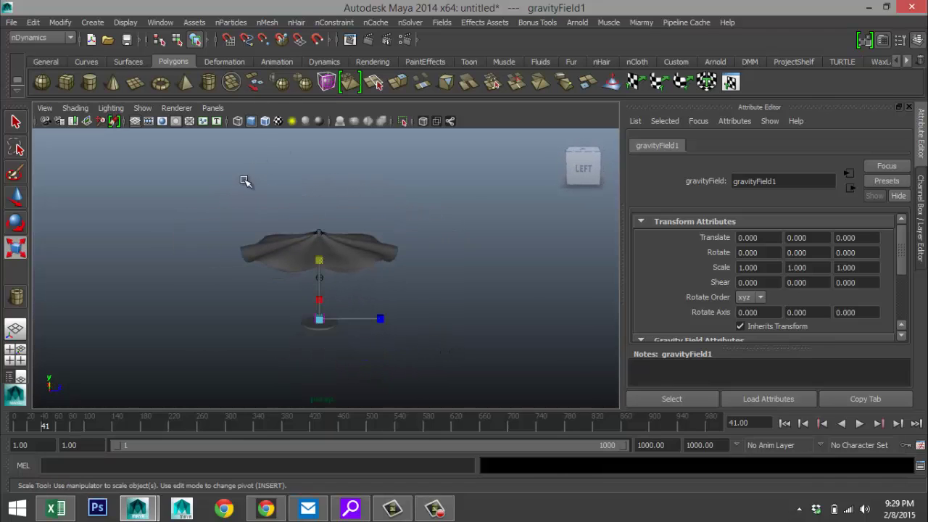
pyautogui.moveTo(175, 197); pyautogui.dragTo(477, 388)
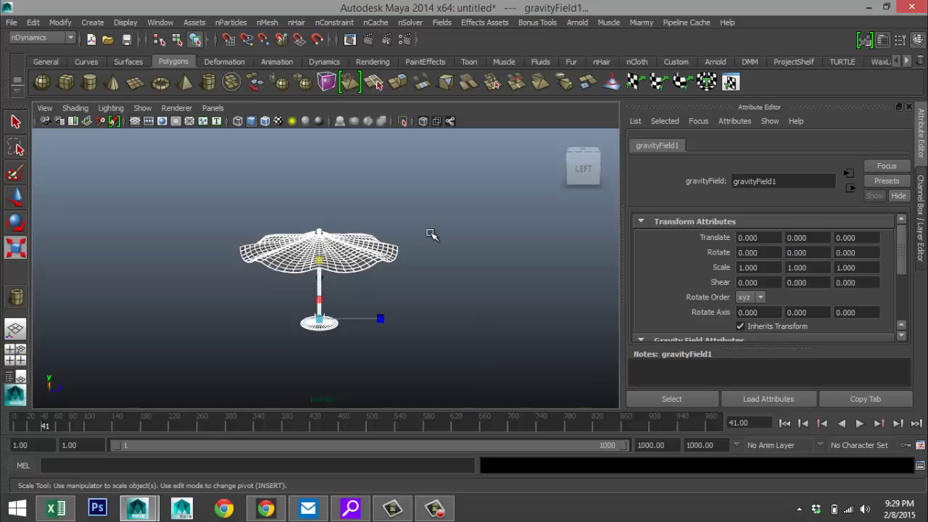
pyautogui.click(33, 22)
pyautogui.moveTo(109, 164)
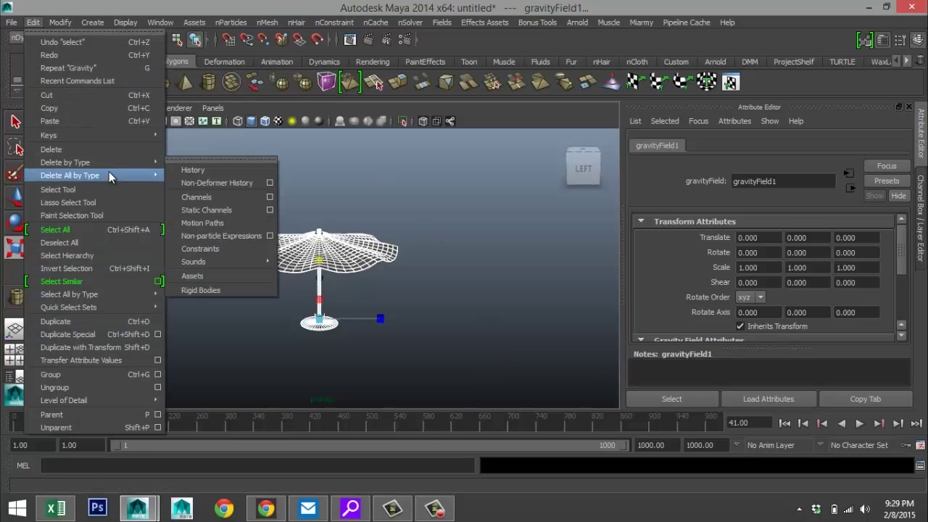
pyautogui.click(221, 171)
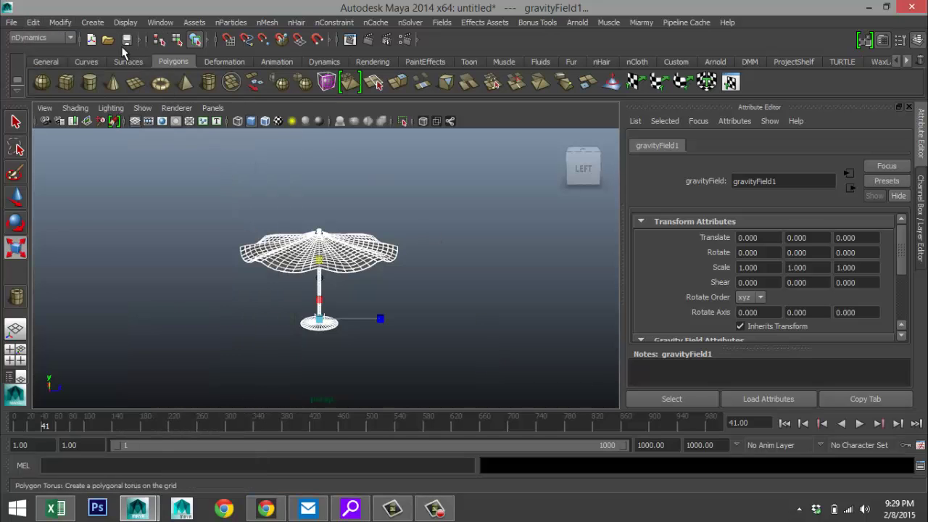
pyautogui.click(60, 22)
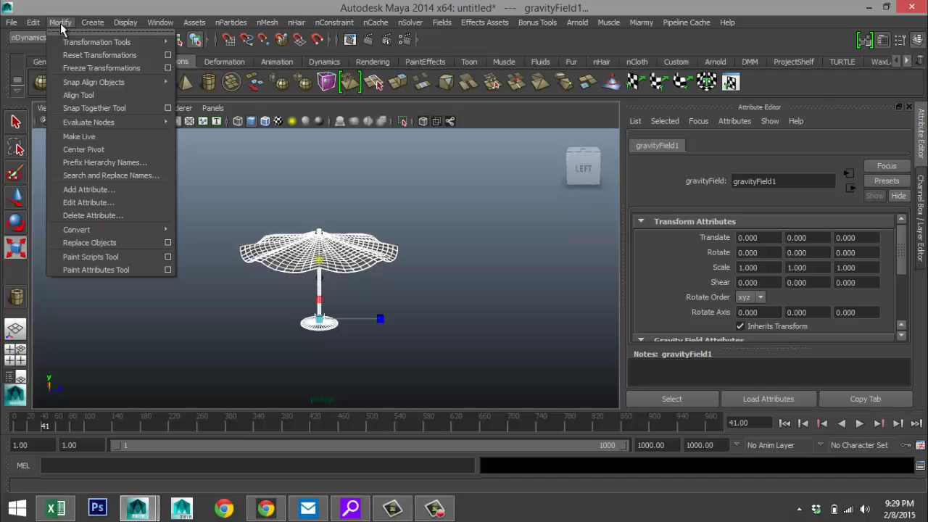
pyautogui.click(97, 68)
pyautogui.press('r')
pyautogui.click(499, 356)
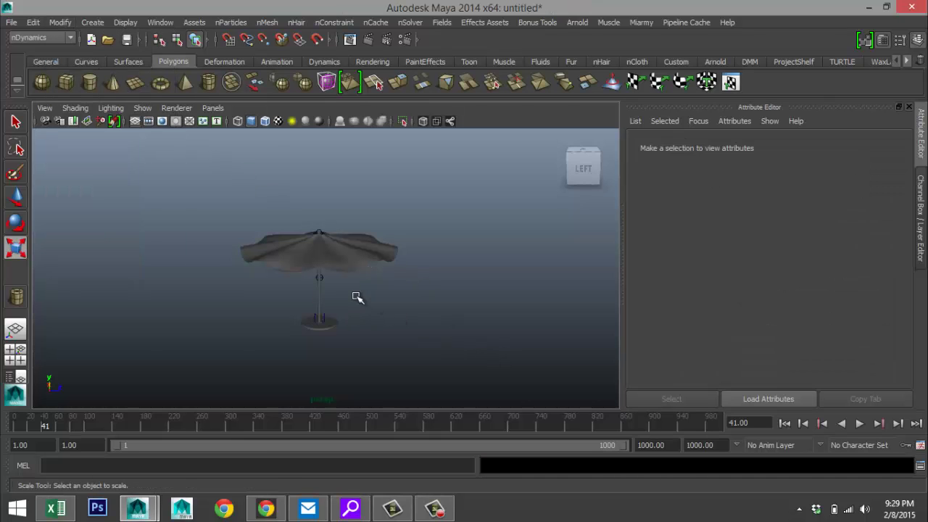
# Step: Select the draped canopy and replay the animation from the first frame to about frame 11 to check its shape
pyautogui.click(351, 258)
pyautogui.click(785, 423)
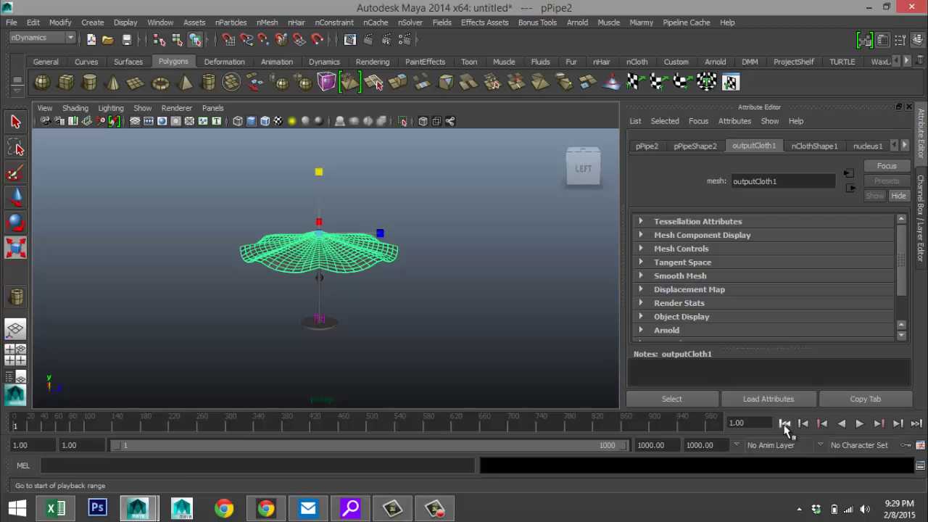
pyautogui.click(860, 424)
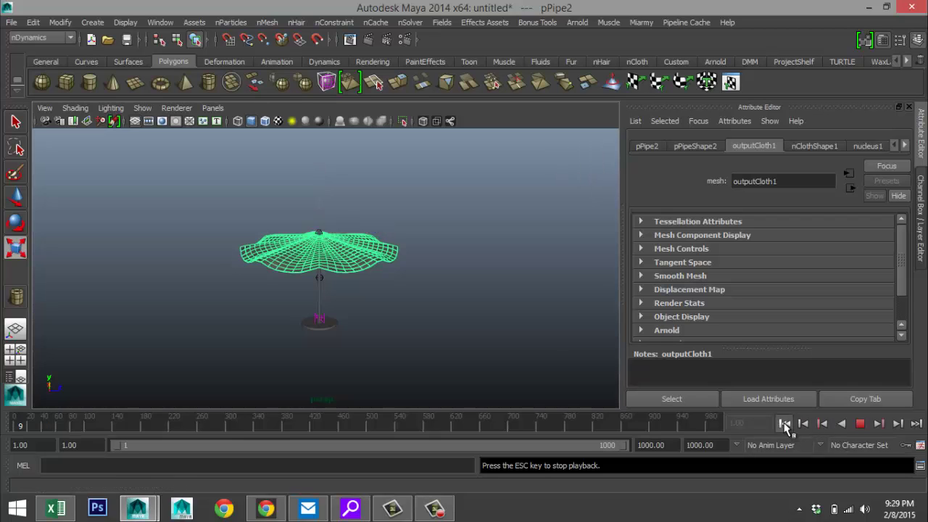
pyautogui.click(860, 423)
pyautogui.scroll(5, 457, 313)
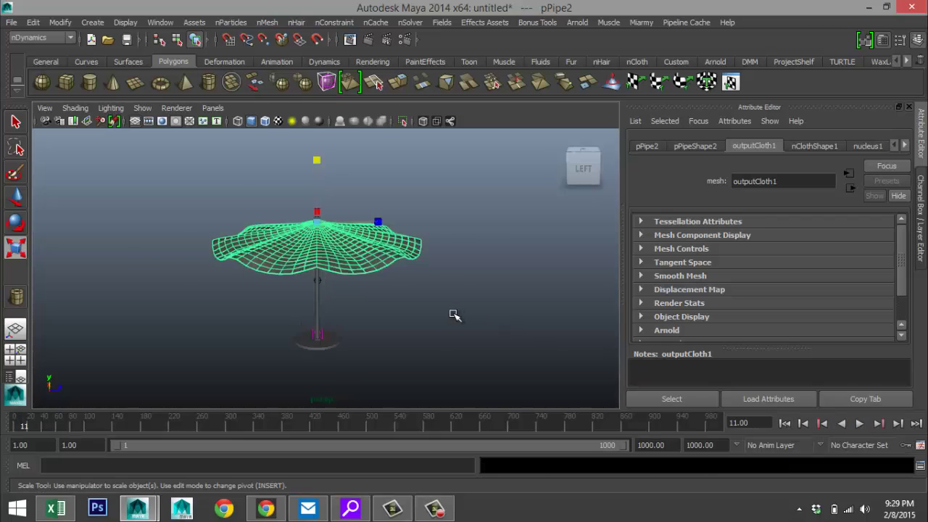
# Step: Create a polygon pipe beside the umbrella with a radius of about 13.57 and a thickness of about 7.6
pyautogui.keyDown('alt'); pyautogui.moveTo(463, 315); pyautogui.dragTo(438, 317); pyautogui.keyUp('alt')
pyautogui.keyDown('alt'); pyautogui.moveTo(414, 327); pyautogui.dragTo(380, 264, button='middle'); pyautogui.keyUp('alt')
pyautogui.scroll(-3, 400, 272)
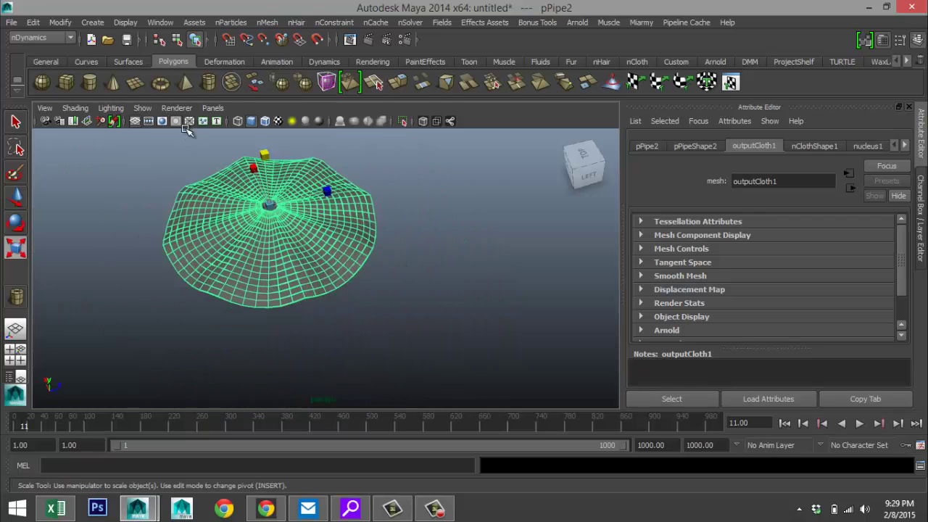
pyautogui.click(208, 82)
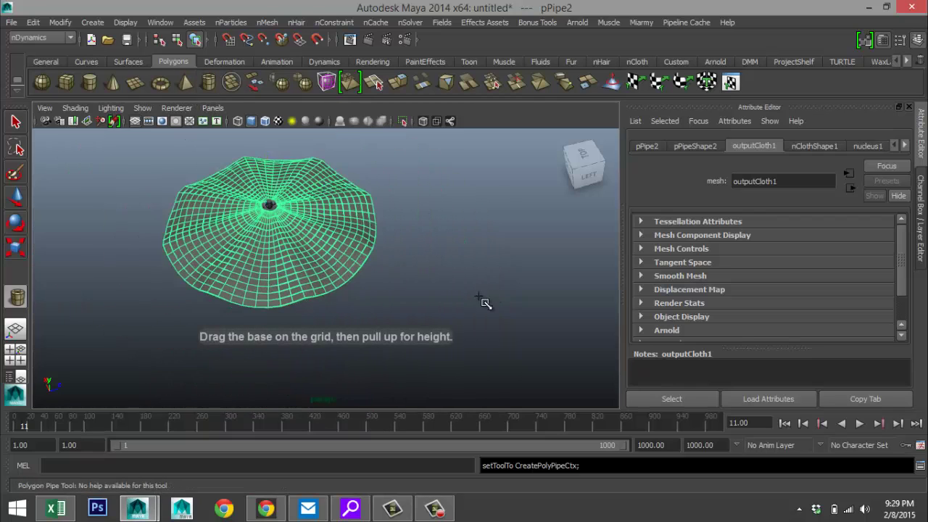
pyautogui.moveTo(499, 306); pyautogui.dragTo(539, 257)
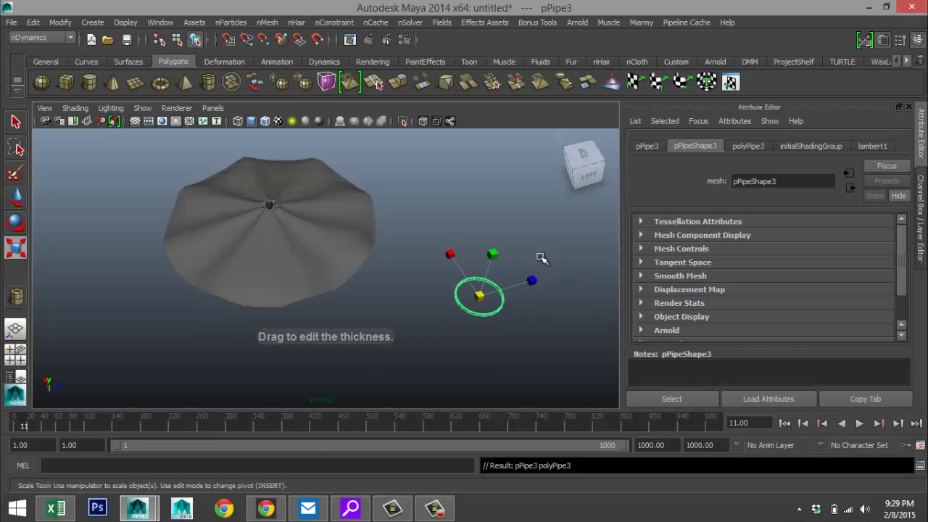
pyautogui.click(751, 148)
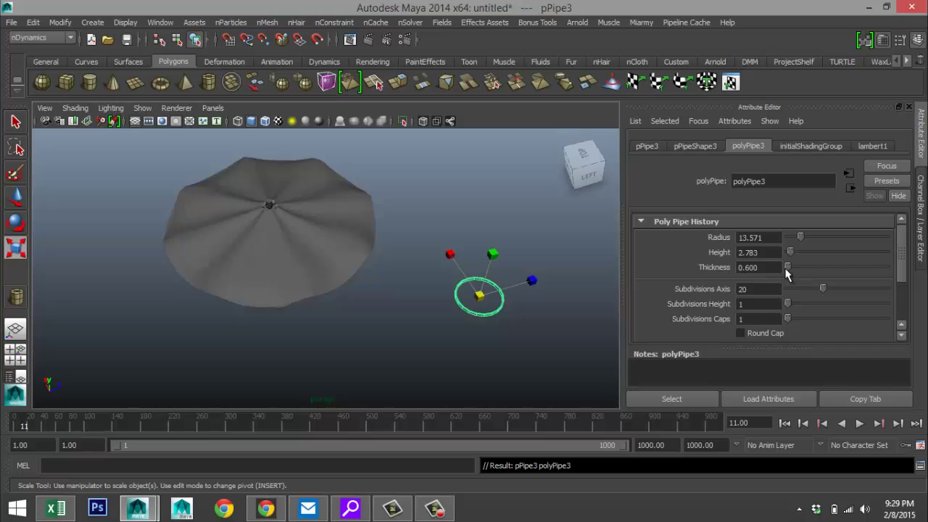
pyautogui.moveTo(787, 267); pyautogui.dragTo(793, 266)
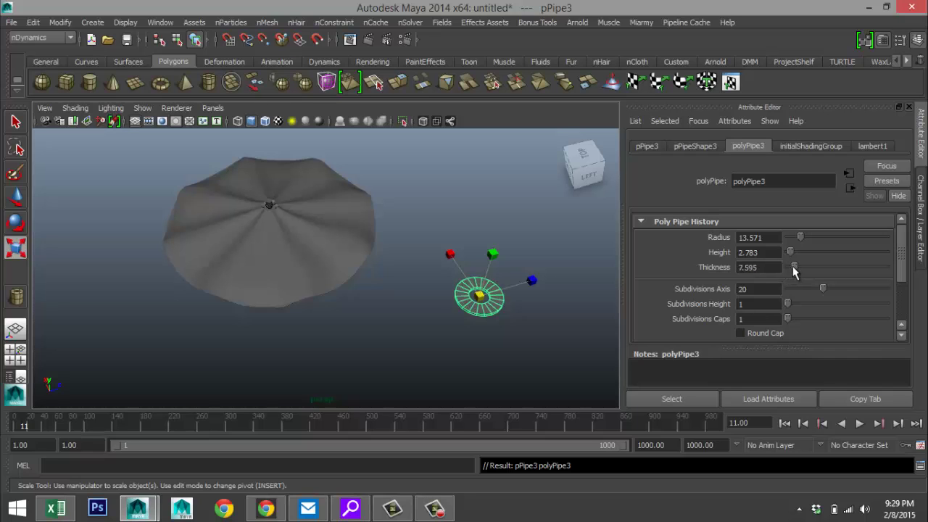
# Step: Flatten the new pipe to a vertical scale of about 0.18 and set its axis subdivisions to 60
pyautogui.keyDown('alt'); pyautogui.moveTo(503, 348); pyautogui.dragTo(487, 313); pyautogui.keyUp('alt')
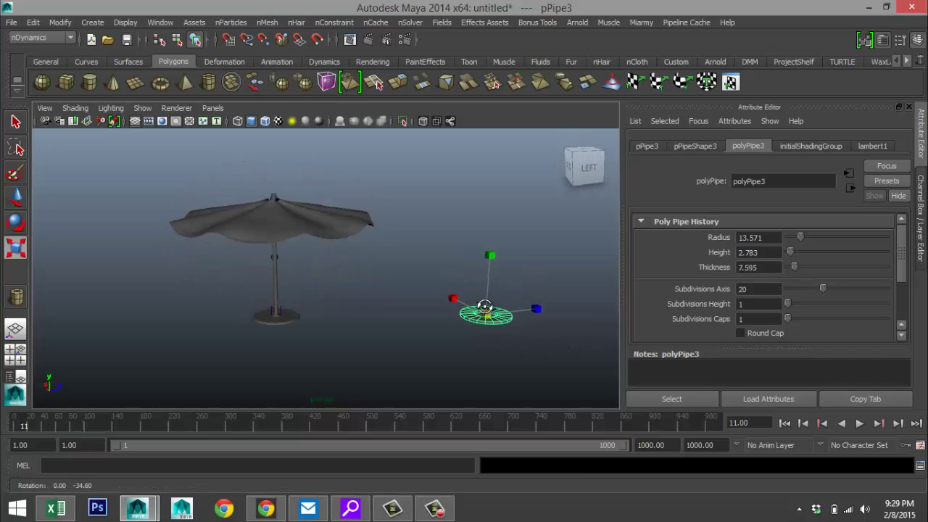
pyautogui.scroll(2, 485, 317)
pyautogui.press('f')
pyautogui.moveTo(327, 209); pyautogui.dragTo(327, 261)
pyautogui.press('Return')
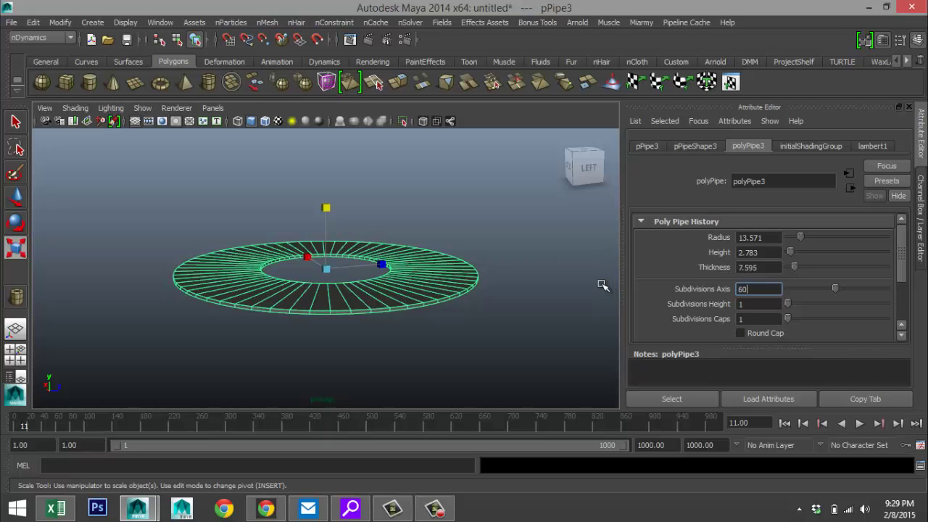
# Step: Set the flattened ring's X, Y and Z translation to 0 to centre it on the umbrella pole
pyautogui.click(648, 147)
pyautogui.moveTo(779, 244); pyautogui.dragTo(693, 243)
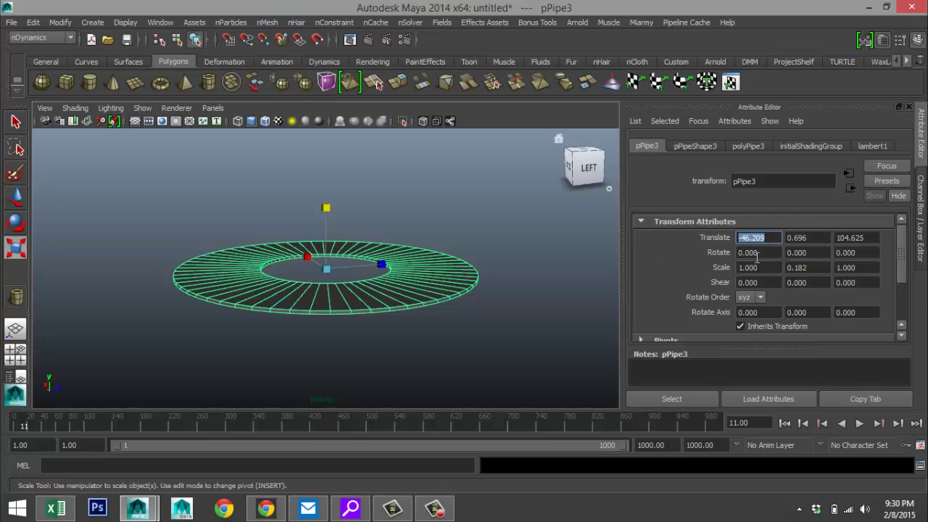
pyautogui.write('0')
pyautogui.press('Tab')
pyautogui.press('Tab')
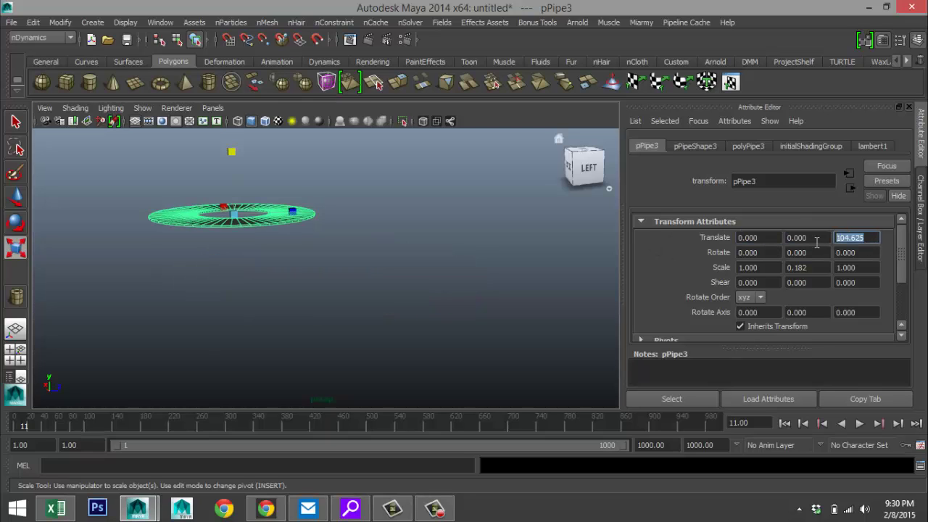
pyautogui.click(816, 238)
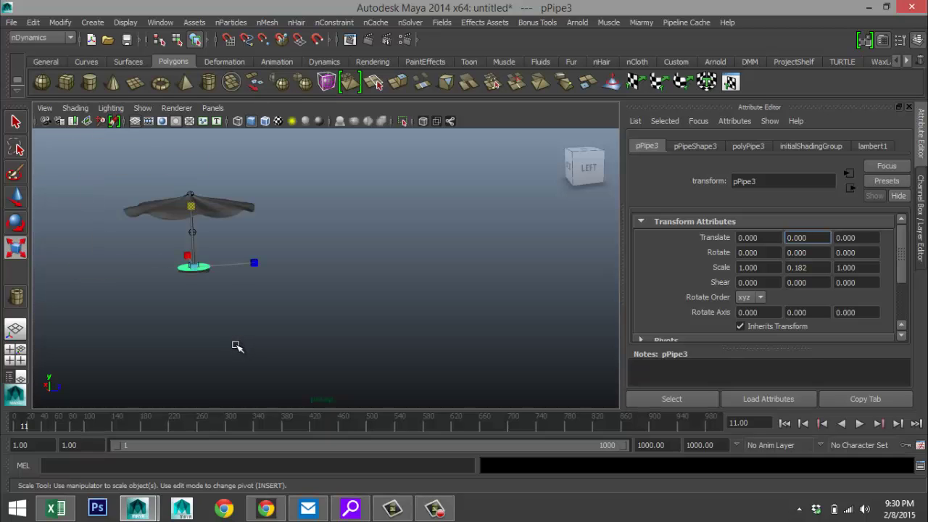
# Step: Raise the ring along the vertical axis to a height of about 65, just above the canopy's peak
pyautogui.press('f')
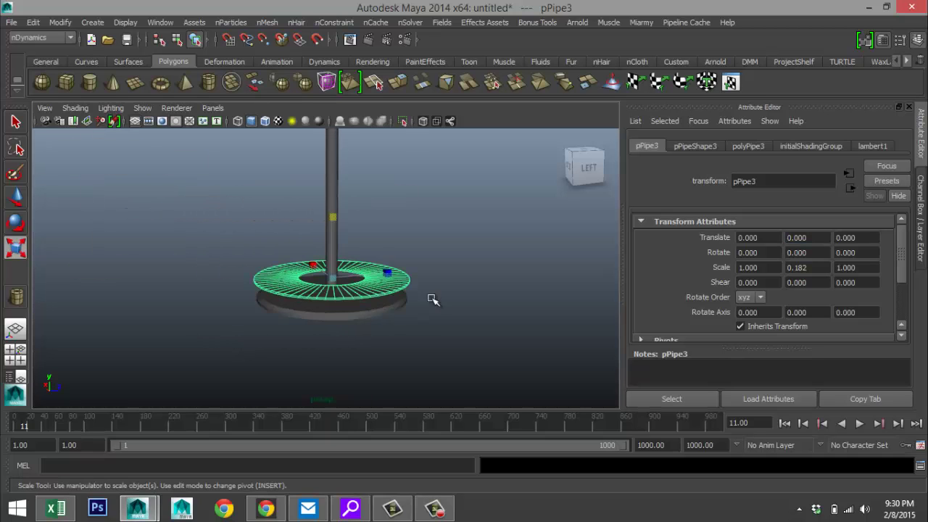
pyautogui.scroll(-3, 425, 320)
pyautogui.press('w')
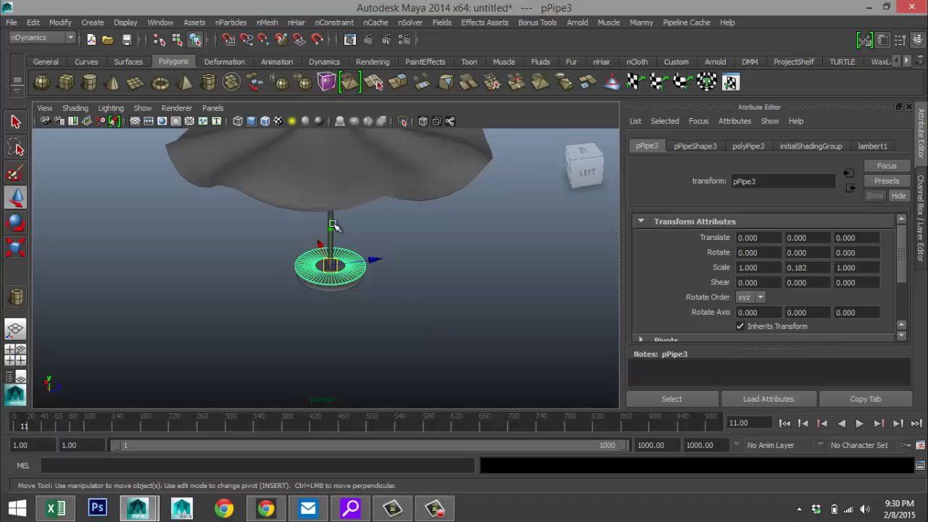
pyautogui.moveTo(331, 226); pyautogui.dragTo(345, 66)
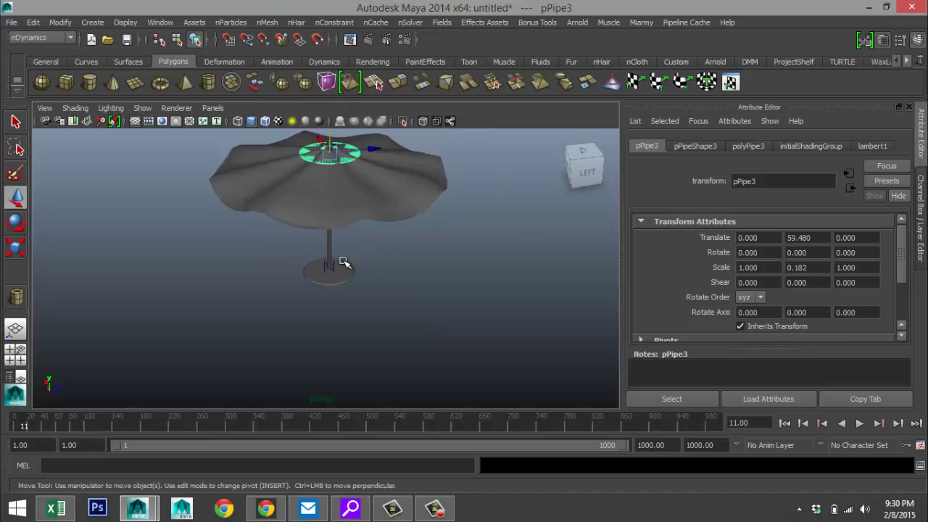
pyautogui.moveTo(330, 161); pyautogui.dragTo(328, 154)
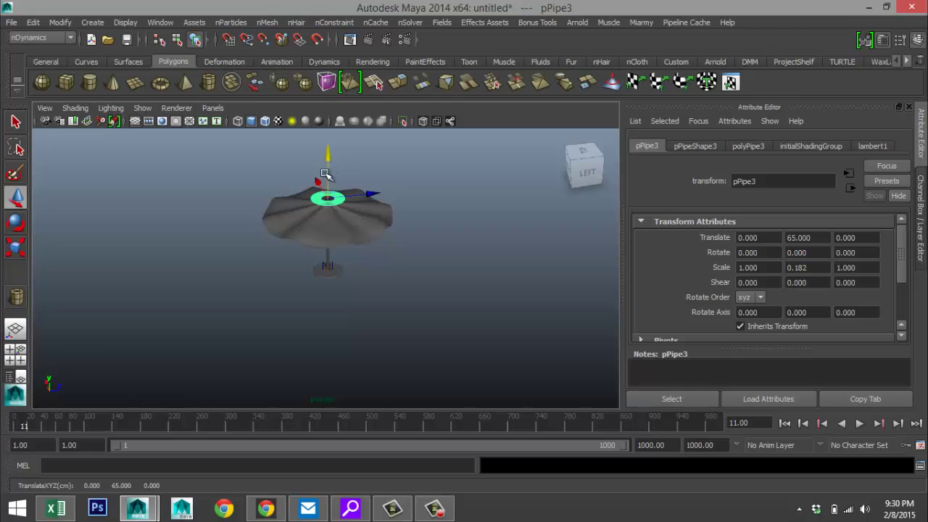
# Step: Scale the ring down uniformly in the top view to about 0.55 so it fits around the pole top
pyautogui.click(16, 355)
pyautogui.press('space')
pyautogui.scroll(5, 406, 328)
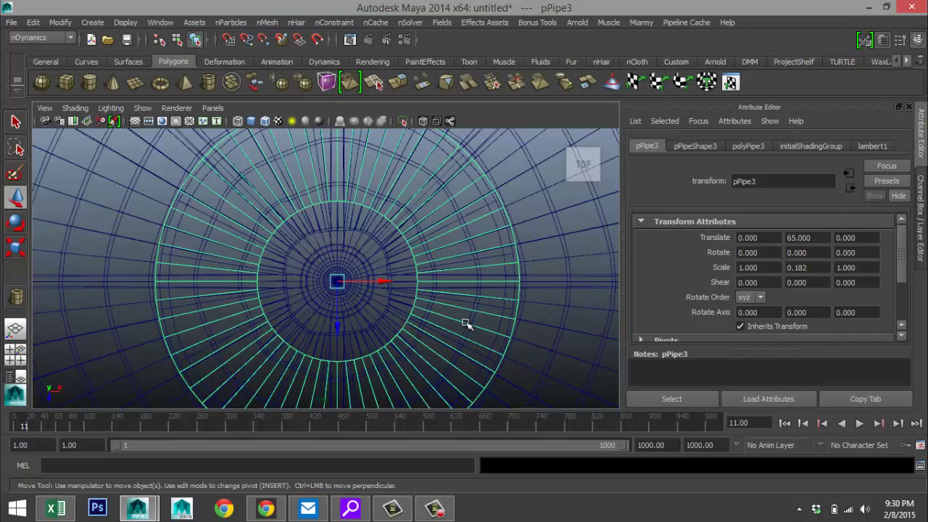
pyautogui.press('r')
pyautogui.moveTo(339, 284); pyautogui.dragTo(224, 311)
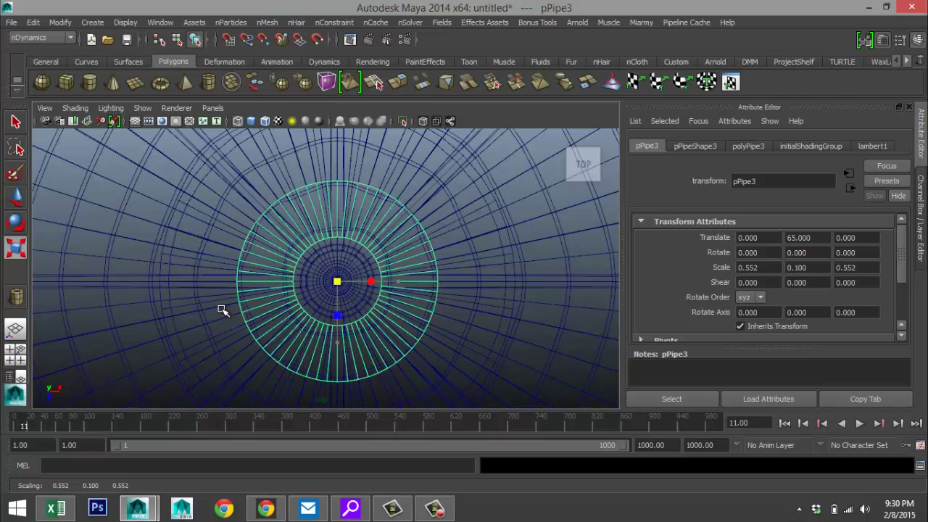
# Step: Examine how the small ring sits above the canopy's peak in the perspective view
pyautogui.click(15, 354)
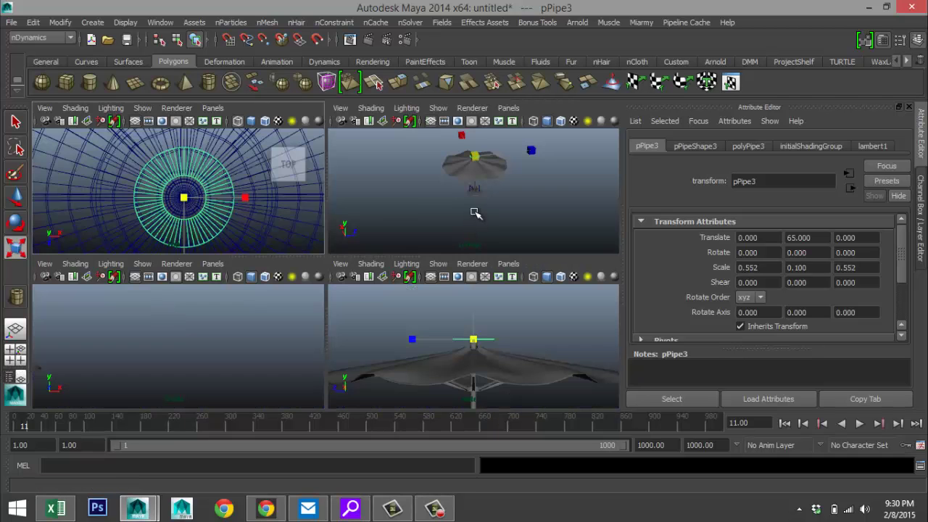
pyautogui.press('space')
pyautogui.press('f')
pyautogui.keyDown('alt'); pyautogui.moveTo(439, 294); pyautogui.dragTo(470, 271); pyautogui.keyUp('alt')
pyautogui.scroll(-8, 475, 286)
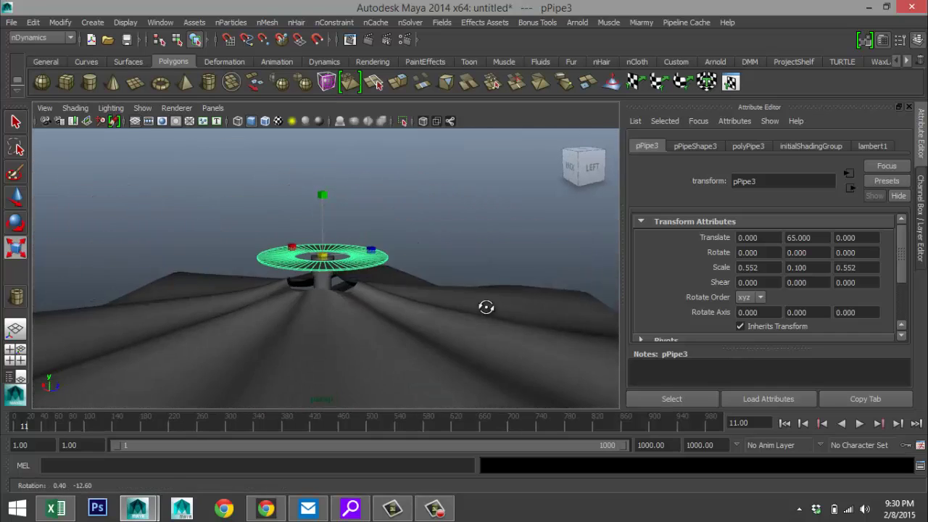
pyautogui.scroll(-5, 489, 320)
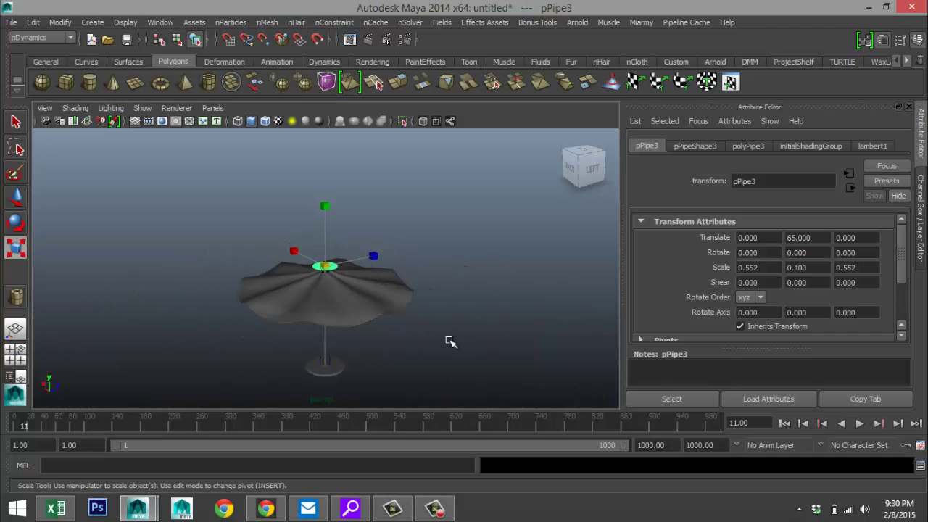
pyautogui.moveTo(172, 298); pyautogui.dragTo(513, 427)
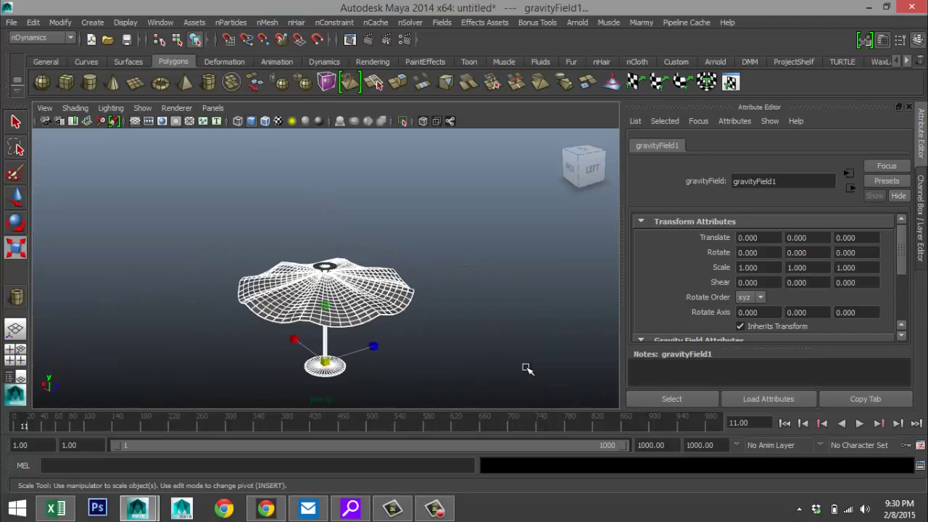
pyautogui.click(266, 22)
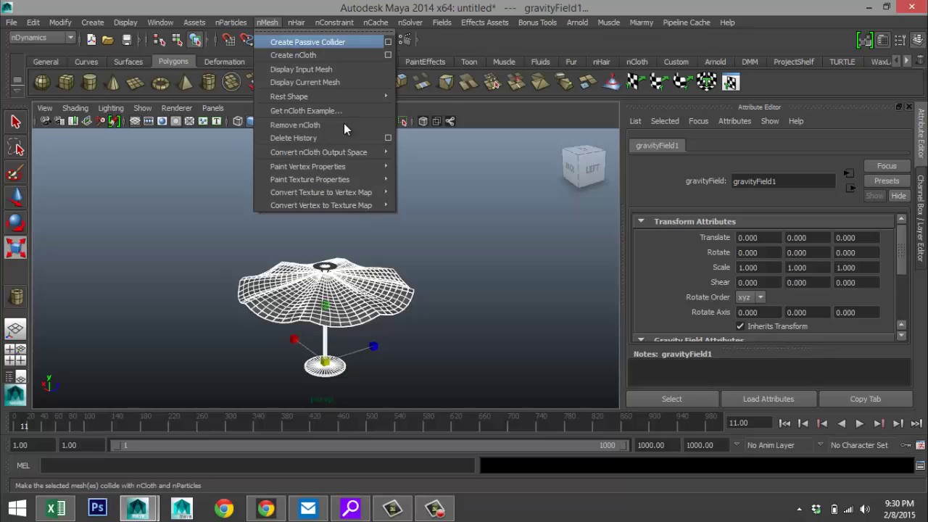
pyautogui.click(303, 70)
# Step: Make the draped canopy a passive collider for the new ring
pyautogui.click(406, 294)
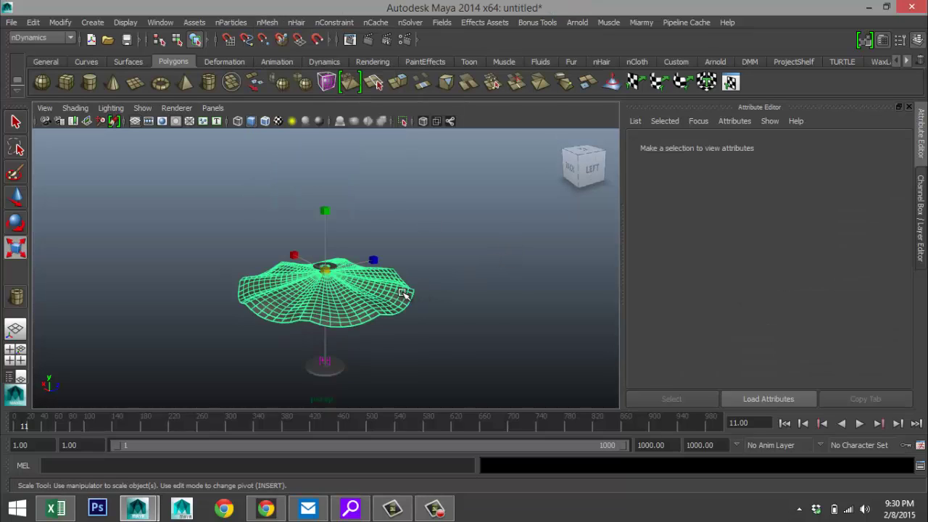
pyautogui.click(268, 22)
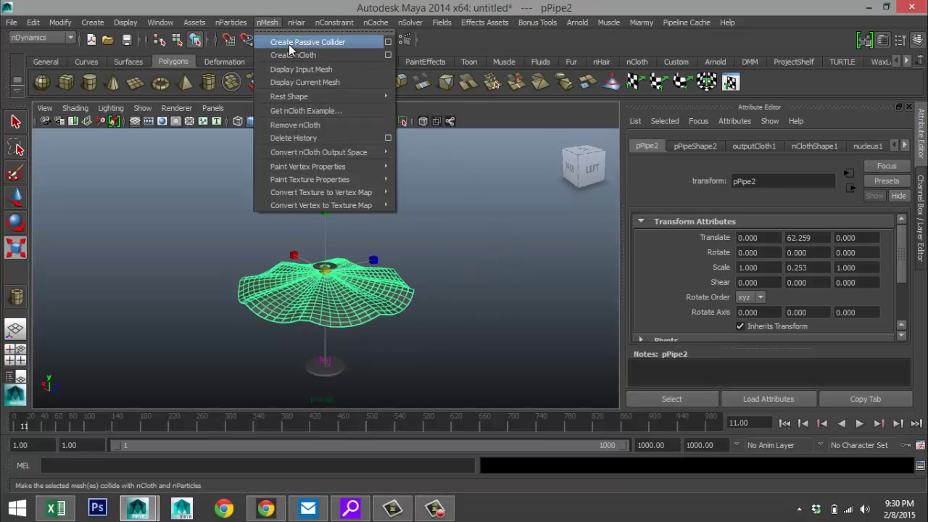
pyautogui.click(288, 41)
# Step: Set the top ring's cap subdivisions to 8 so its surface can bend
pyautogui.keyDown('alt'); pyautogui.moveTo(414, 213); pyautogui.dragTo(361, 270, button='right'); pyautogui.keyUp('alt')
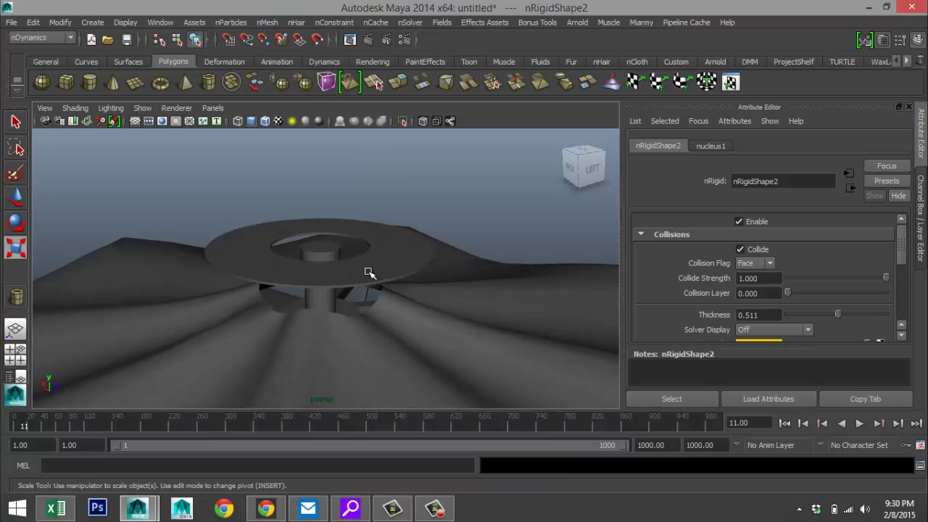
pyautogui.click(395, 269)
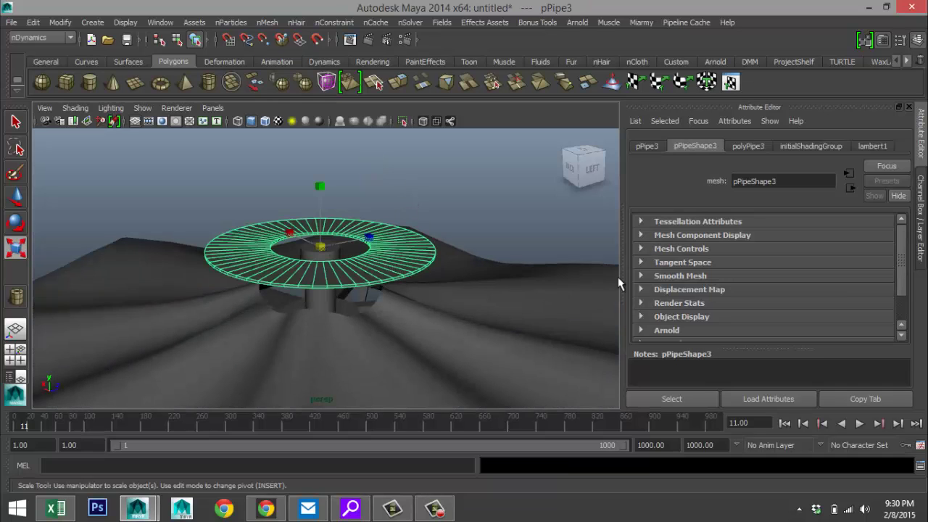
pyautogui.click(750, 145)
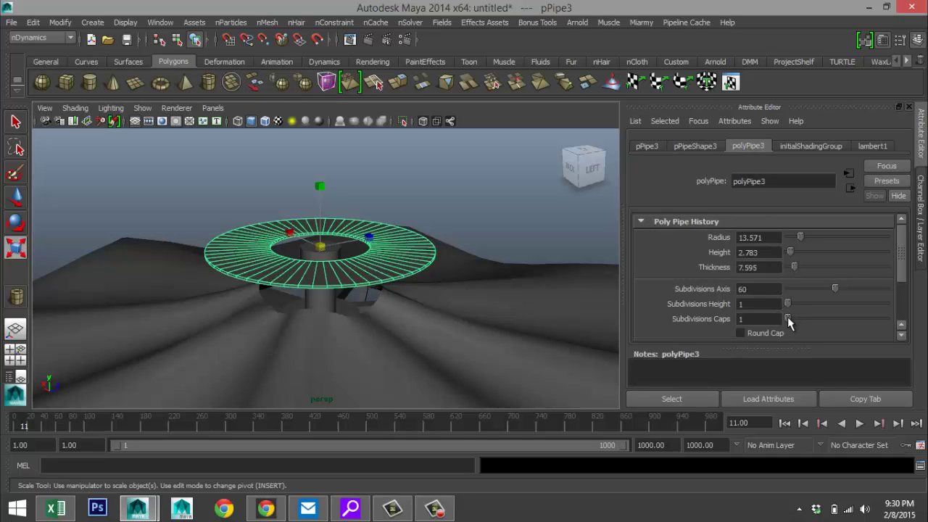
pyautogui.moveTo(789, 317); pyautogui.dragTo(802, 317)
pyautogui.click(494, 207)
# Step: Convert the top ring to nCloth, play the simulation briefly, and return to frame 1
pyautogui.click(395, 257)
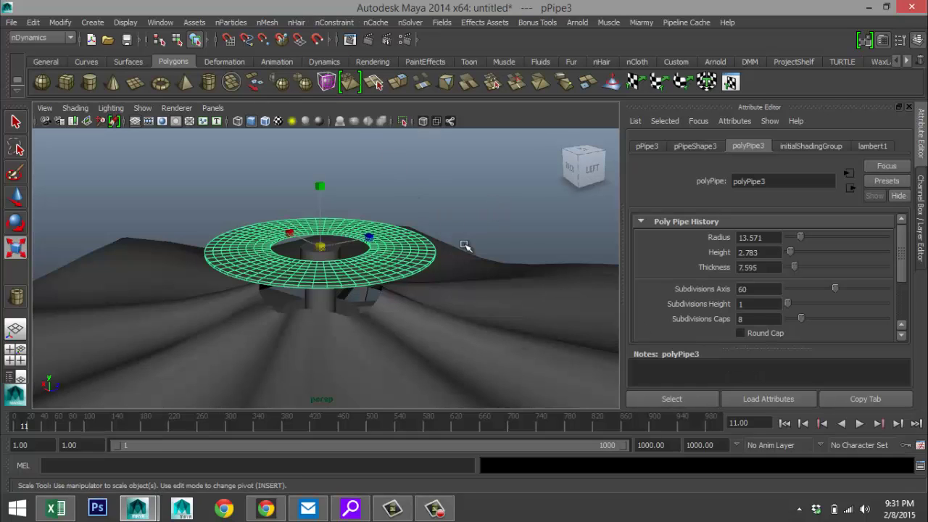
pyautogui.click(268, 22)
pyautogui.click(295, 55)
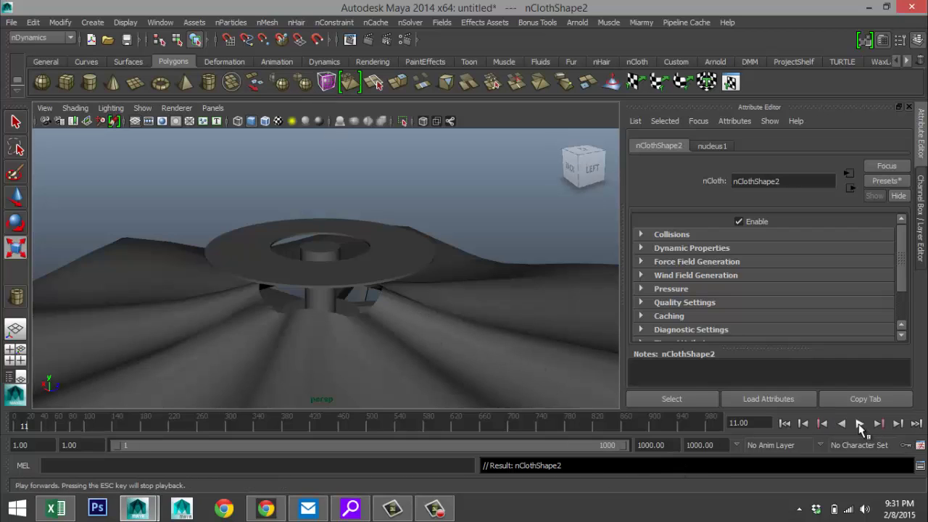
pyautogui.click(860, 424)
pyautogui.click(861, 425)
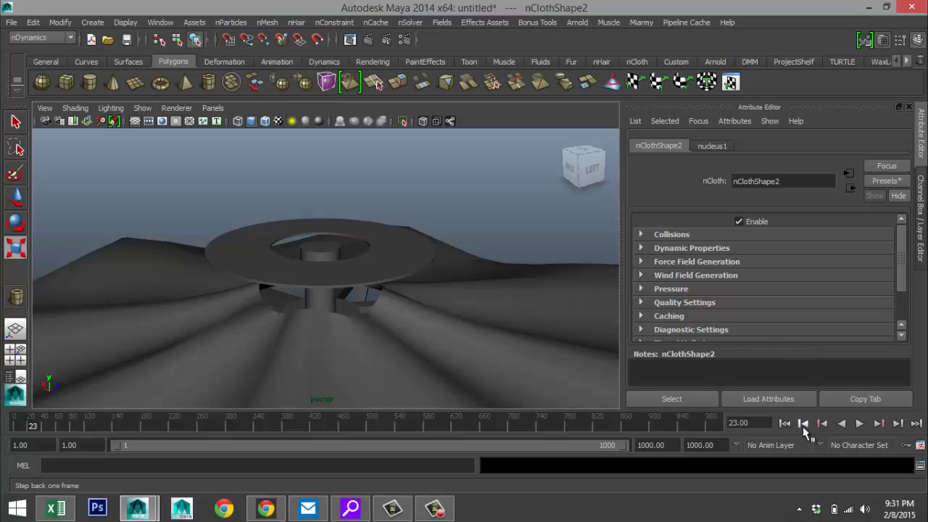
pyautogui.click(784, 424)
# Step: Add a gravity field to the top ring and run the simulation to frame 18 so it drapes onto the canopy
pyautogui.press('r')
pyautogui.click(408, 261)
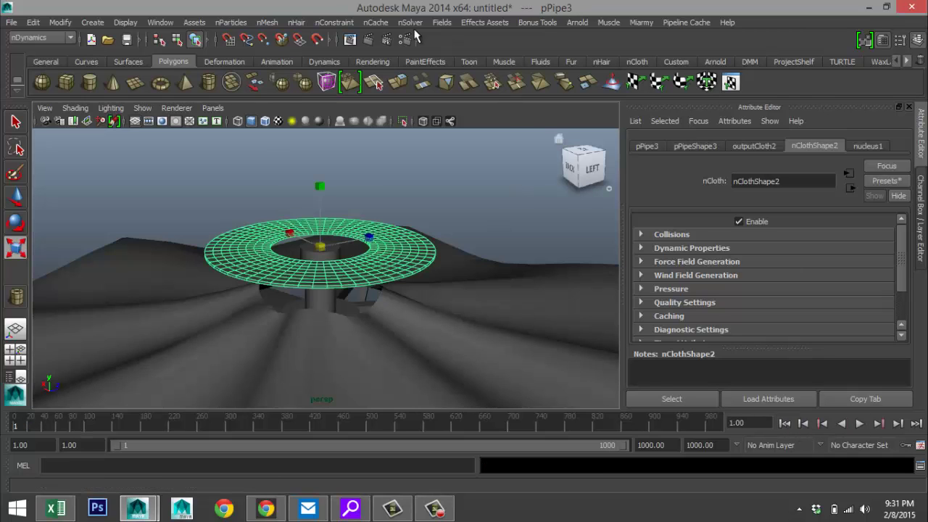
pyautogui.click(441, 23)
pyautogui.click(460, 68)
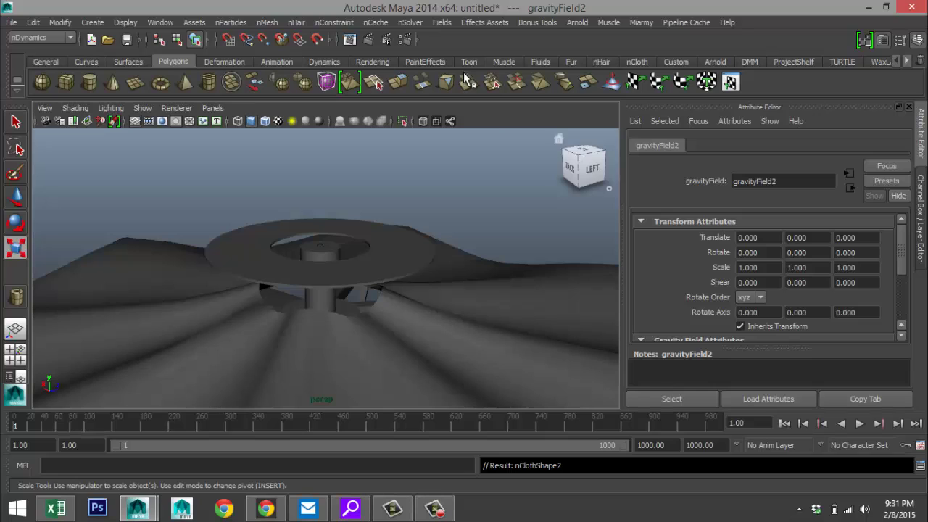
pyautogui.click(860, 424)
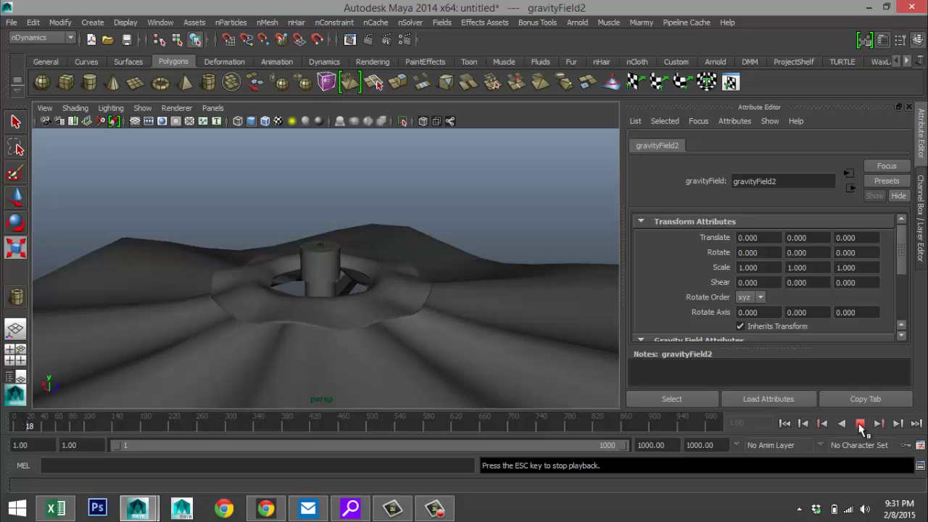
pyautogui.click(860, 424)
# Step: Delete the draped top ring's history
pyautogui.moveTo(393, 285)
pyautogui.keyDown('alt'); pyautogui.mouseDown()
pyautogui.moveTo(398, 259)
pyautogui.moveTo(413, 269)
pyautogui.moveTo(403, 268)
pyautogui.mouseUp(); pyautogui.keyUp('alt')
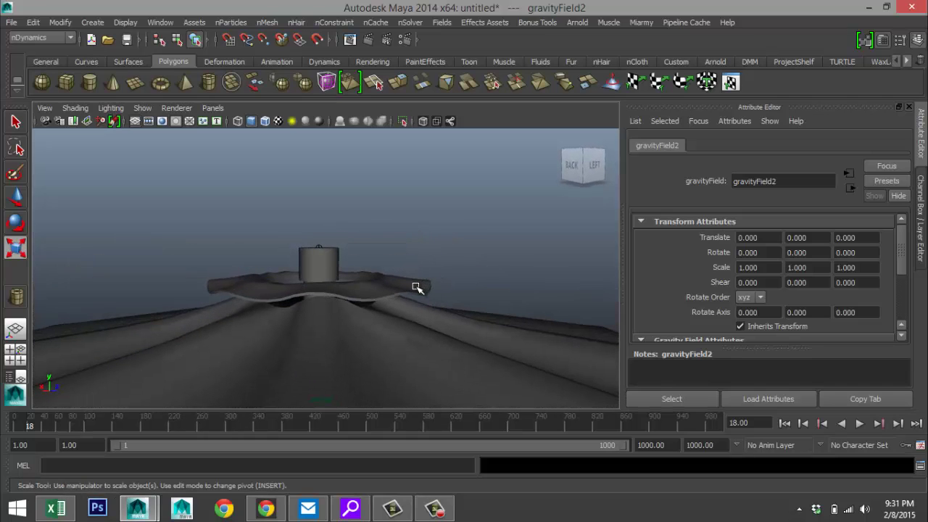
pyautogui.click(417, 288)
pyautogui.click(31, 22)
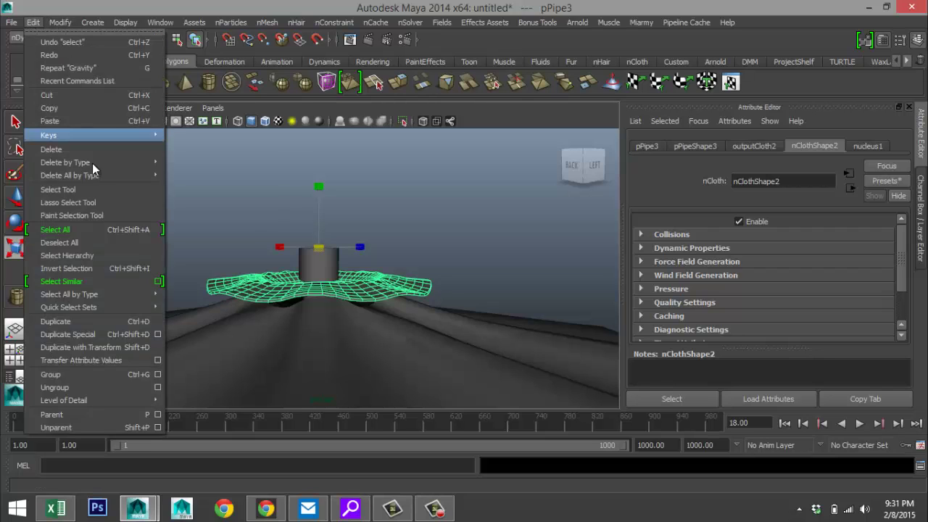
pyautogui.moveTo(109, 175)
pyautogui.moveTo(146, 163)
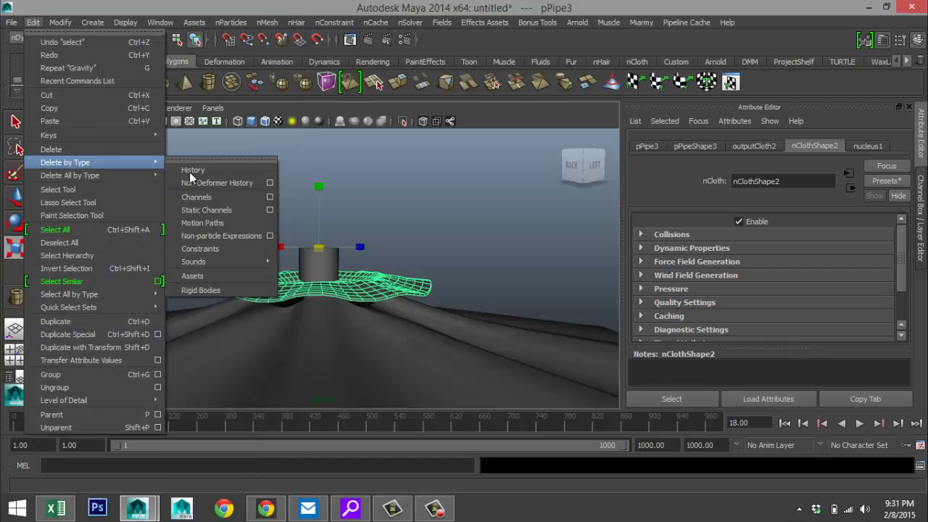
pyautogui.click(196, 171)
# Step: Lower the draped top ring to a height of about 64.1 so it rests closer to the canopy
pyautogui.click(433, 266)
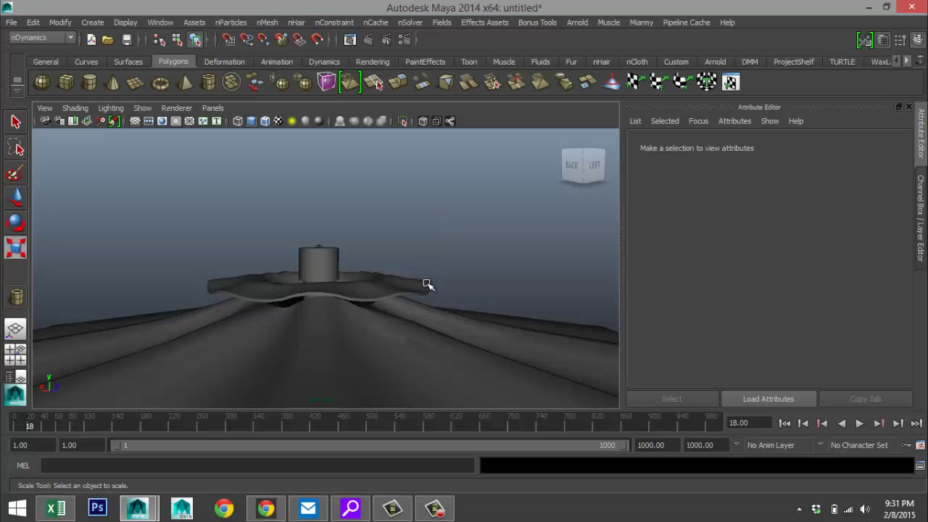
pyautogui.click(406, 283)
pyautogui.press('w')
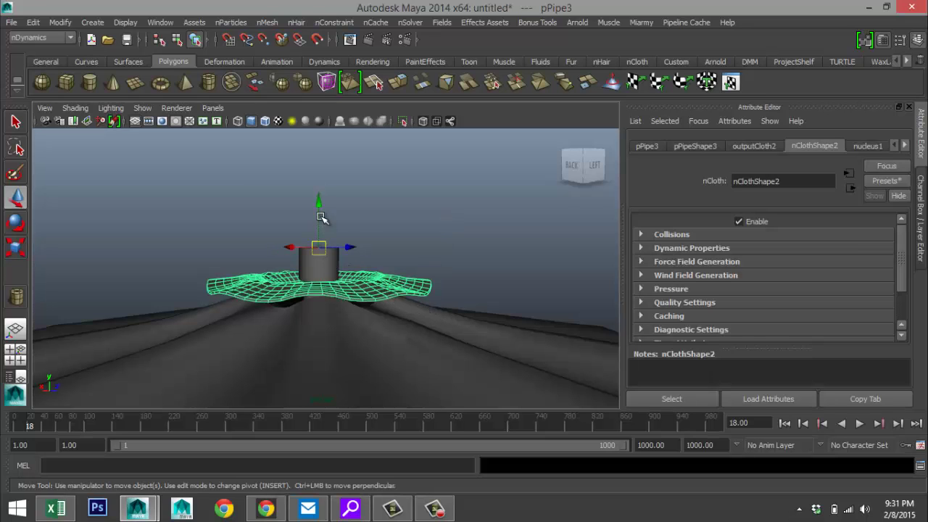
pyautogui.moveTo(322, 204); pyautogui.dragTo(323, 217)
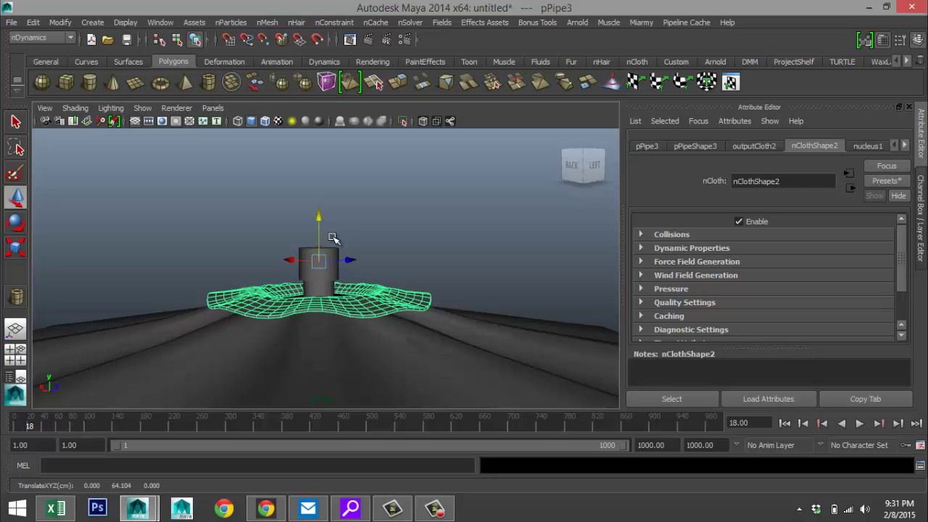
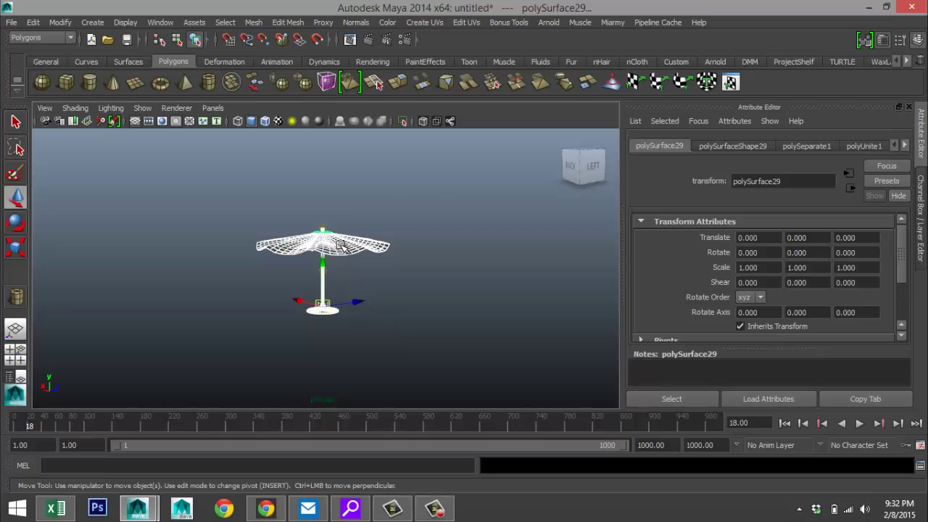
# Step: Assign a new Lambert material to all the selected umbrella parts and set its colour to white
pyautogui.moveTo(341, 245); pyautogui.dragTo(364, 462, button='right')
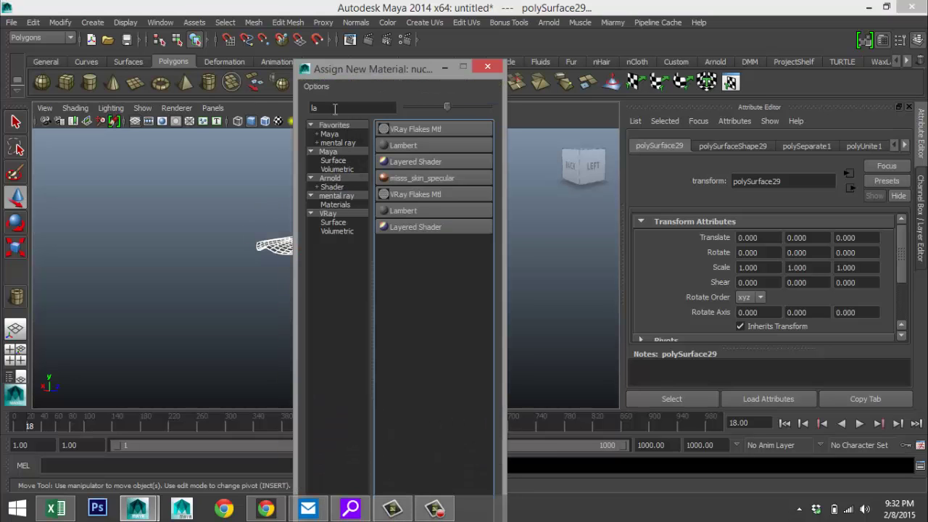
pyautogui.click(334, 107)
pyautogui.write('m')
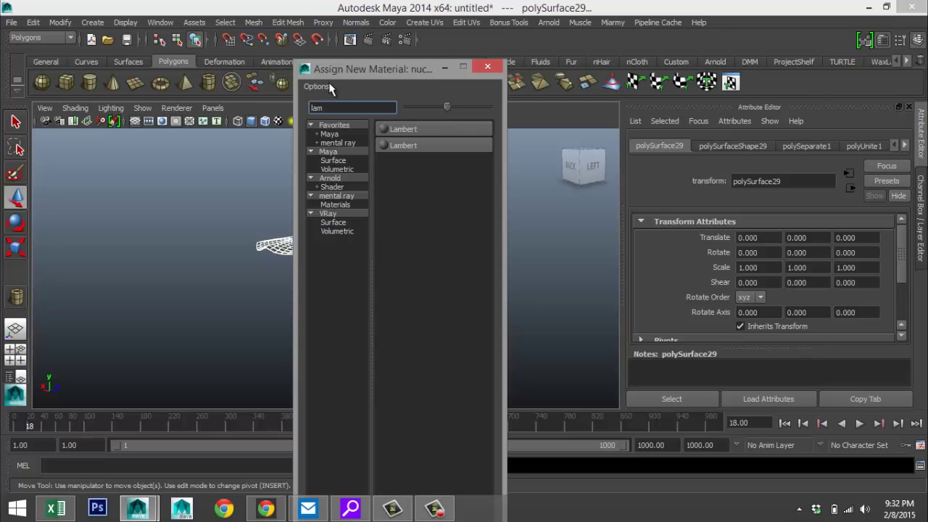
pyautogui.click(405, 129)
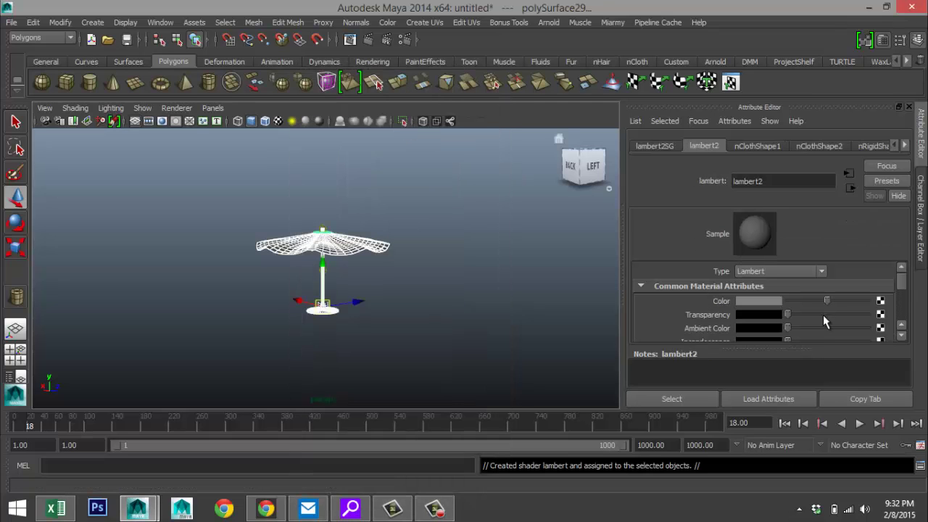
pyautogui.moveTo(828, 301); pyautogui.dragTo(868, 300)
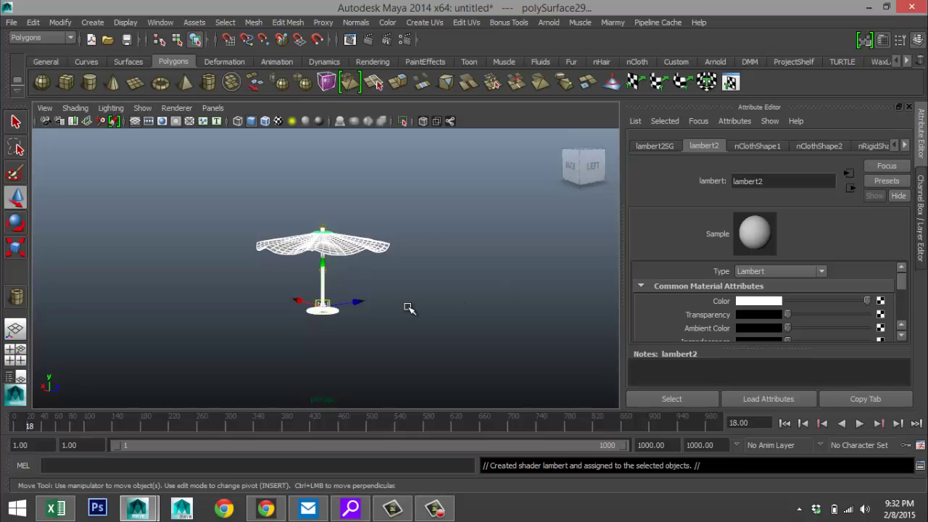
# Step: Try selecting the canopy's outermost face loop plus faces in the adjacent row, using wireframe display
pyautogui.scroll(2, 413, 309)
pyautogui.keyDown('alt'); pyautogui.moveTo(448, 285); pyautogui.dragTo(379, 312); pyautogui.keyUp('alt')
pyautogui.scroll(3, 425, 315)
pyautogui.click(370, 303)
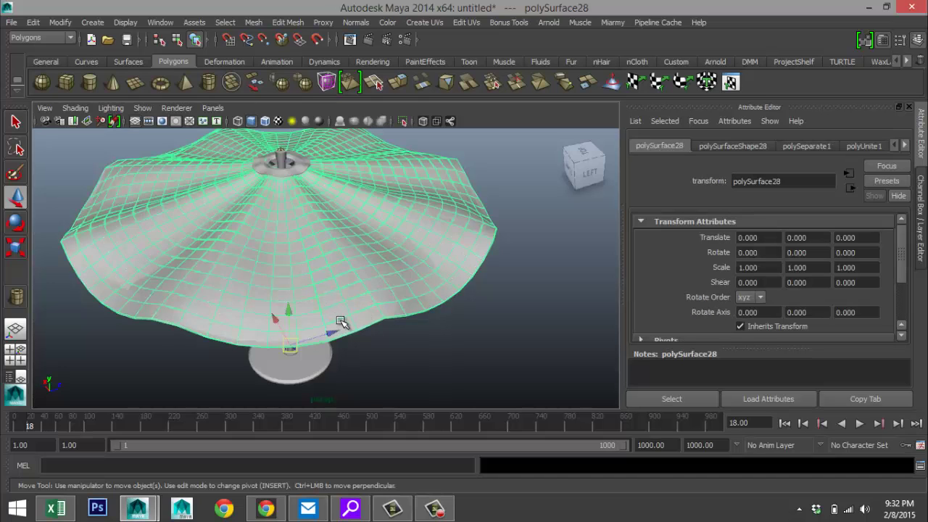
pyautogui.press('4')
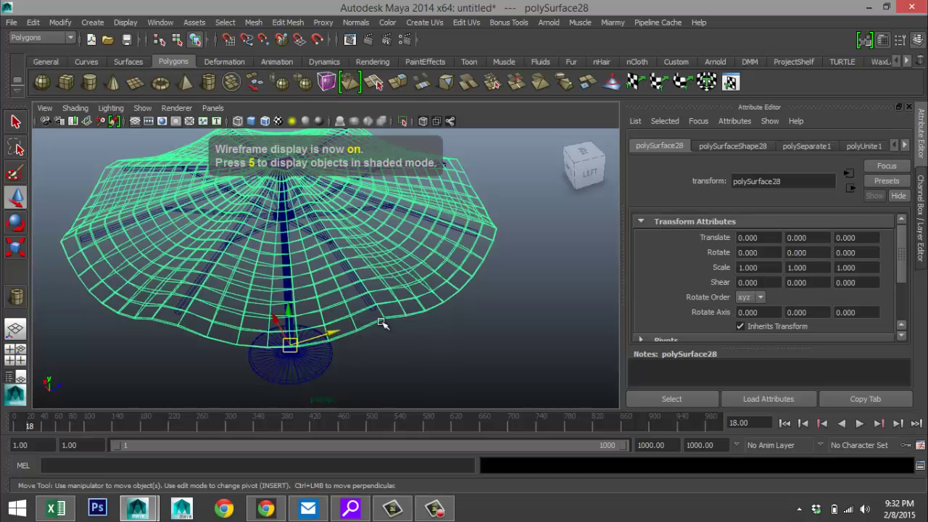
pyautogui.rightClick(369, 321)
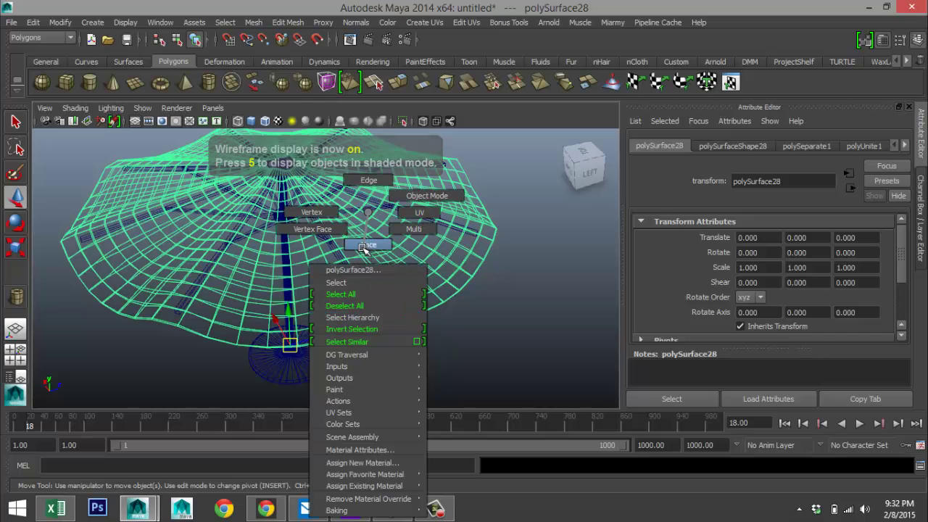
pyautogui.click(368, 318)
pyautogui.click(368, 319)
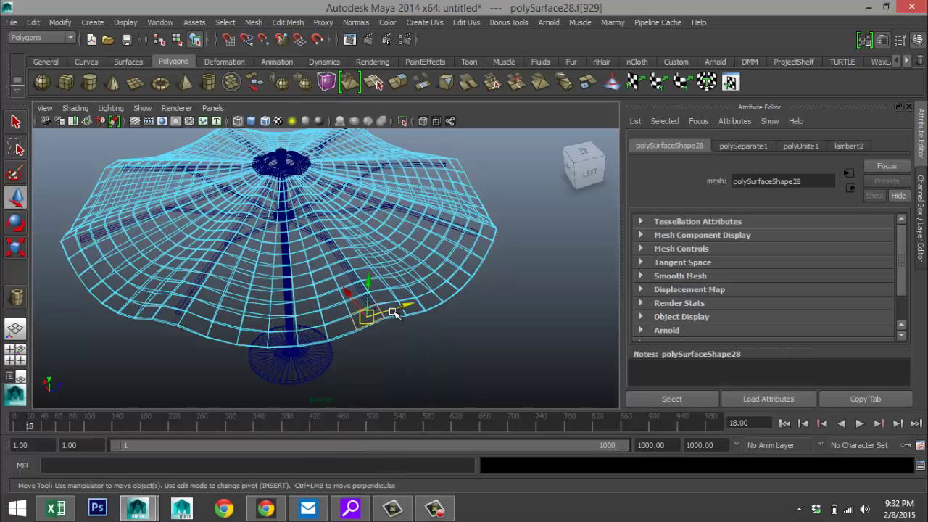
pyautogui.doubleClick(392, 312)
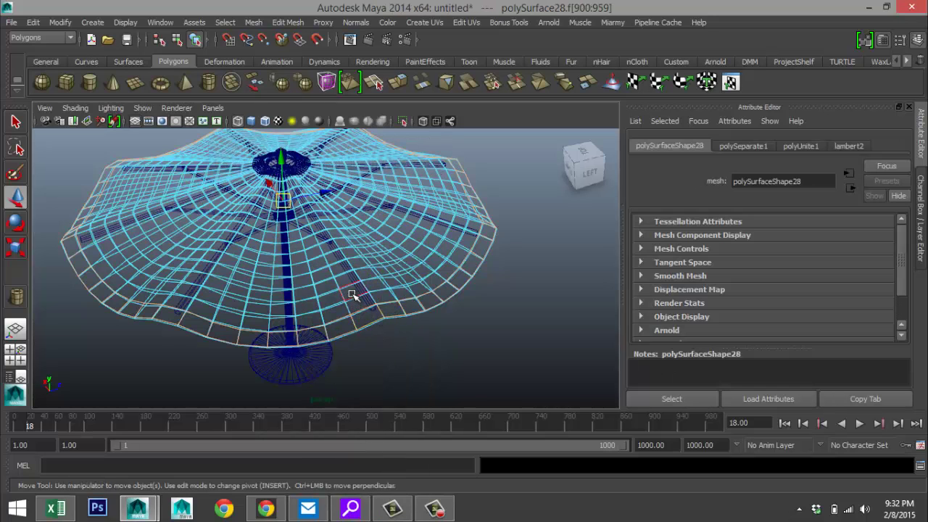
pyautogui.click(373, 288)
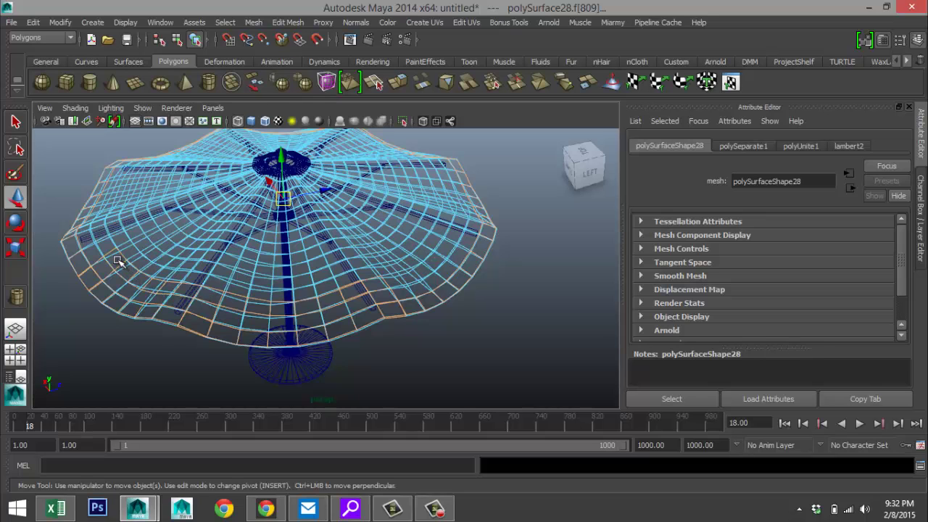
# Step: Return to shaded display and clear the canopy's face selection
pyautogui.press('5')
pyautogui.scroll(-5, 474, 321)
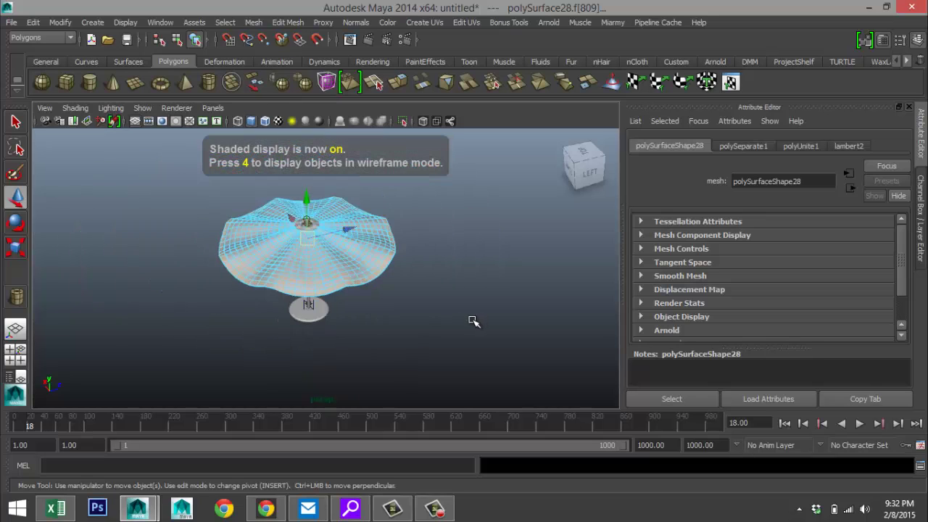
pyautogui.keyDown('alt'); pyautogui.moveTo(464, 315); pyautogui.dragTo(441, 285); pyautogui.keyUp('alt')
pyautogui.click(375, 298)
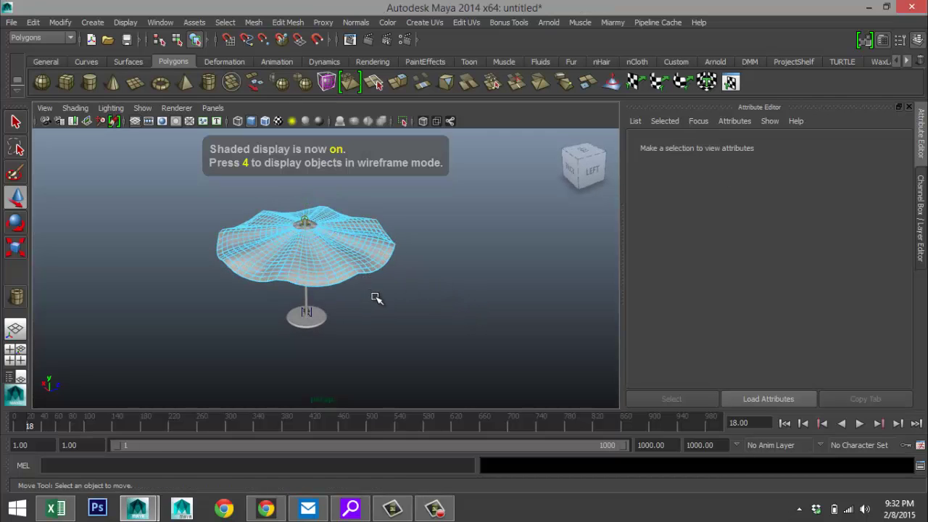
# Step: Leave face selection on the canopy and assign a new Lambert material to the whole canopy
pyautogui.keyDown('alt'); pyautogui.moveTo(375, 299); pyautogui.dragTo(373, 267); pyautogui.keyUp('alt')
pyautogui.moveTo(362, 218); pyautogui.dragTo(423, 196, button='right')
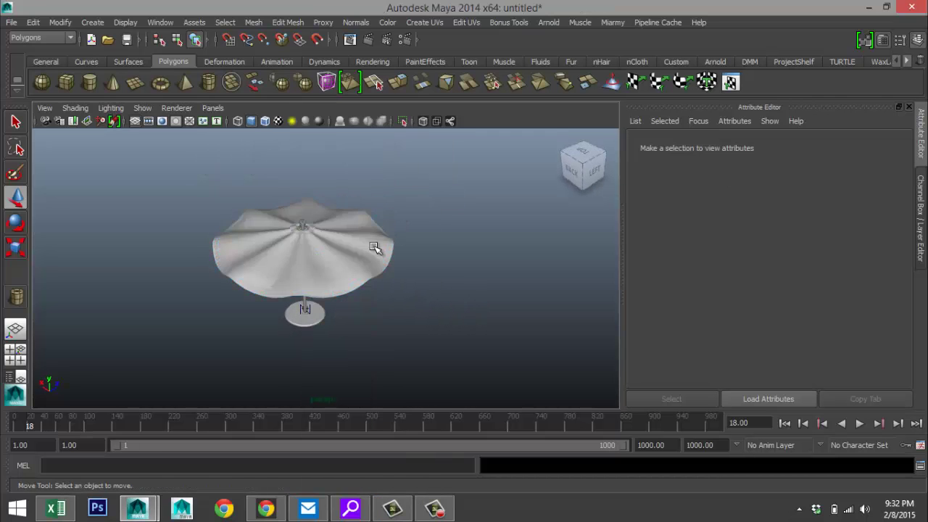
pyautogui.click(375, 246)
pyautogui.moveTo(446, 310)
pyautogui.keyDown('alt'); pyautogui.mouseDown()
pyautogui.moveTo(443, 257)
pyautogui.moveTo(454, 312)
pyautogui.mouseUp(); pyautogui.keyUp('alt')
pyautogui.moveTo(366, 217); pyautogui.dragTo(370, 468, button='right')
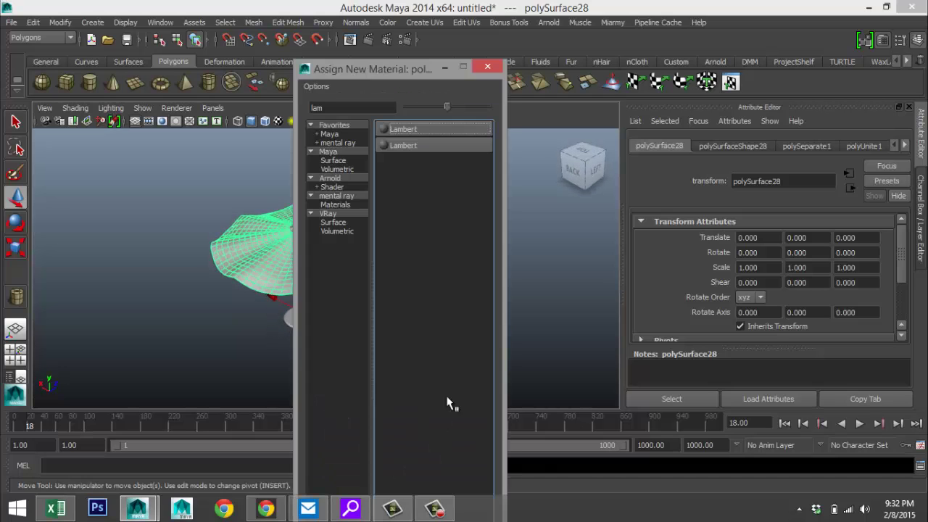
pyautogui.click(406, 129)
pyautogui.click(477, 263)
# Step: Select four alternate face loops on the canopy, starting just below the top ring and skipping one row between each
pyautogui.scroll(3, 438, 329)
pyautogui.moveTo(433, 334)
pyautogui.keyDown('alt'); pyautogui.mouseDown()
pyautogui.moveTo(447, 286)
pyautogui.moveTo(435, 349)
pyautogui.mouseUp(); pyautogui.keyUp('alt')
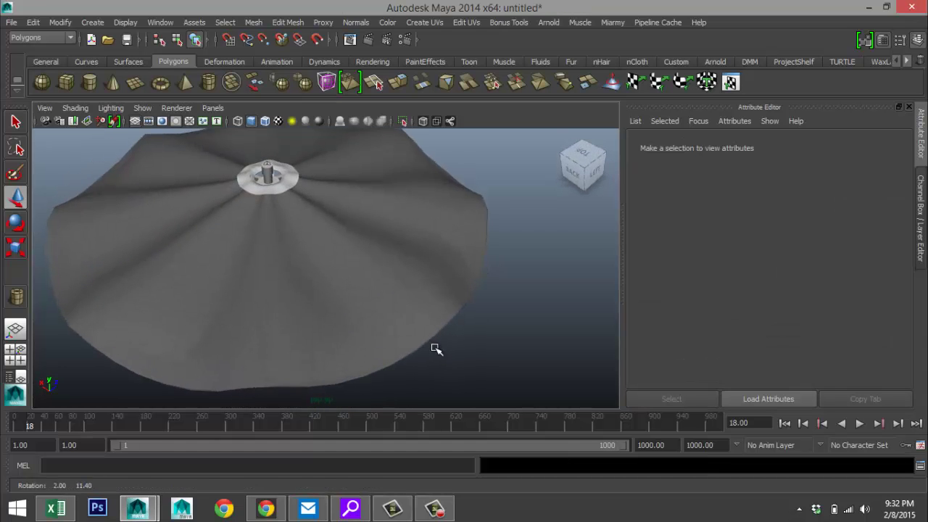
pyautogui.click(327, 280)
pyautogui.keyDown('alt'); pyautogui.moveTo(327, 280); pyautogui.dragTo(363, 291, button='middle'); pyautogui.keyUp('alt')
pyautogui.scroll(2, 362, 290)
pyautogui.scroll(3, 364, 291)
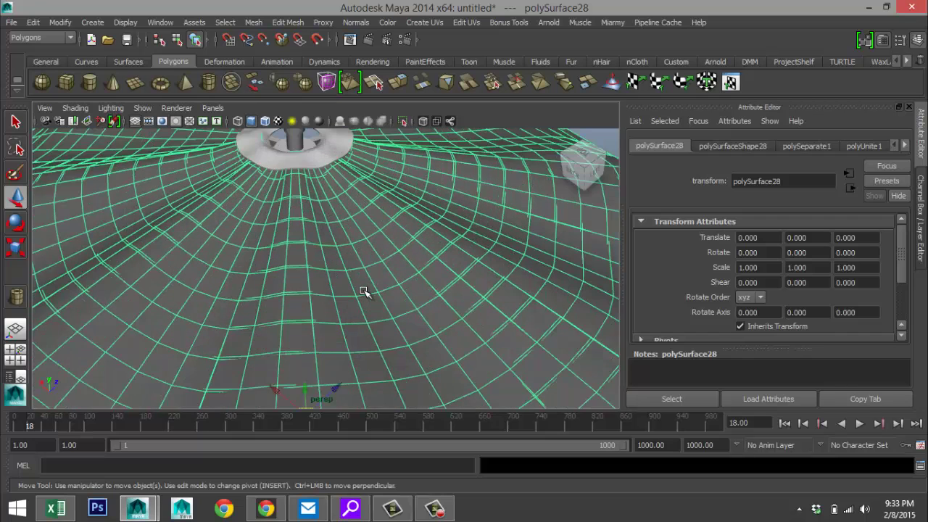
pyautogui.moveTo(325, 212); pyautogui.dragTo(334, 238, button='right')
pyautogui.doubleClick(329, 211)
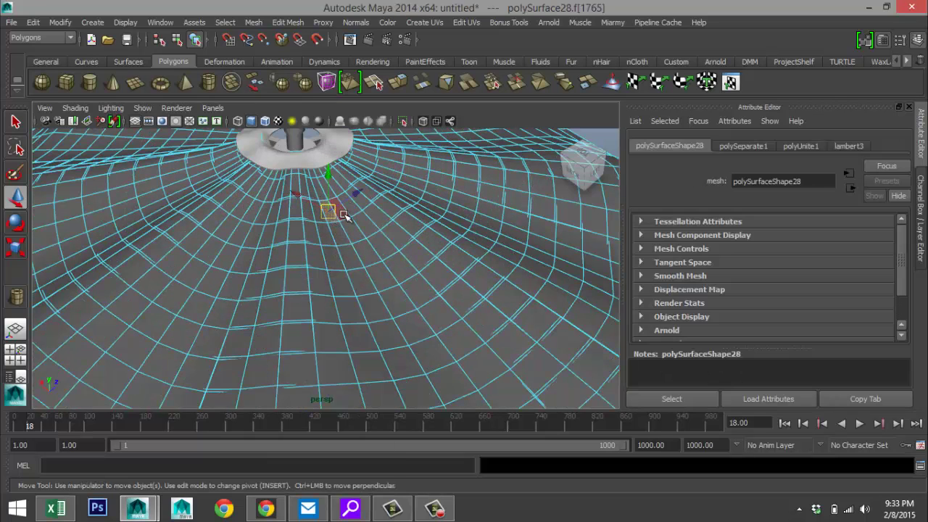
pyautogui.keyDown('shift'); pyautogui.doubleClick(366, 254); pyautogui.keyUp('shift')
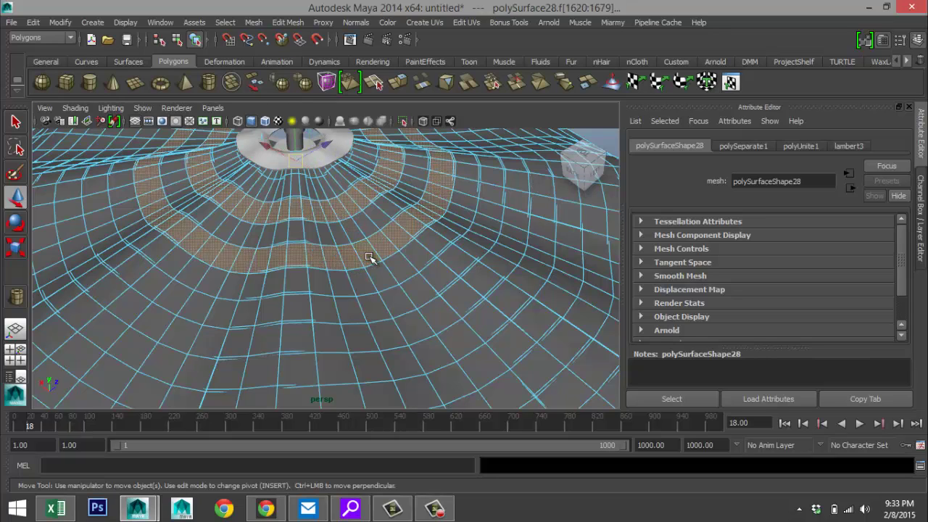
pyautogui.keyDown('shift'); pyautogui.click(377, 313); pyautogui.keyUp('shift')
pyautogui.keyDown('shift'); pyautogui.doubleClick(396, 311); pyautogui.keyUp('shift')
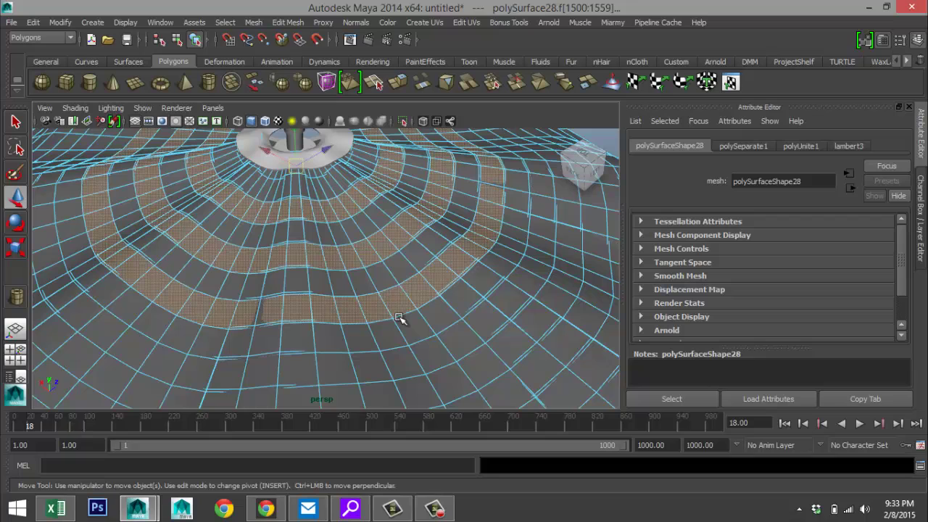
pyautogui.keyDown('shift'); pyautogui.click(395, 374); pyautogui.keyUp('shift')
pyautogui.keyDown('shift'); pyautogui.doubleClick(428, 364); pyautogui.keyUp('shift')
pyautogui.keyDown('shift'); pyautogui.click(435, 359); pyautogui.keyUp('shift')
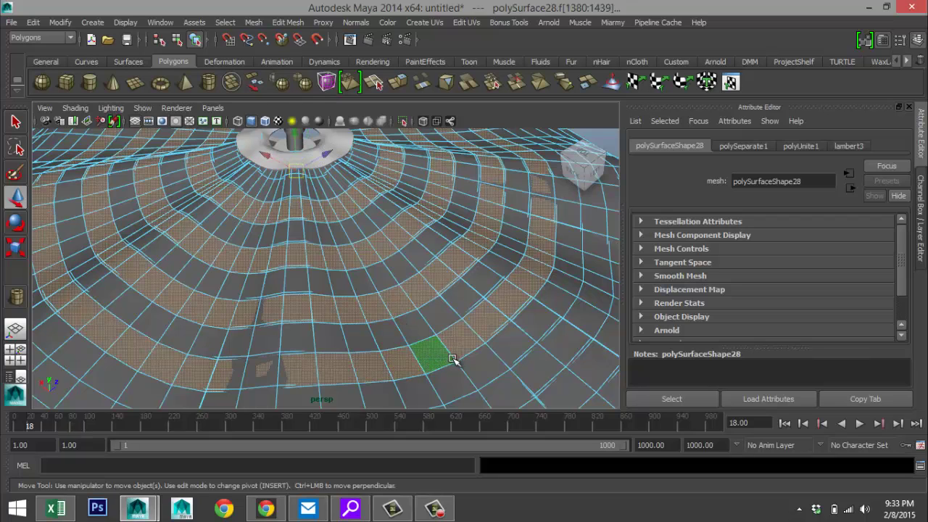
# Step: Add the remaining alternate face loops to the selection, continuing outward to the canopy's rim
pyautogui.keyDown('alt'); pyautogui.moveTo(435, 359); pyautogui.dragTo(398, 258, button='middle'); pyautogui.keyUp('alt')
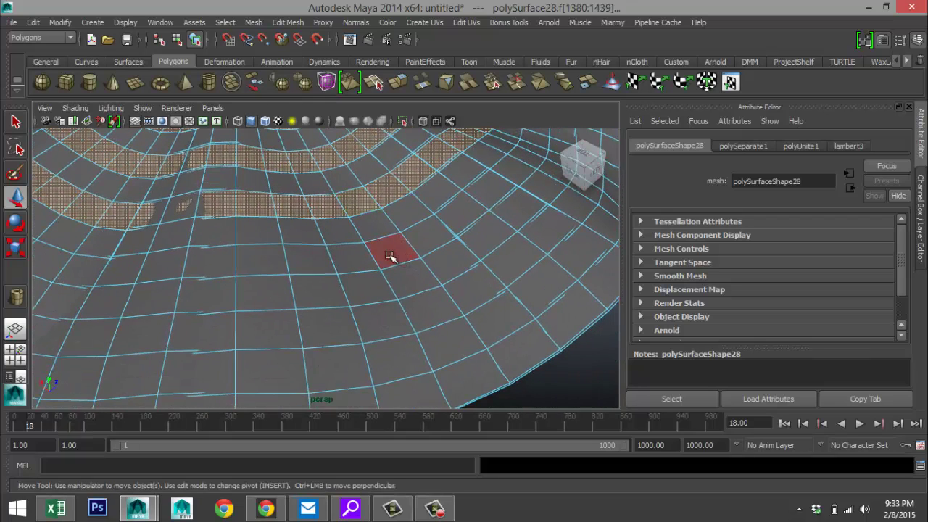
pyautogui.keyDown('shift'); pyautogui.click(389, 256); pyautogui.keyUp('shift')
pyautogui.keyDown('shift'); pyautogui.doubleClick(431, 248); pyautogui.keyUp('shift')
pyautogui.keyDown('shift'); pyautogui.click(428, 311); pyautogui.keyUp('shift')
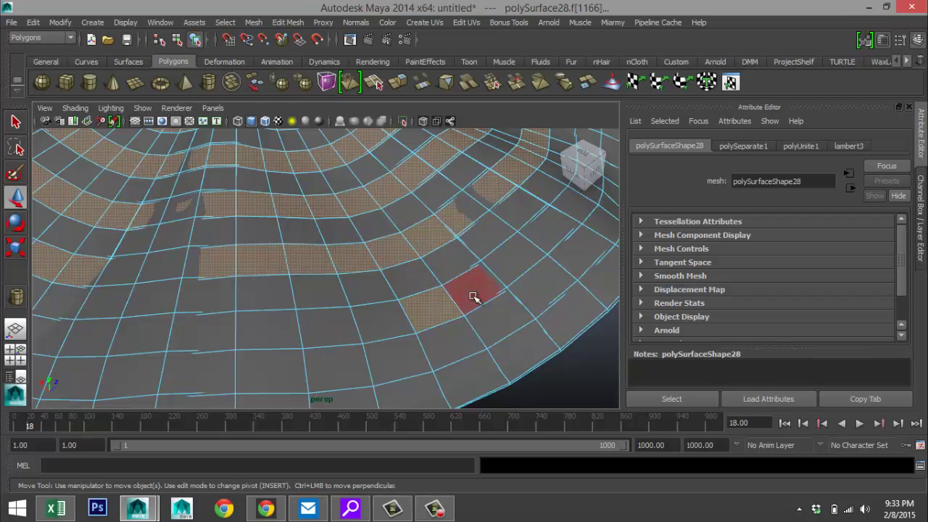
pyautogui.keyDown('shift'); pyautogui.doubleClick(473, 298); pyautogui.keyUp('shift')
pyautogui.keyDown('shift'); pyautogui.click(475, 371); pyautogui.keyUp('shift')
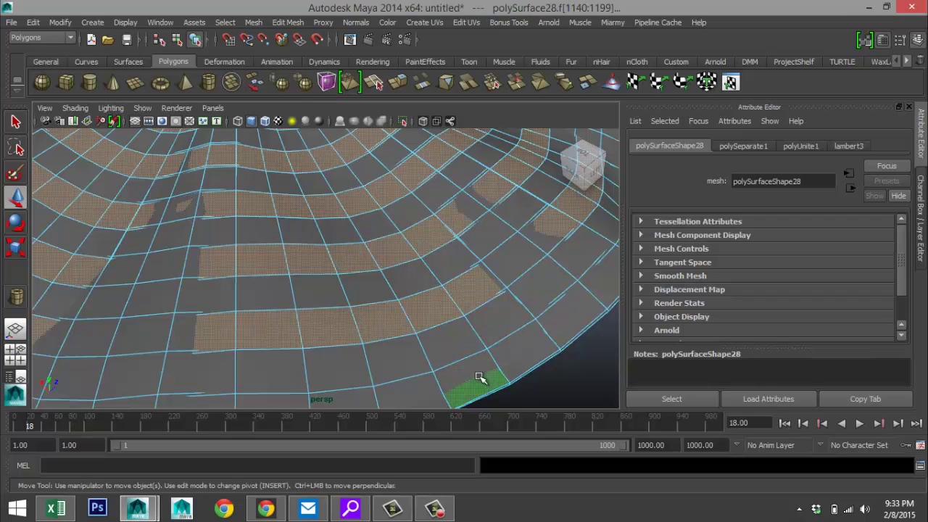
pyautogui.keyDown('shift'); pyautogui.doubleClick(516, 359); pyautogui.keyUp('shift')
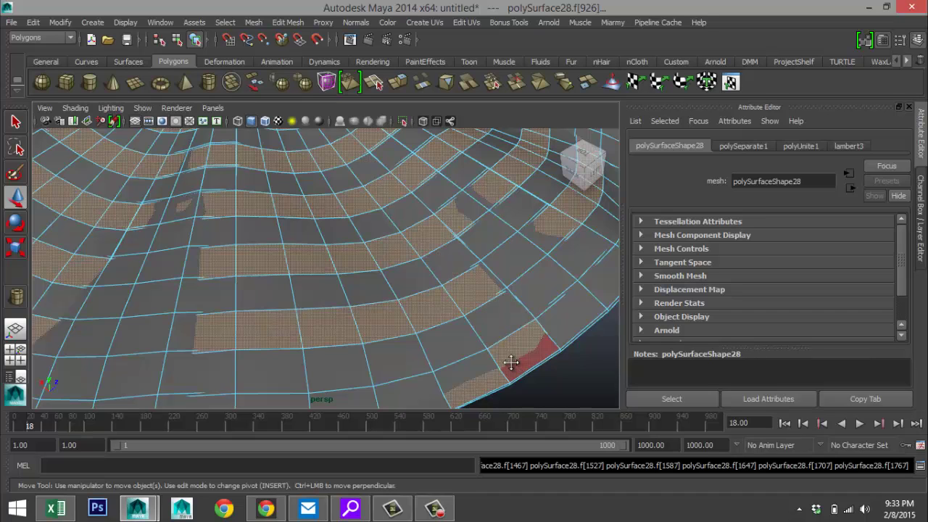
pyautogui.keyDown('alt'); pyautogui.moveTo(511, 363); pyautogui.dragTo(440, 346); pyautogui.keyUp('alt')
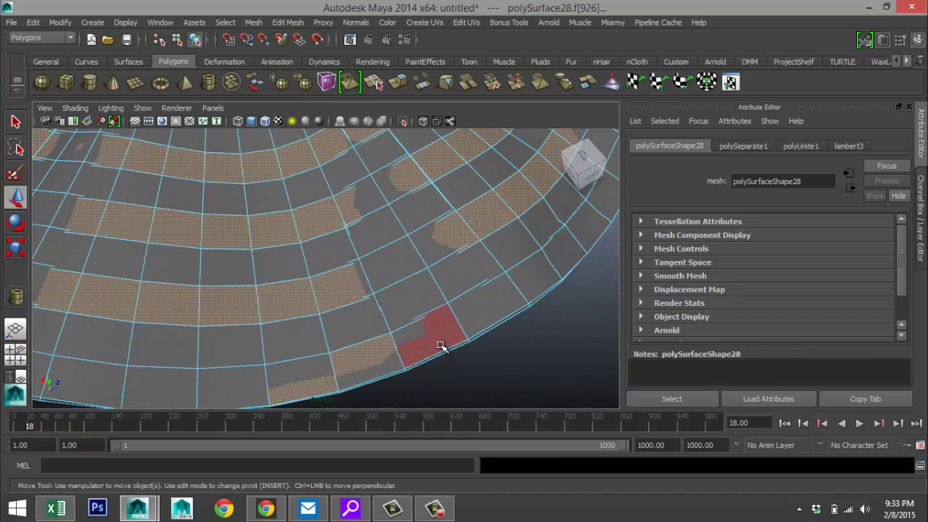
pyautogui.keyDown('shift'); pyautogui.doubleClick(494, 317); pyautogui.keyUp('shift')
pyautogui.scroll(-5, 490, 326)
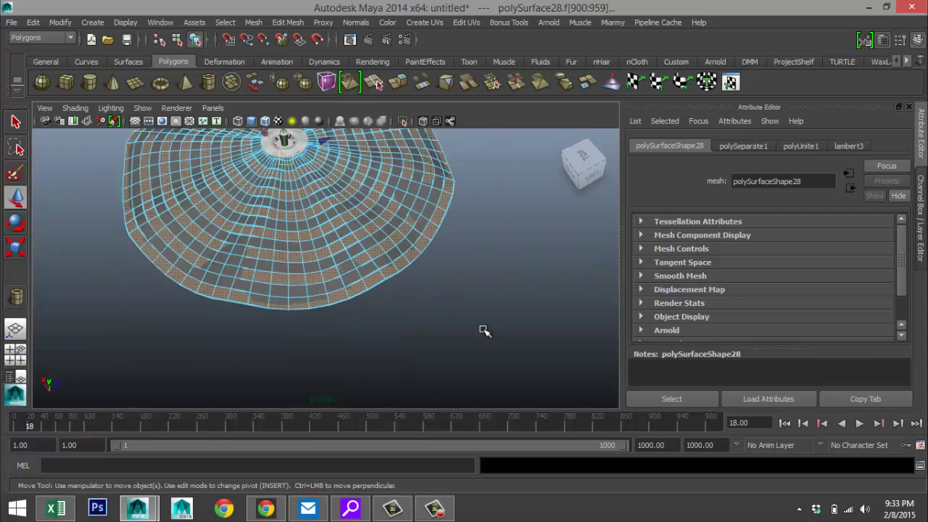
# Step: Assign a new Lambert material to the selected canopy face loops and set its colour to blue
pyautogui.keyDown('alt'); pyautogui.moveTo(431, 349); pyautogui.dragTo(476, 329); pyautogui.keyUp('alt')
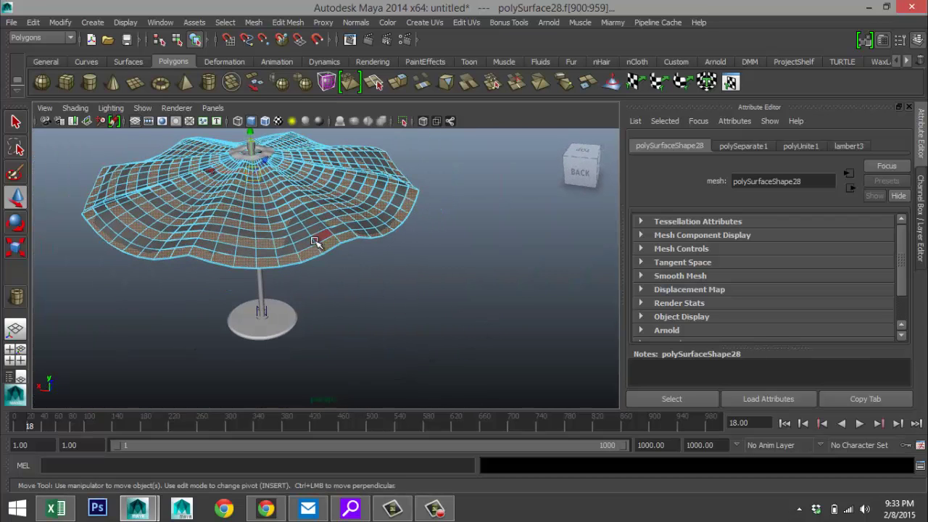
pyautogui.rightClick(315, 212)
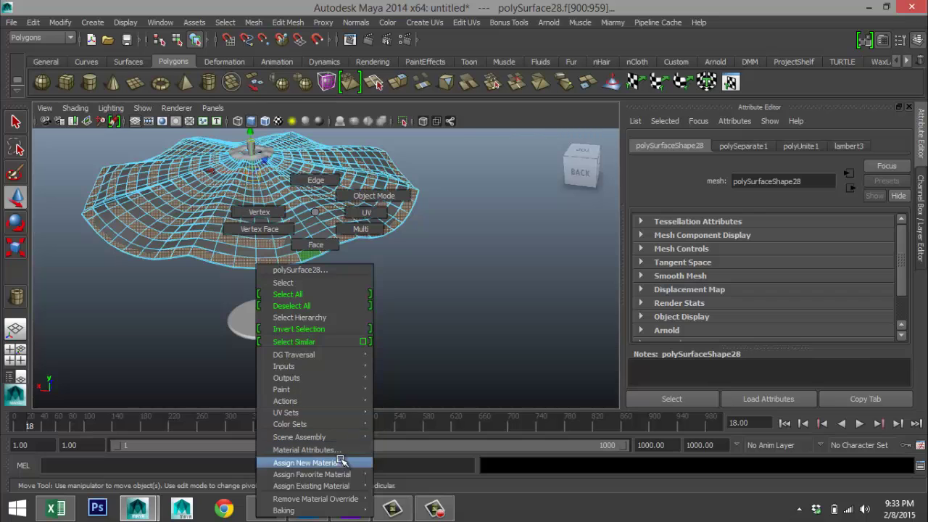
pyautogui.click(343, 462)
pyautogui.click(401, 128)
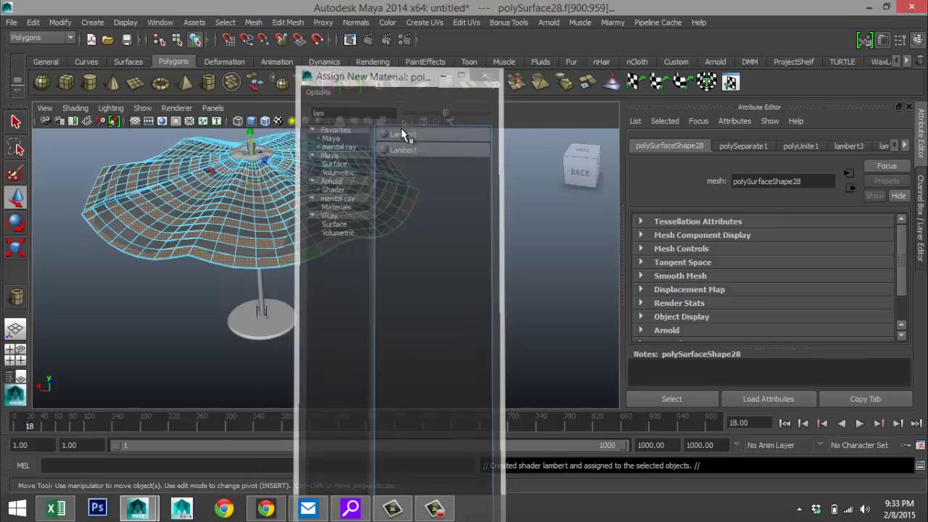
pyautogui.click(758, 299)
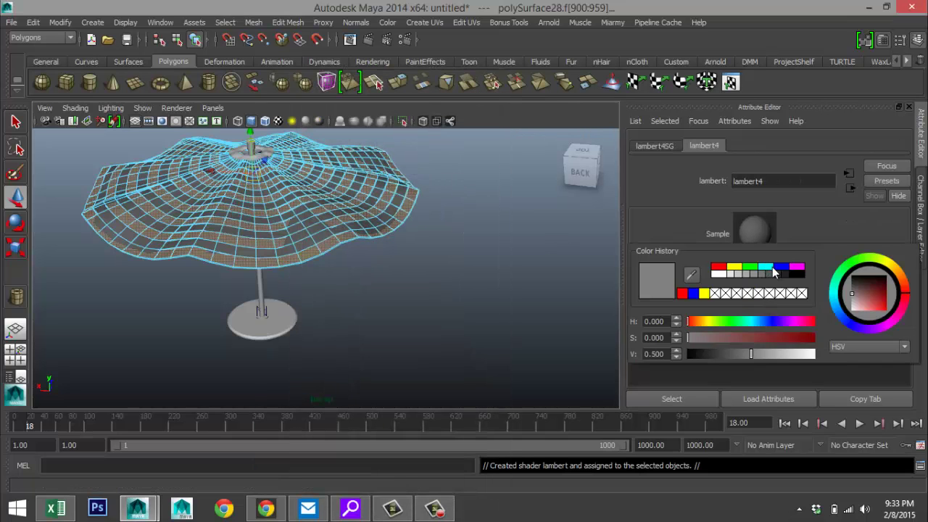
pyautogui.click(776, 267)
# Step: Examine the striped canopy from low and elevated angles, checking how the coloured rows follow its folds
pyautogui.keyDown('alt'); pyautogui.moveTo(352, 279); pyautogui.dragTo(414, 263); pyautogui.keyUp('alt')
pyautogui.keyDown('alt'); pyautogui.moveTo(409, 263); pyautogui.dragTo(417, 290, button='right'); pyautogui.keyUp('alt')
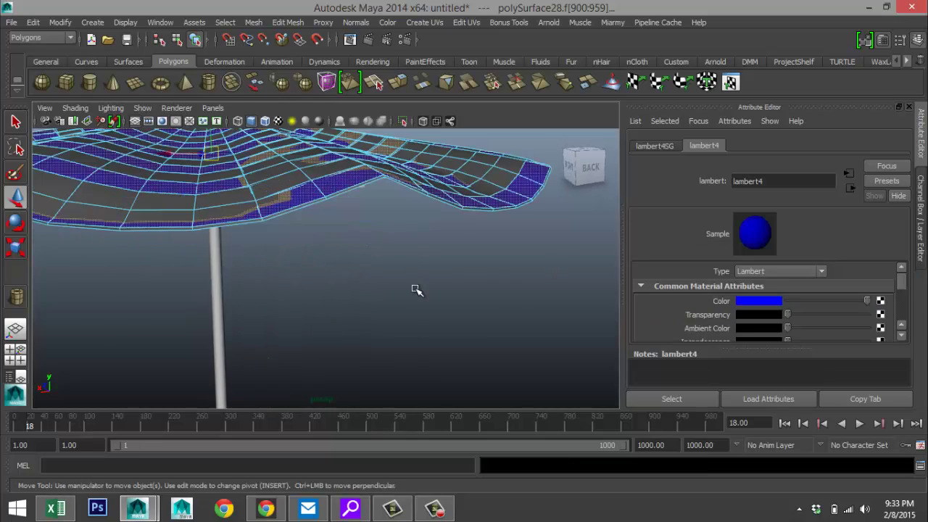
pyautogui.keyDown('alt'); pyautogui.moveTo(395, 285); pyautogui.dragTo(452, 307); pyautogui.keyUp('alt')
pyautogui.scroll(-5, 389, 308)
pyautogui.scroll(2, 429, 301)
pyautogui.scroll(1, 433, 305)
pyautogui.scroll(3, 454, 305)
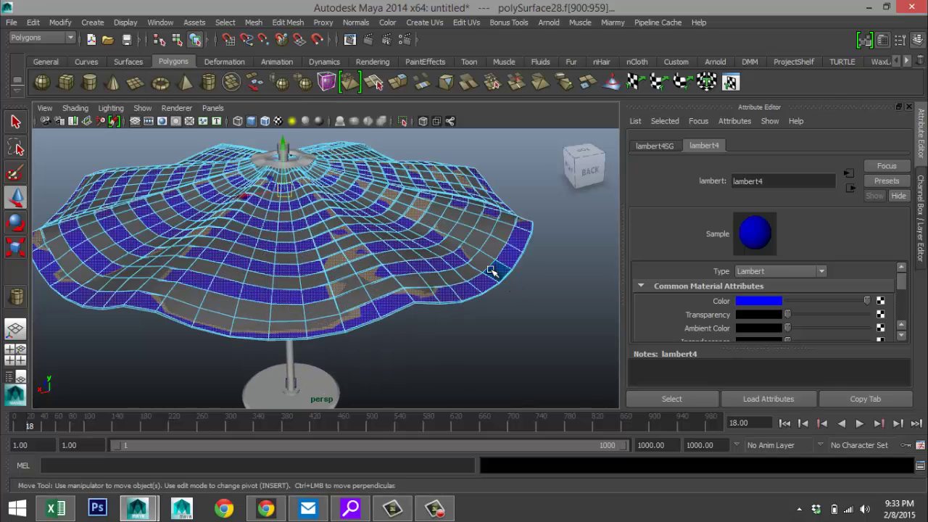
# Step: Assign a new Lambert material to the entire canopy object and set its colour to blue
pyautogui.moveTo(491, 270); pyautogui.dragTo(497, 463, button='right')
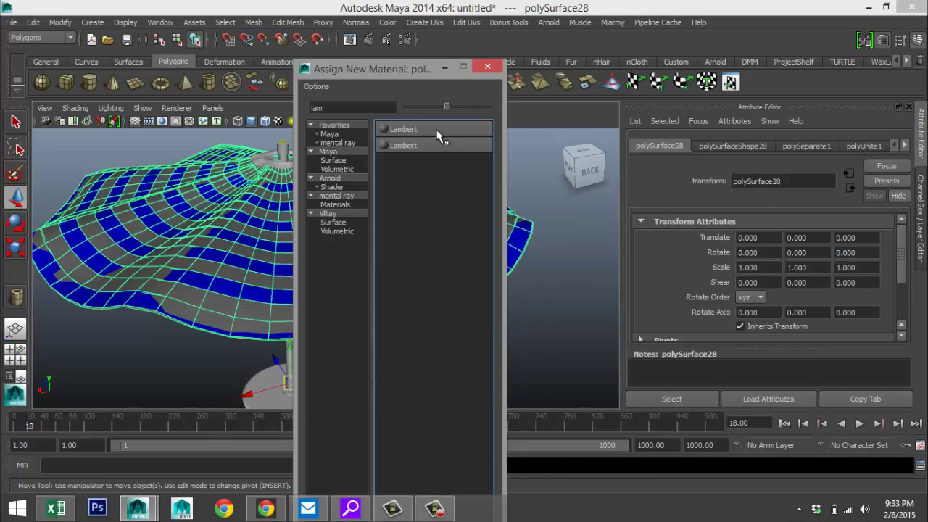
pyautogui.click(435, 129)
pyautogui.click(754, 302)
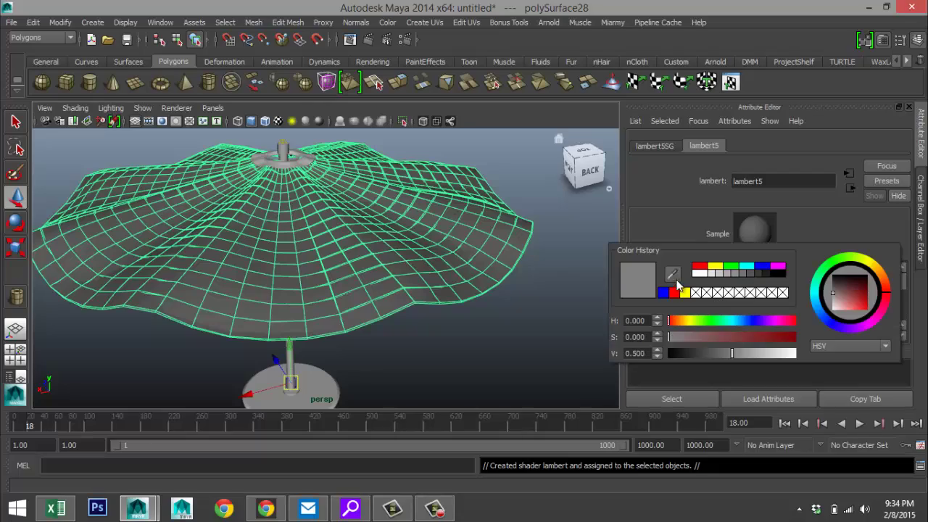
pyautogui.click(663, 293)
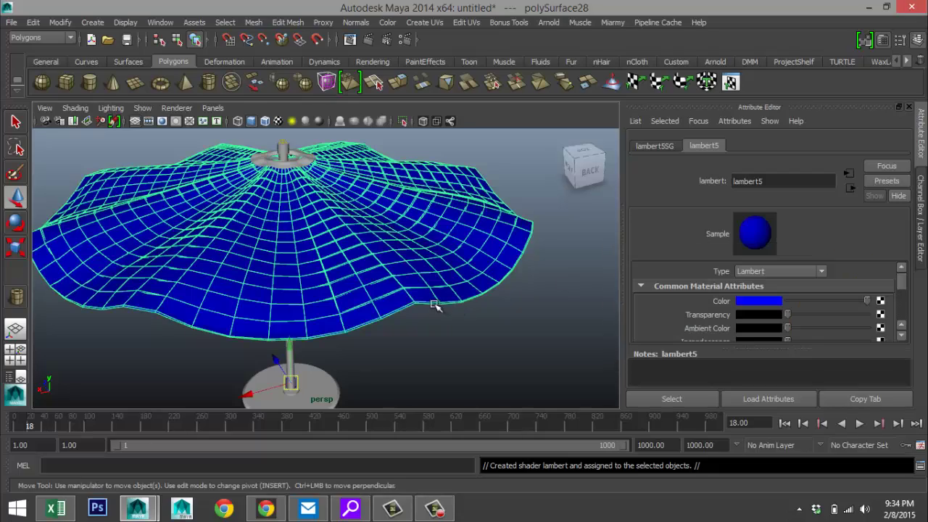
# Step: Assign a new Lambert material to the ring on top of the canopy and set its colour to yellow
pyautogui.keyDown('alt'); pyautogui.moveTo(436, 307); pyautogui.dragTo(414, 323); pyautogui.keyUp('alt')
pyautogui.scroll(3, 361, 266)
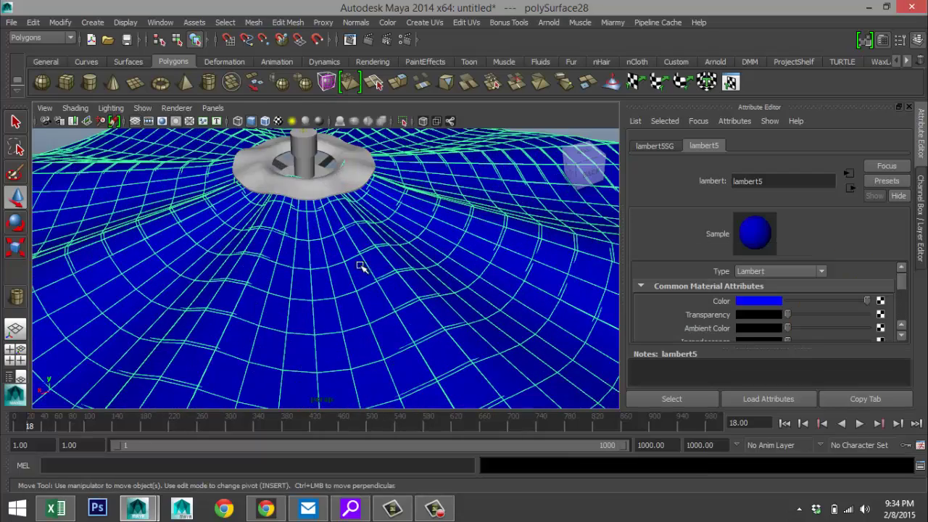
pyautogui.click(346, 181)
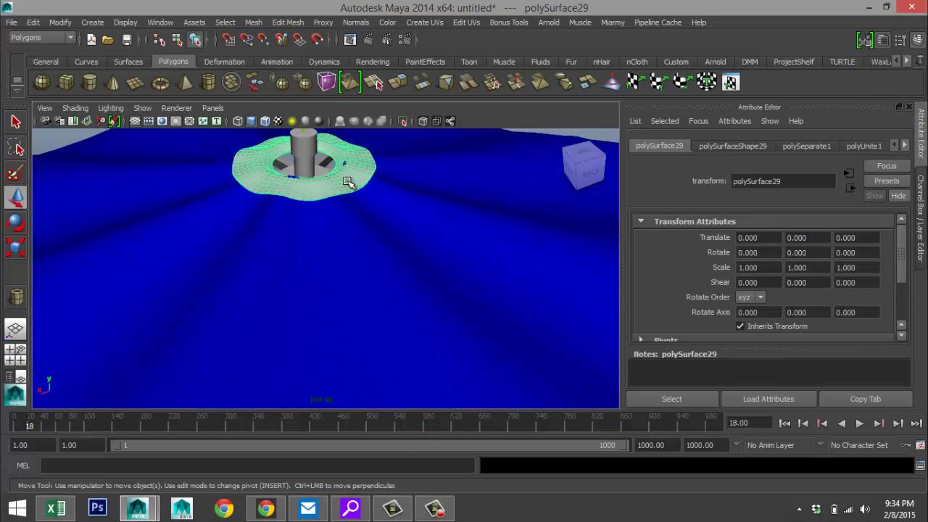
pyautogui.moveTo(348, 182); pyautogui.dragTo(349, 428, button='right')
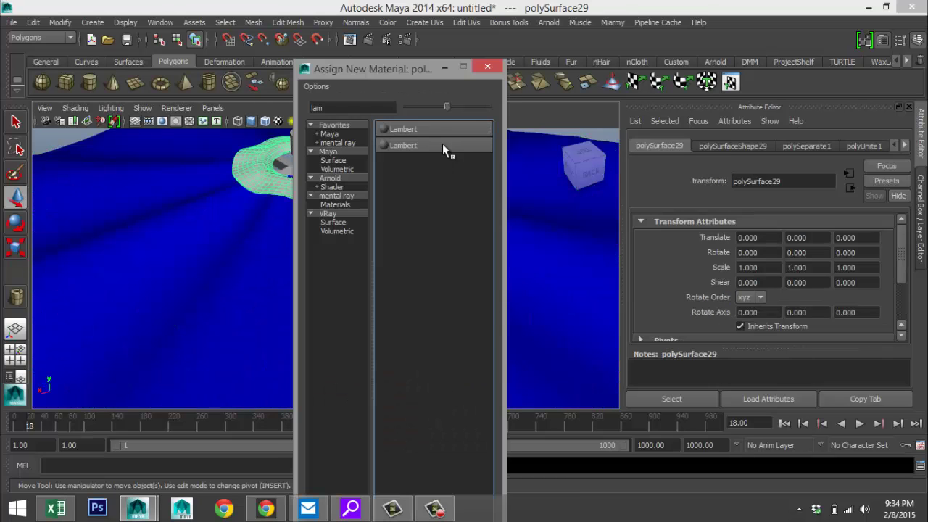
pyautogui.click(438, 129)
pyautogui.click(755, 300)
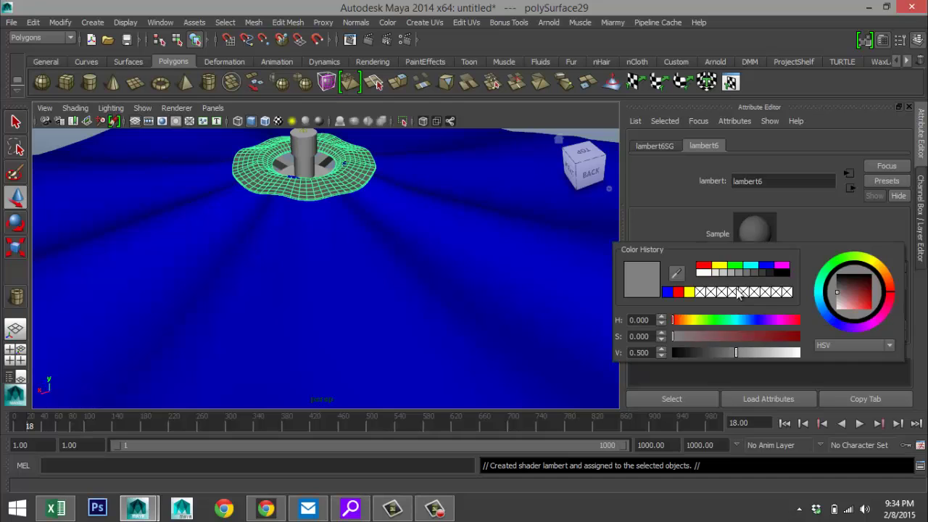
pyautogui.click(720, 271)
# Step: Create a polygon ground plane under the umbrella and scale it to about 4.81 in X and 7.45 in Z
pyautogui.press('a')
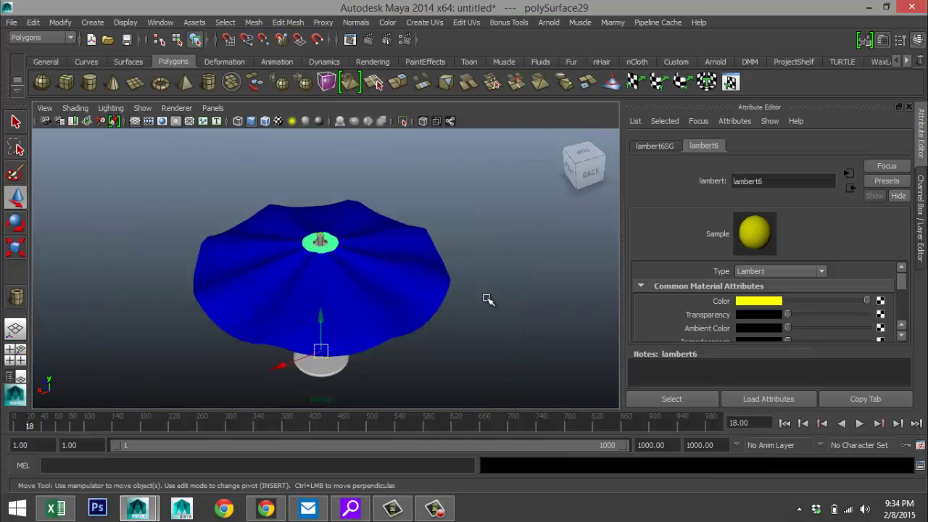
pyautogui.moveTo(485, 307)
pyautogui.keyDown('alt'); pyautogui.mouseDown()
pyautogui.moveTo(488, 278)
pyautogui.moveTo(464, 224)
pyautogui.moveTo(483, 290)
pyautogui.mouseUp(); pyautogui.keyUp('alt')
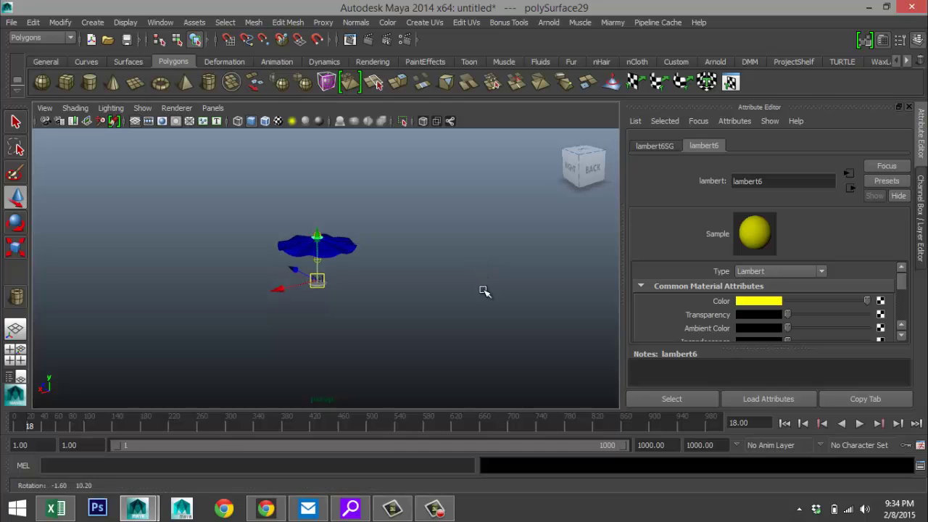
pyautogui.click(135, 82)
pyautogui.moveTo(114, 290); pyautogui.dragTo(489, 312)
pyautogui.moveTo(456, 271); pyautogui.dragTo(112, 338)
pyautogui.press('r')
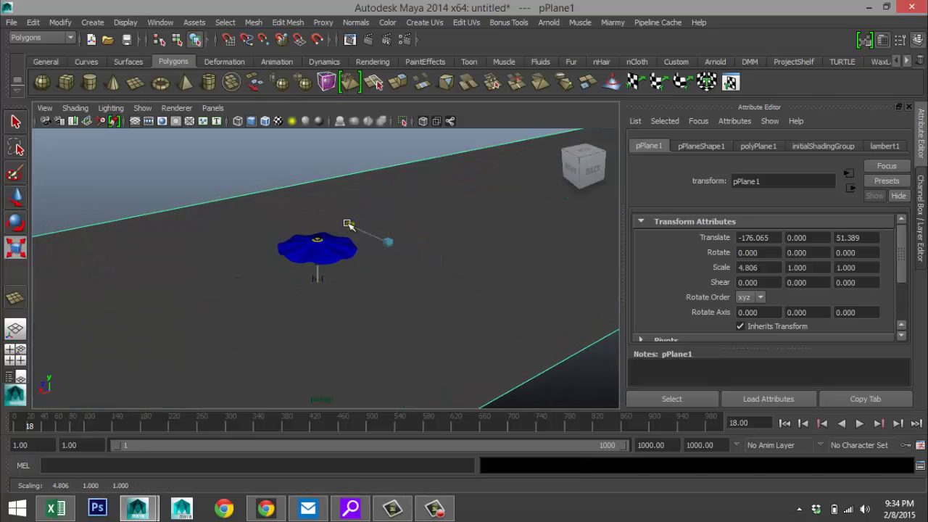
pyautogui.moveTo(348, 228); pyautogui.dragTo(208, 161)
pyautogui.scroll(2, 321, 337)
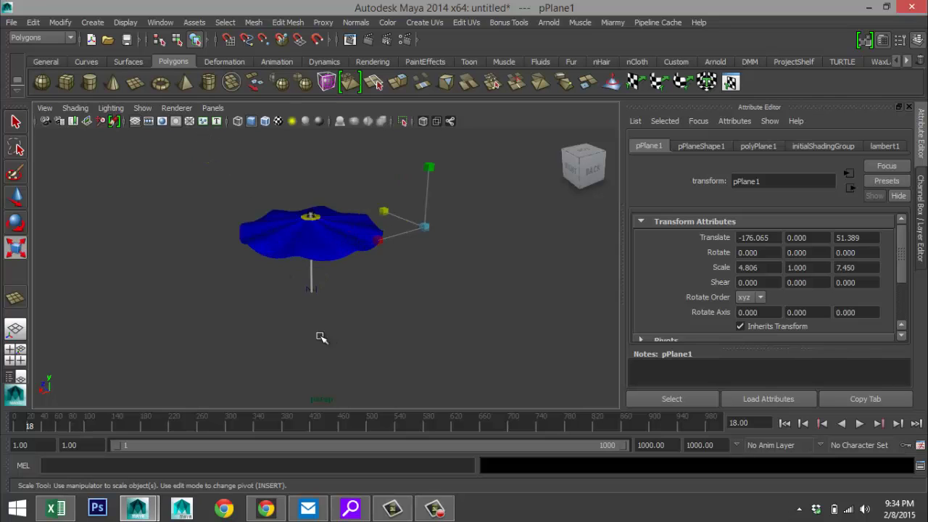
# Step: Lower the ground plane to about -4.55 in Y, just beneath the umbrella's base, working in the side view
pyautogui.click(15, 355)
pyautogui.press('space')
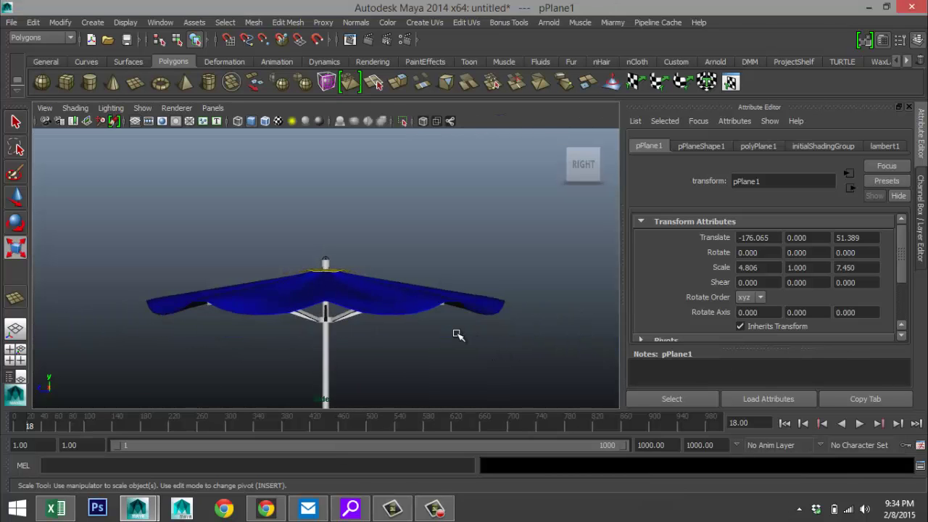
pyautogui.press('4')
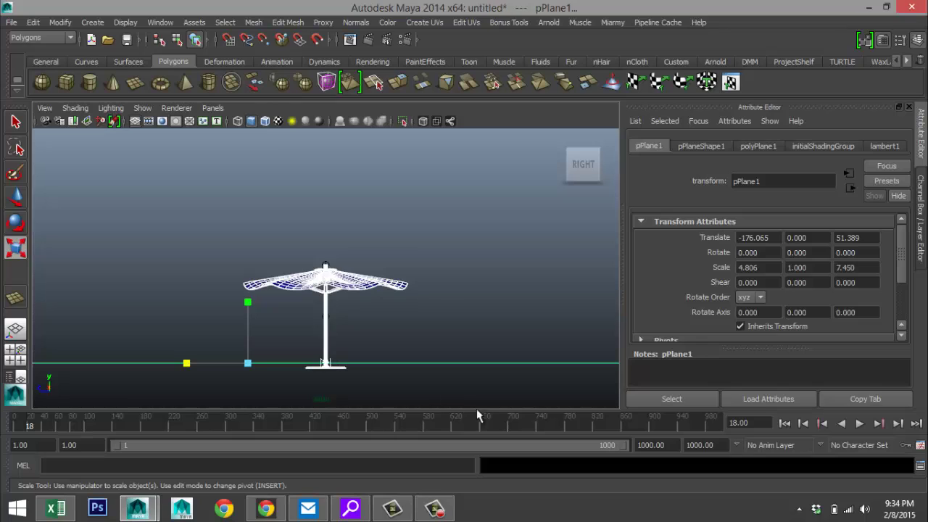
pyautogui.click(310, 374)
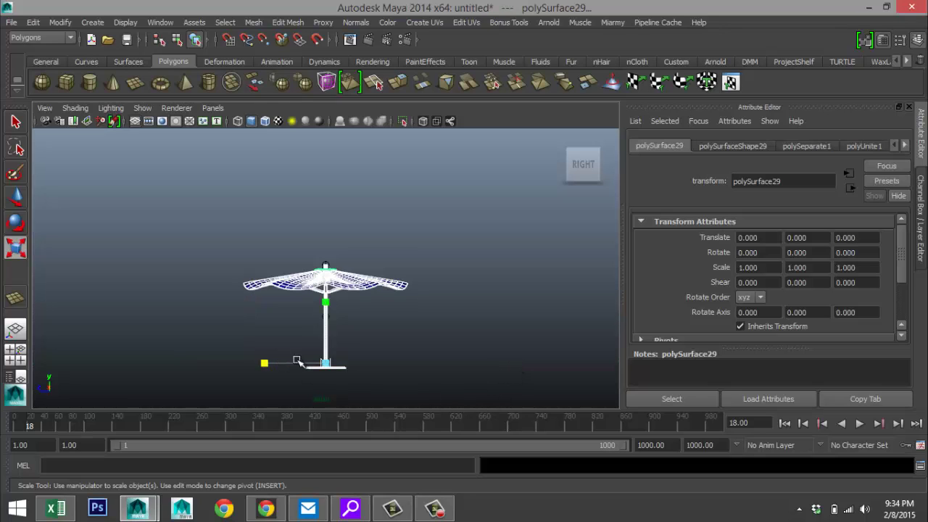
pyautogui.press('w')
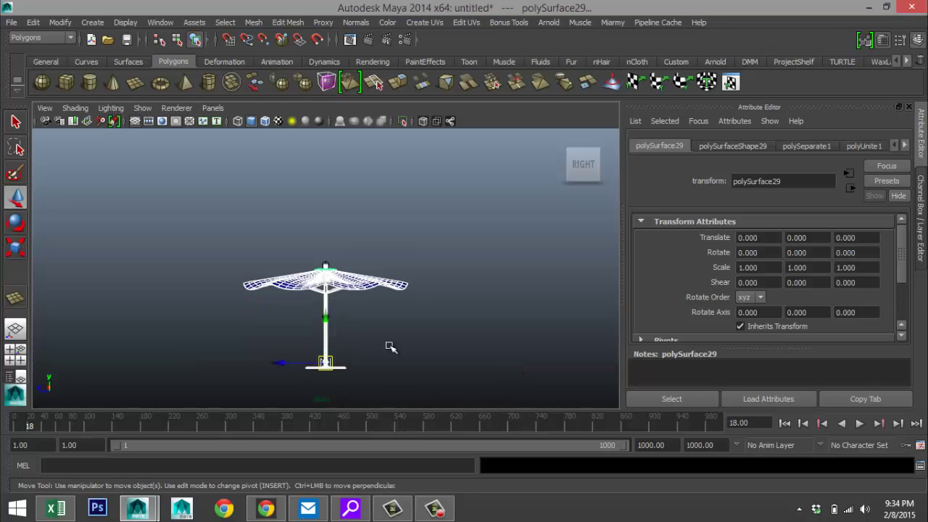
pyautogui.scroll(-3, 449, 363)
pyautogui.moveTo(434, 308); pyautogui.dragTo(454, 376)
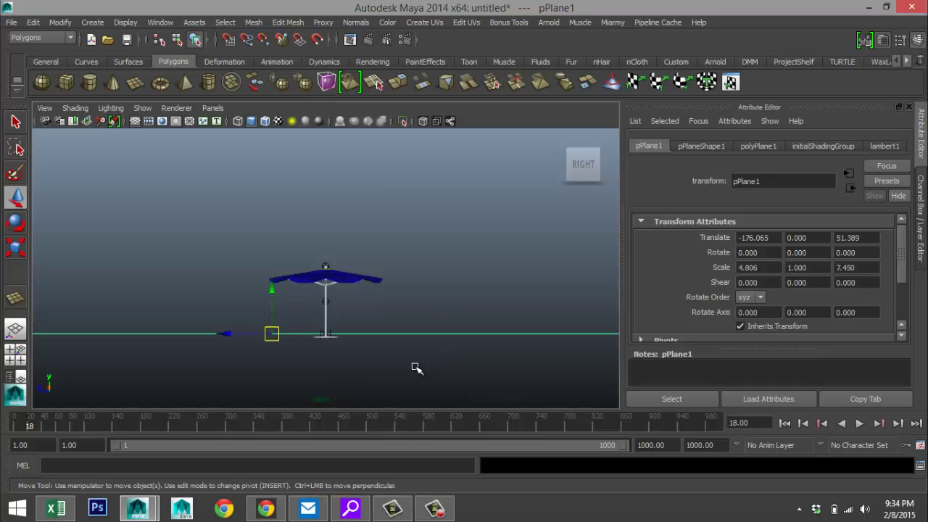
pyautogui.moveTo(269, 288); pyautogui.dragTo(270, 293)
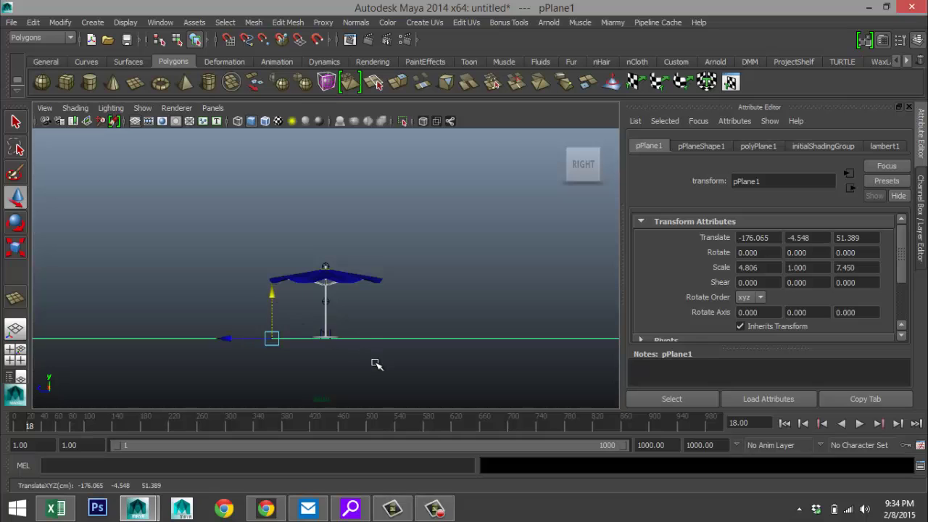
# Step: Fine-tune the ground plane's height to about -3.6 in Y so it meets the underside of the base disc
pyautogui.press('f')
pyautogui.scroll(5, 394, 346)
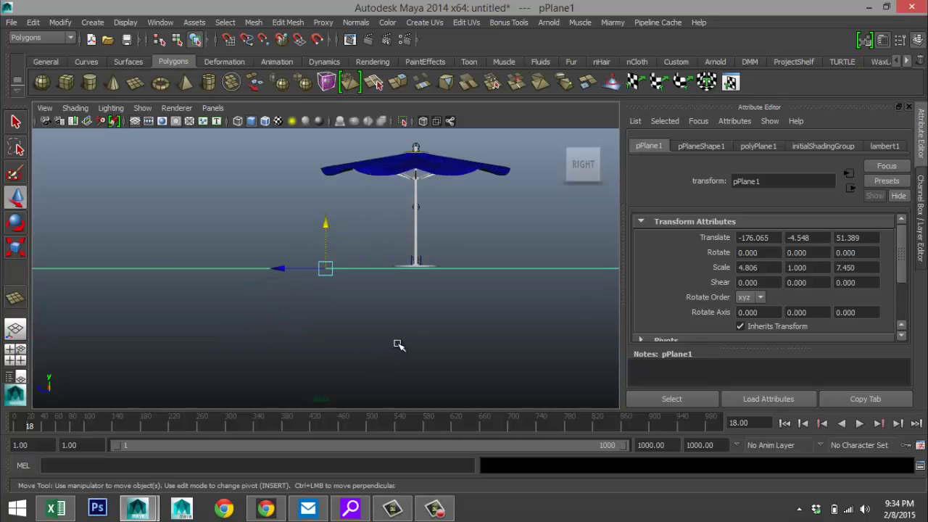
pyautogui.keyDown('alt'); pyautogui.moveTo(445, 331); pyautogui.dragTo(363, 346, button='middle'); pyautogui.keyUp('alt')
pyautogui.scroll(4, 375, 346)
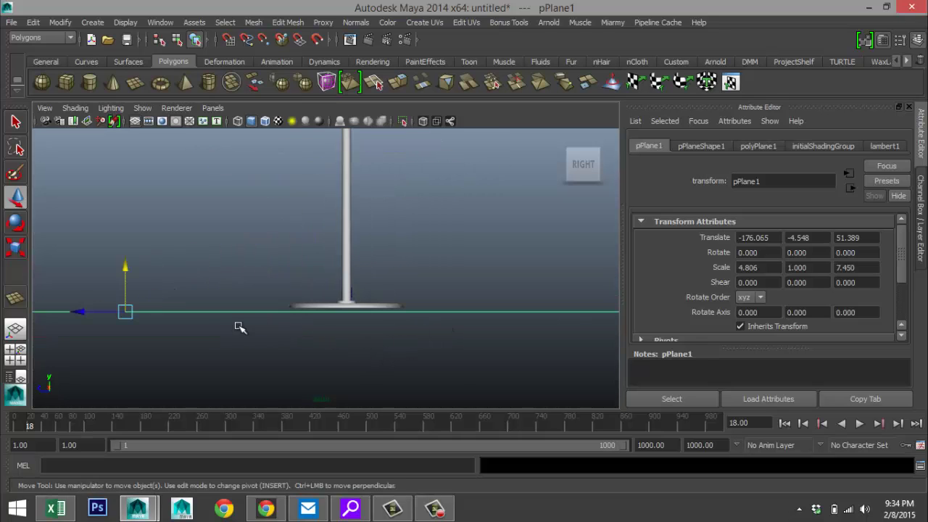
pyautogui.moveTo(126, 267); pyautogui.dragTo(126, 263)
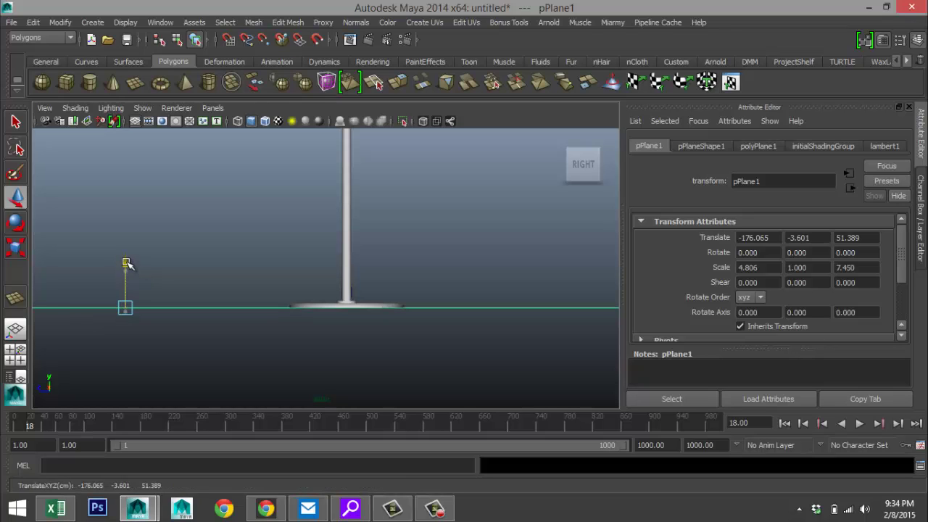
# Step: Return to the perspective view and set the scene's renderer to mental ray in the render settings
pyautogui.click(15, 354)
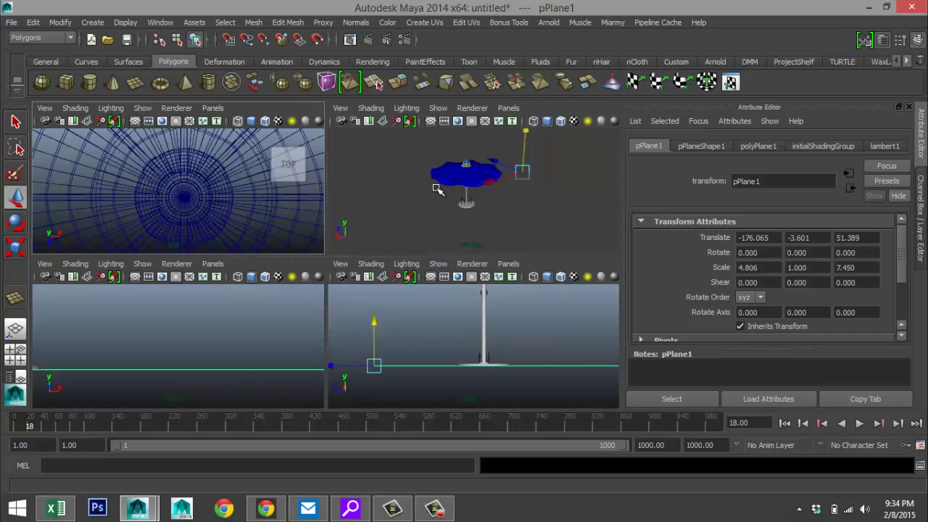
pyautogui.press('space')
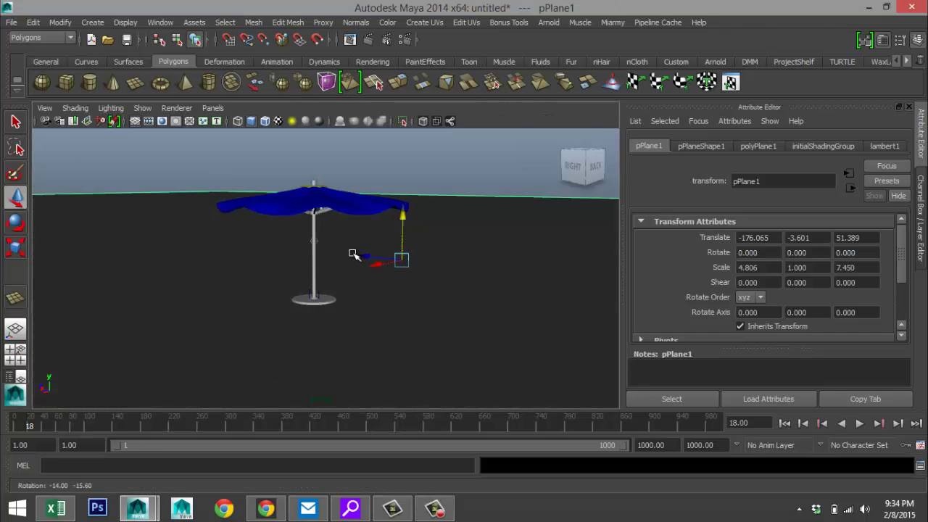
pyautogui.keyDown('alt'); pyautogui.moveTo(343, 264); pyautogui.dragTo(398, 311); pyautogui.keyUp('alt')
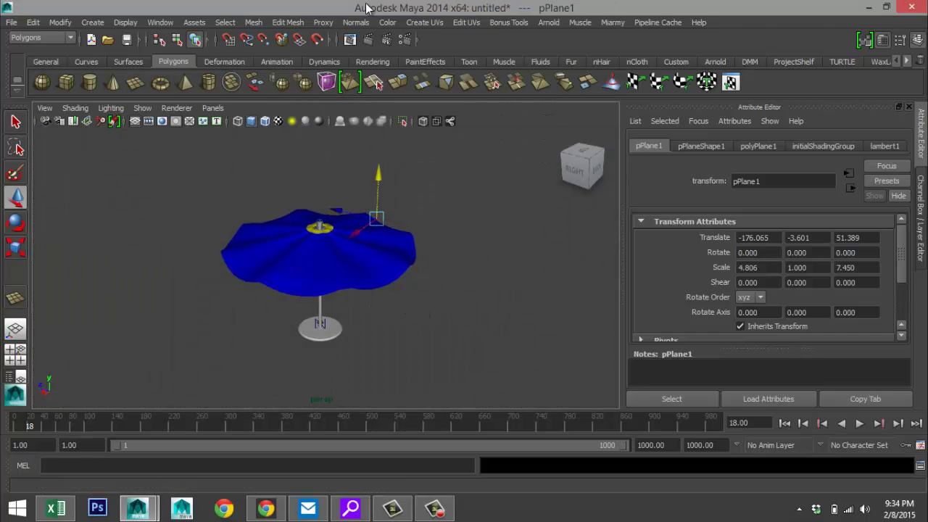
pyautogui.click(406, 40)
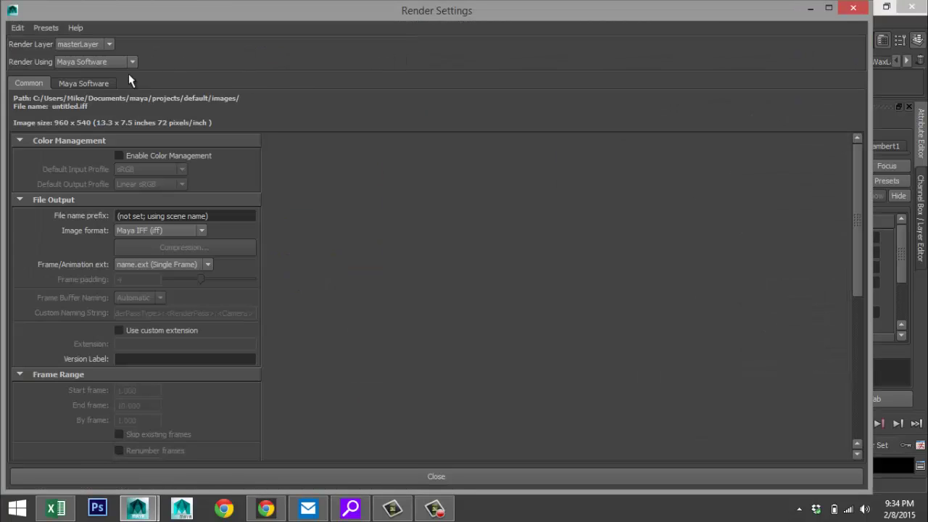
pyautogui.click(132, 63)
pyautogui.click(132, 116)
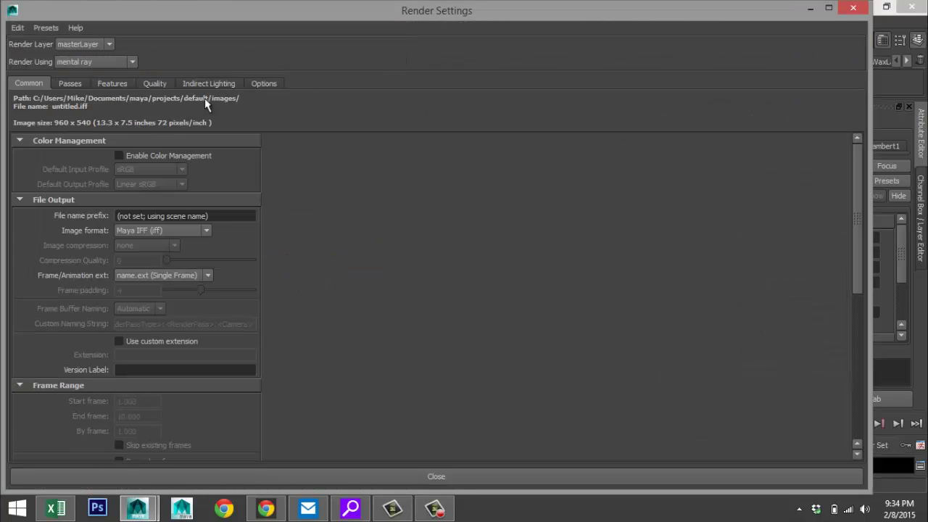
# Step: Create a Physical Sun and Sky environment and enable Global Illumination for the indirect lighting
pyautogui.click(207, 84)
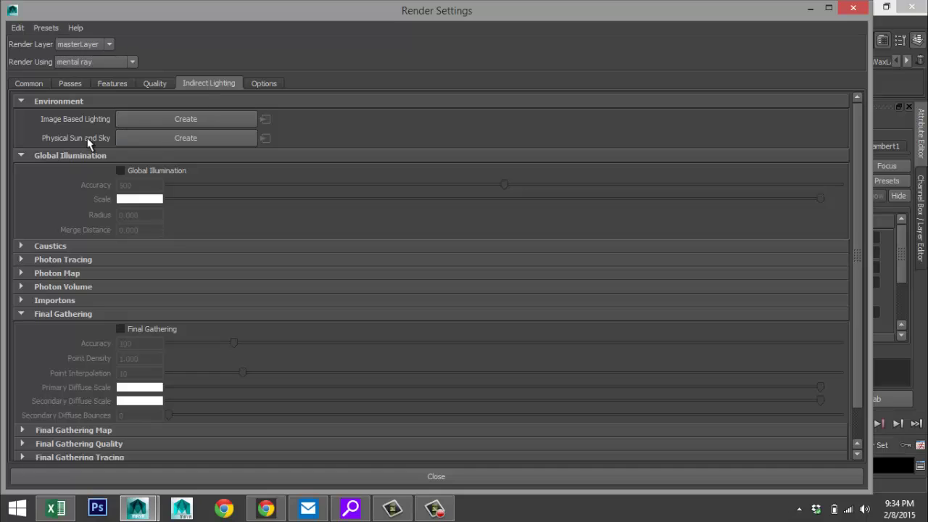
pyautogui.click(171, 136)
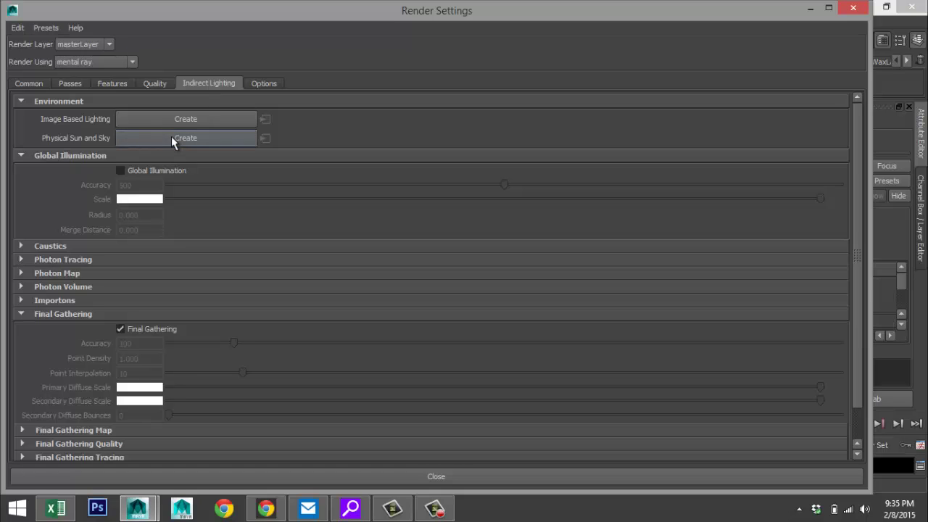
pyautogui.click(121, 171)
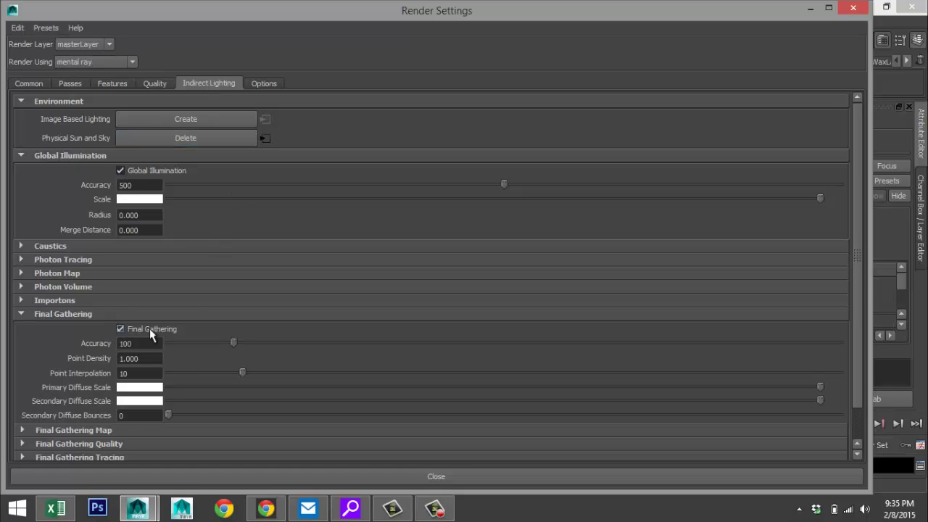
# Step: Raise the Unified Sampling quality well above 0.25 and set the image size preset to HD 1080
pyautogui.click(153, 85)
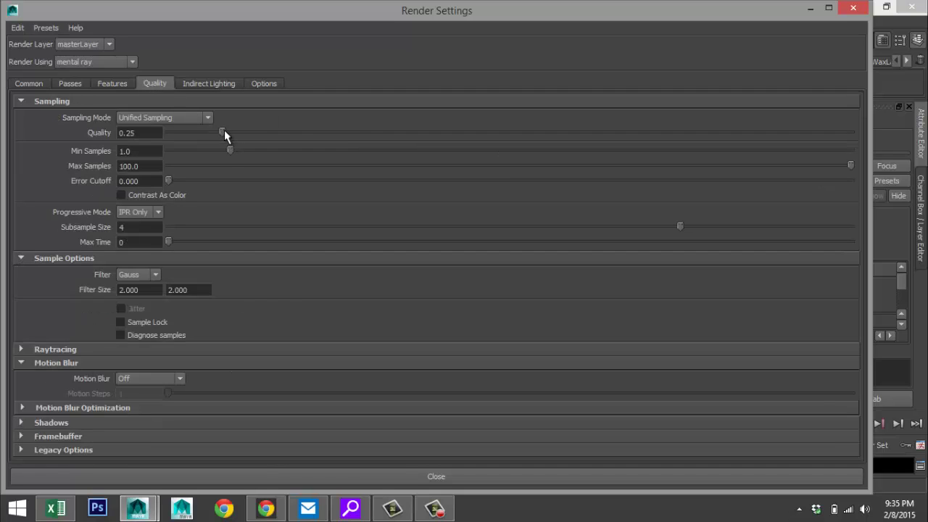
pyautogui.moveTo(224, 132); pyautogui.dragTo(641, 152)
pyautogui.click(28, 84)
pyautogui.scroll(-5, 210, 290)
pyautogui.click(208, 335)
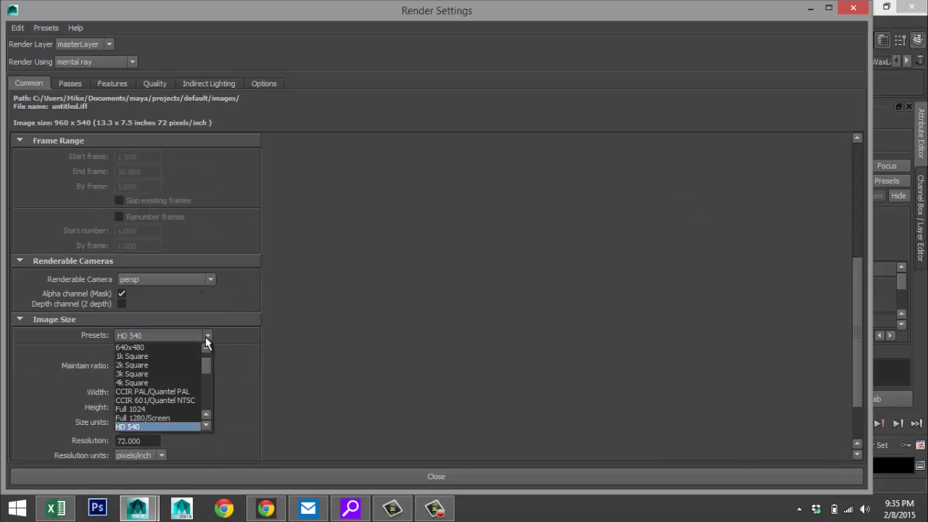
pyautogui.click(181, 427)
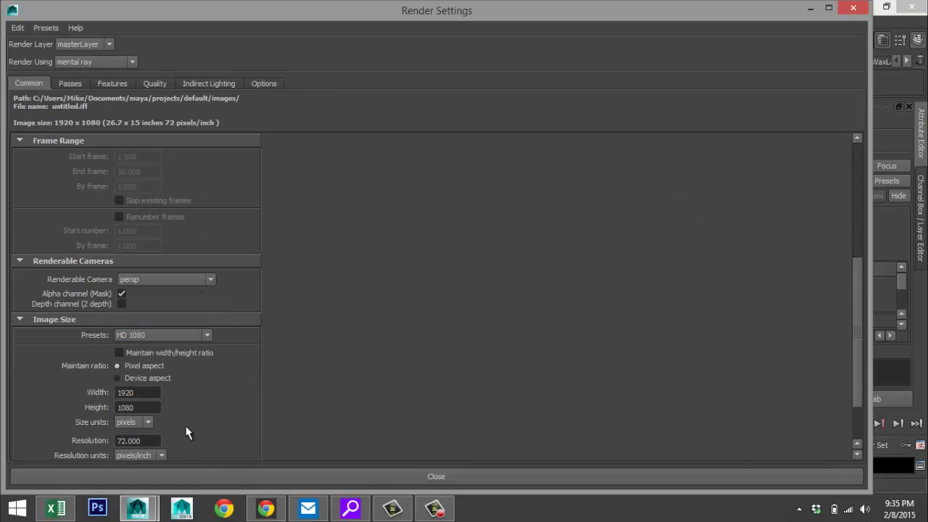
pyautogui.click(811, 9)
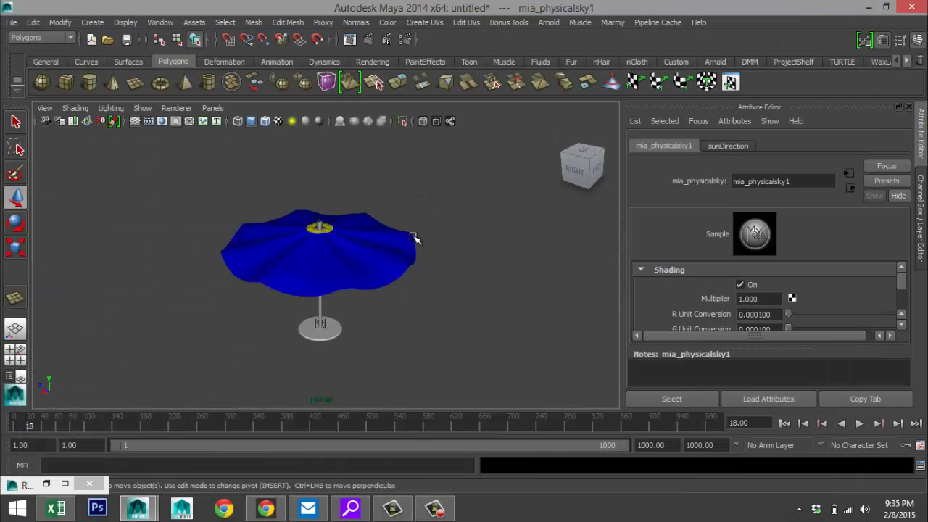
# Step: Select the sunDirection light in the Outliner and move it to about 174.34 in Y and -217.73 in Z
pyautogui.scroll(-5, 427, 268)
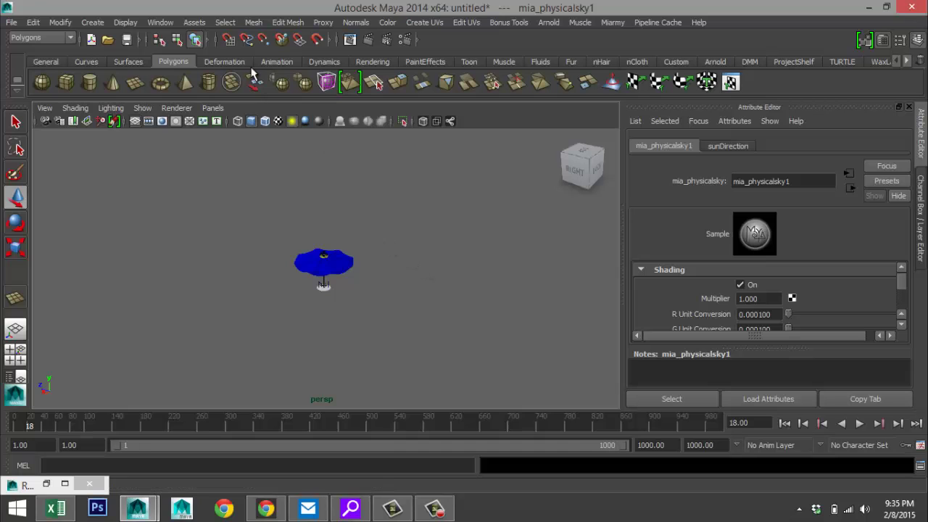
pyautogui.click(159, 22)
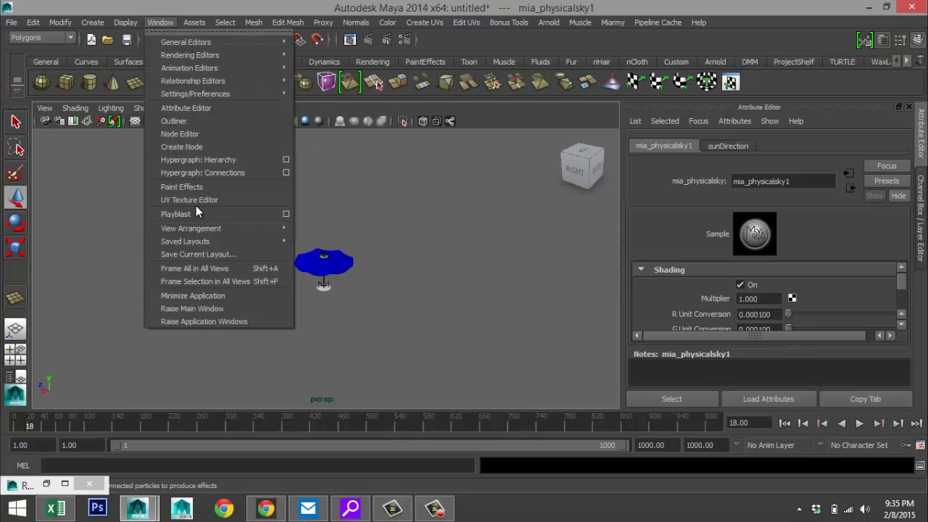
pyautogui.click(185, 121)
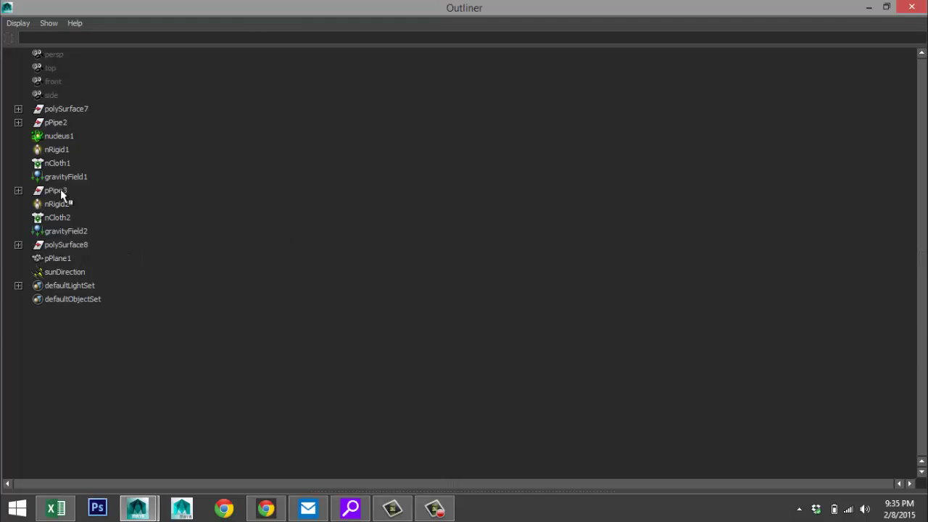
pyautogui.click(68, 273)
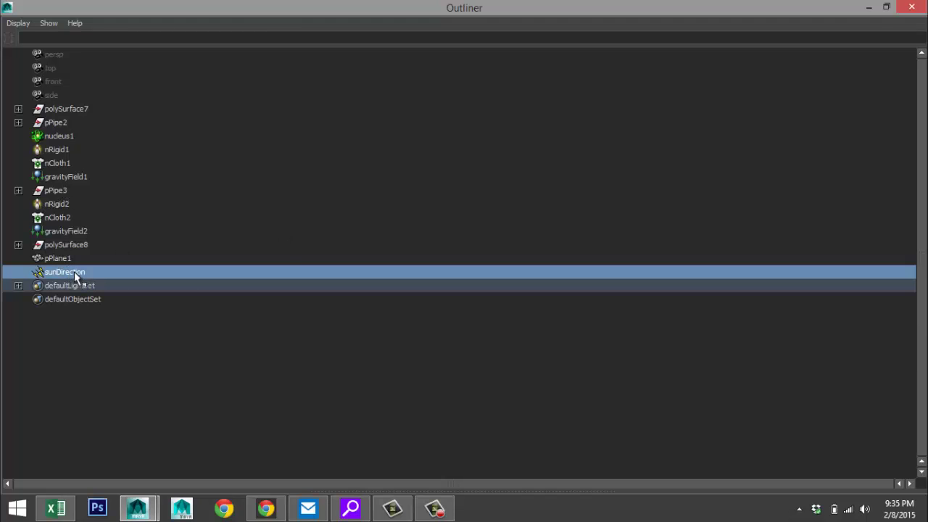
pyautogui.click(870, 9)
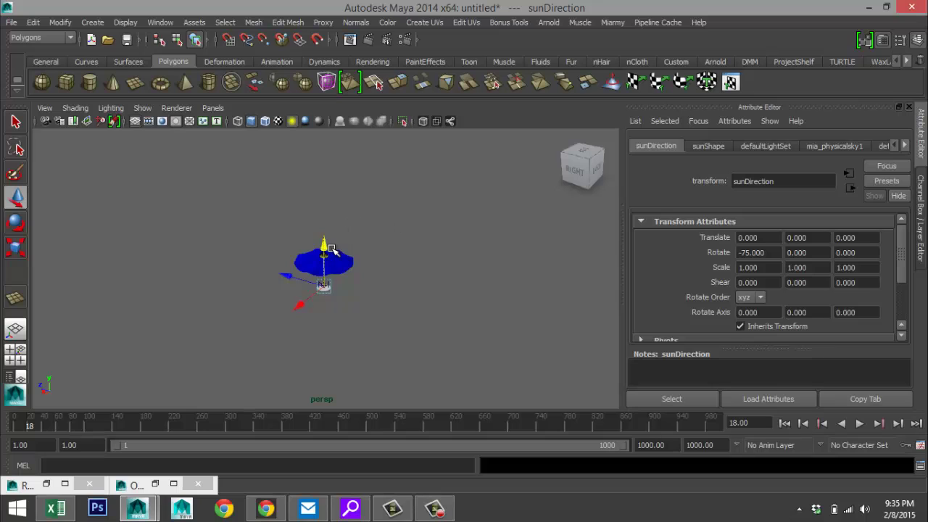
pyautogui.moveTo(323, 244); pyautogui.dragTo(324, 136)
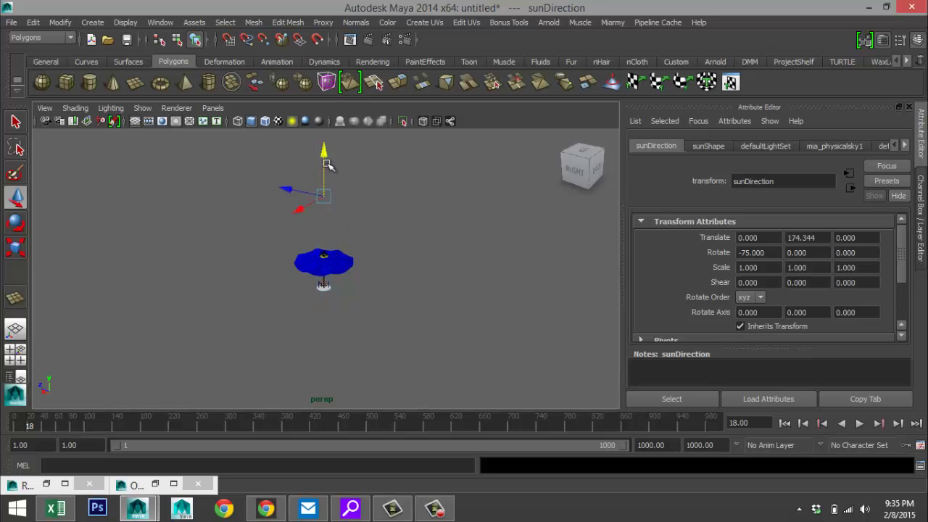
pyautogui.moveTo(290, 191); pyautogui.dragTo(390, 251)
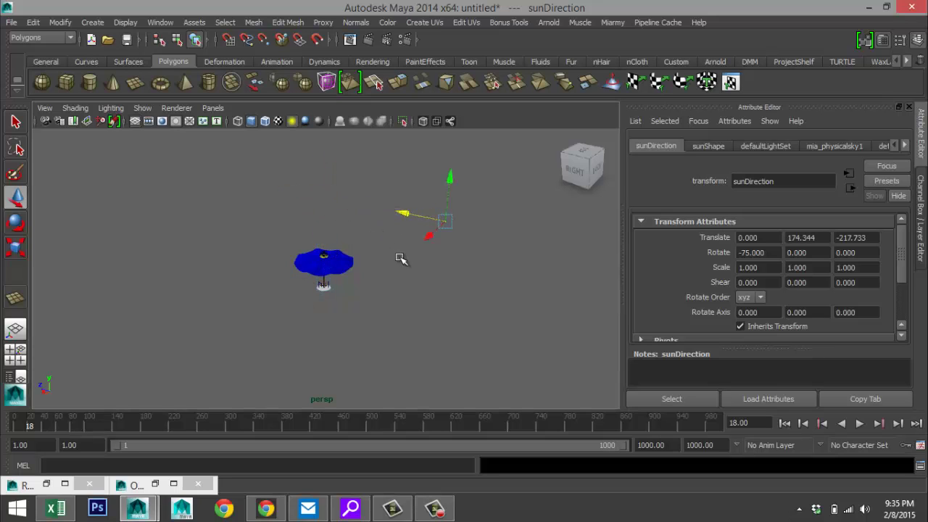
# Step: Rotate the sunDirection light to about -153.27 degrees in X so it shines at a low angle
pyautogui.press('f')
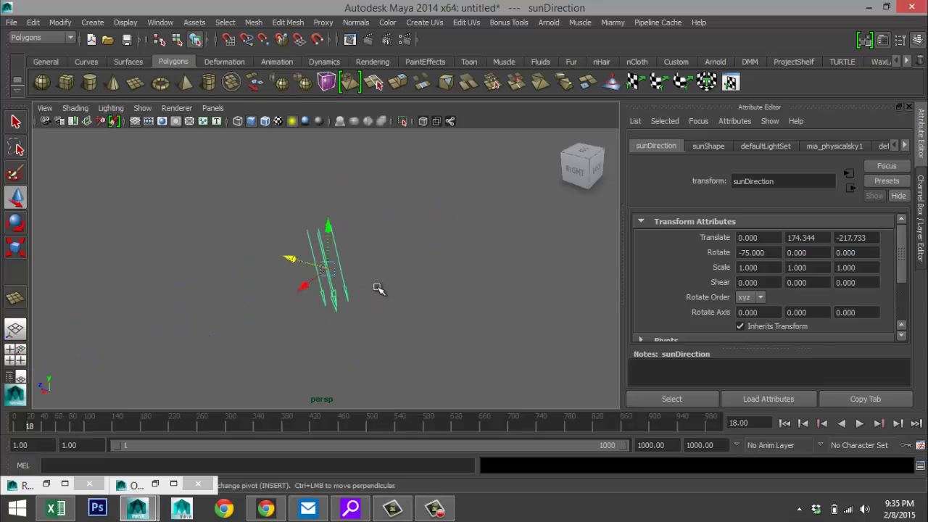
pyautogui.press('e')
pyautogui.moveTo(365, 234); pyautogui.dragTo(388, 294)
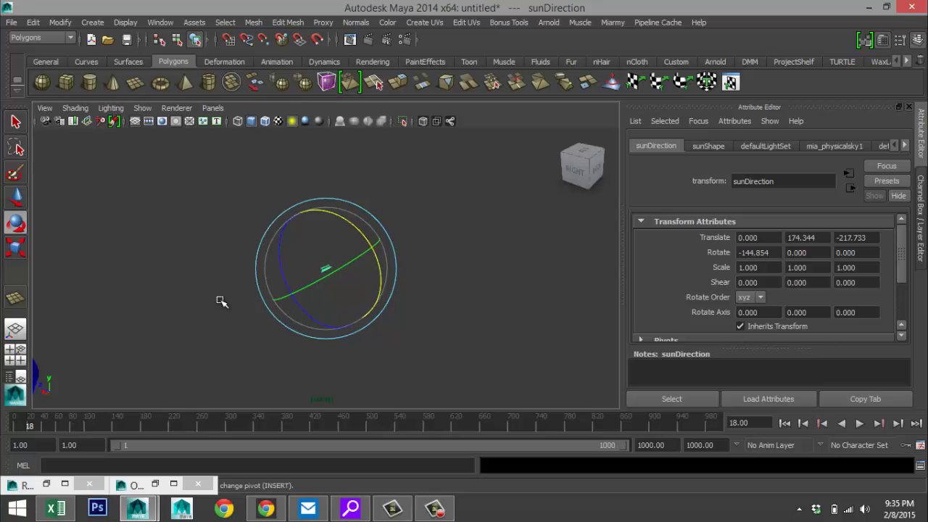
pyautogui.keyDown('alt'); pyautogui.moveTo(222, 303); pyautogui.dragTo(311, 260, button='middle'); pyautogui.keyUp('alt')
pyautogui.moveTo(311, 260)
pyautogui.keyDown('alt'); pyautogui.mouseDown()
pyautogui.moveTo(283, 251)
pyautogui.moveTo(250, 272)
pyautogui.moveTo(338, 259)
pyautogui.mouseUp(); pyautogui.keyUp('alt')
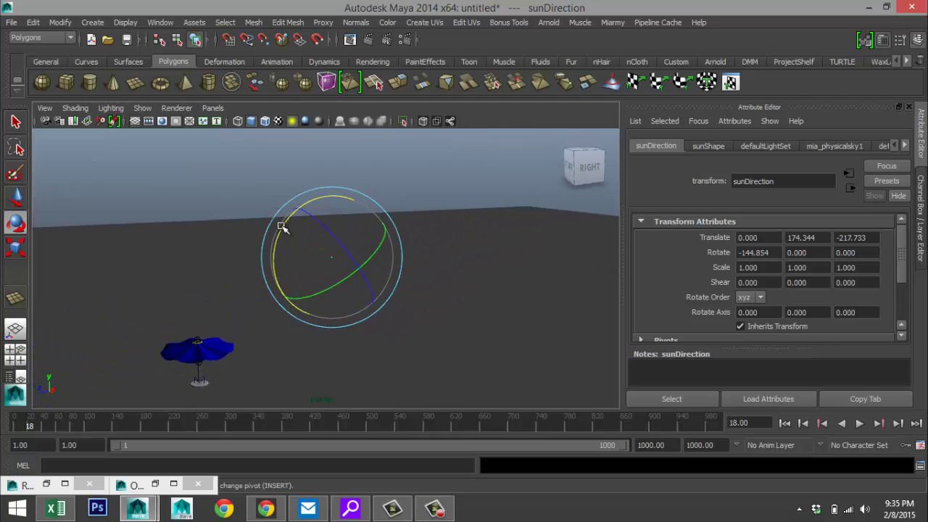
pyautogui.moveTo(283, 226)
pyautogui.mouseDown()
pyautogui.moveTo(282, 245)
pyautogui.moveTo(311, 203)
pyautogui.moveTo(311, 241)
pyautogui.mouseUp()
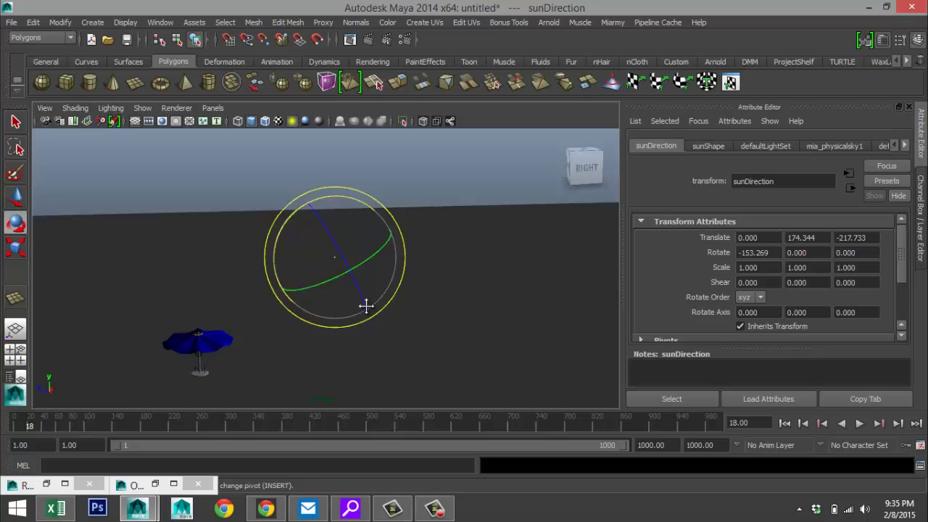
# Step: Frame the whole umbrella from a low angle in the perspective view, close the leftover windows and render the current frame
pyautogui.keyDown('alt'); pyautogui.moveTo(364, 307); pyautogui.dragTo(450, 296); pyautogui.keyUp('alt')
pyautogui.keyDown('alt'); pyautogui.moveTo(451, 296); pyautogui.dragTo(483, 283, button='right'); pyautogui.keyUp('alt')
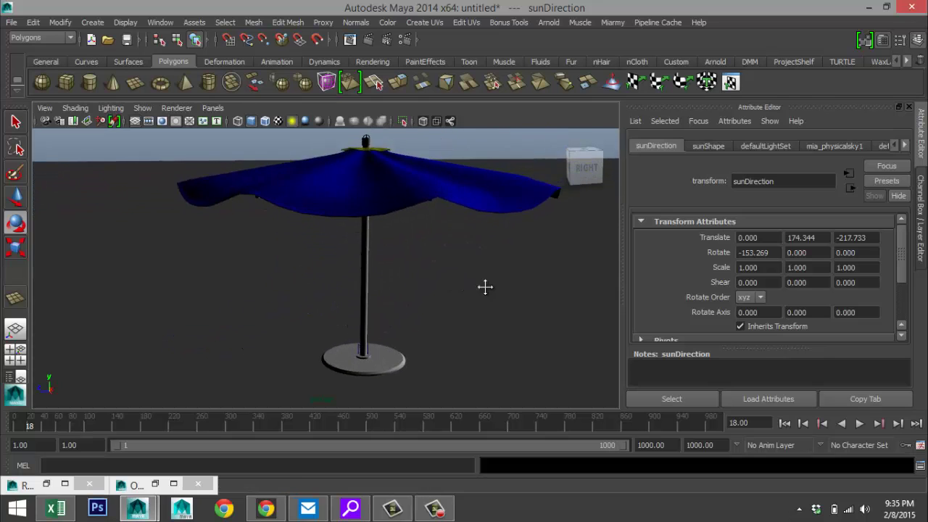
pyautogui.keyDown('alt'); pyautogui.moveTo(483, 284); pyautogui.dragTo(467, 302, button='middle'); pyautogui.keyUp('alt')
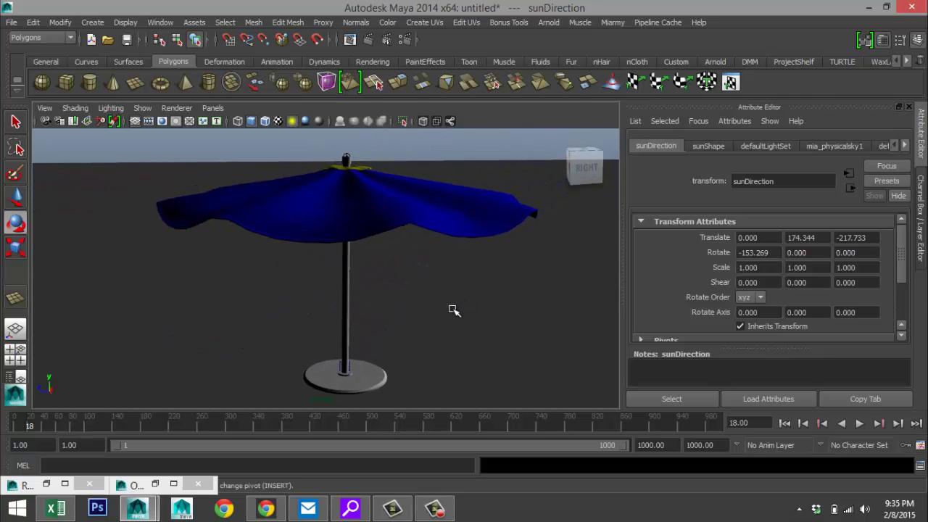
pyautogui.moveTo(452, 312)
pyautogui.keyDown('alt'); pyautogui.mouseDown()
pyautogui.moveTo(469, 320)
pyautogui.moveTo(465, 300)
pyautogui.mouseUp(); pyautogui.keyUp('alt')
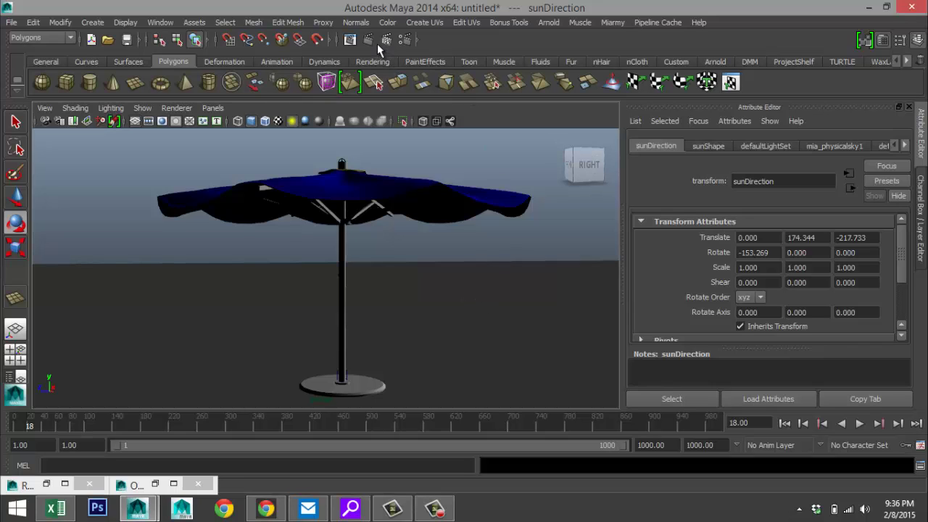
pyautogui.click(198, 484)
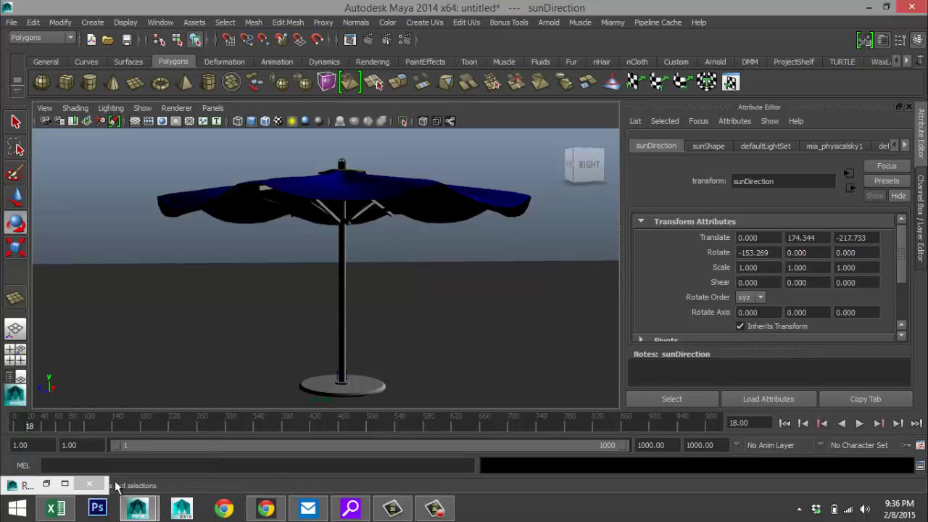
pyautogui.click(84, 484)
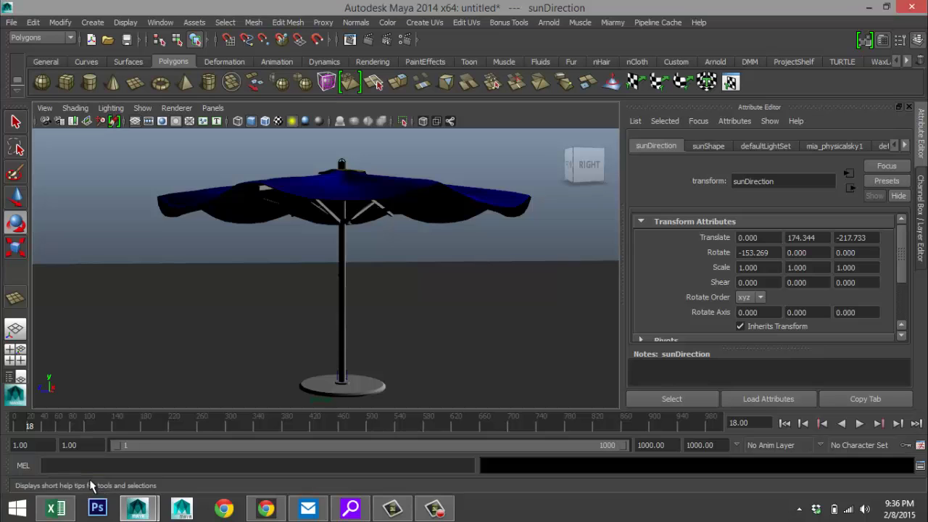
pyautogui.click(367, 40)
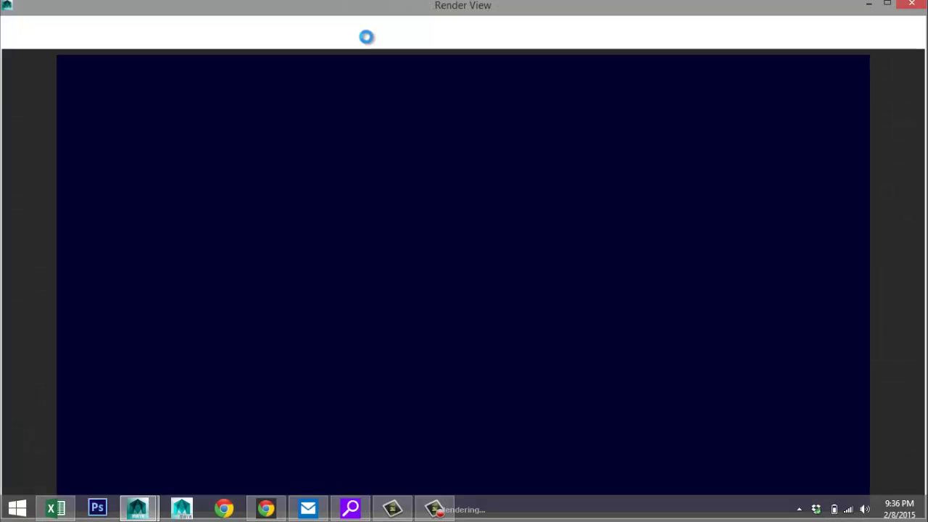